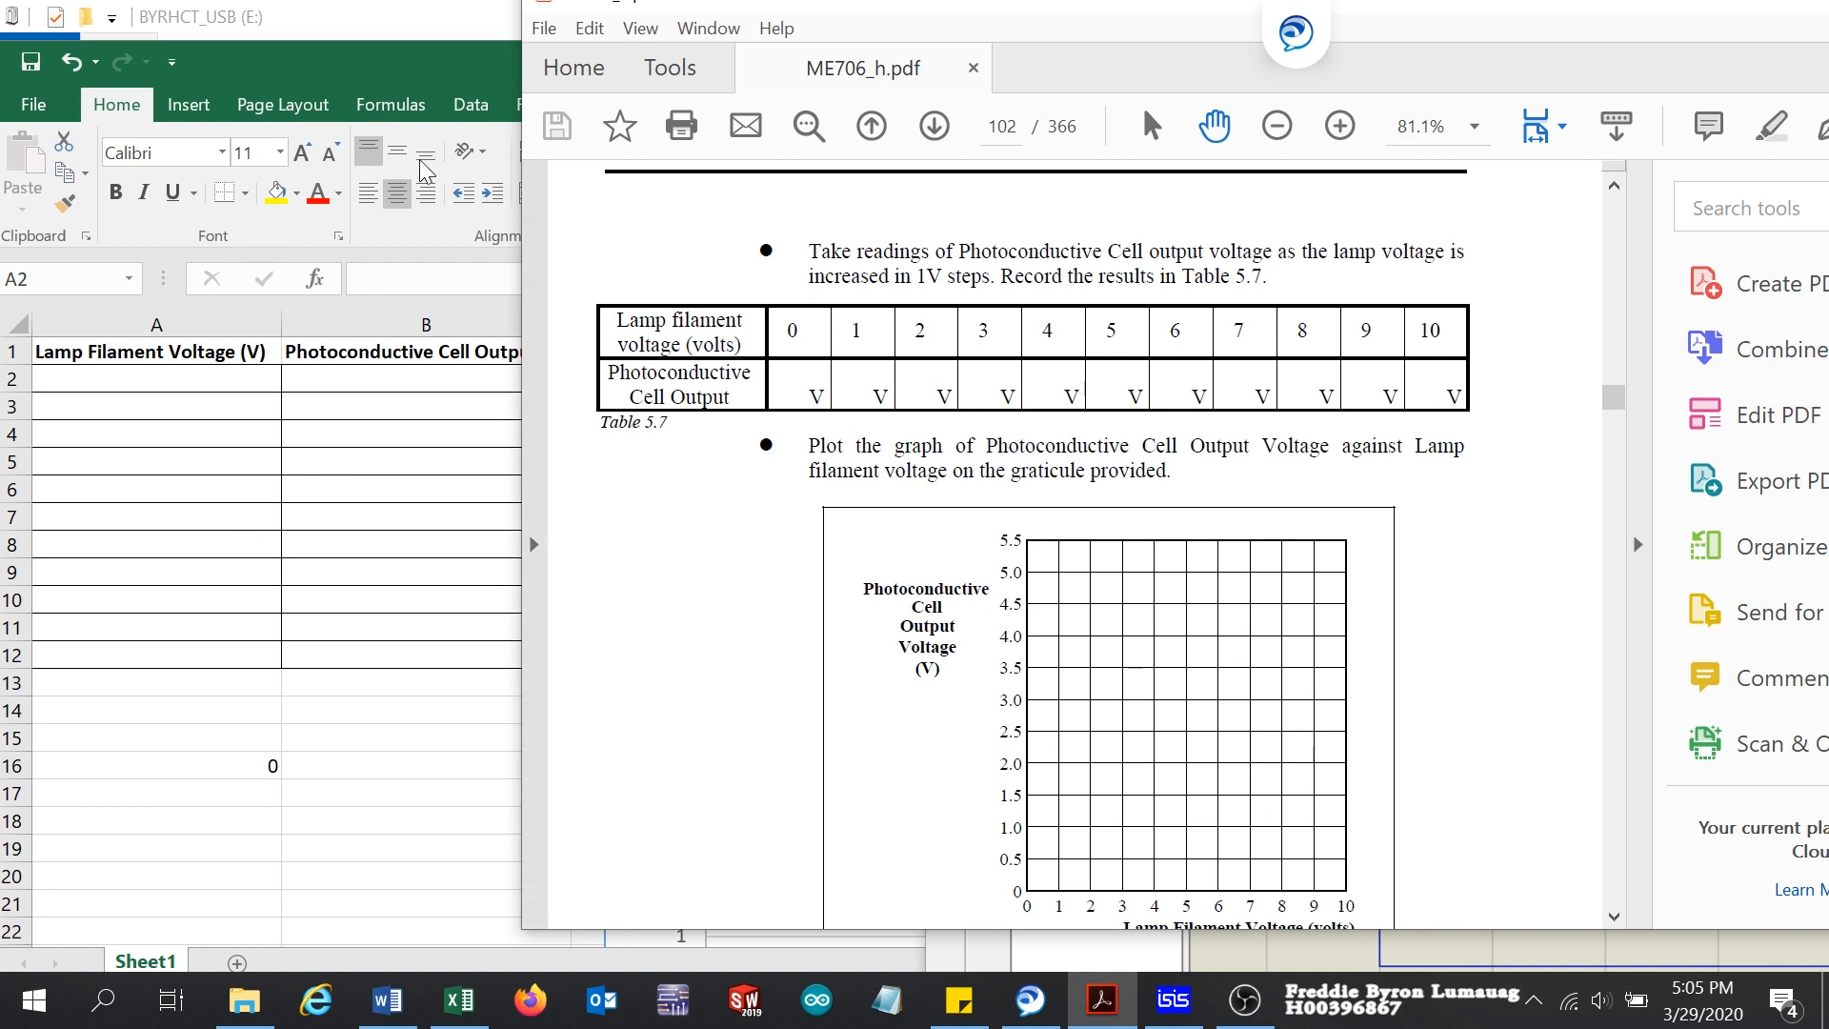
Step: Bring the ME706_h.pdf lab manual into view beside the worksheet and examine the LDR circuit in Fig 5.12
left_click(411, 32)
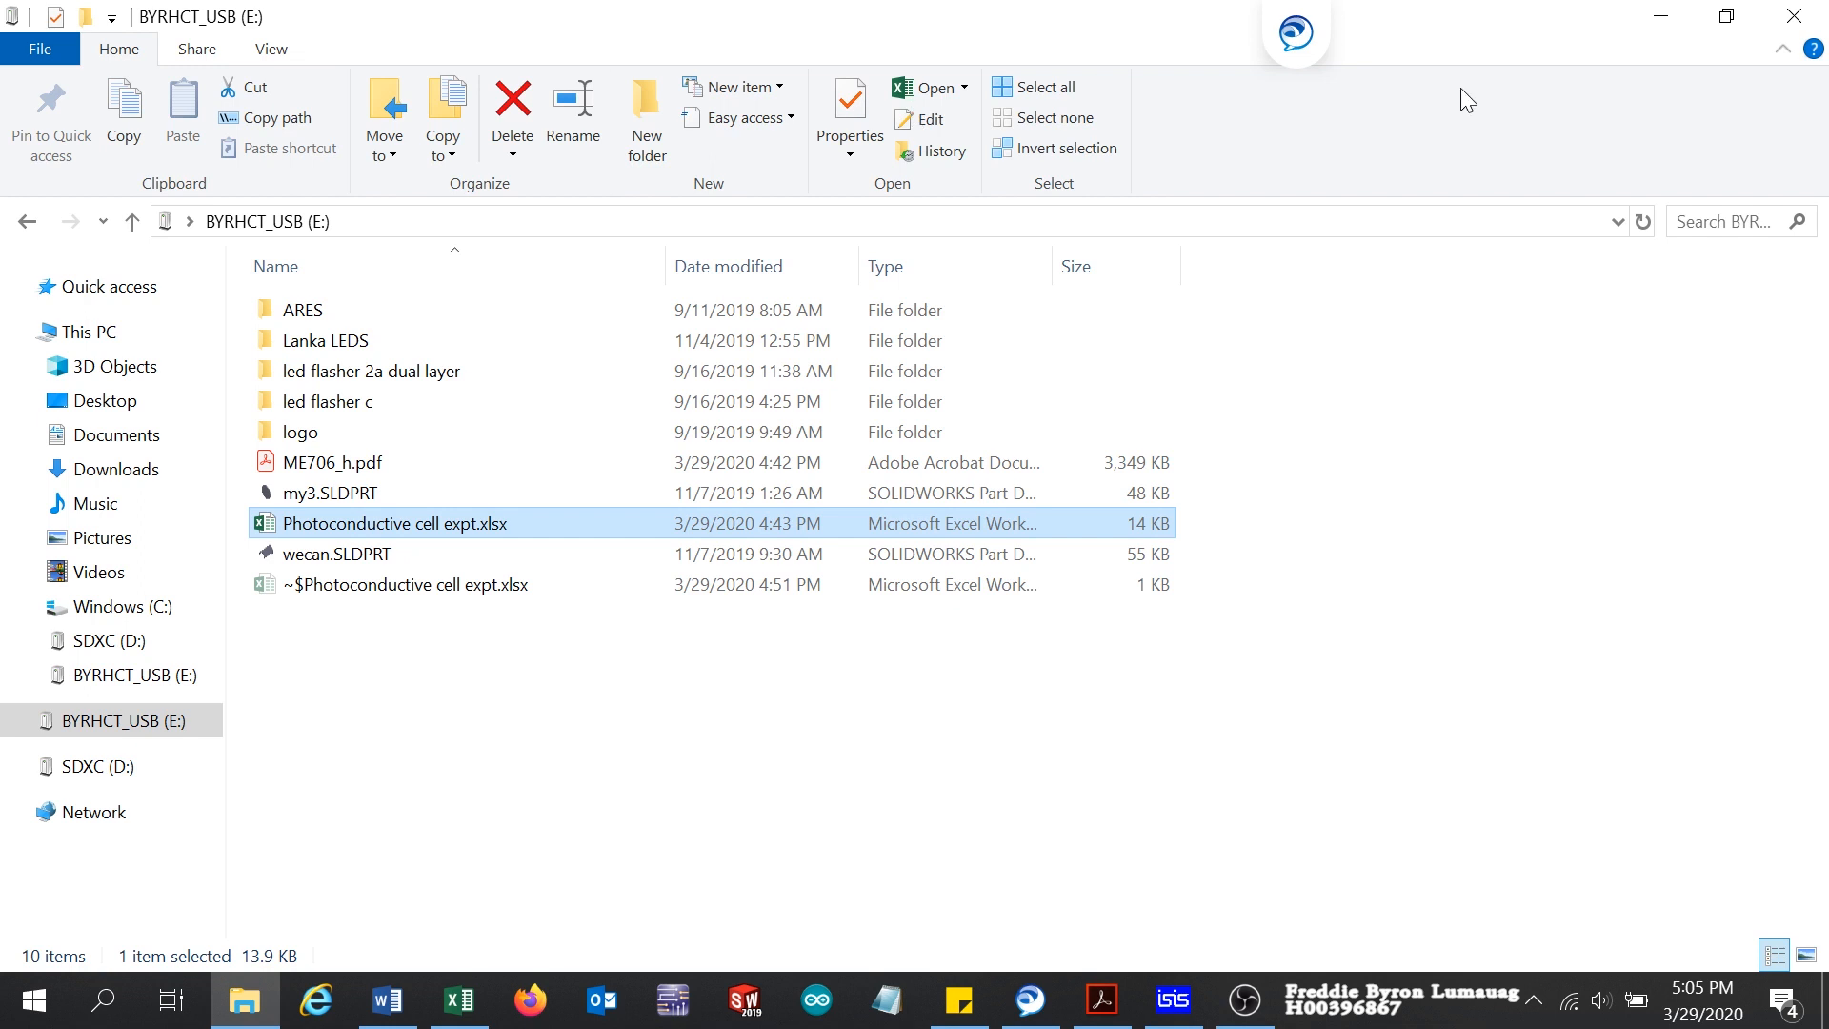
left_click(1660, 16)
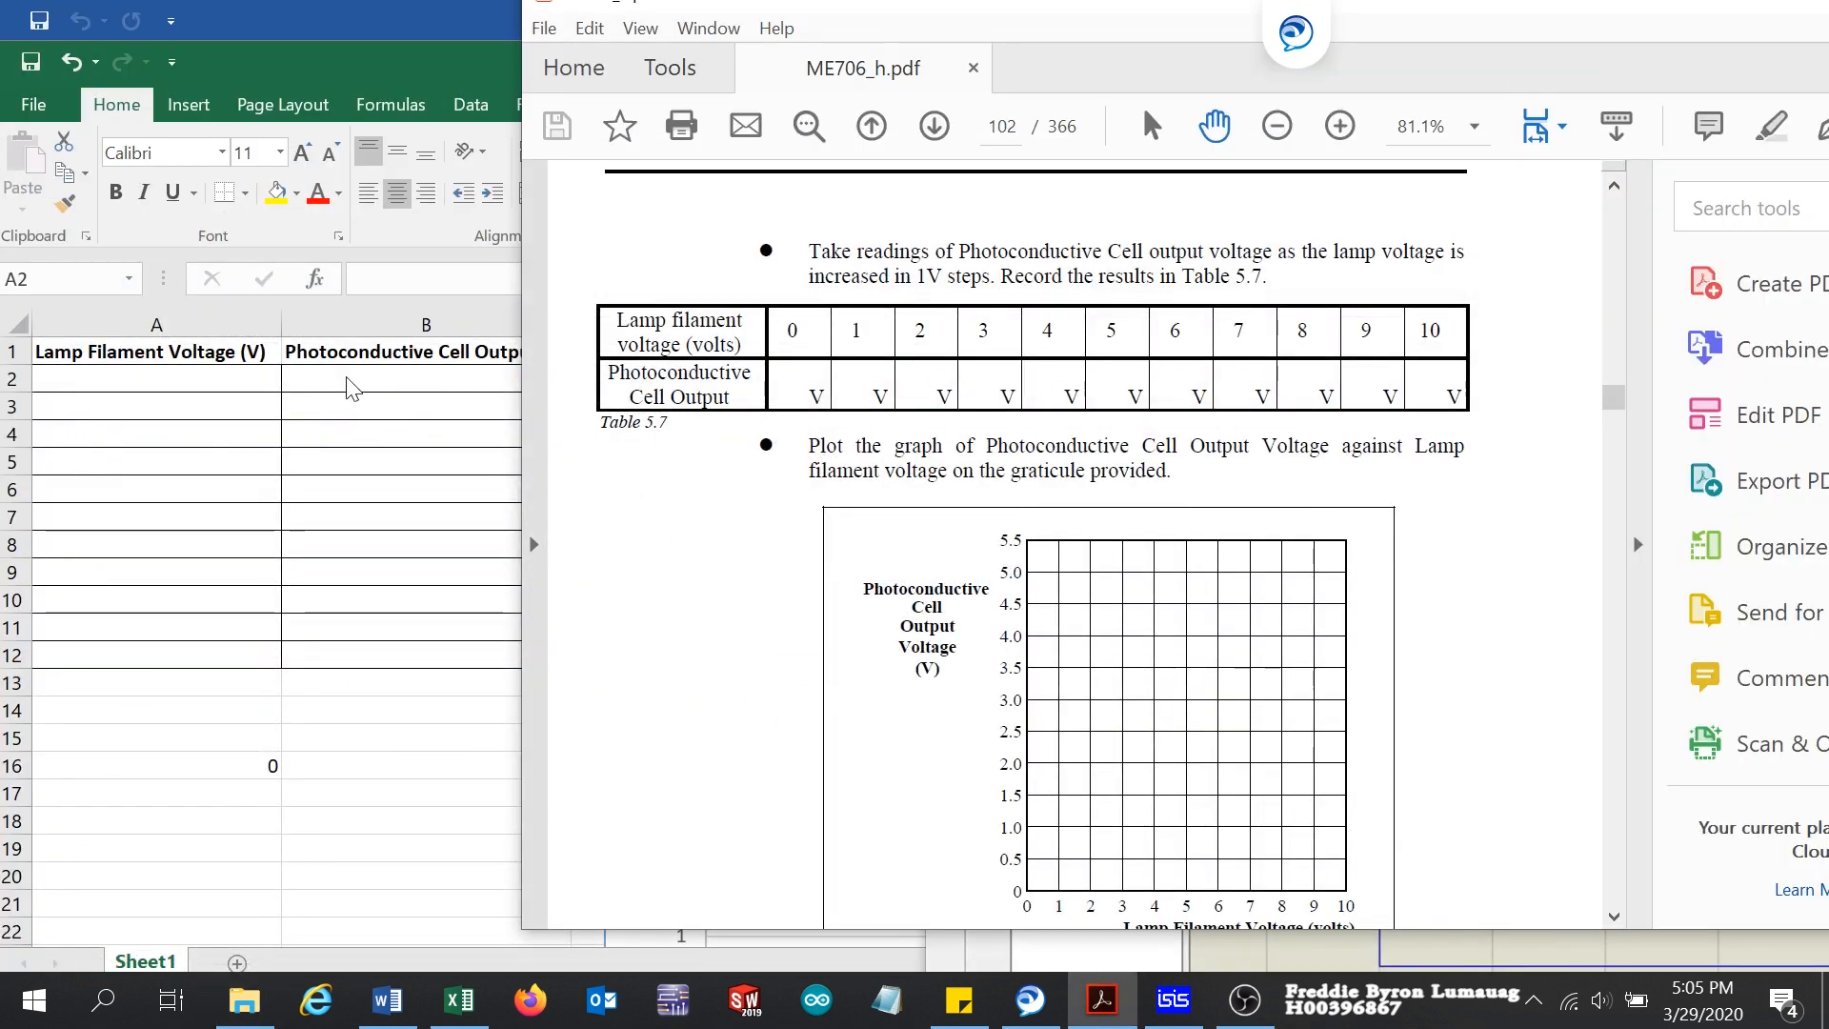
left_click_drag(1015, 13, 1519, 529)
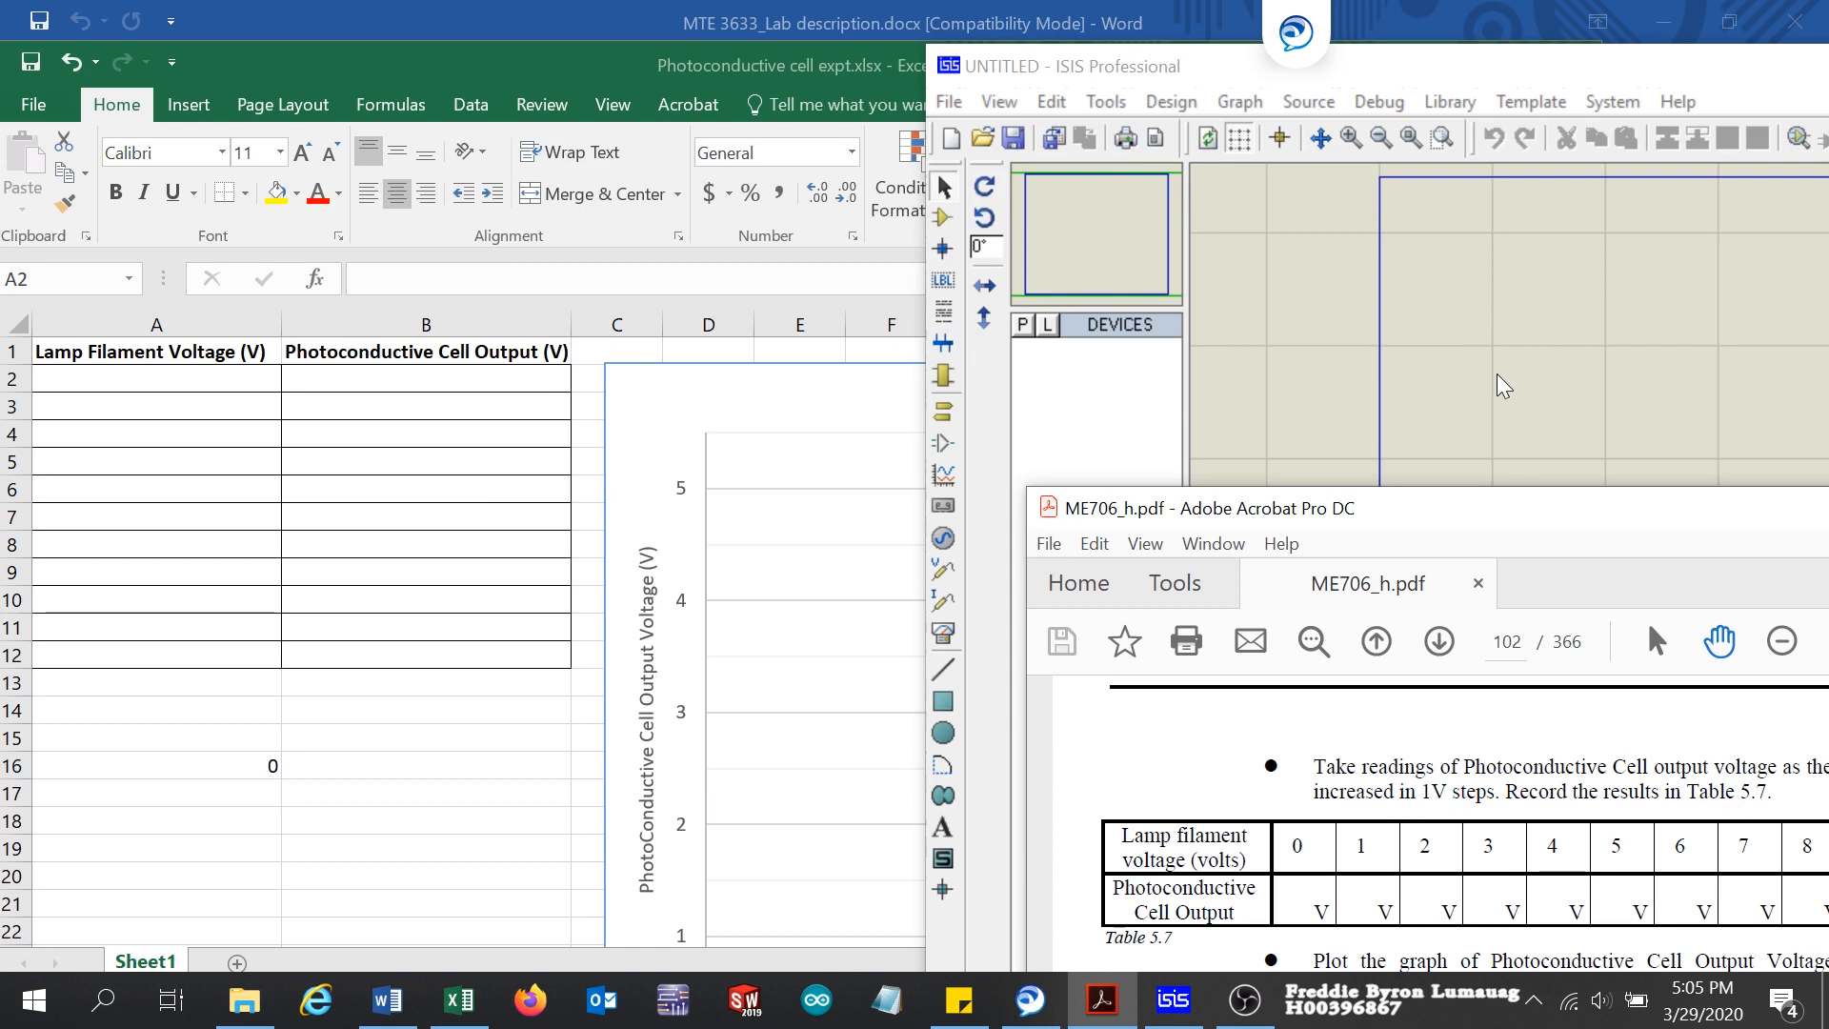
left_click_drag(1524, 515, 1060, 20)
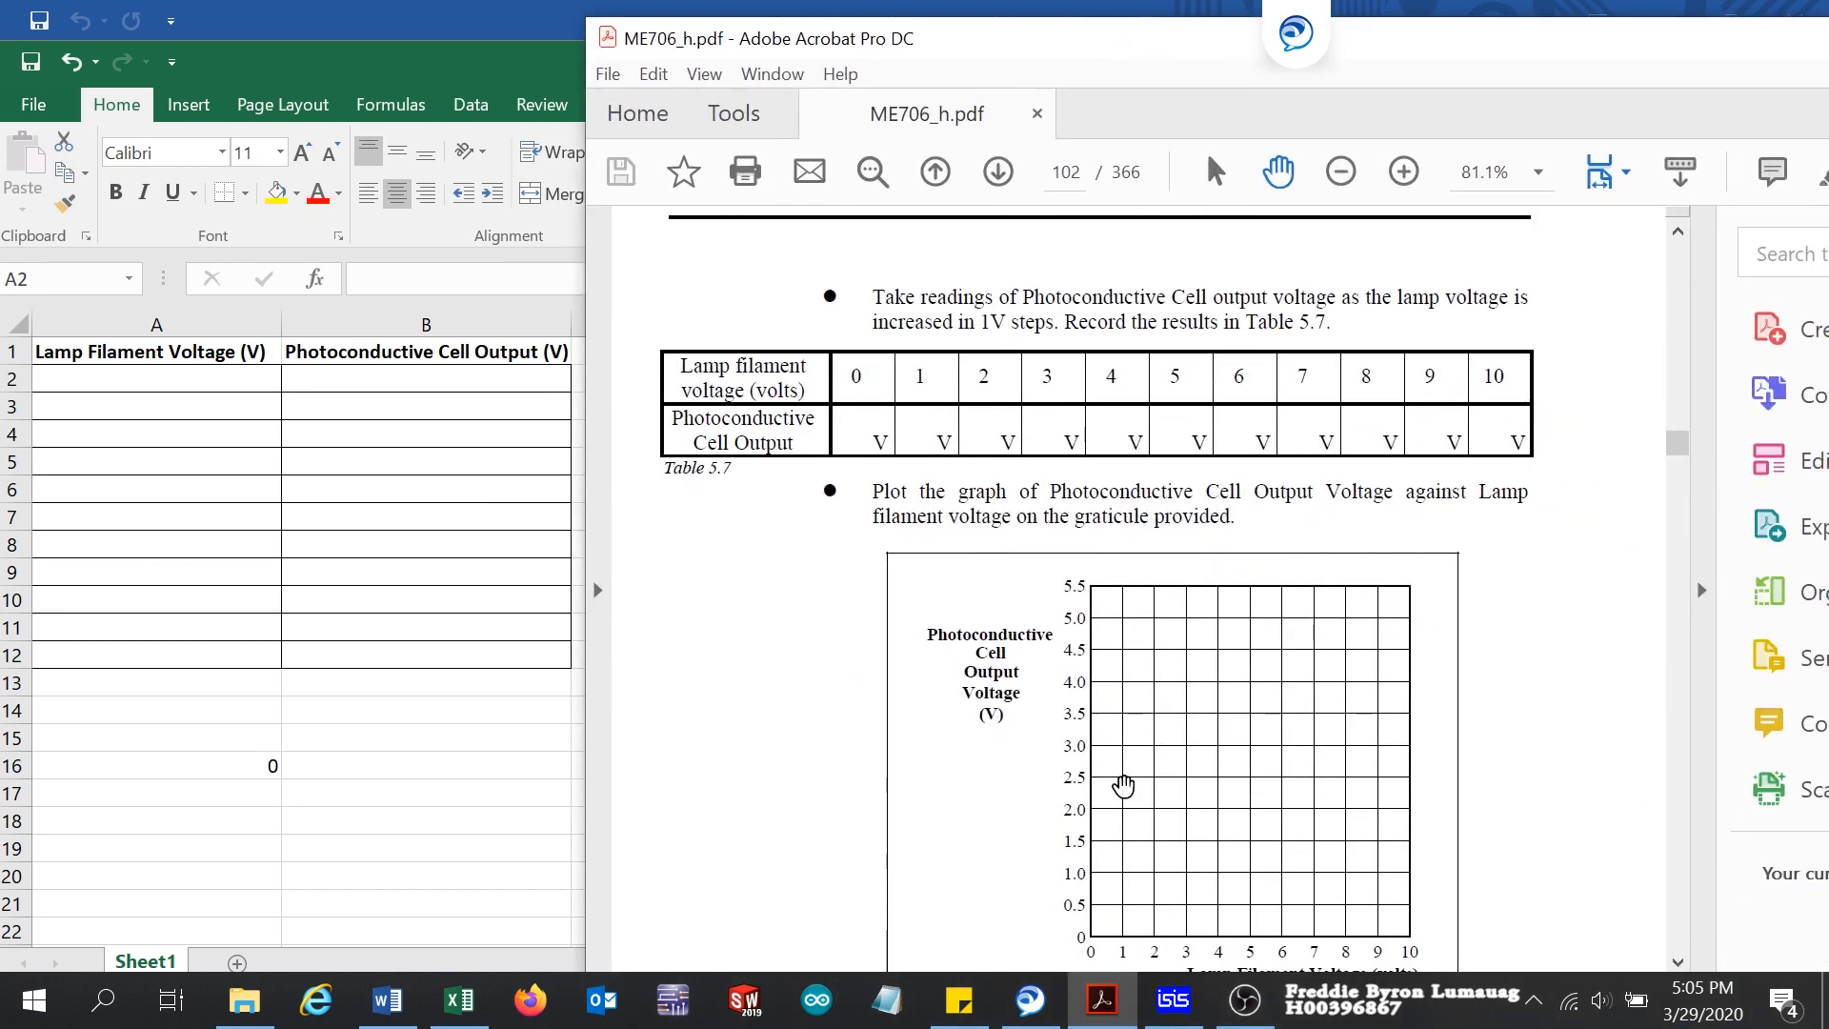
scroll(1292, 666, "up", 3)
scroll(1293, 664, "up", 6)
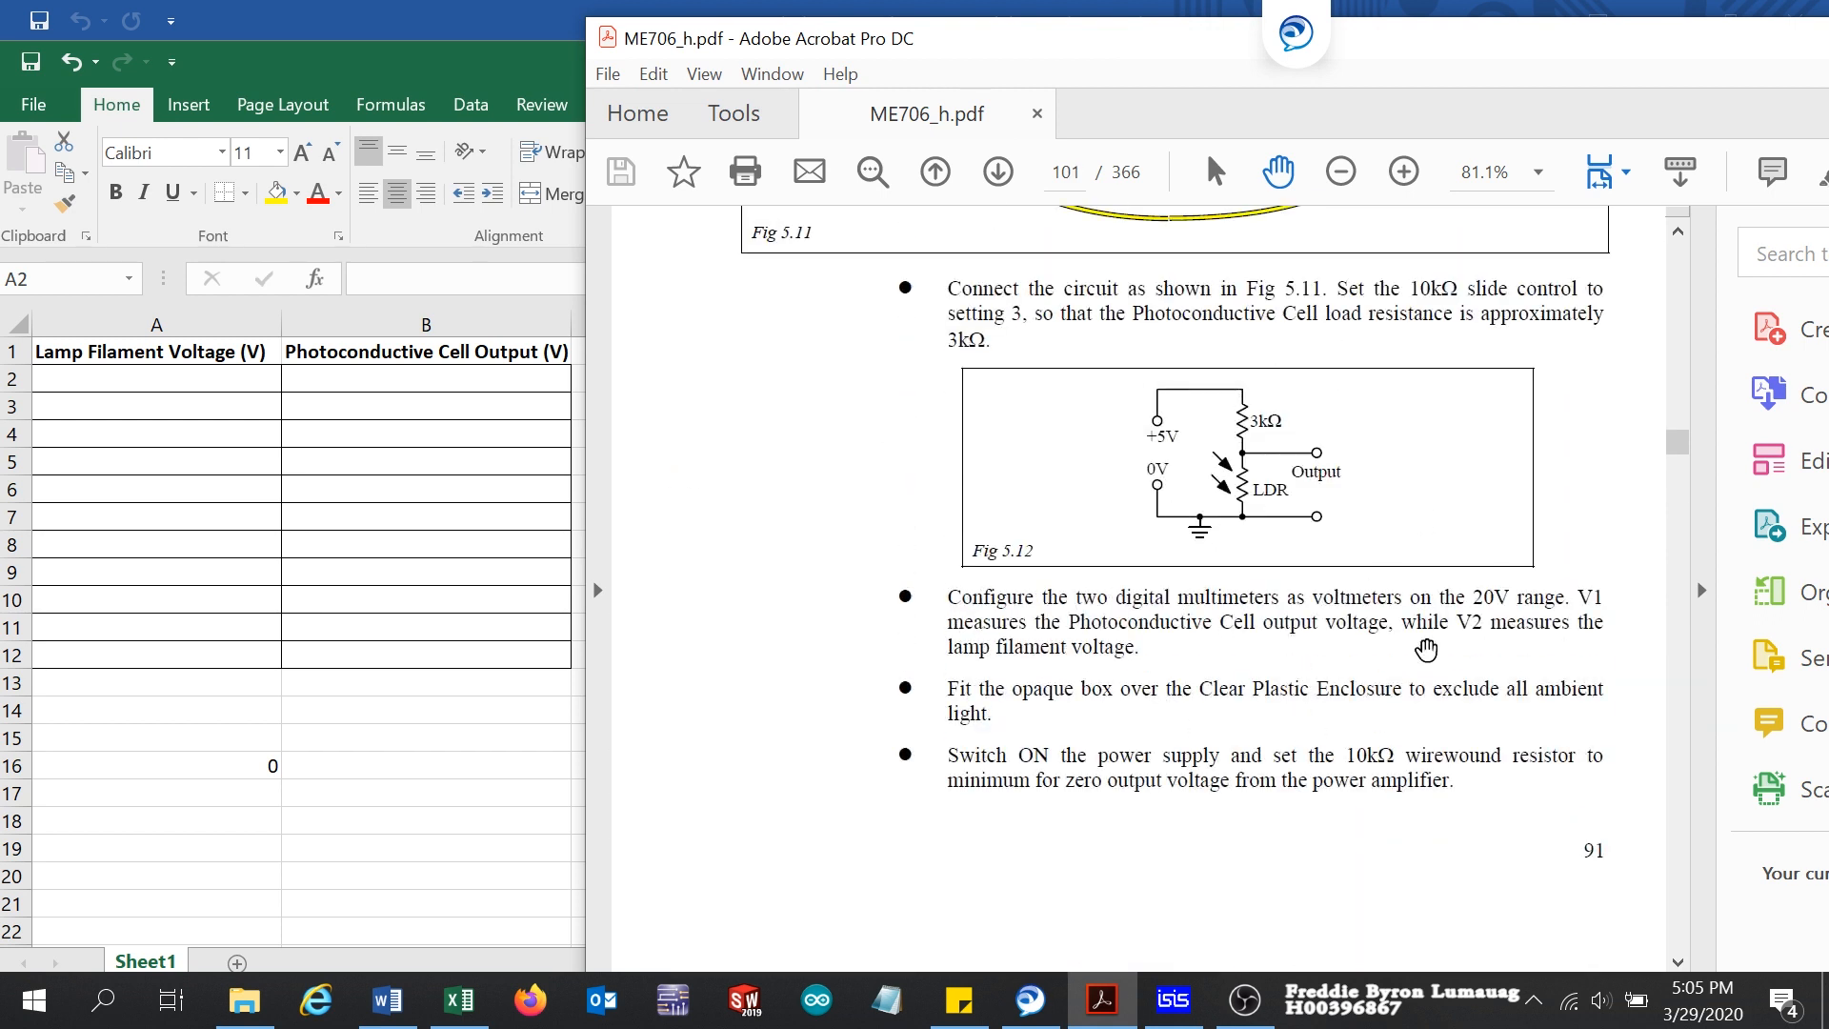
Step: Switch to ISIS Professional and add the TORCH_LDR device to the device list, searching the parts library for "ldr"
left_click(1174, 1012)
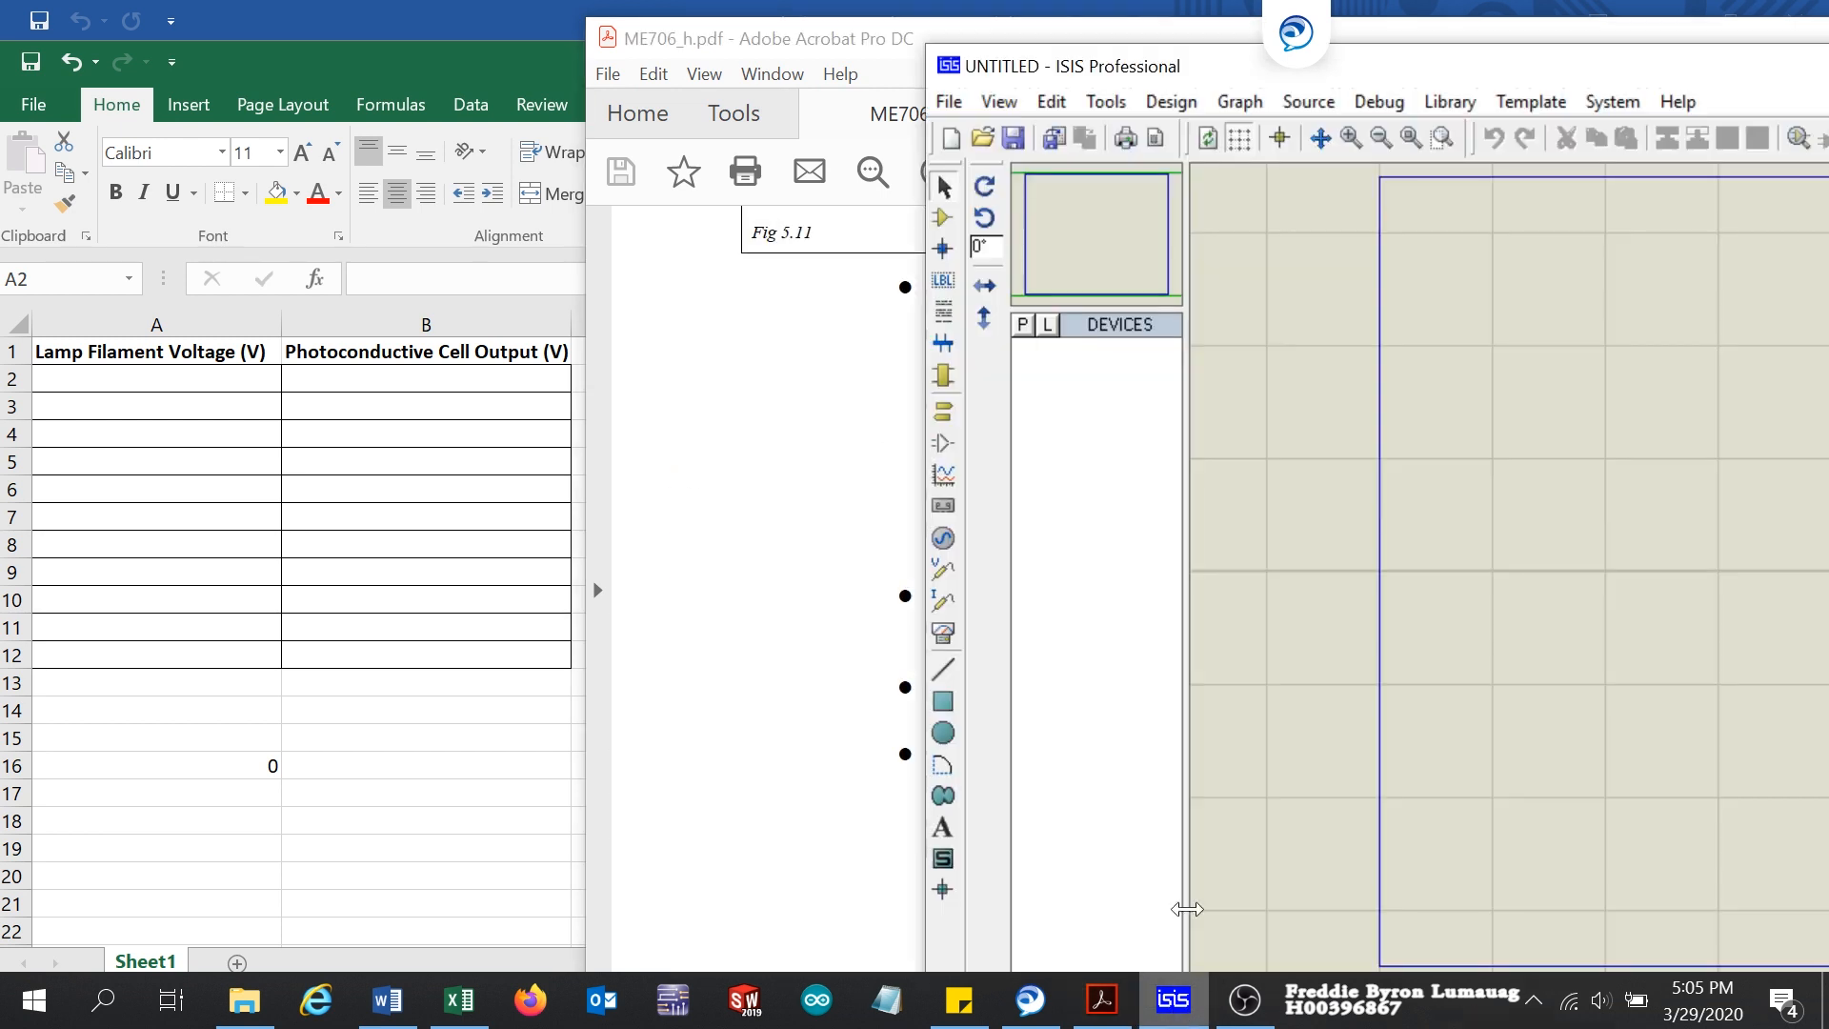
left_click_drag(1581, 66, 956, 5)
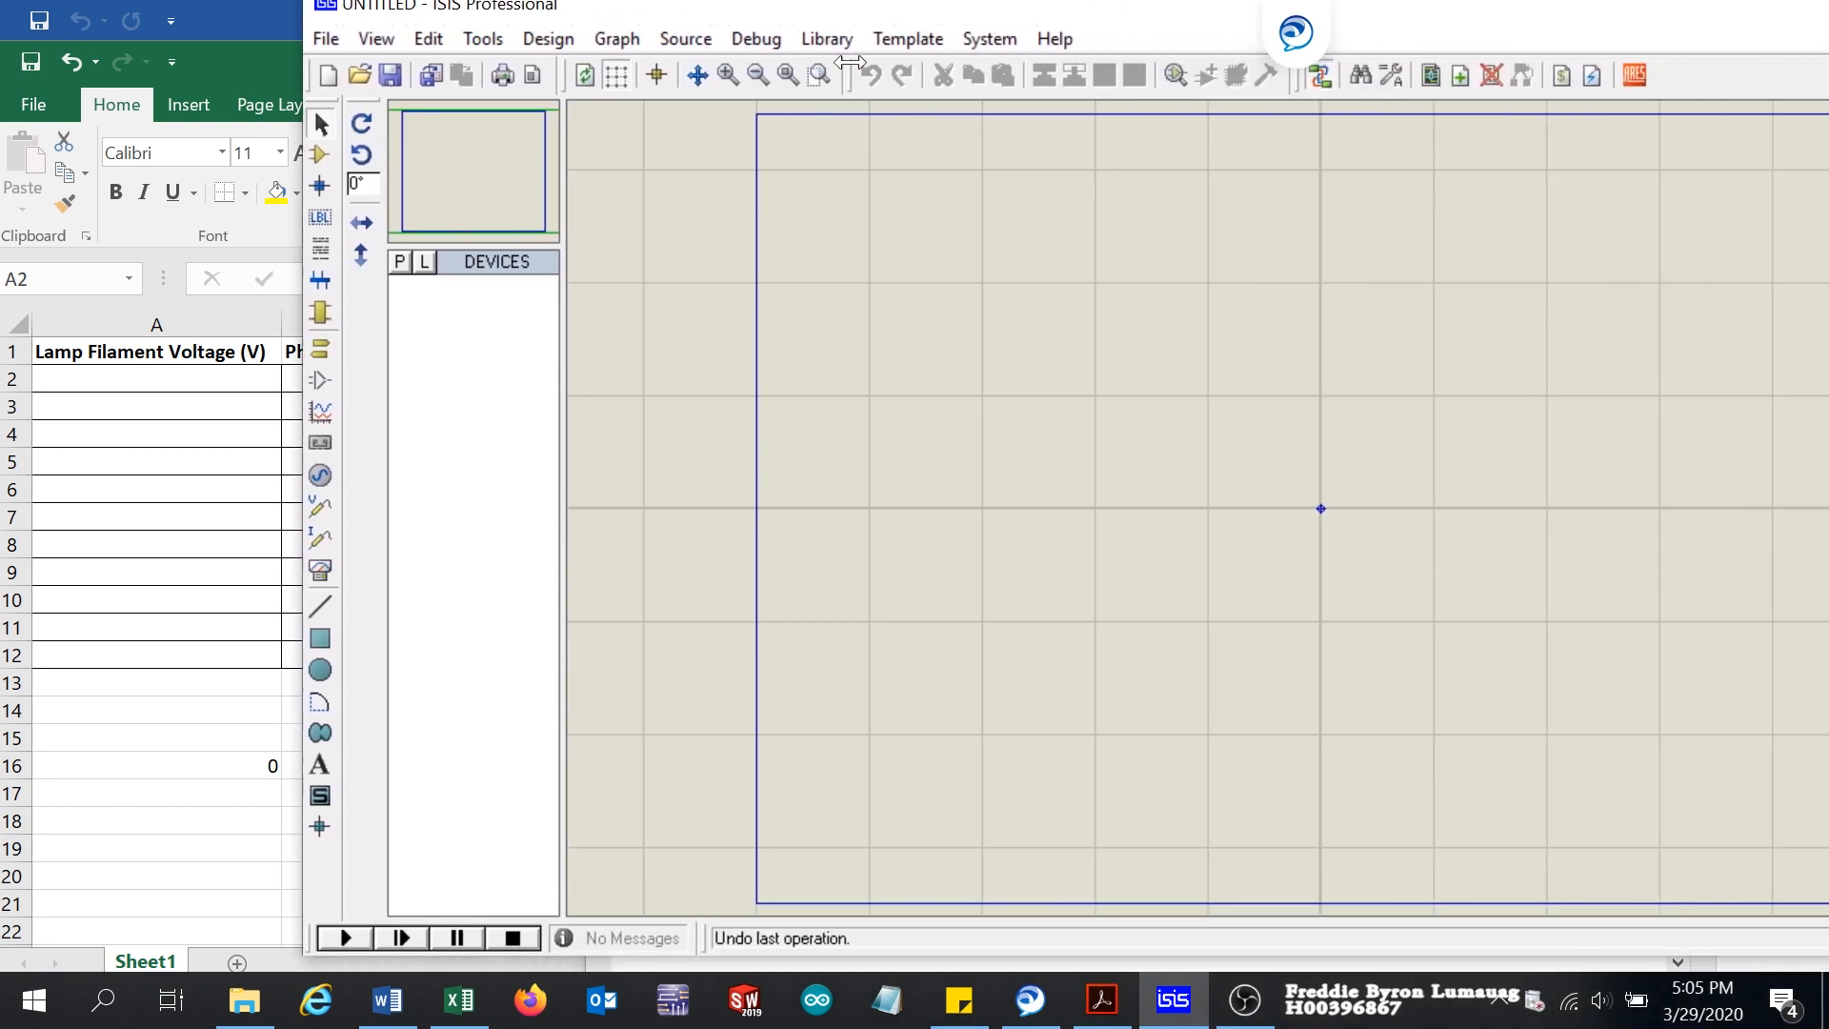
left_click(399, 263)
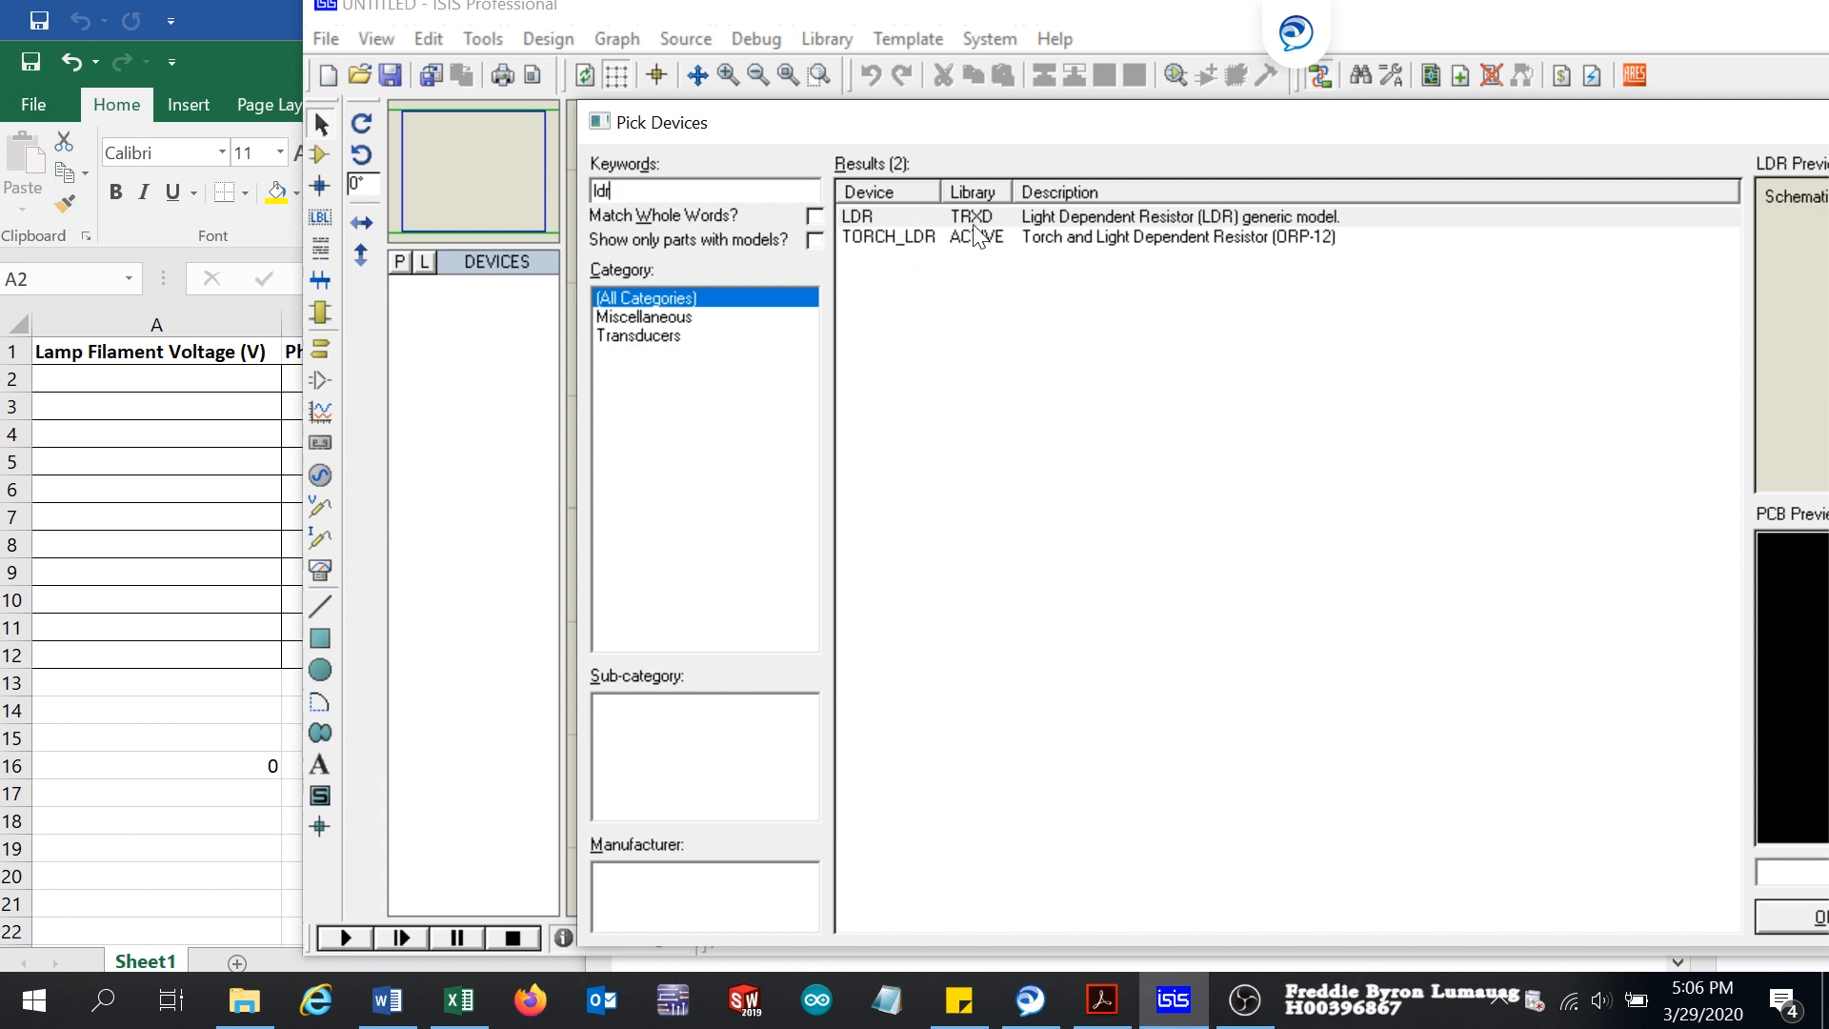
left_click(908, 238)
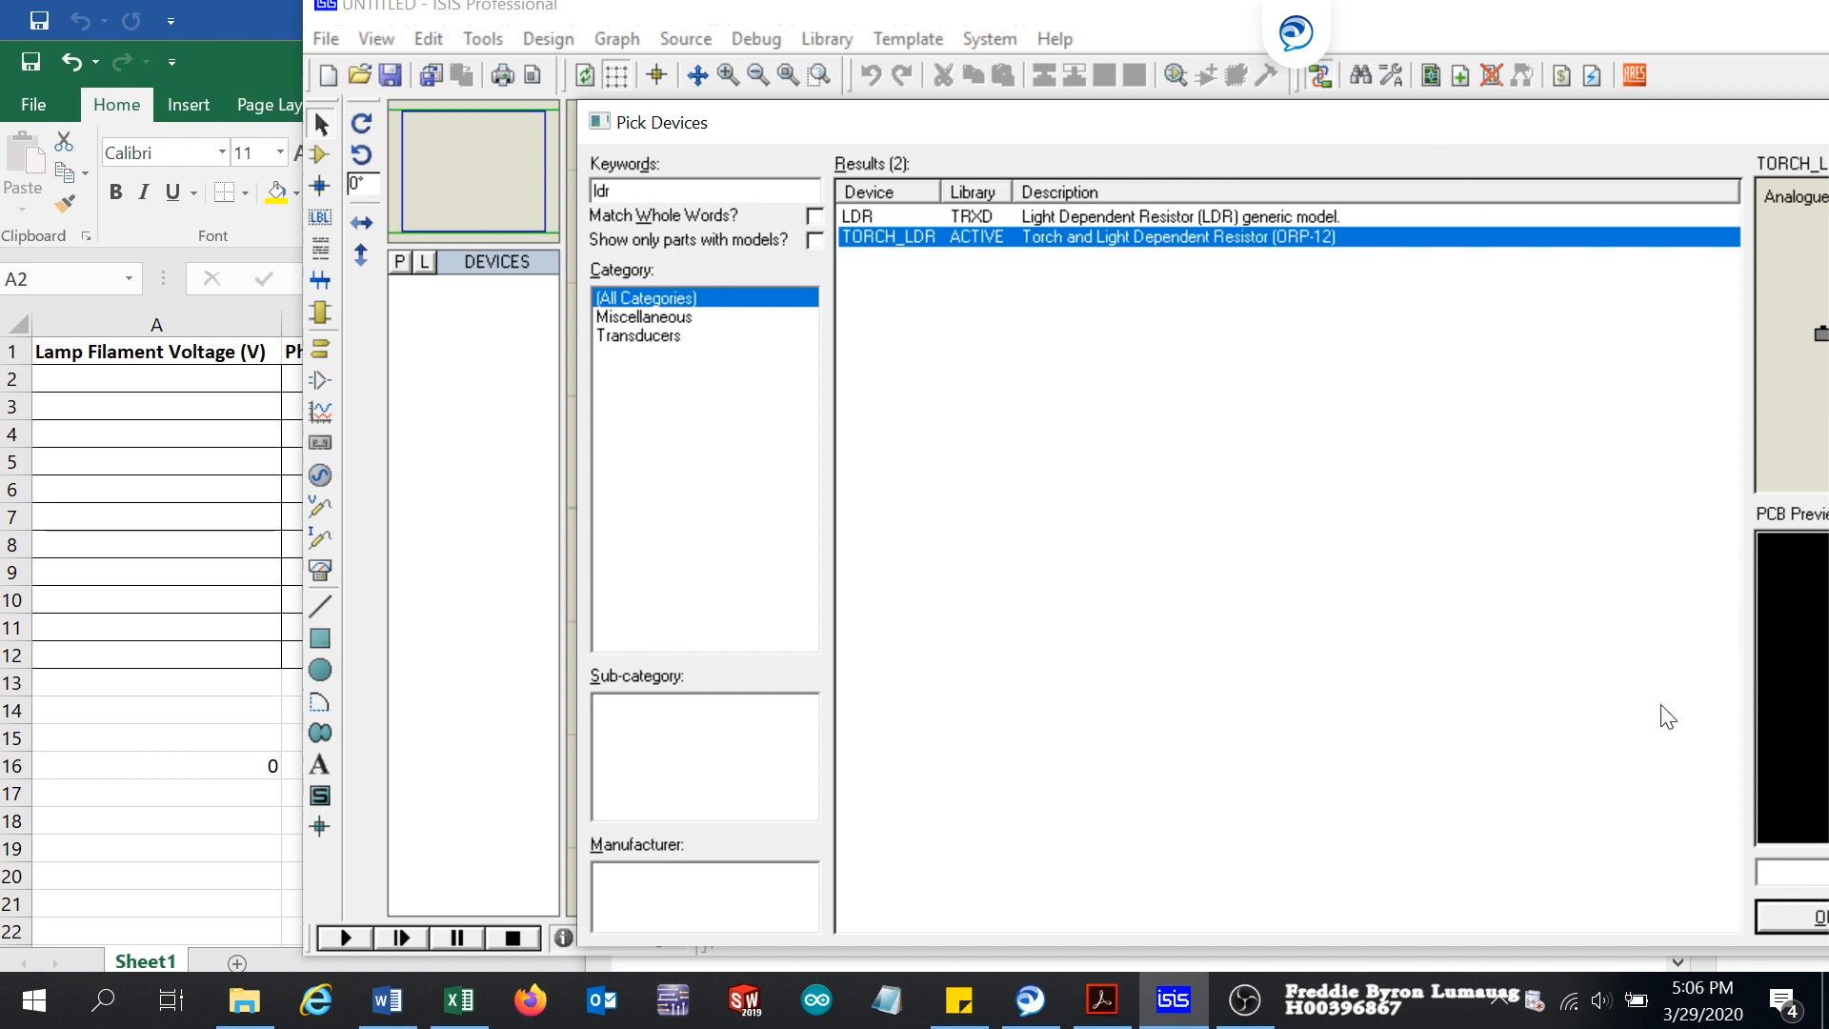
left_click_drag(1317, 128, 878, 60)
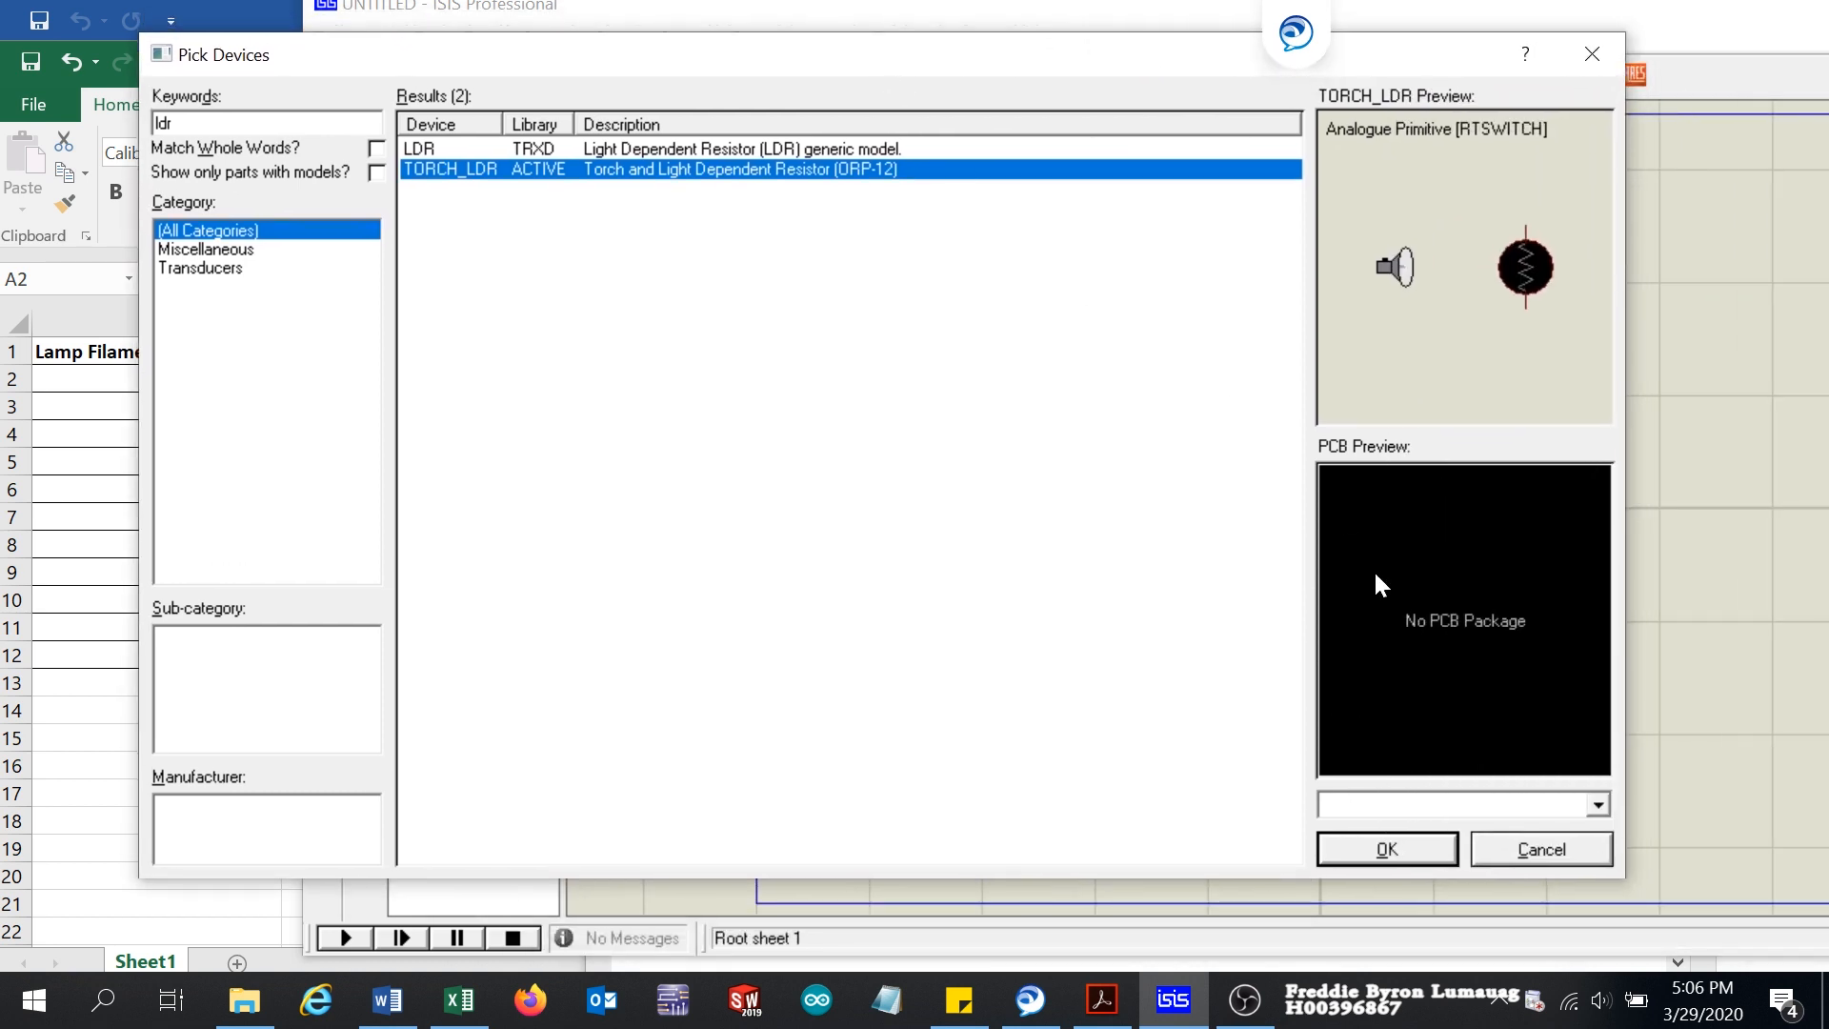
left_click(1366, 854)
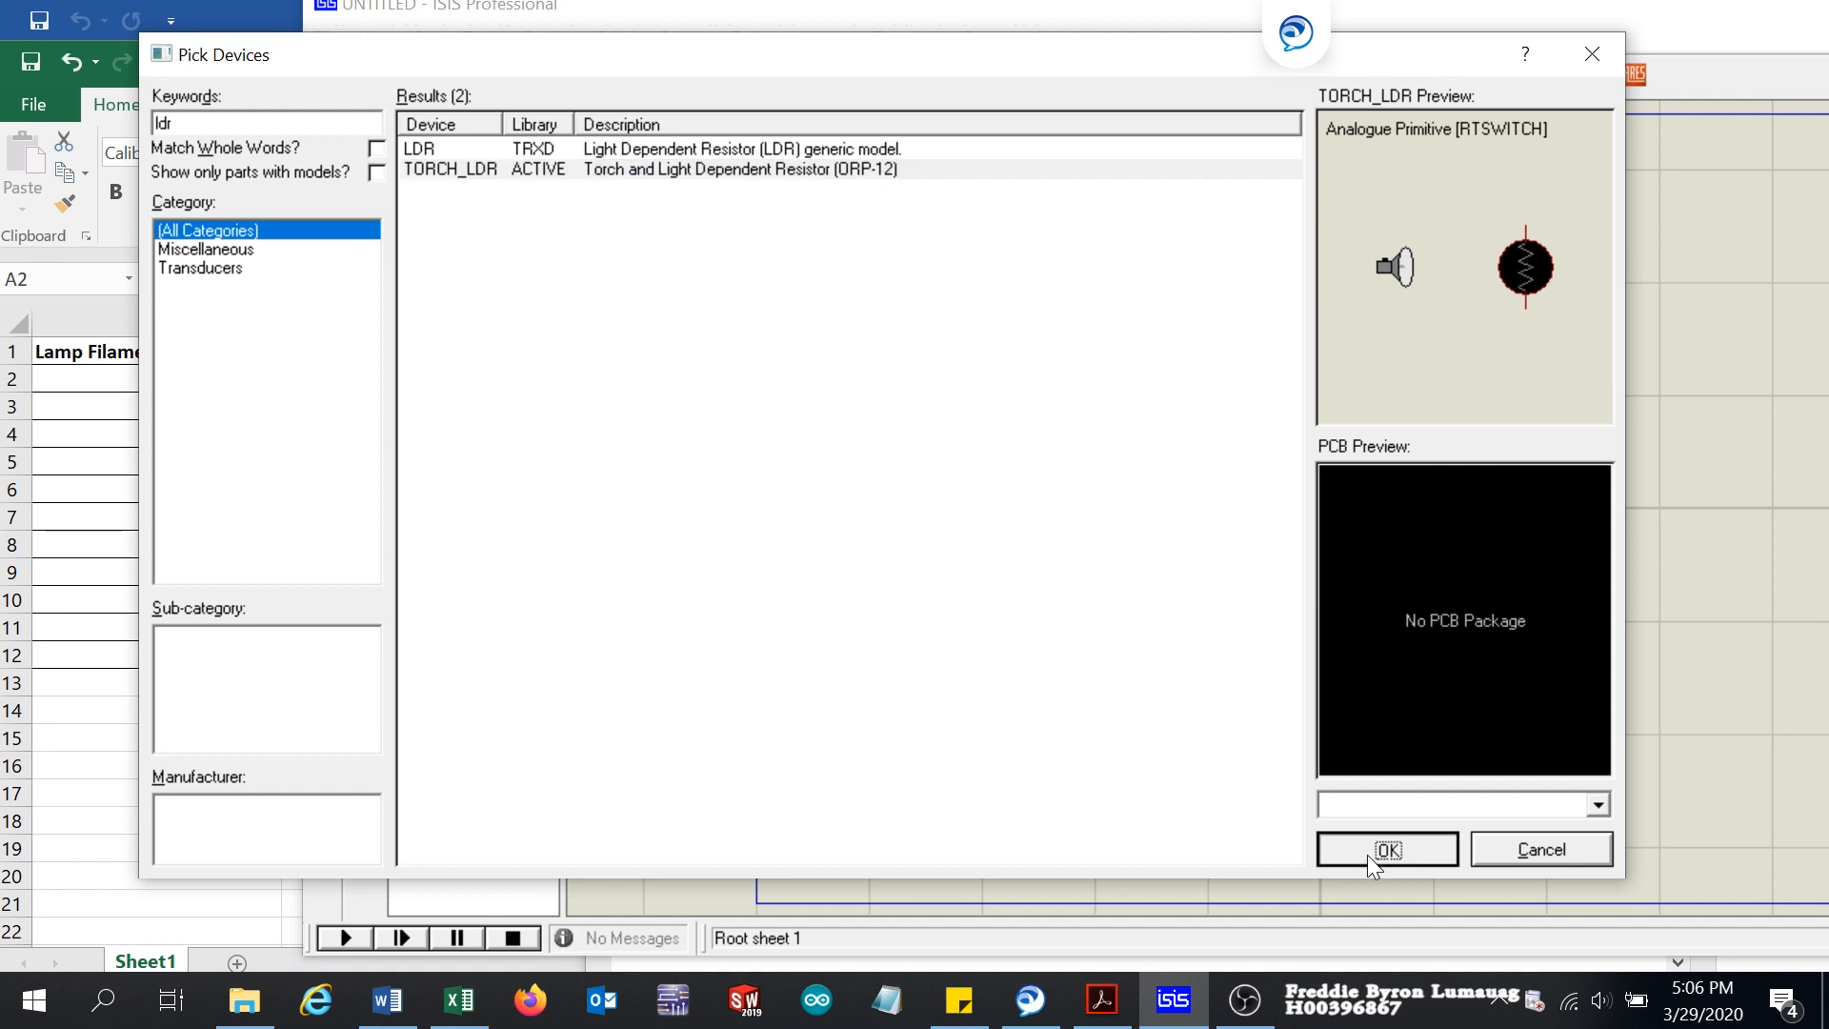
Step: Maximize the schematic window and add the MINRES3K 0.6W metal film resistor to the device list, searching for "3k" under Resistors
left_click_drag(1482, 21, 1095, 65)
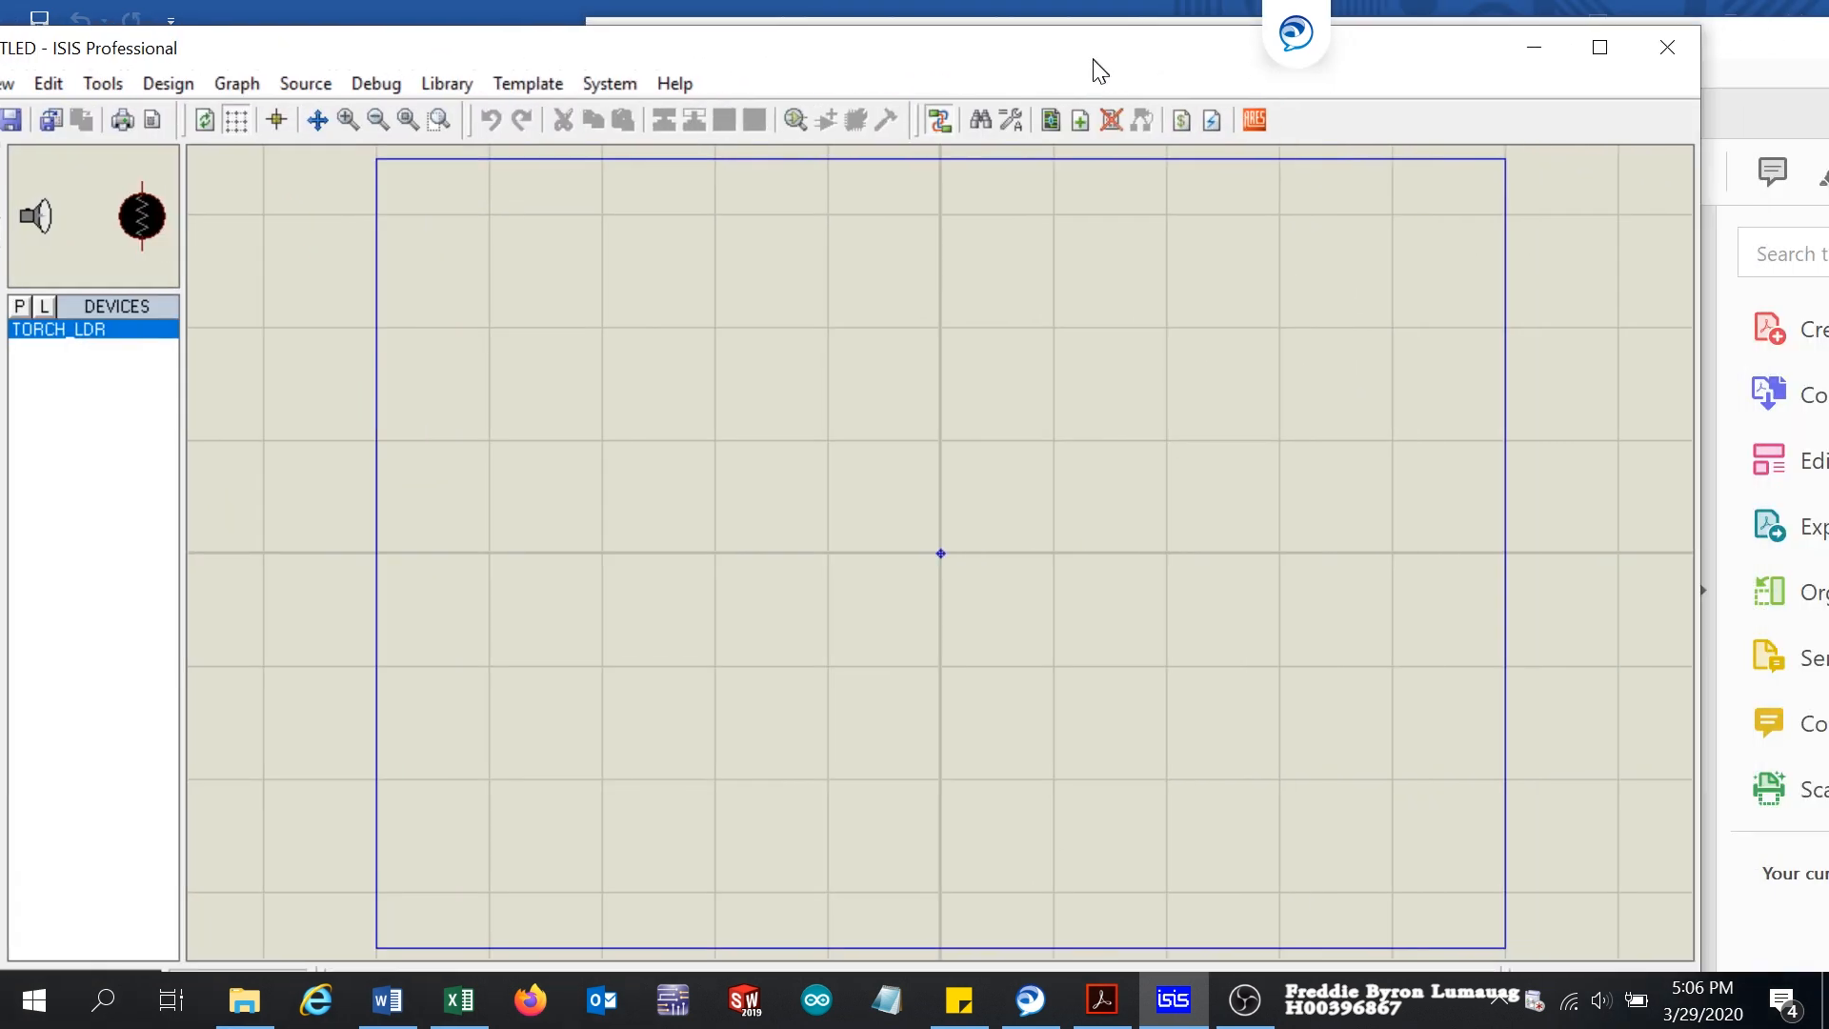
left_click(1597, 45)
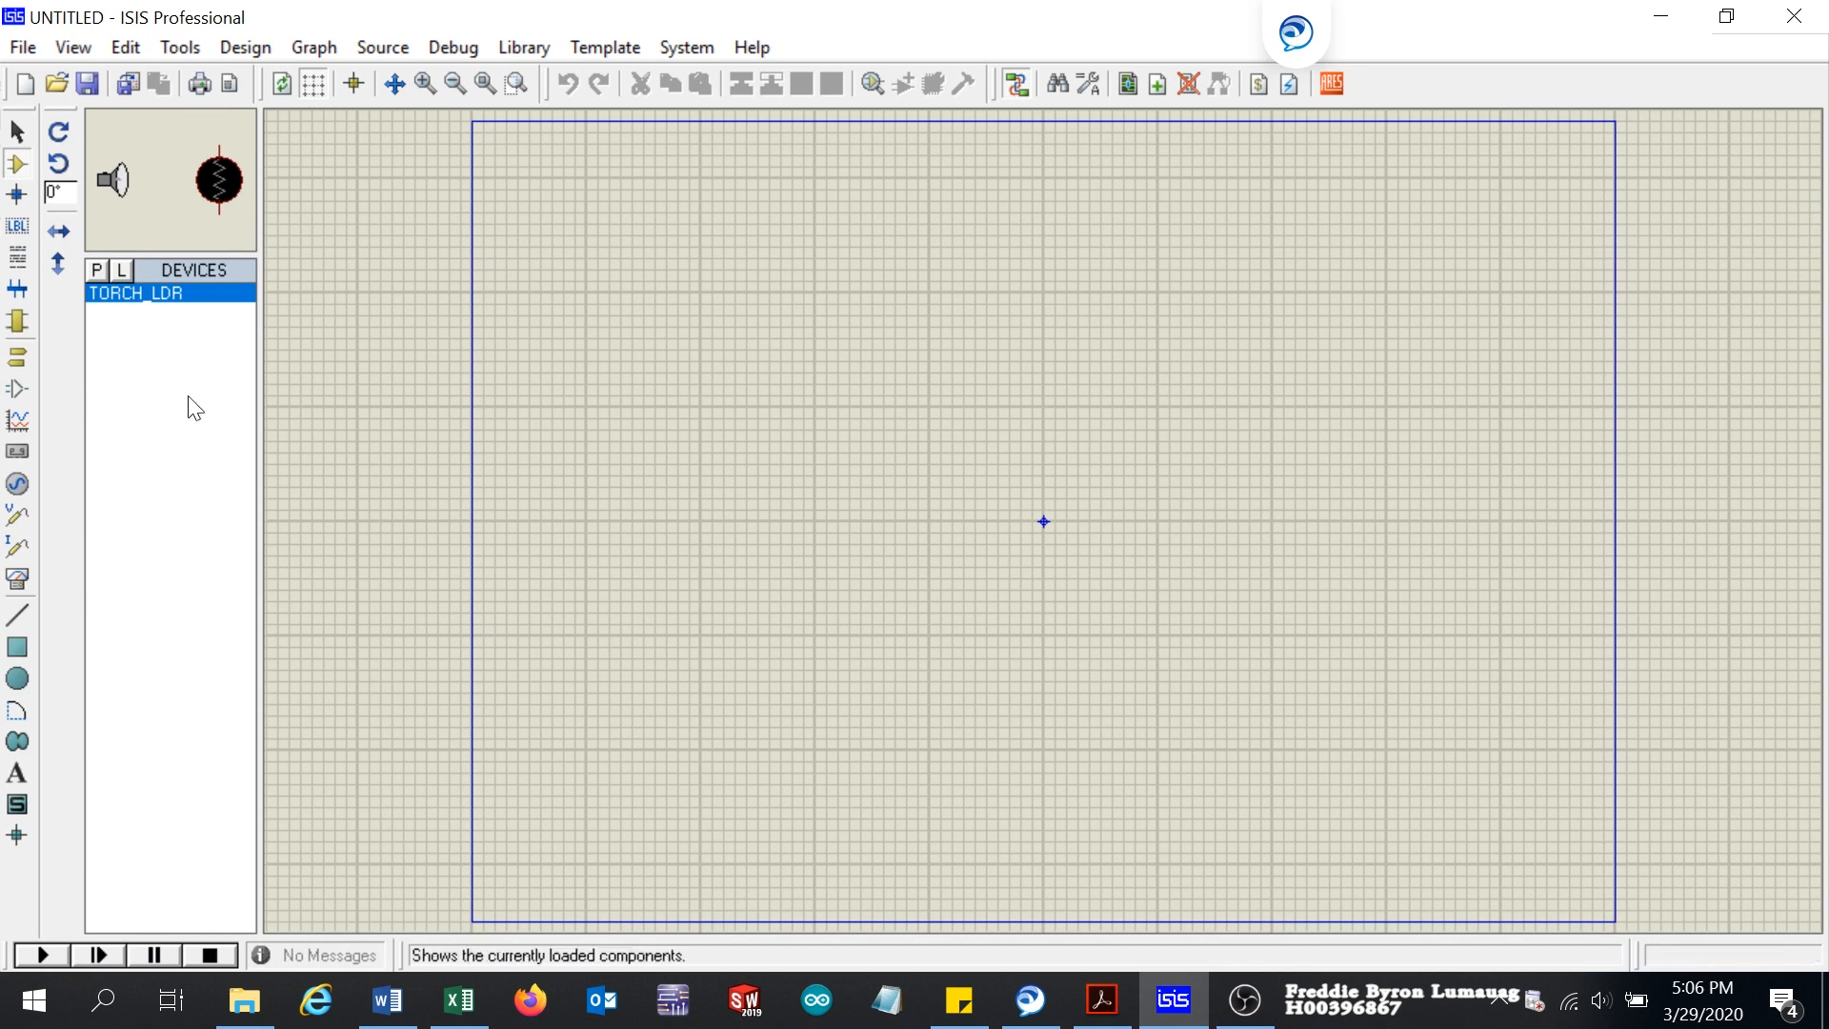
left_click(98, 271)
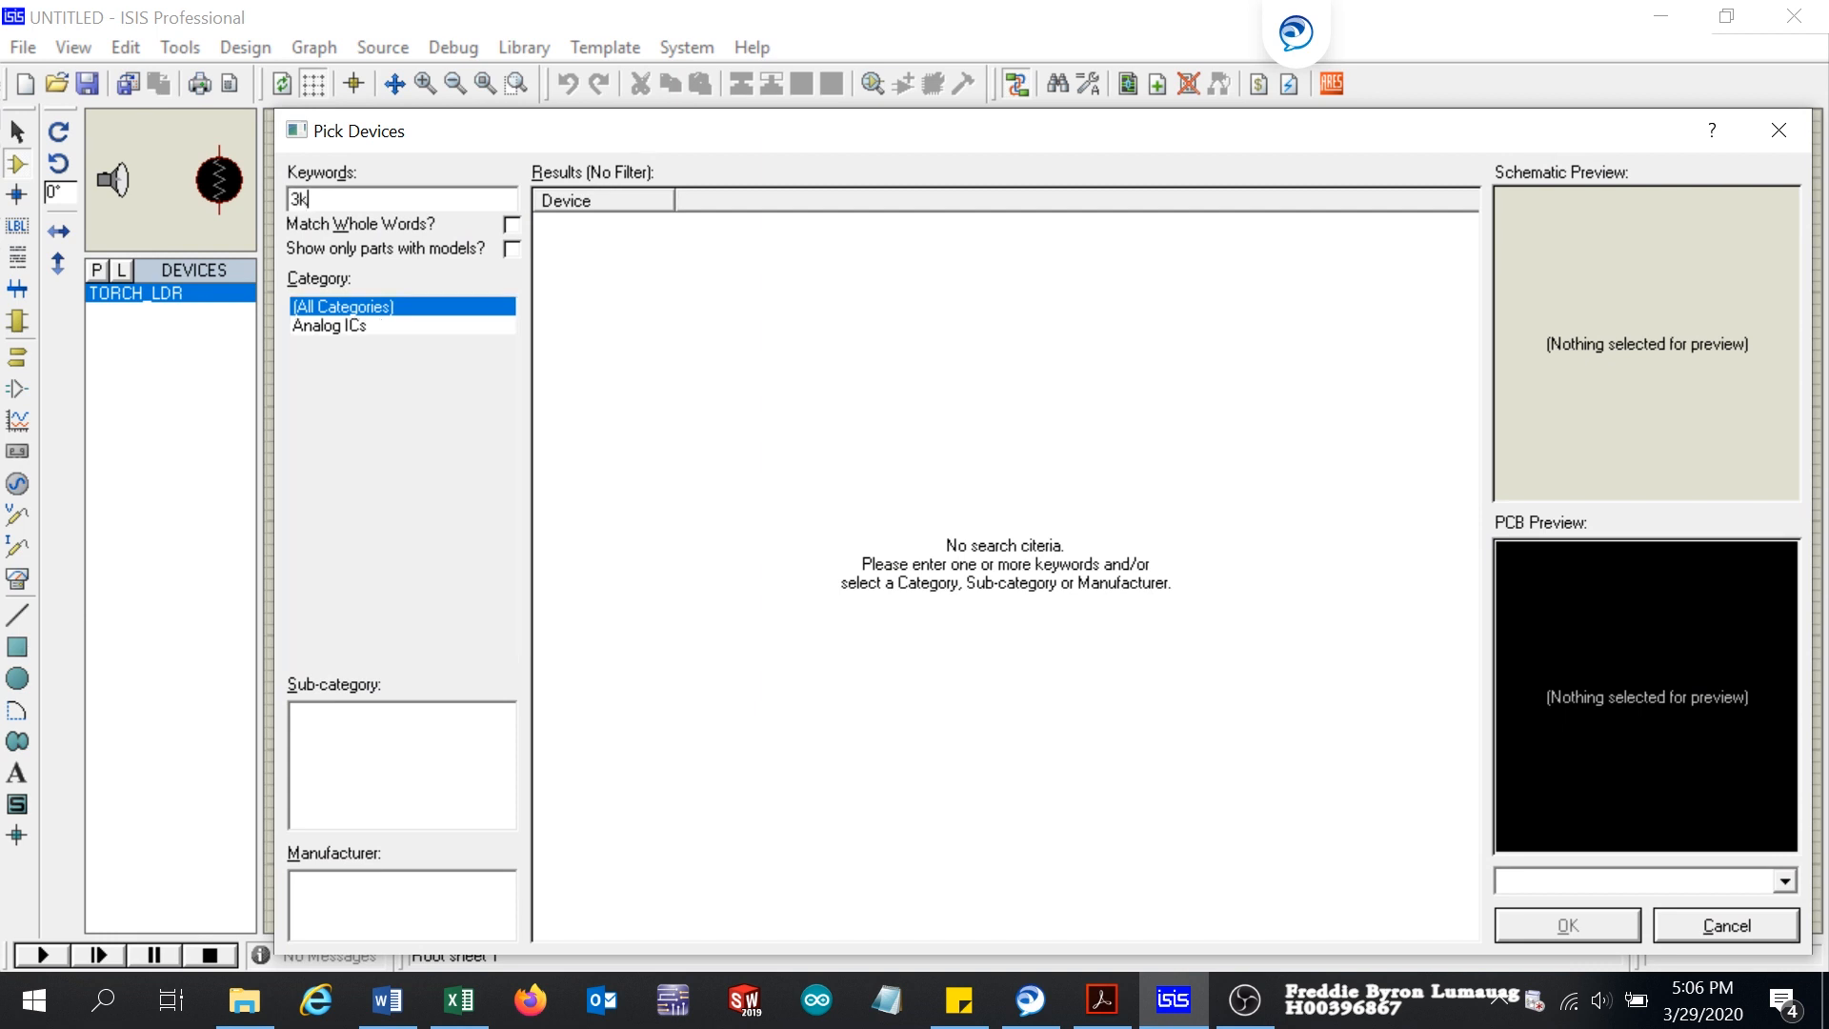
left_click(343, 440)
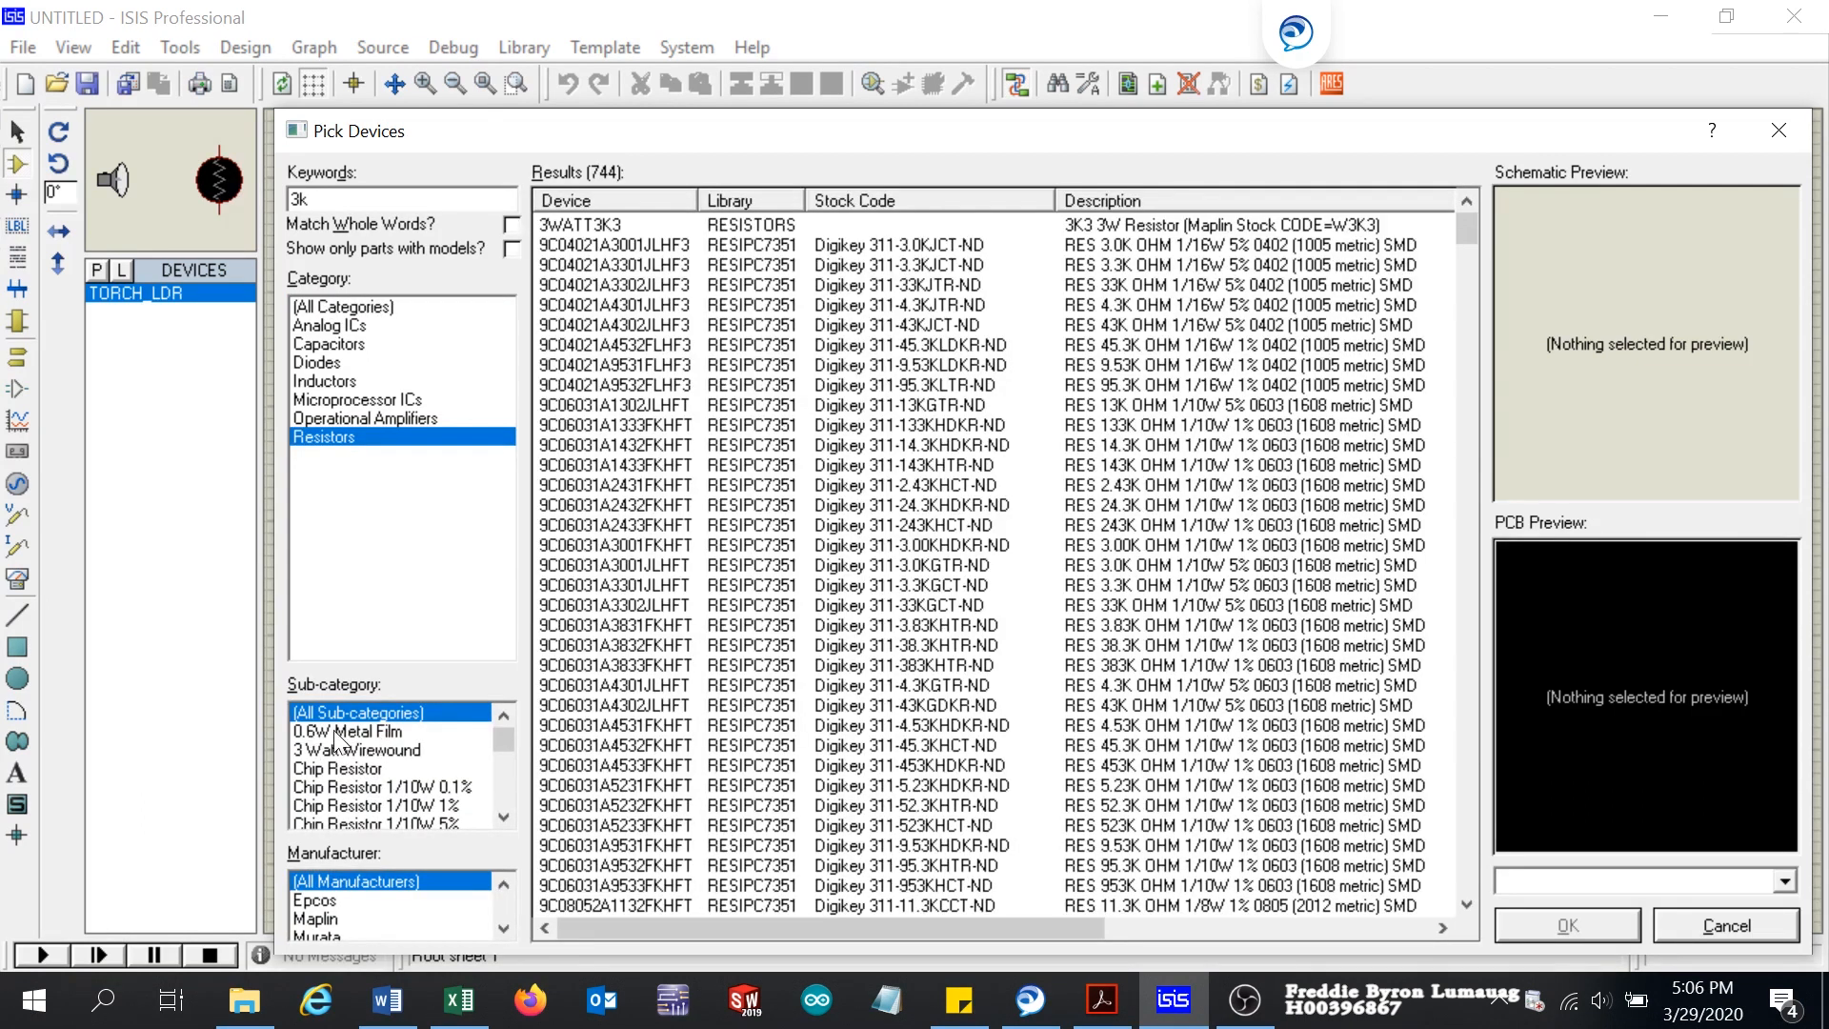
left_click(335, 734)
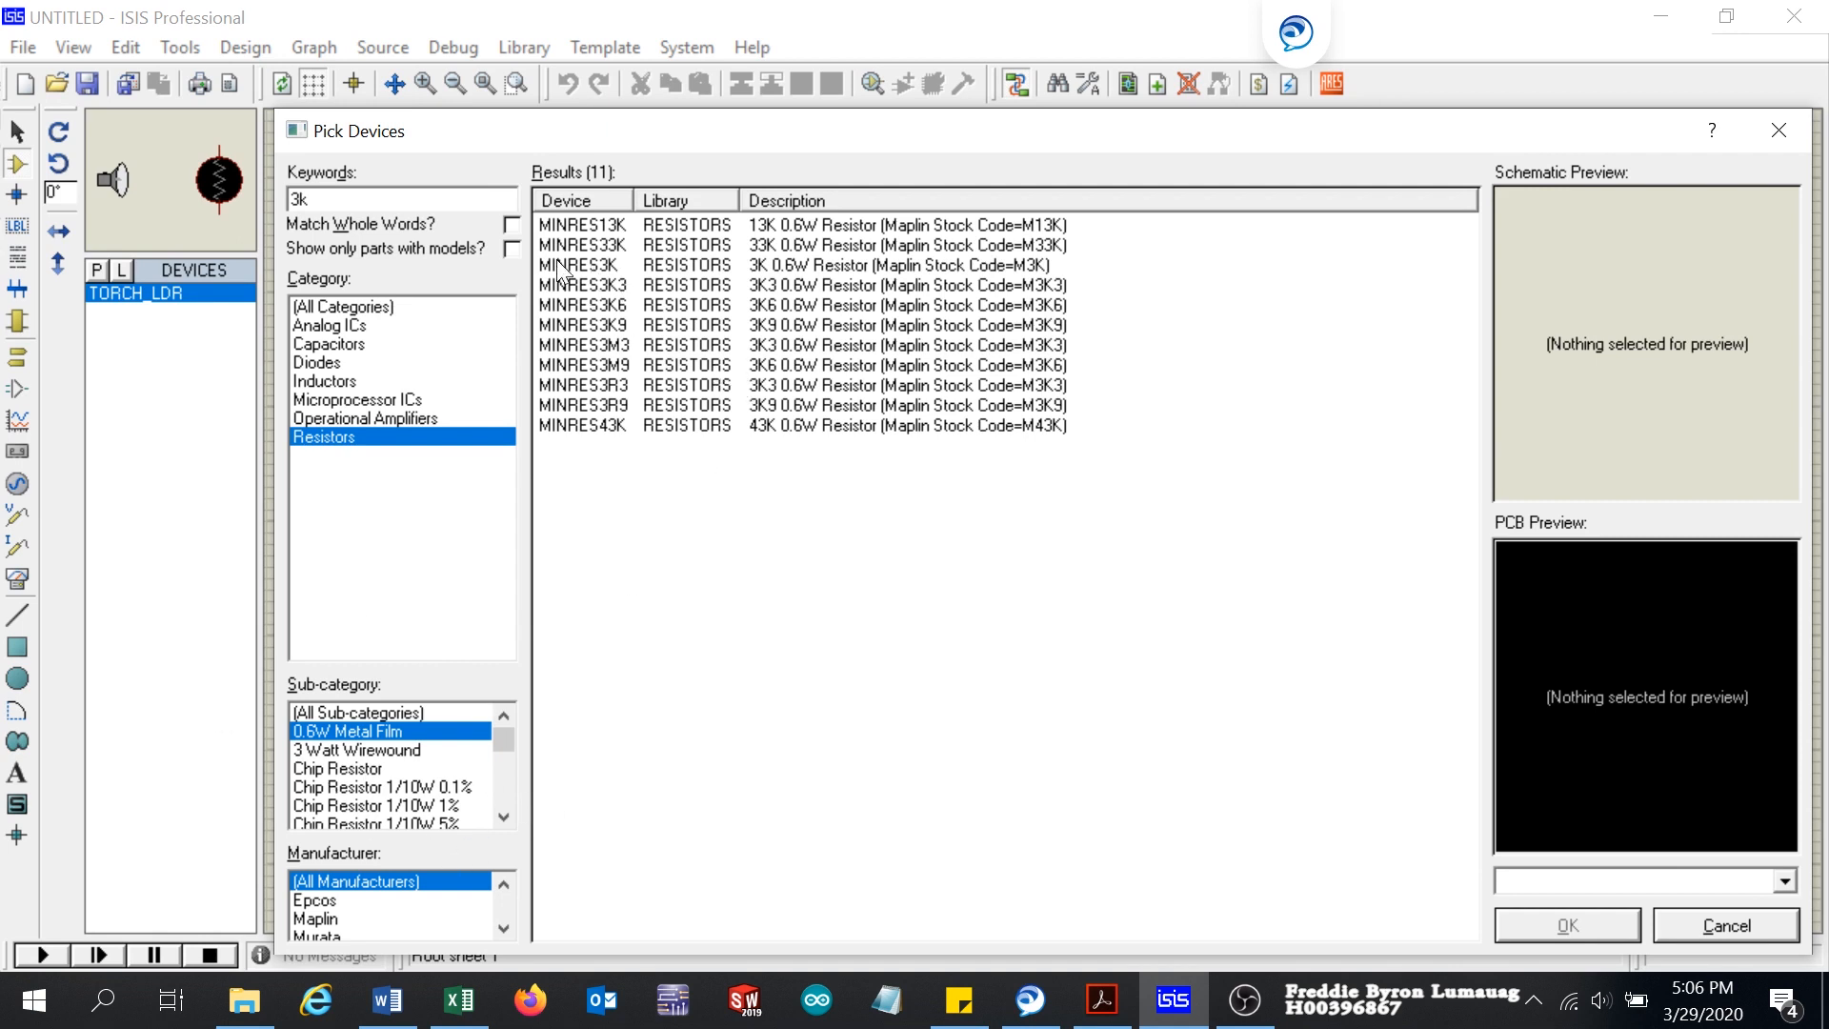
left_click(596, 270)
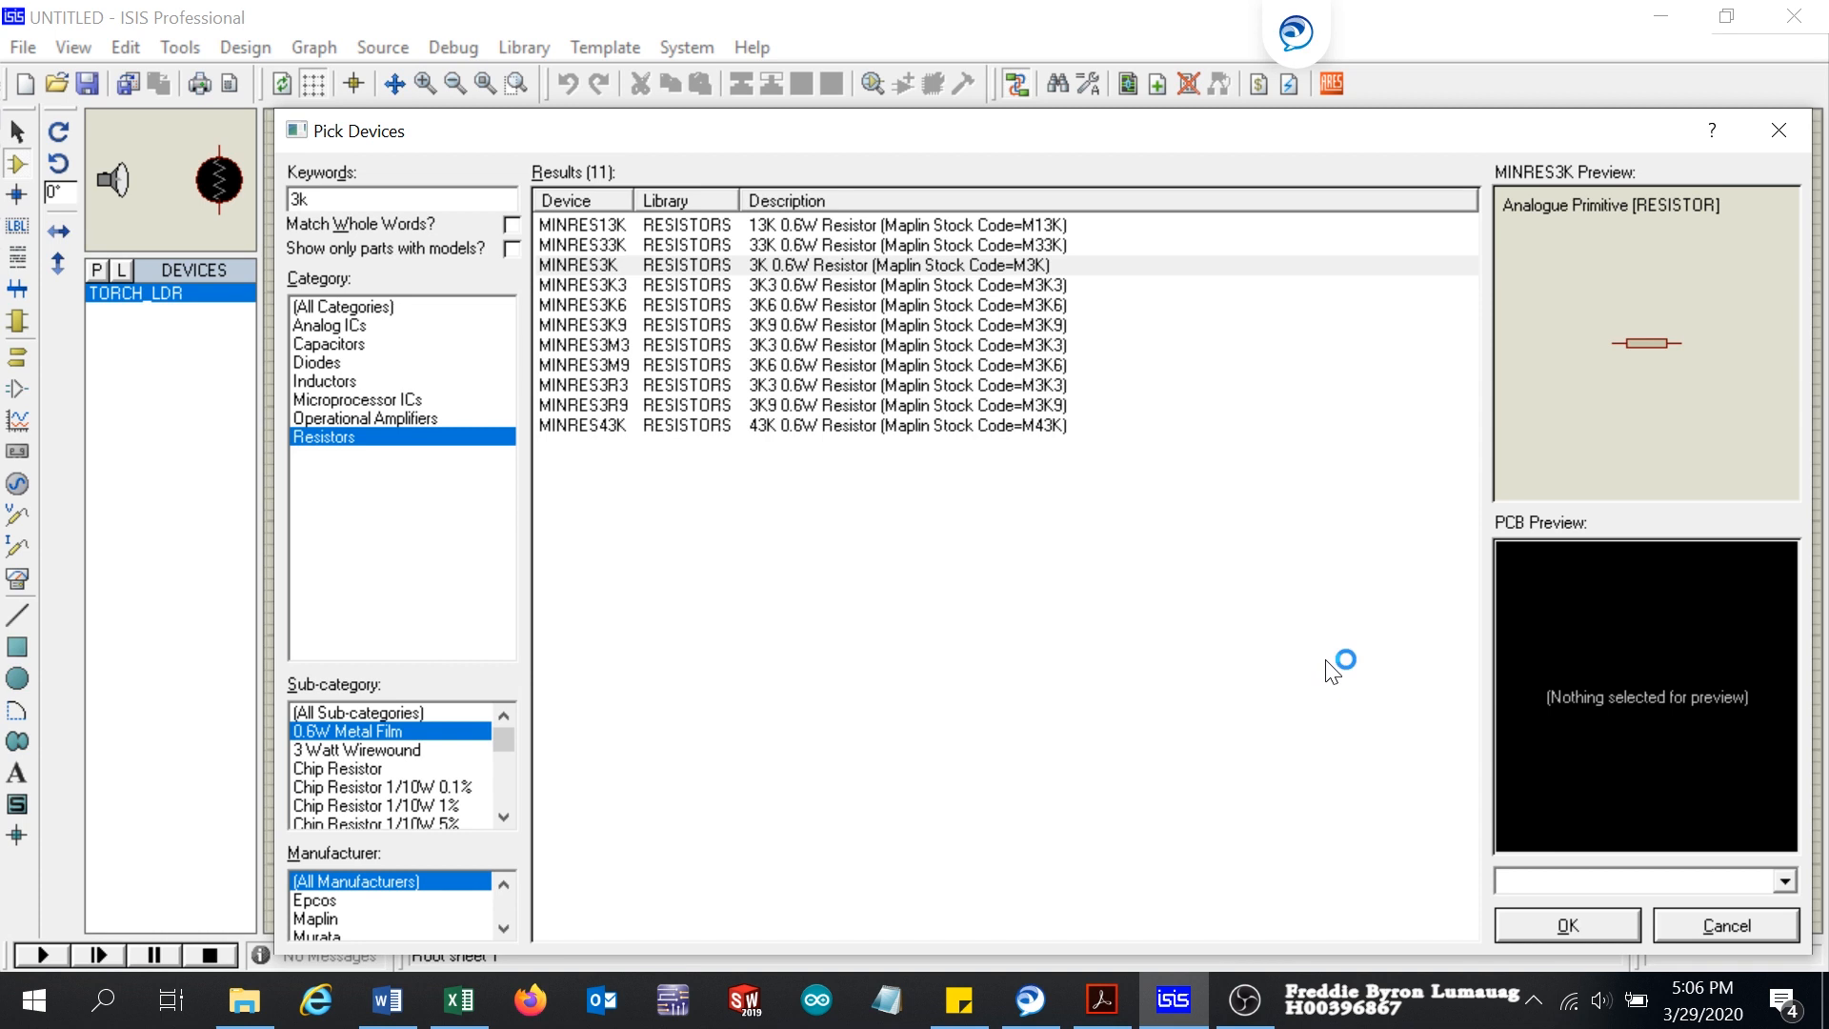
left_click(1559, 929)
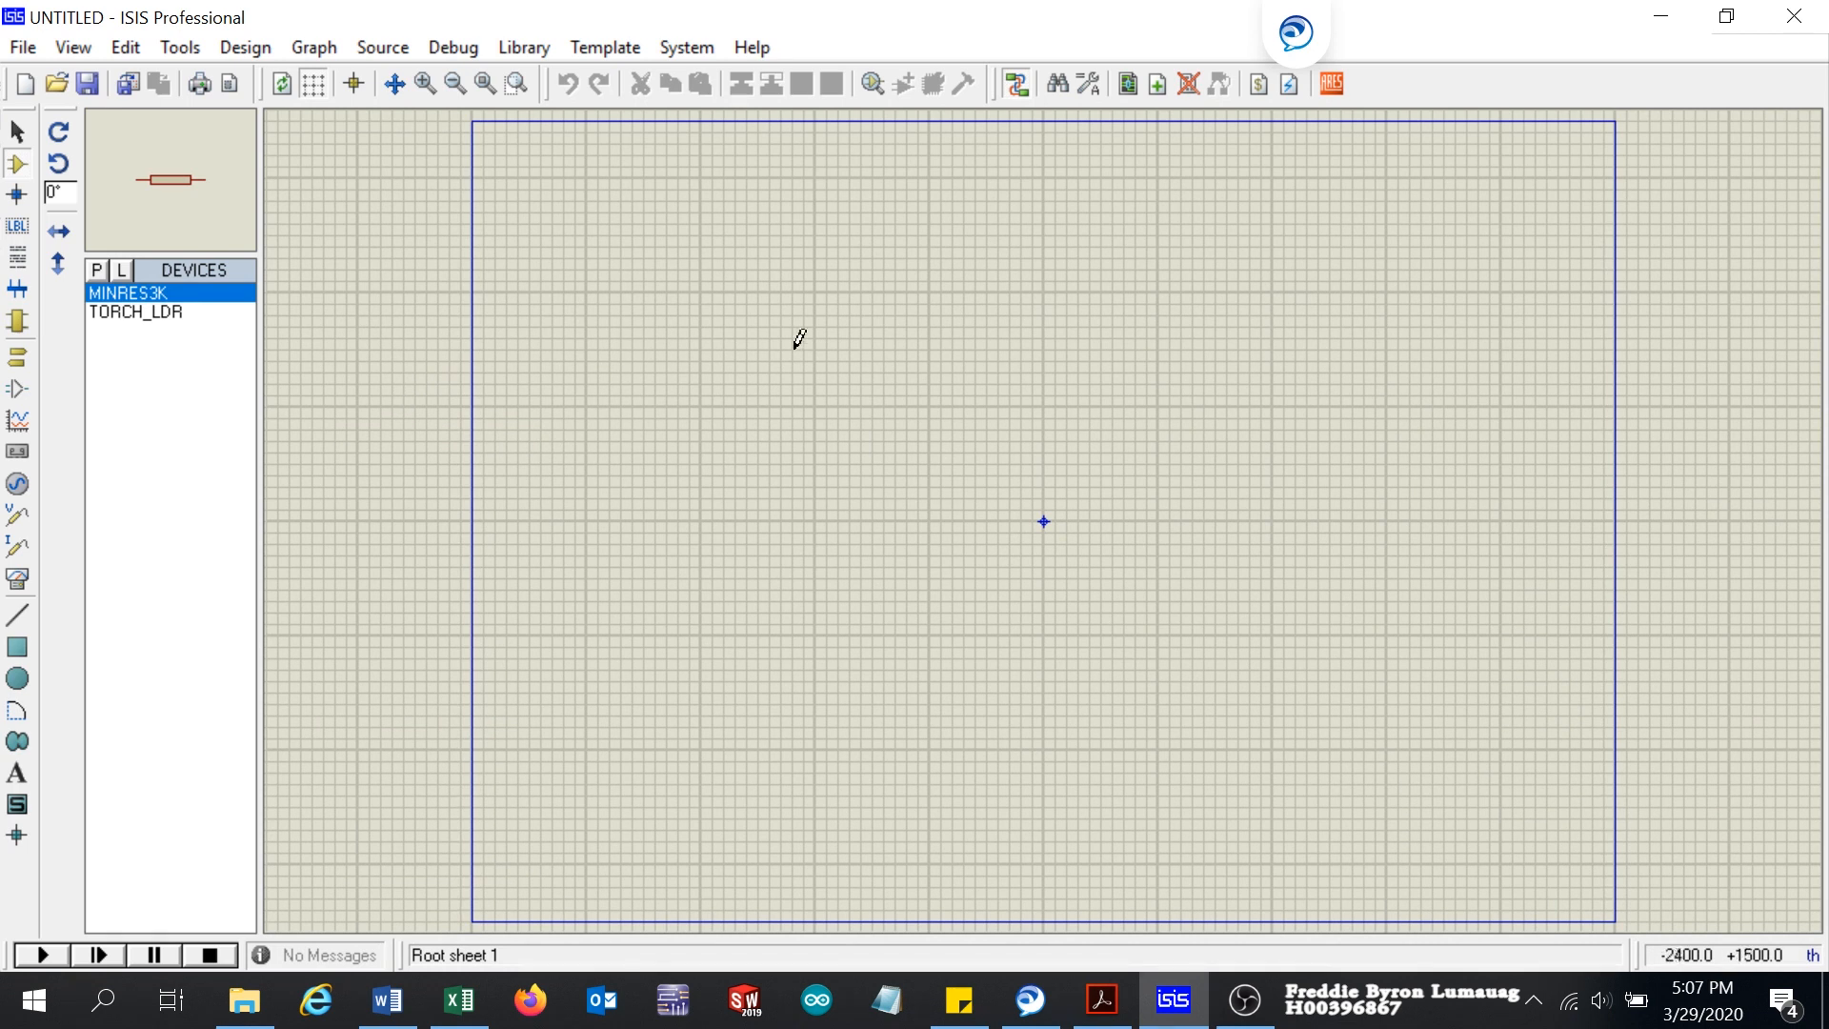
Step: Place the 3k resistor on the schematic, rotate it clockwise to stand vertically, and leave free space for the torch beside it
left_click(888, 362)
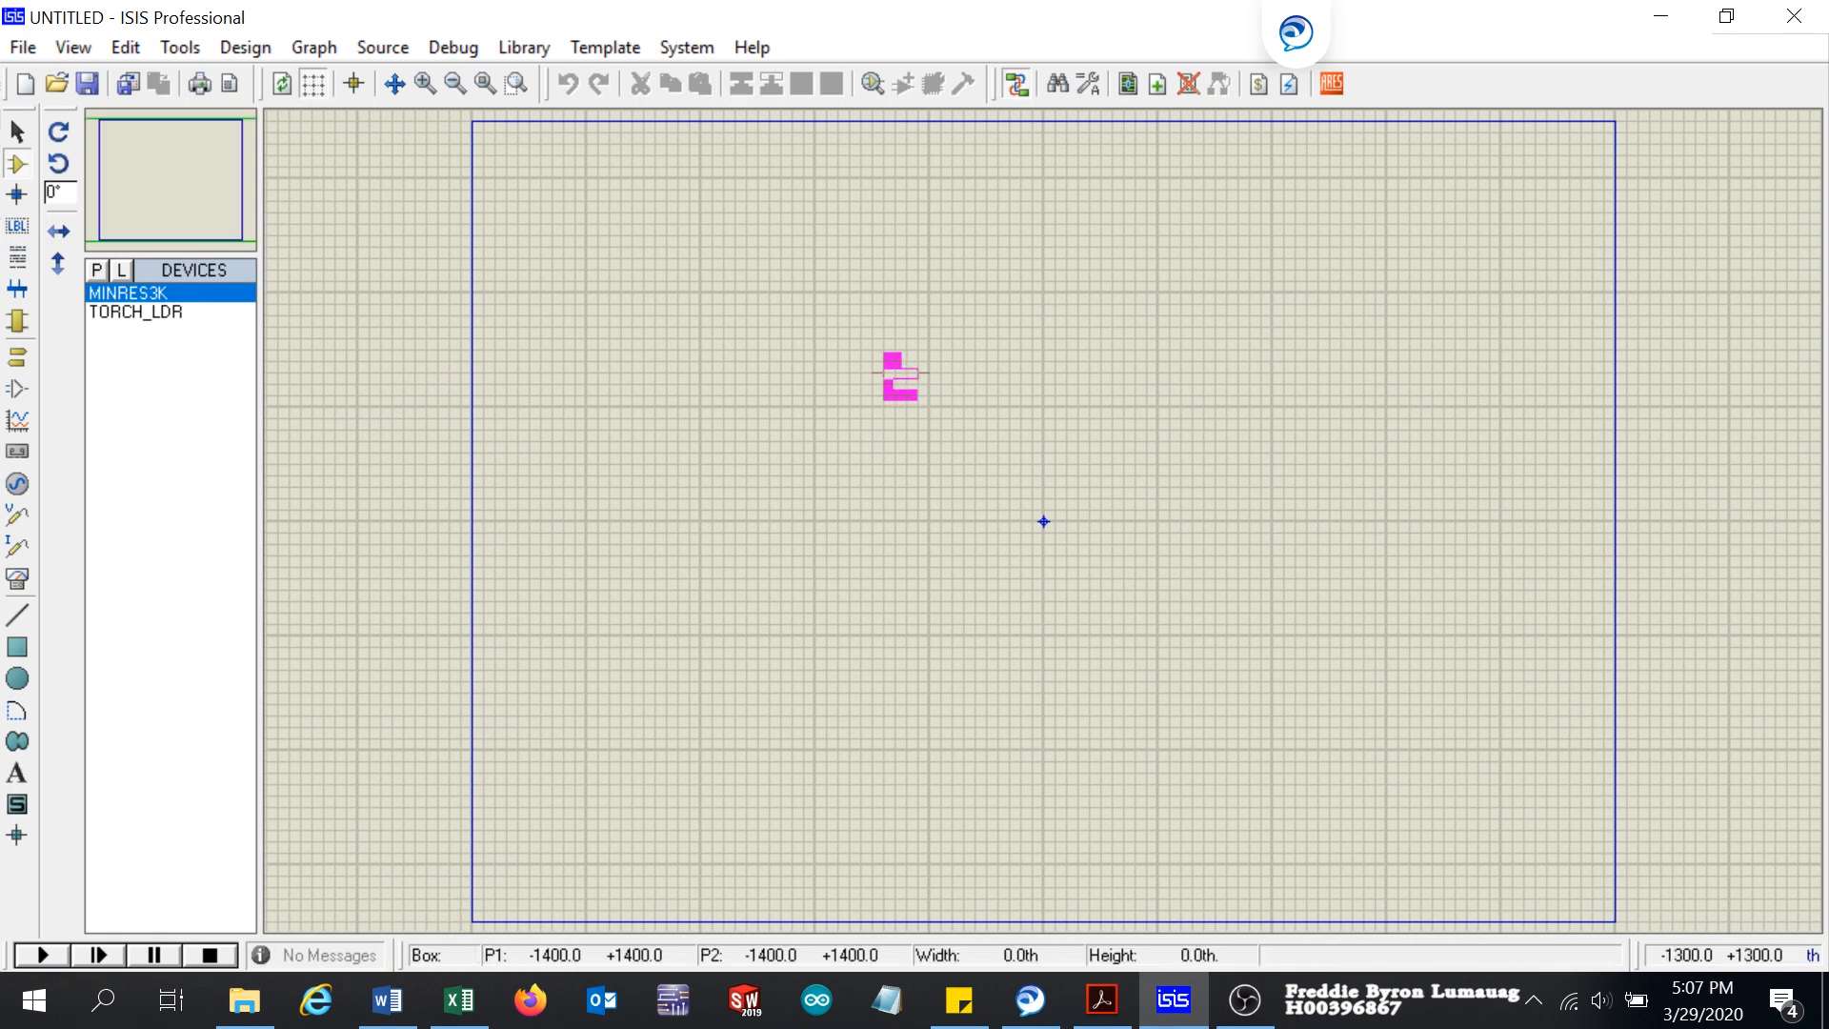
left_click(895, 376)
scroll(906, 384, "up", 3)
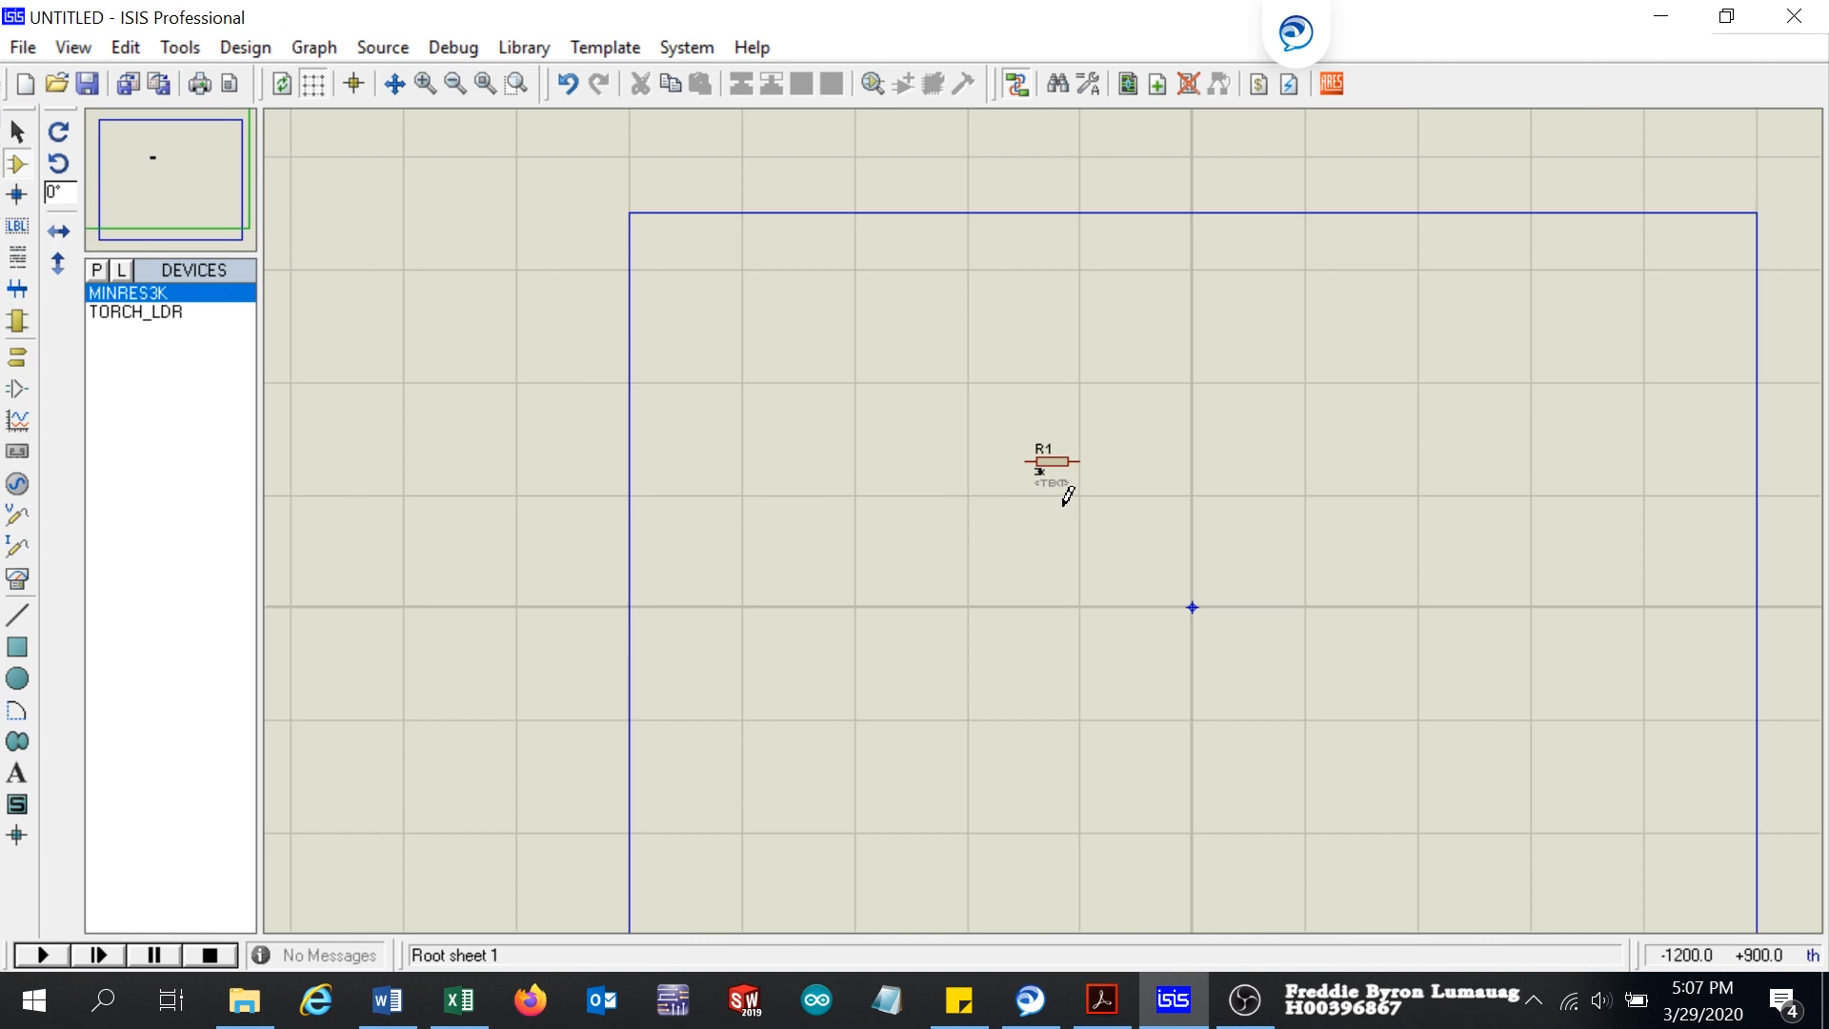
right_click(980, 411)
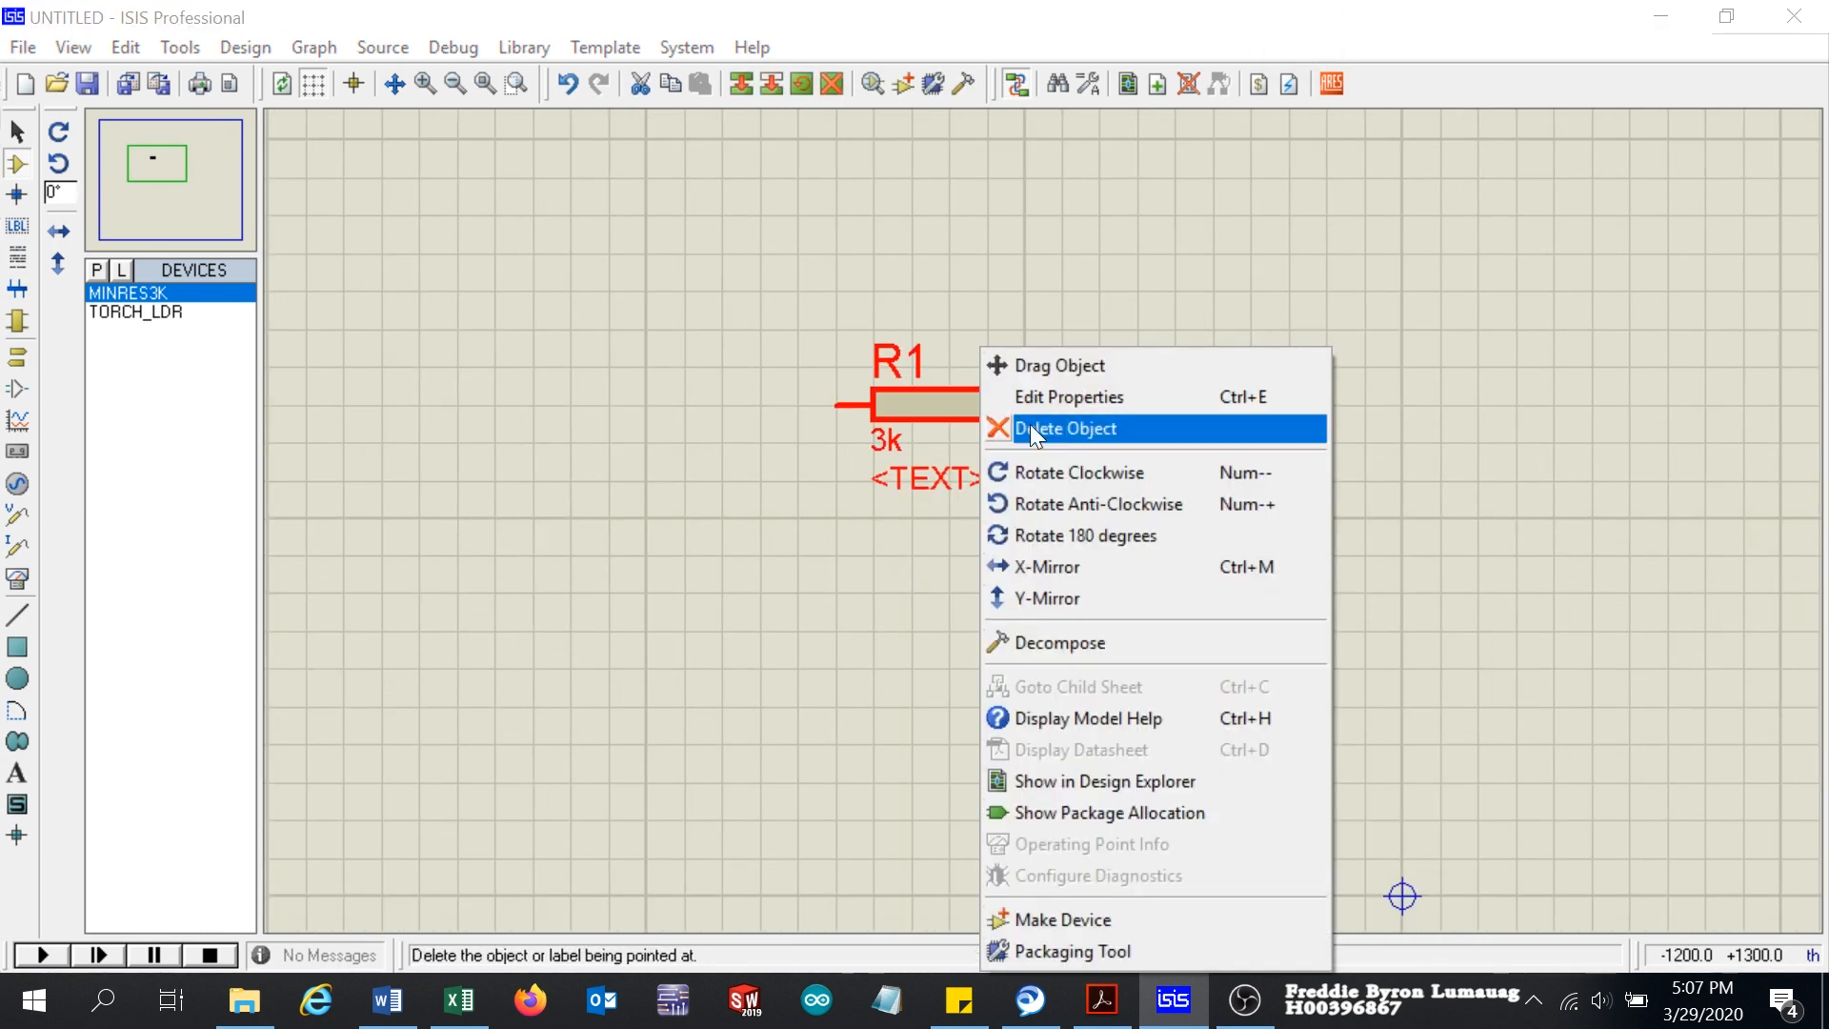
left_click(1078, 467)
left_click_drag(797, 214, 1320, 528)
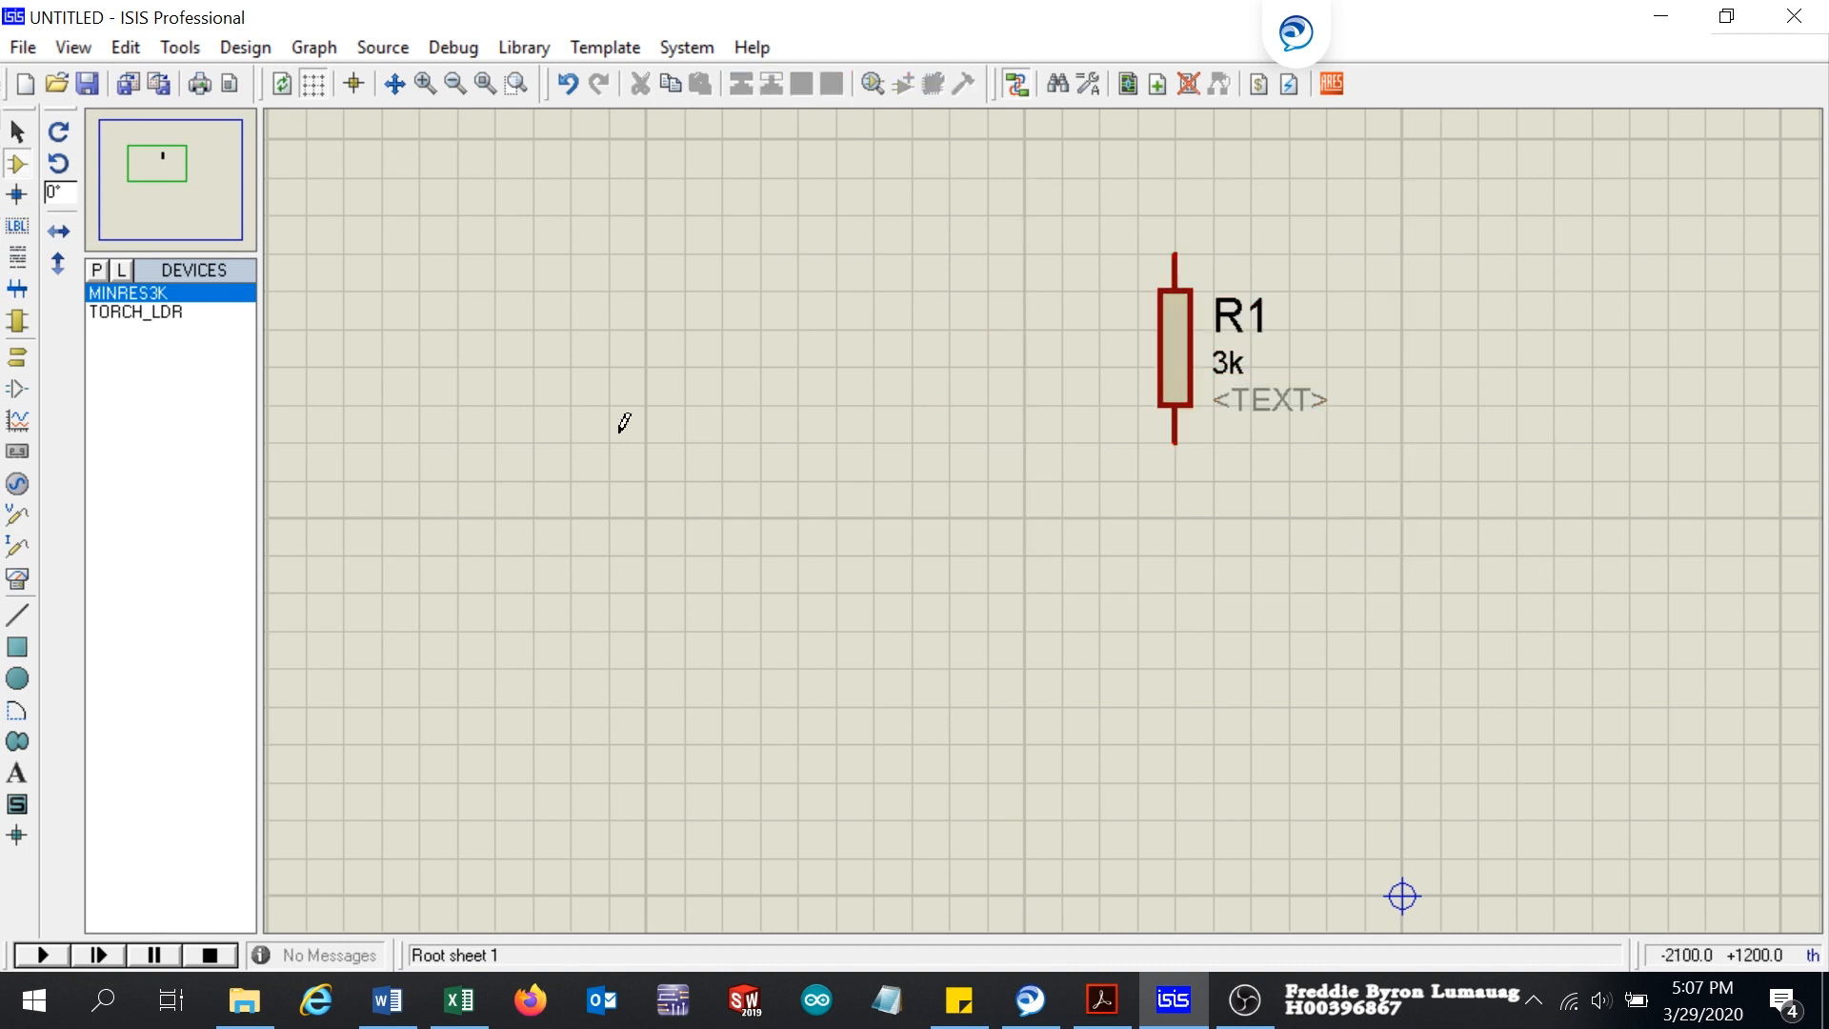
Step: Place the TORCH_LDR directly below resistor R1 and wire its upper pin to the resistor's lower pin
left_click(155, 313)
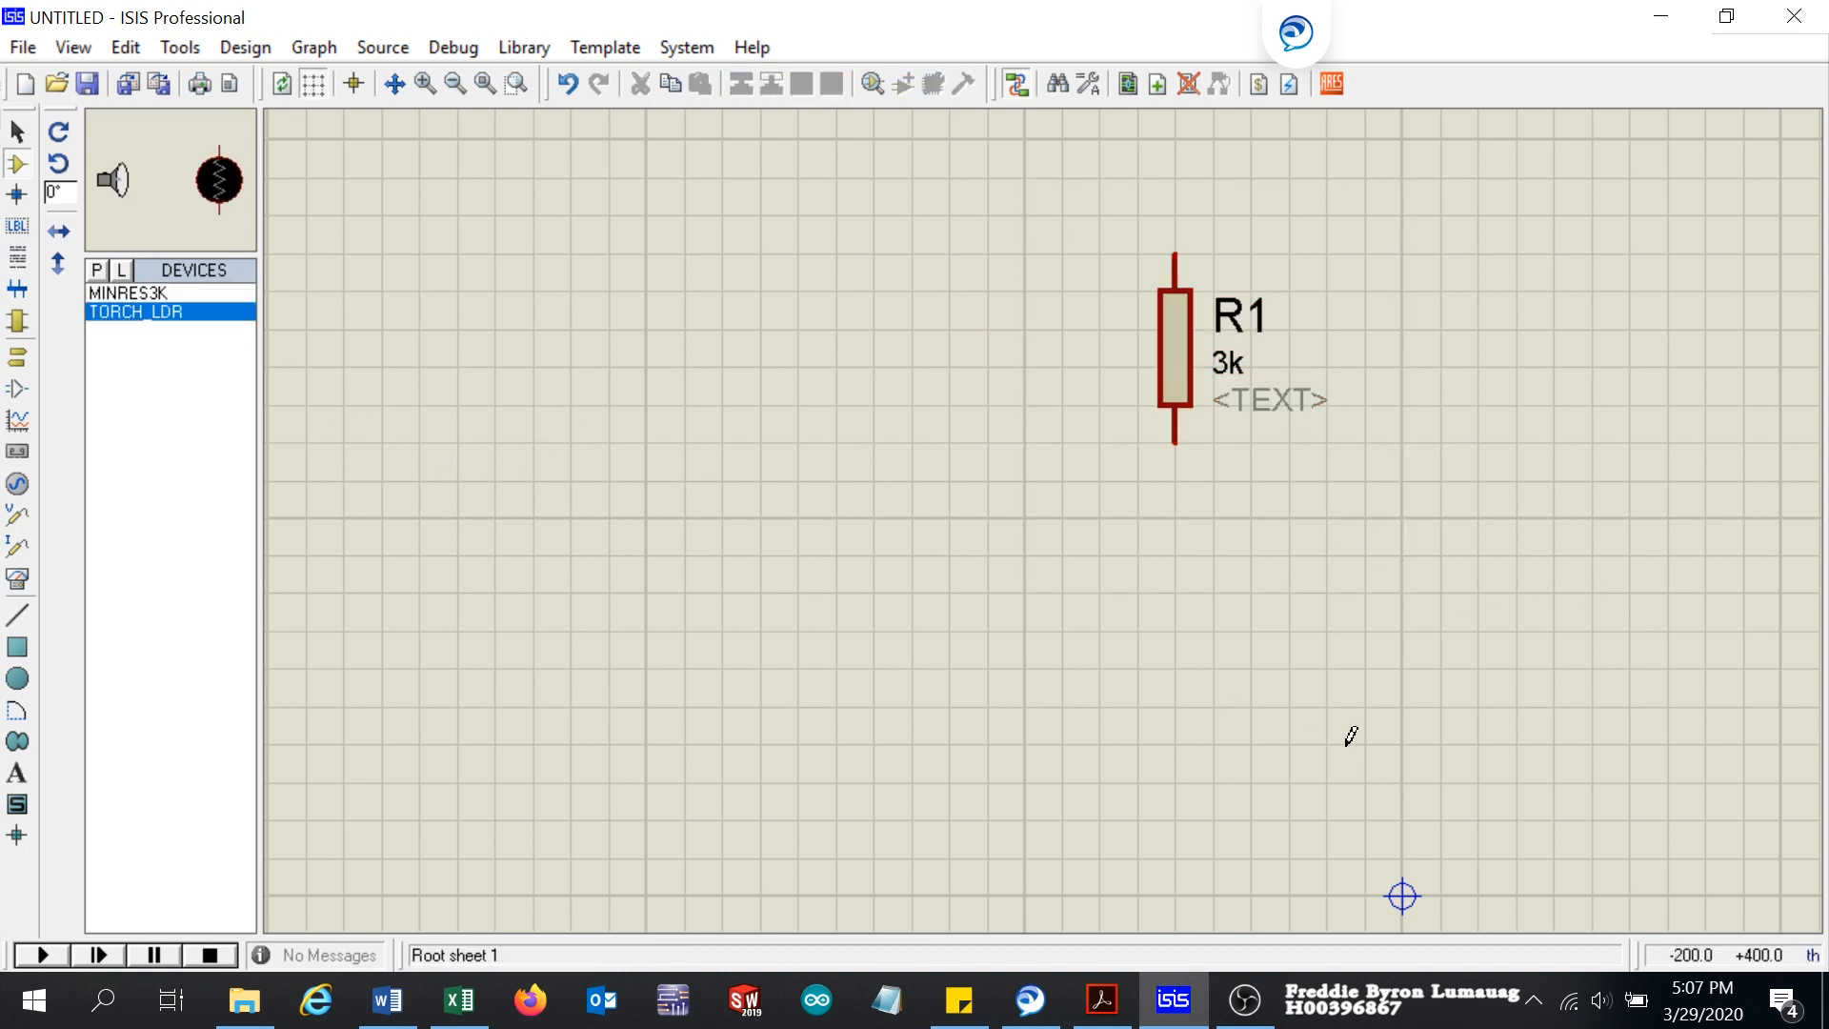
left_click(1105, 629)
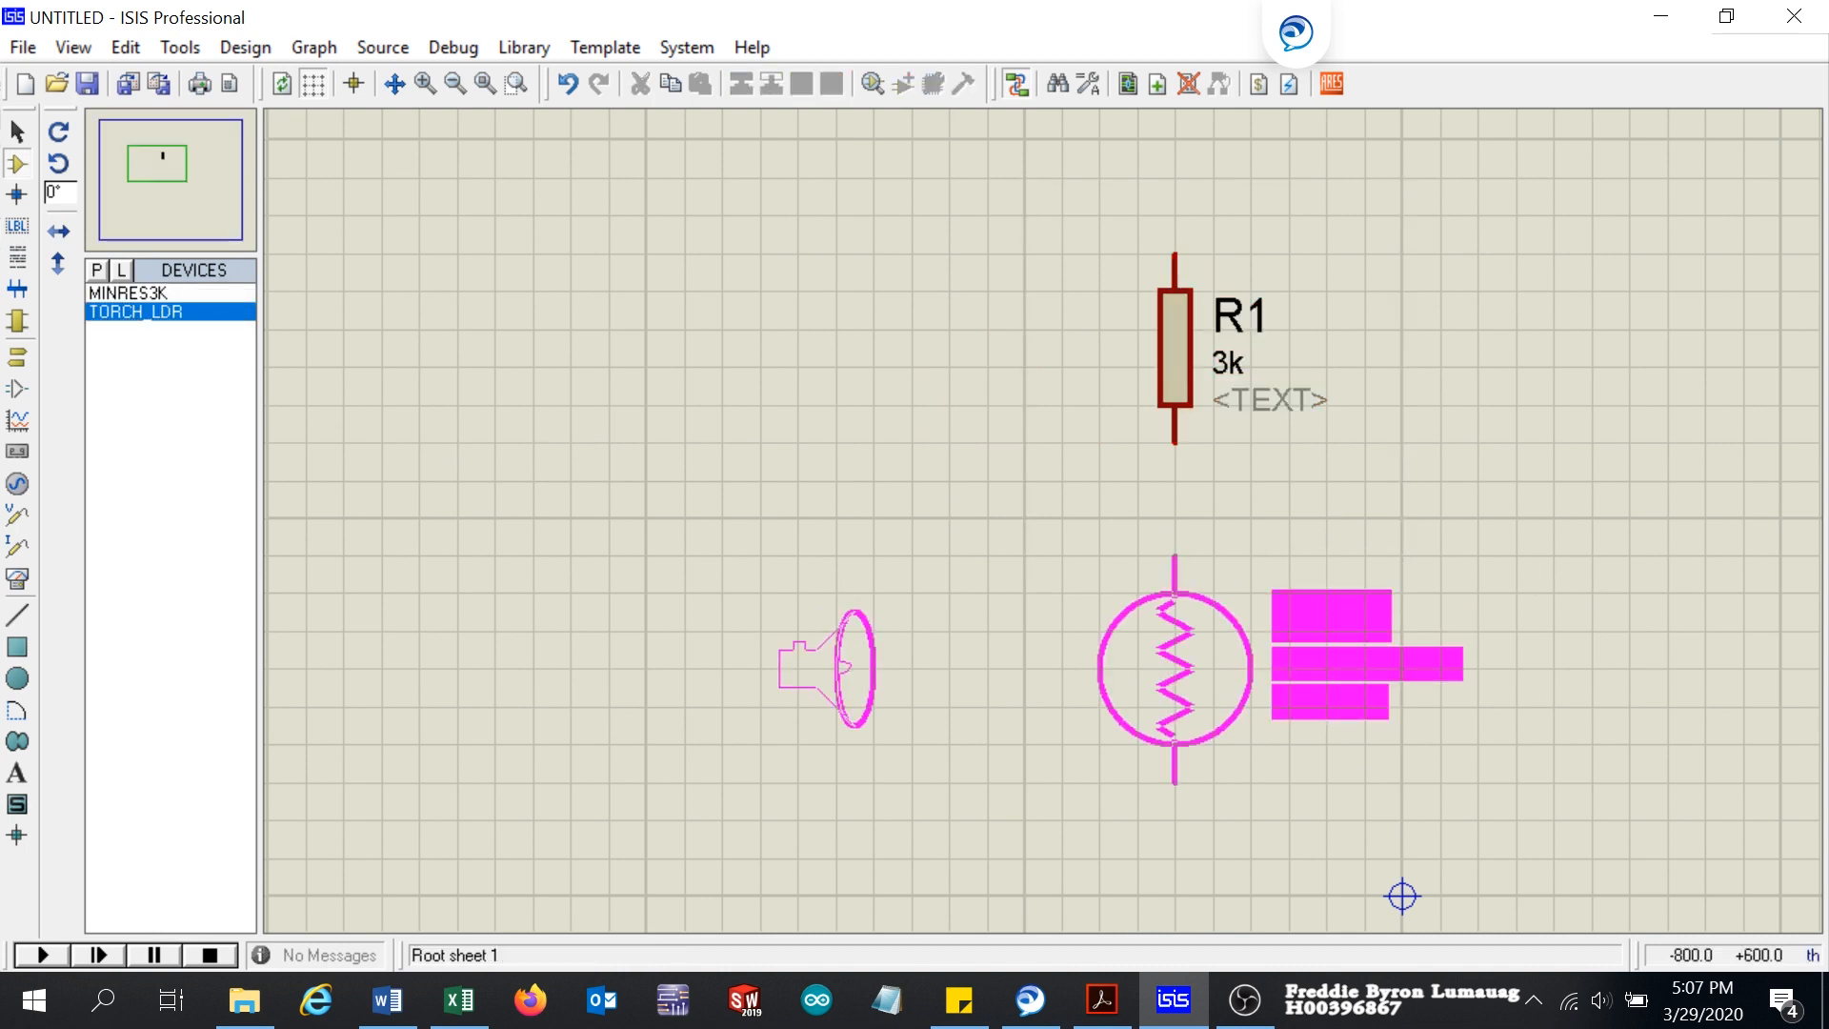
left_click(1175, 667)
left_click(1182, 535)
left_click(1178, 440)
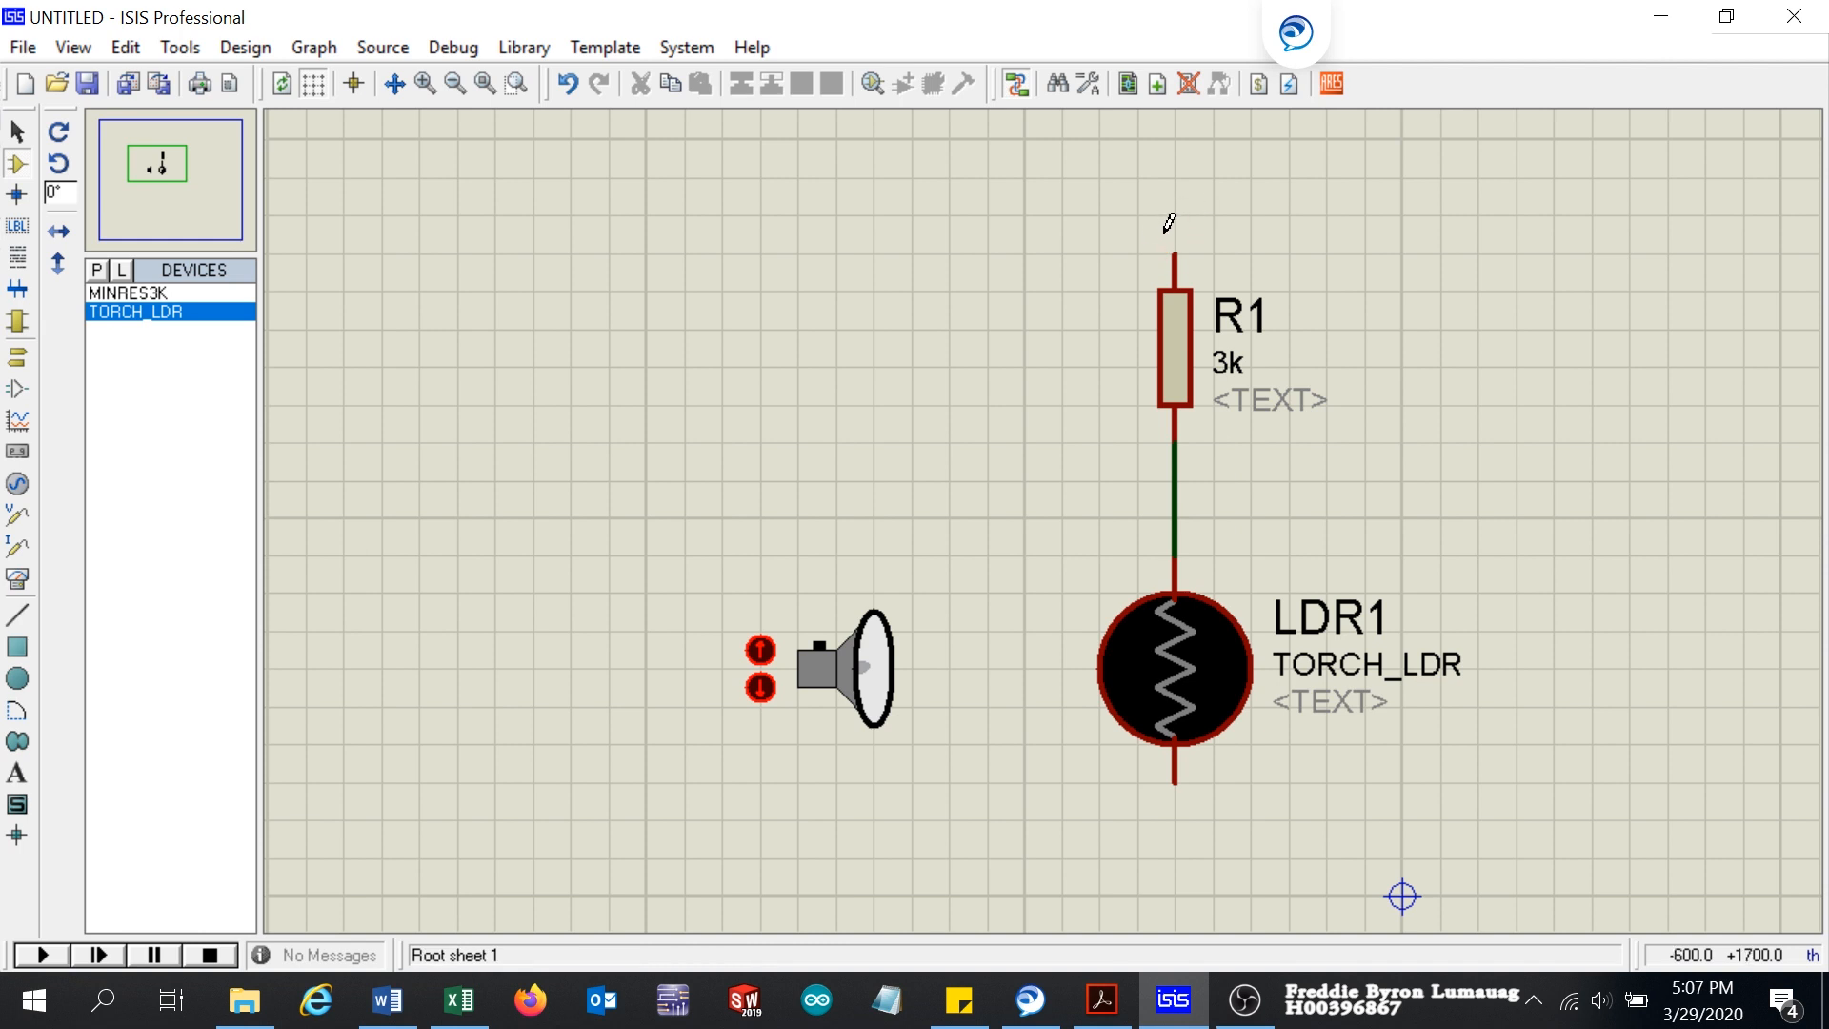
Step: Place a POWER terminal above resistor R1 and wire it to the resistor's upper pin
left_click(12, 360)
left_click(135, 367)
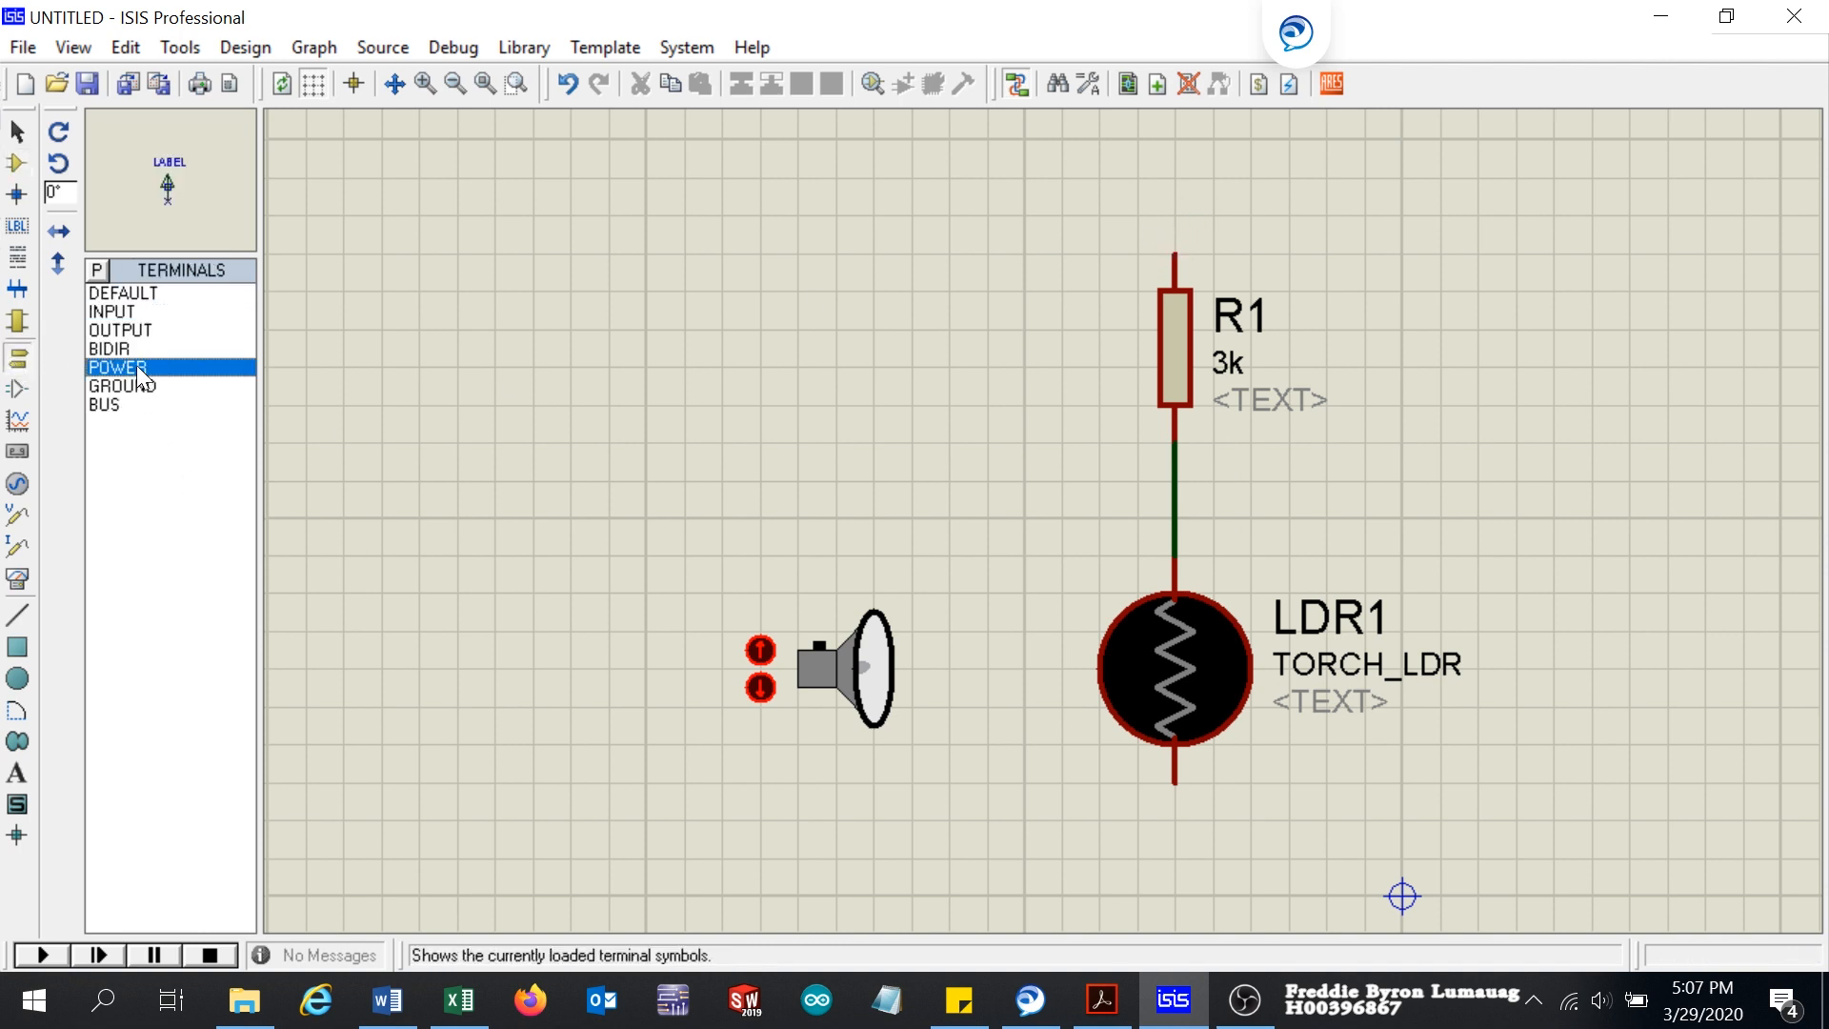
left_click(1175, 212)
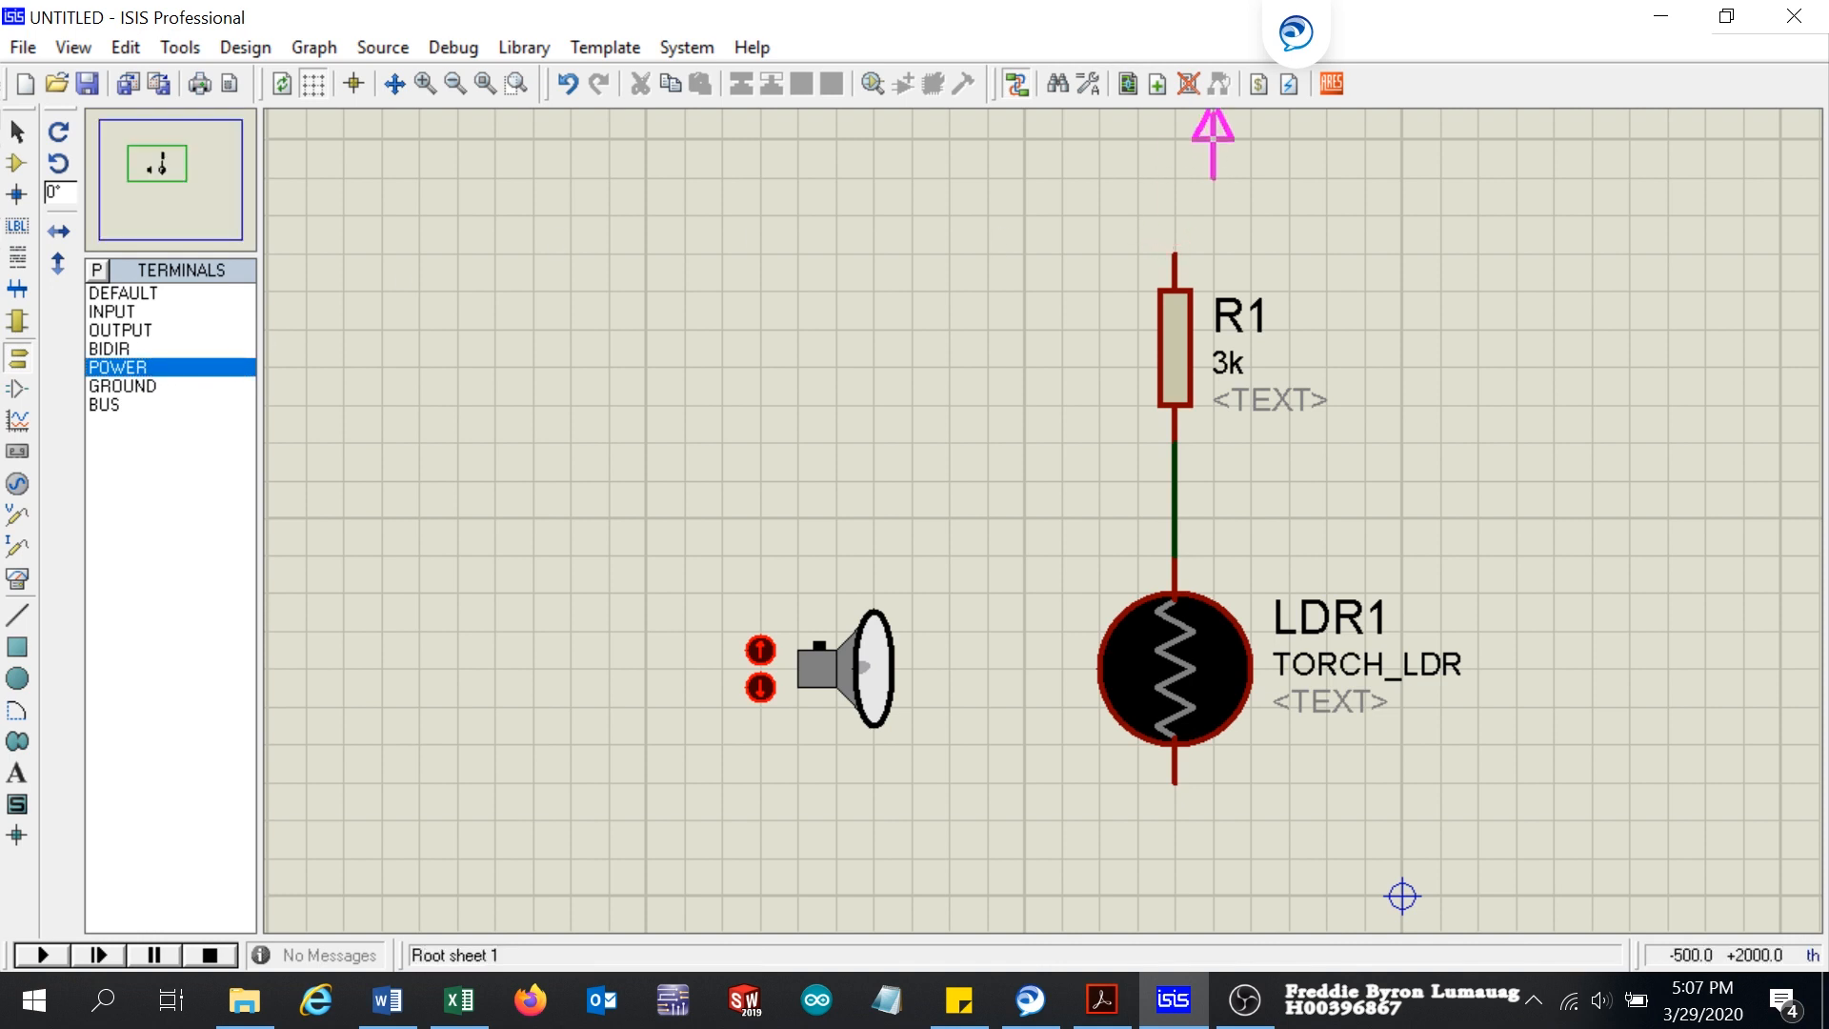
left_click(1178, 214)
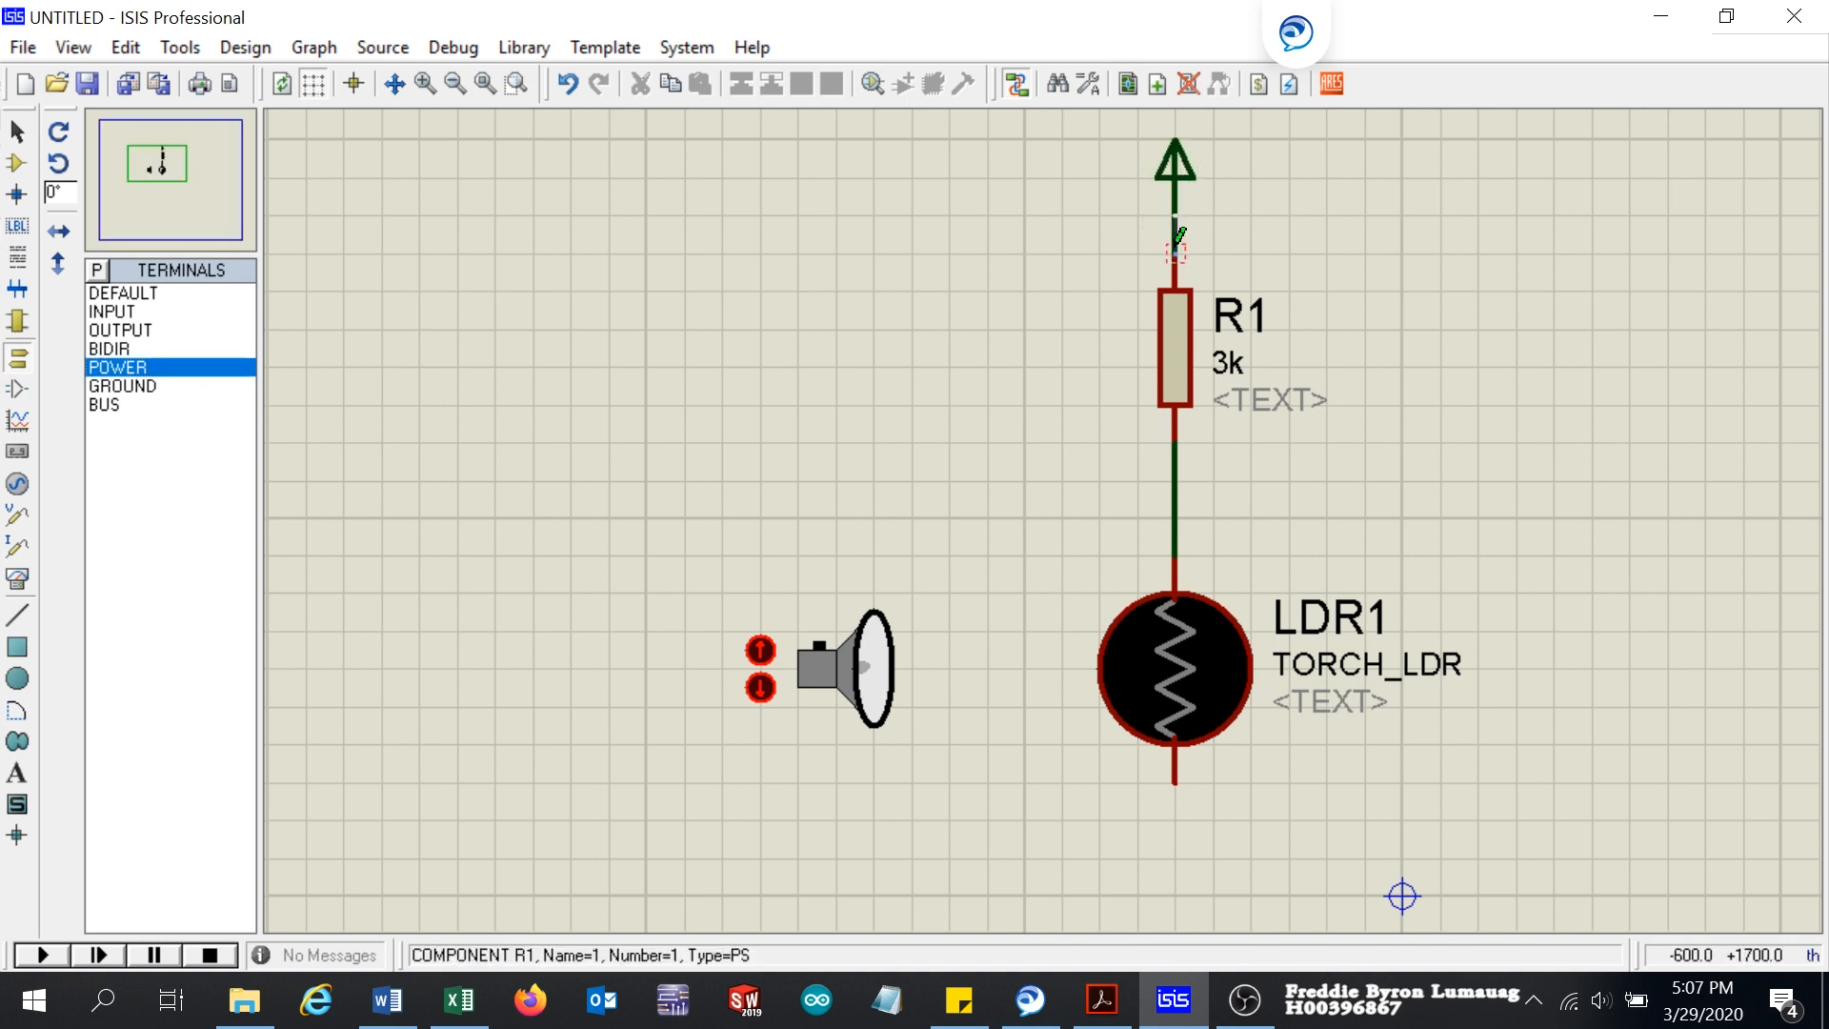
scroll(1334, 490, "up", 1)
scroll(1057, 494, "down", 2)
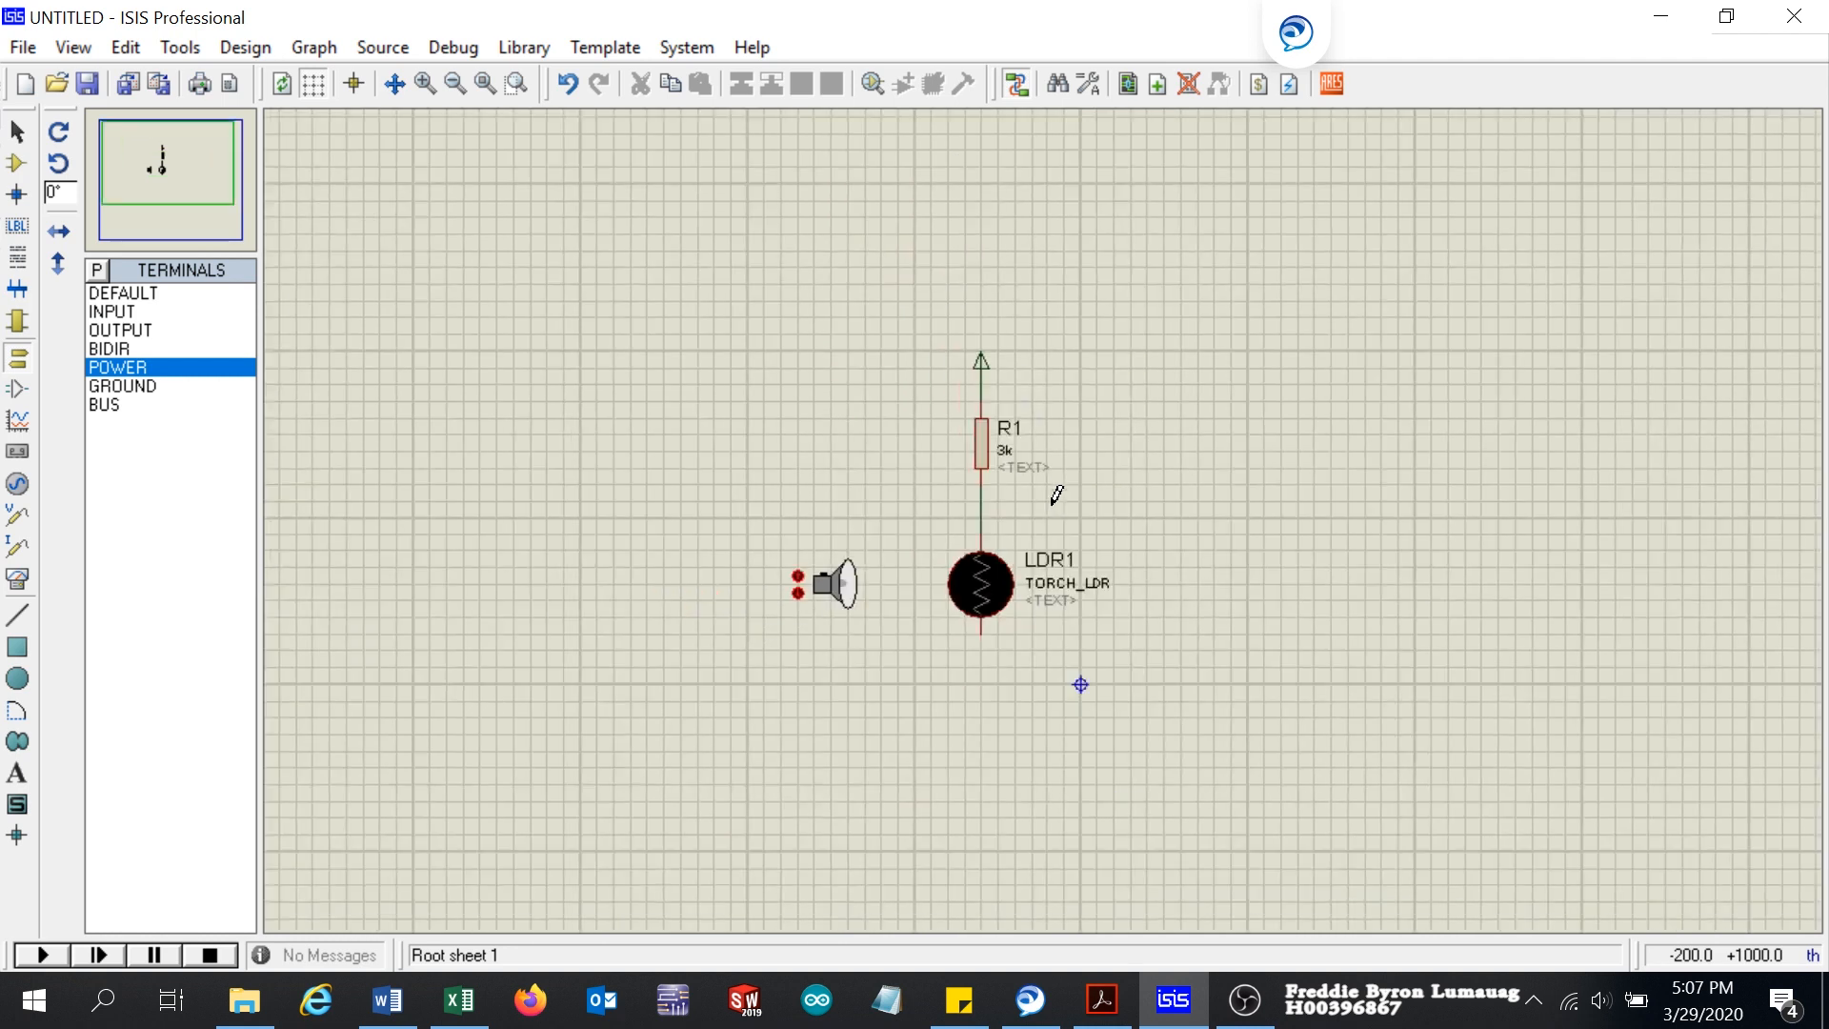
Step: Place a GROUND terminal below LDR1 and wire it to the LDR's lower pin
scroll(1052, 505, "up", 1)
left_click(150, 385)
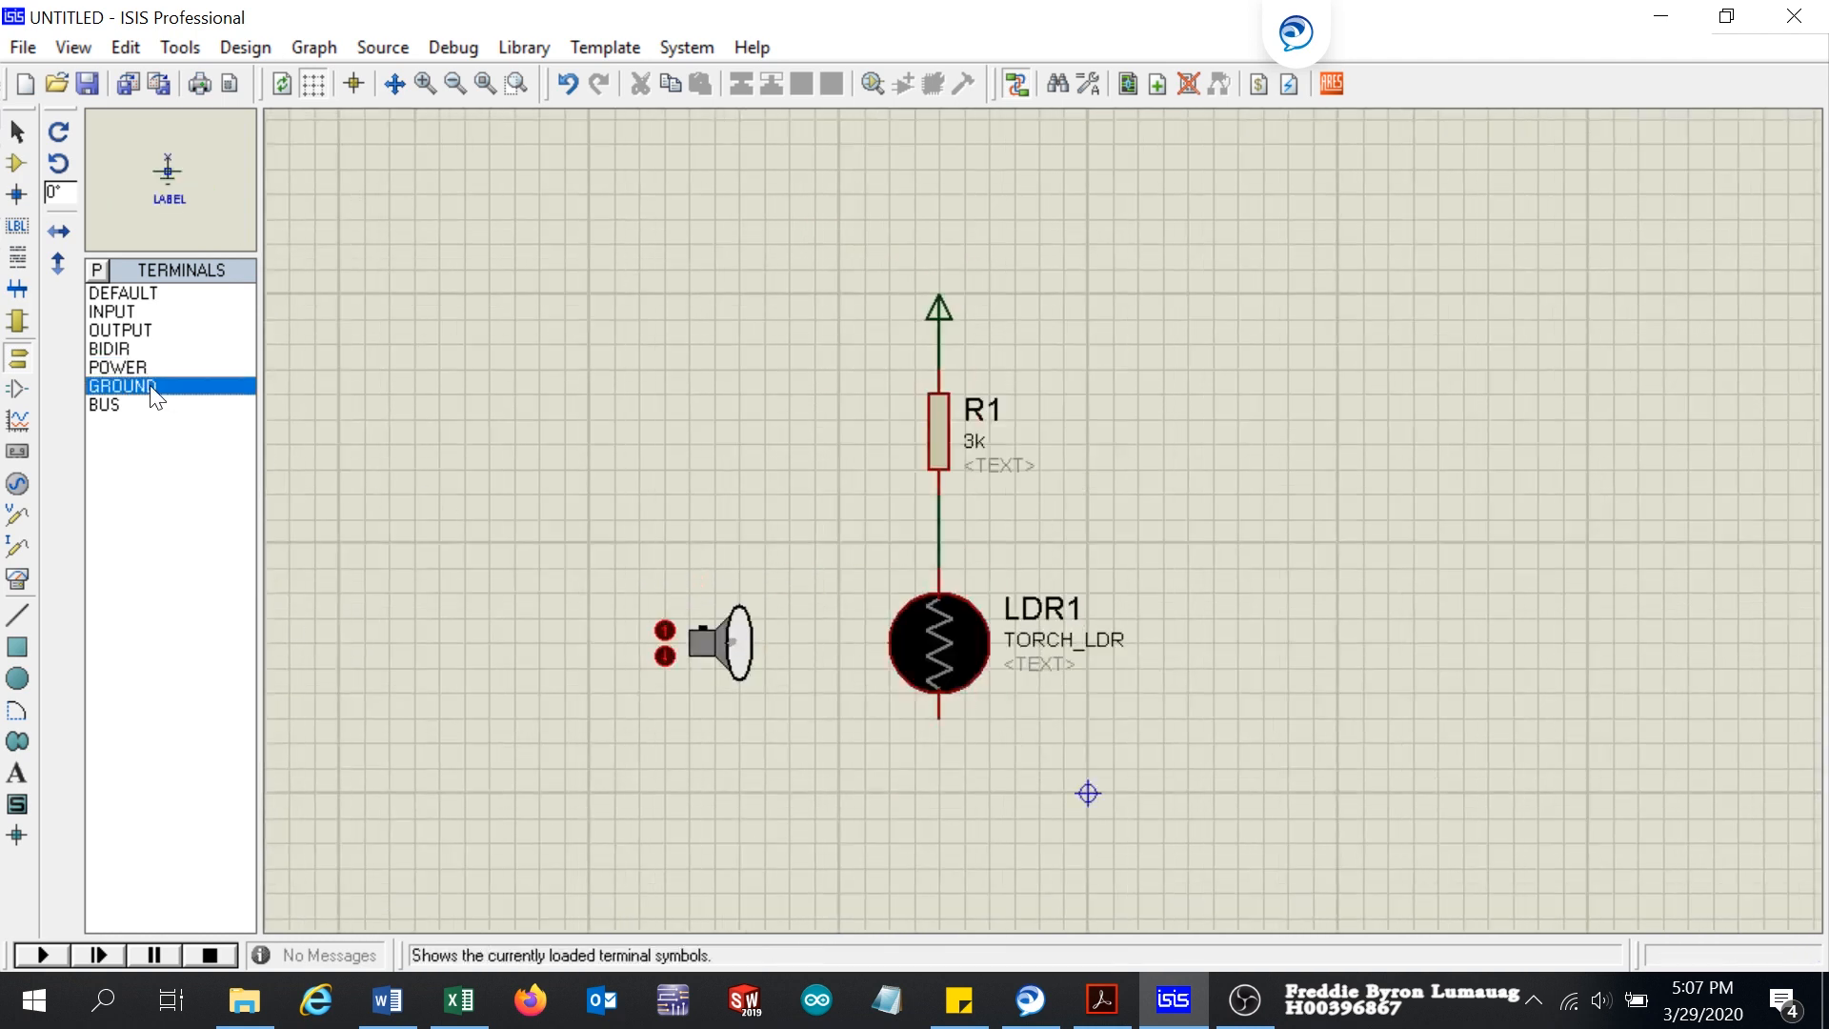
left_click(938, 817)
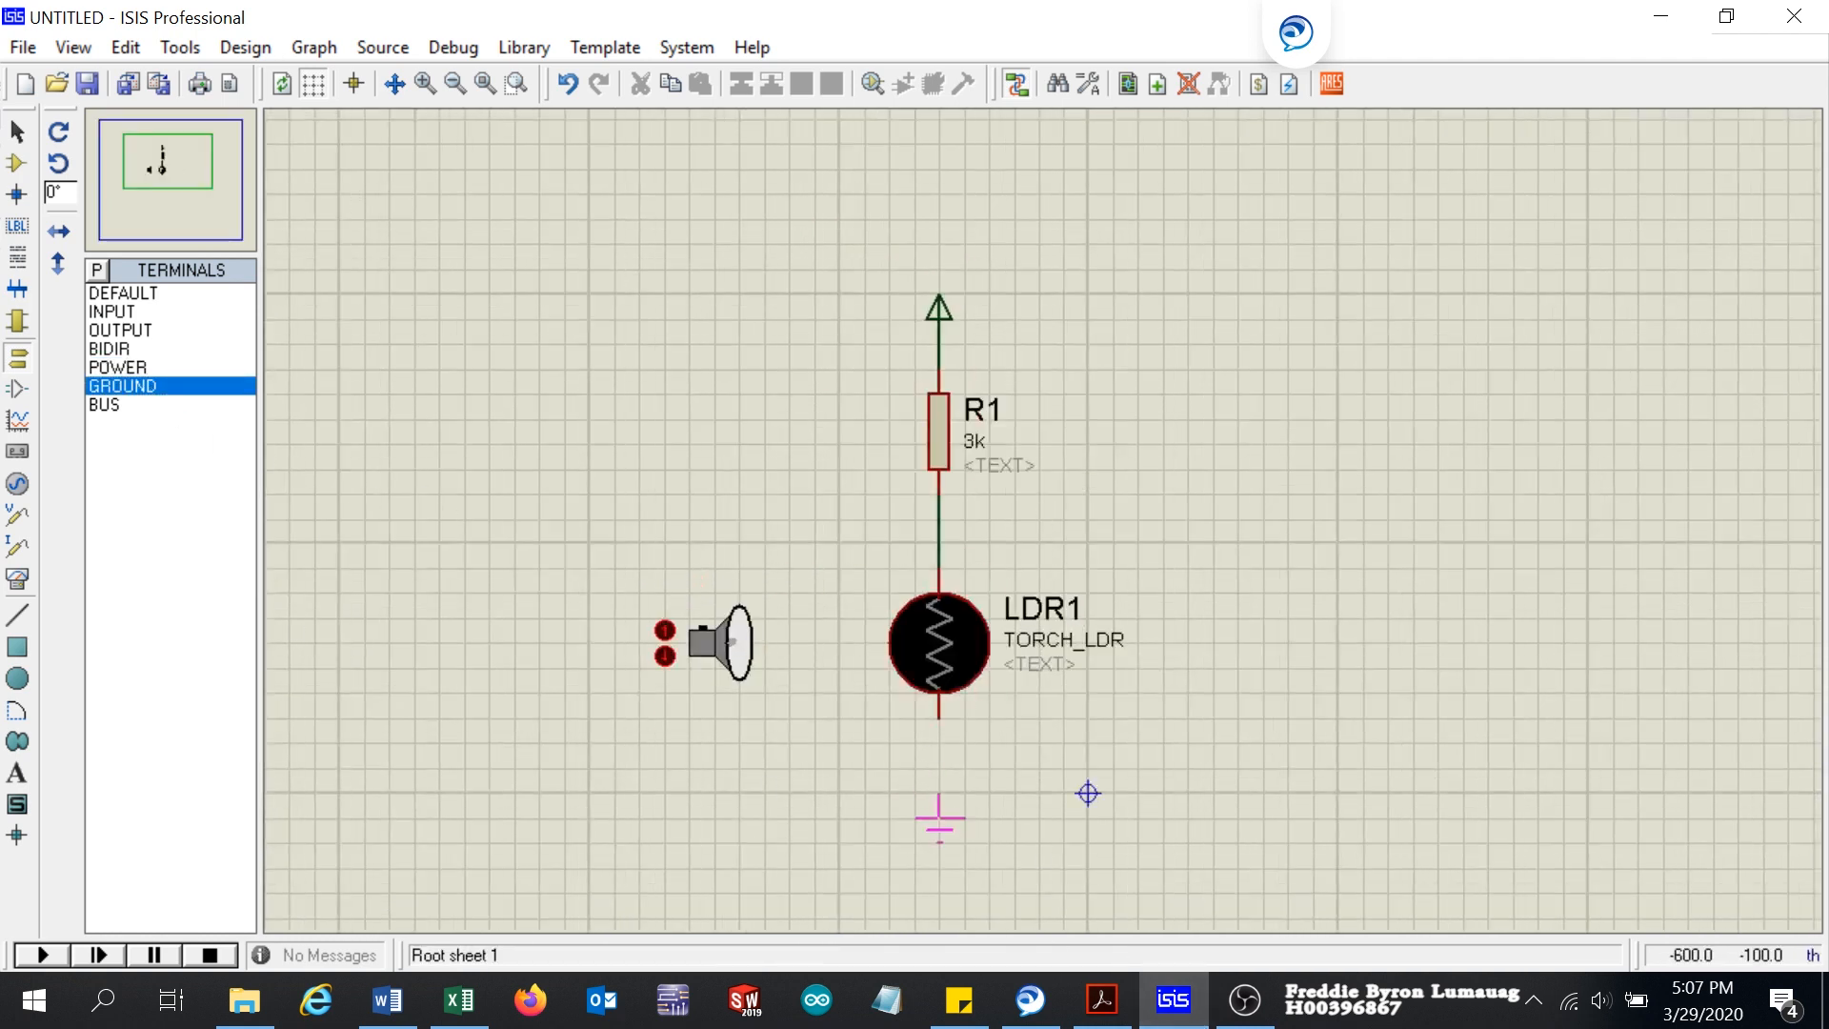
left_click(939, 792)
left_click(940, 717)
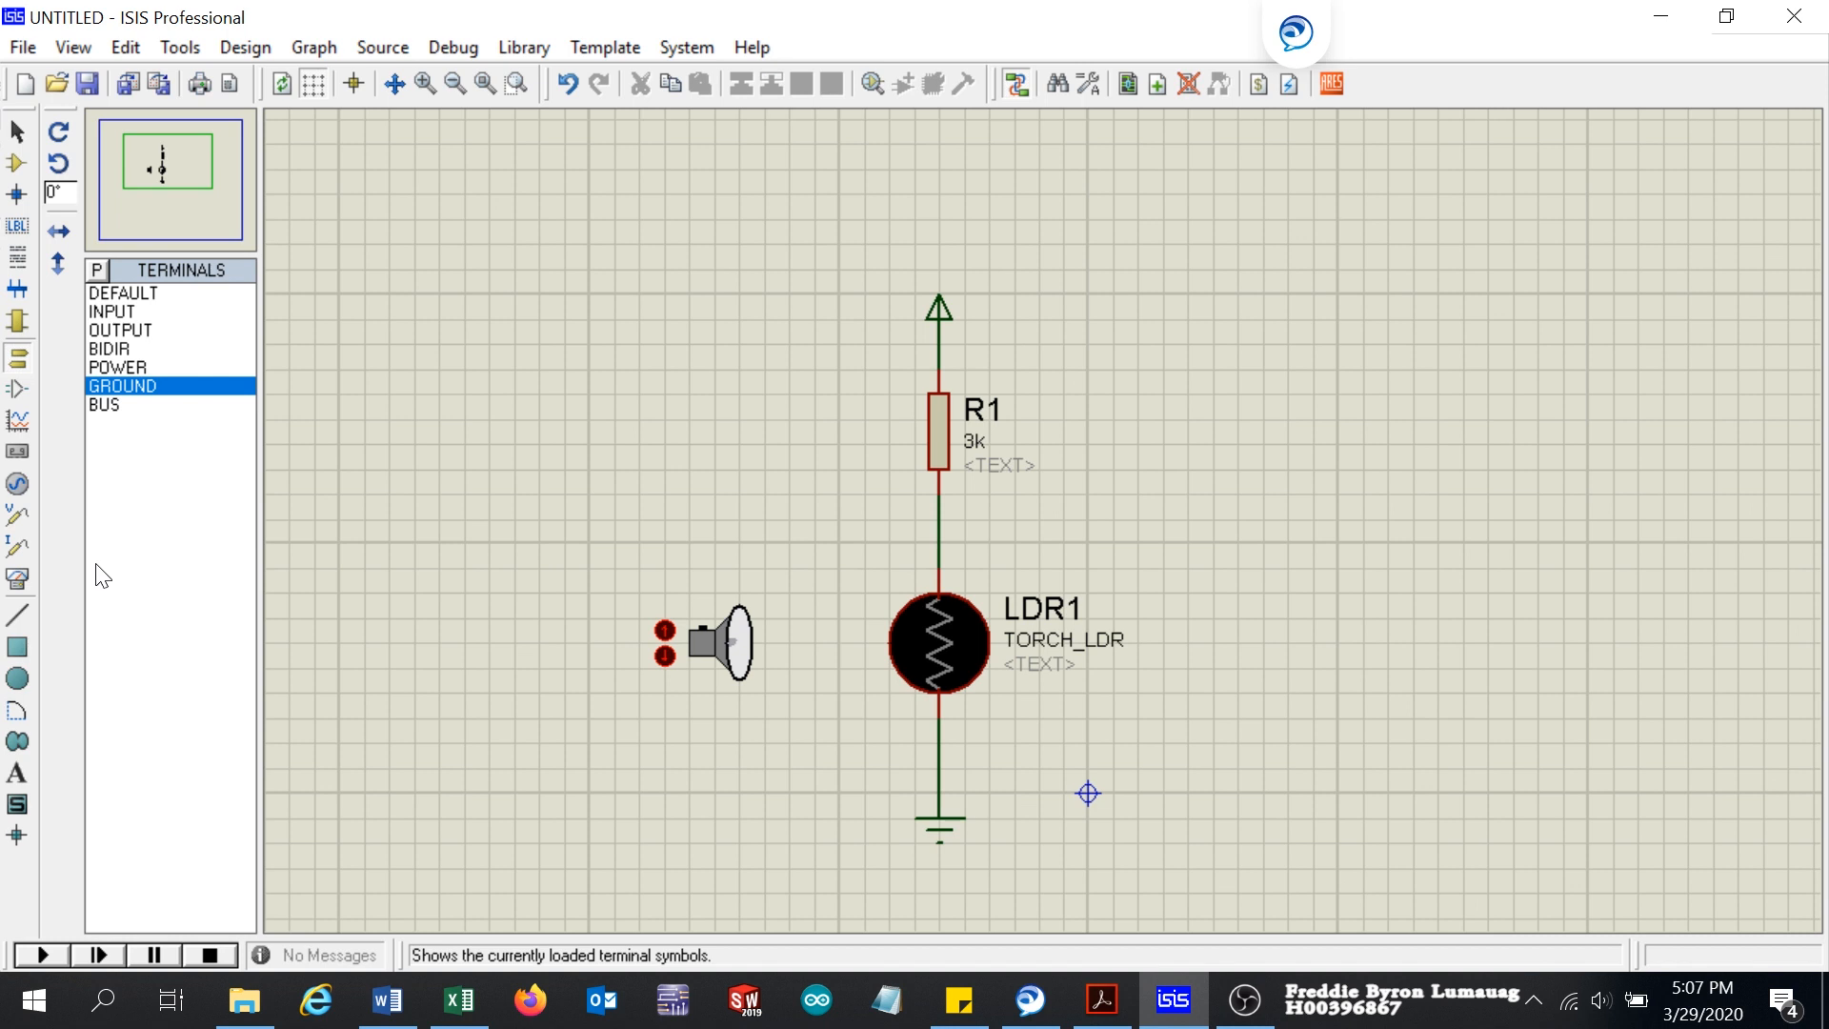
Step: Place a DC voltmeter beside LDR1 and wire its positive terminal to the junction between R1 and LDR1
left_click(17, 578)
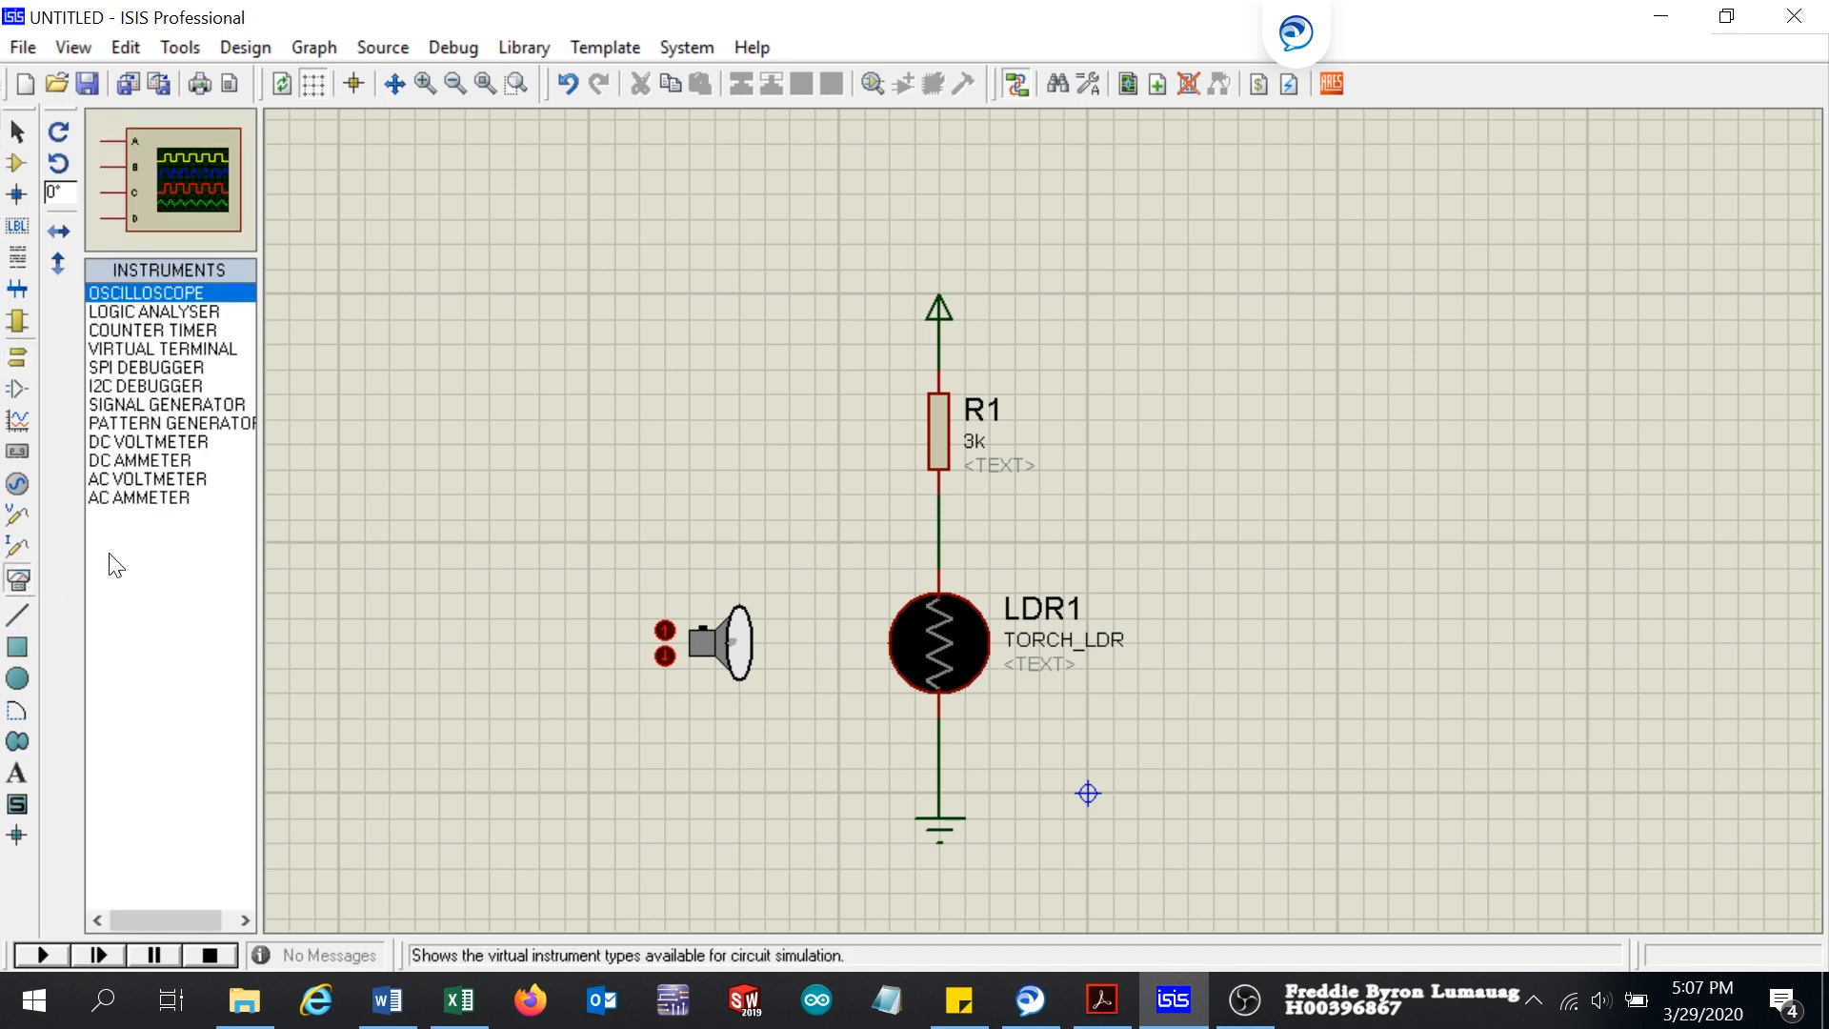
left_click(138, 441)
left_click(1337, 631)
left_click(1288, 667)
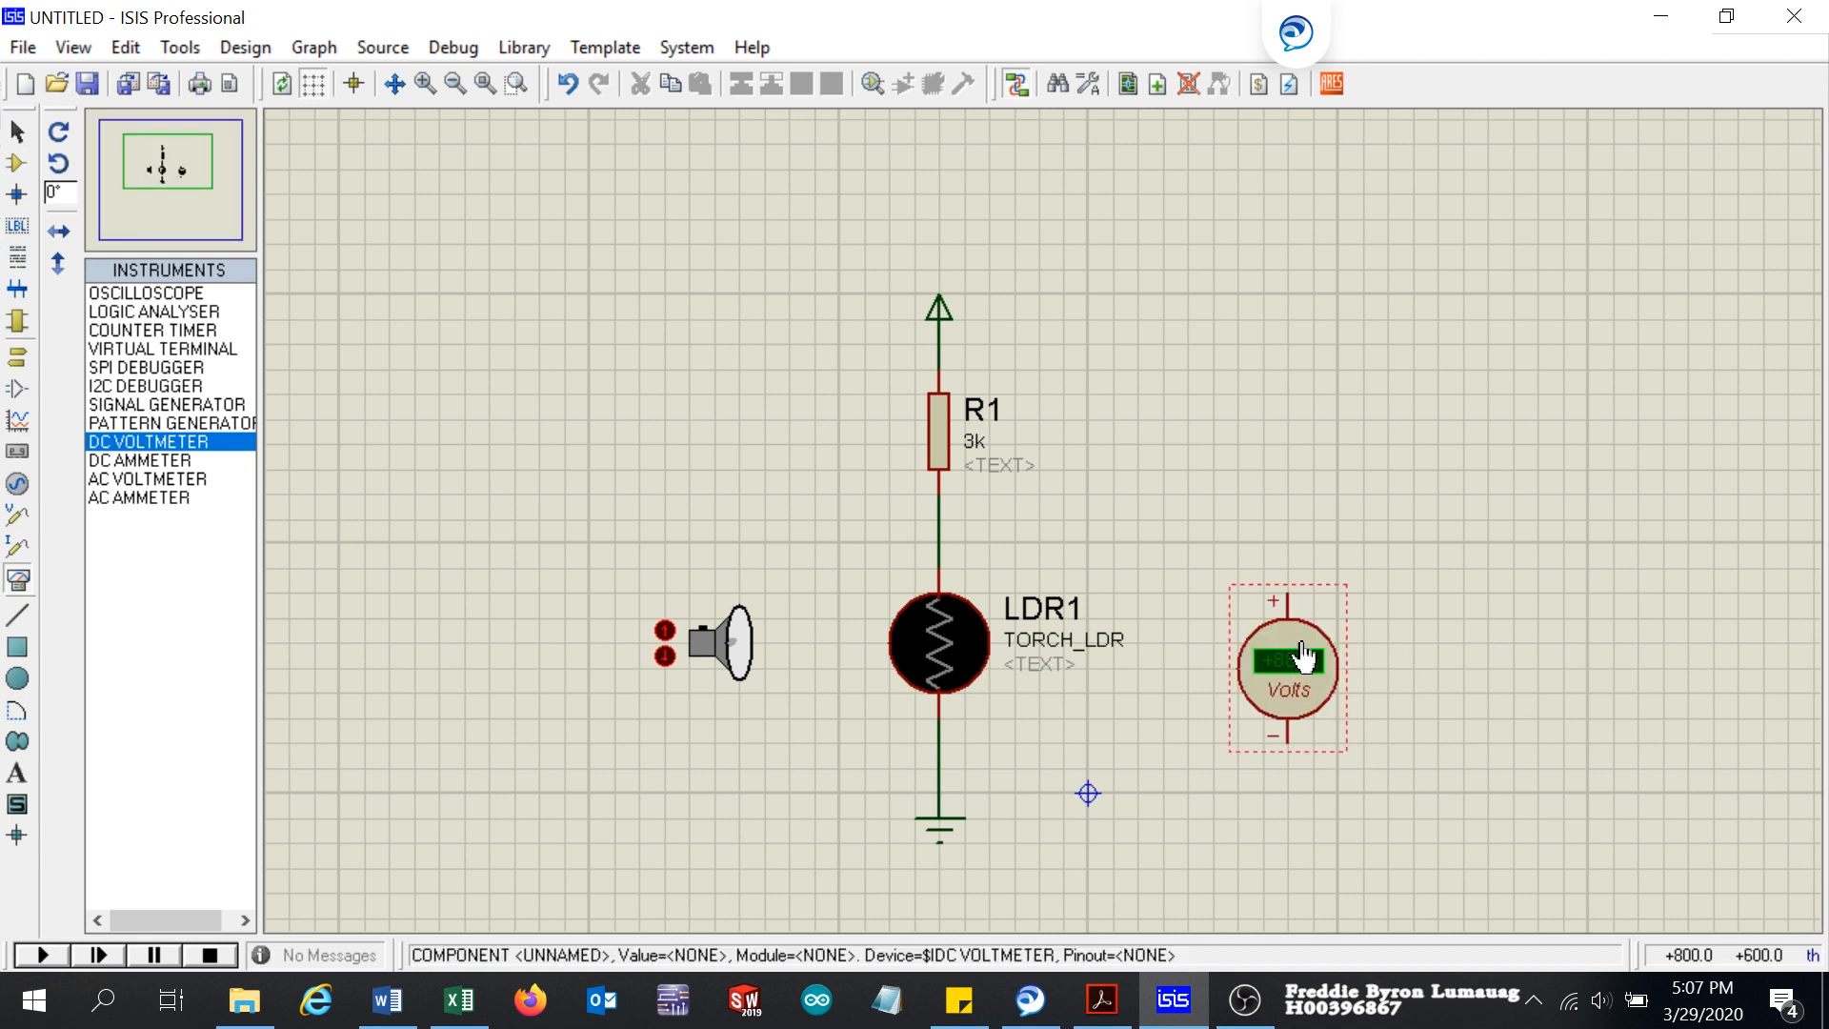
left_click(1297, 585)
left_click(940, 543)
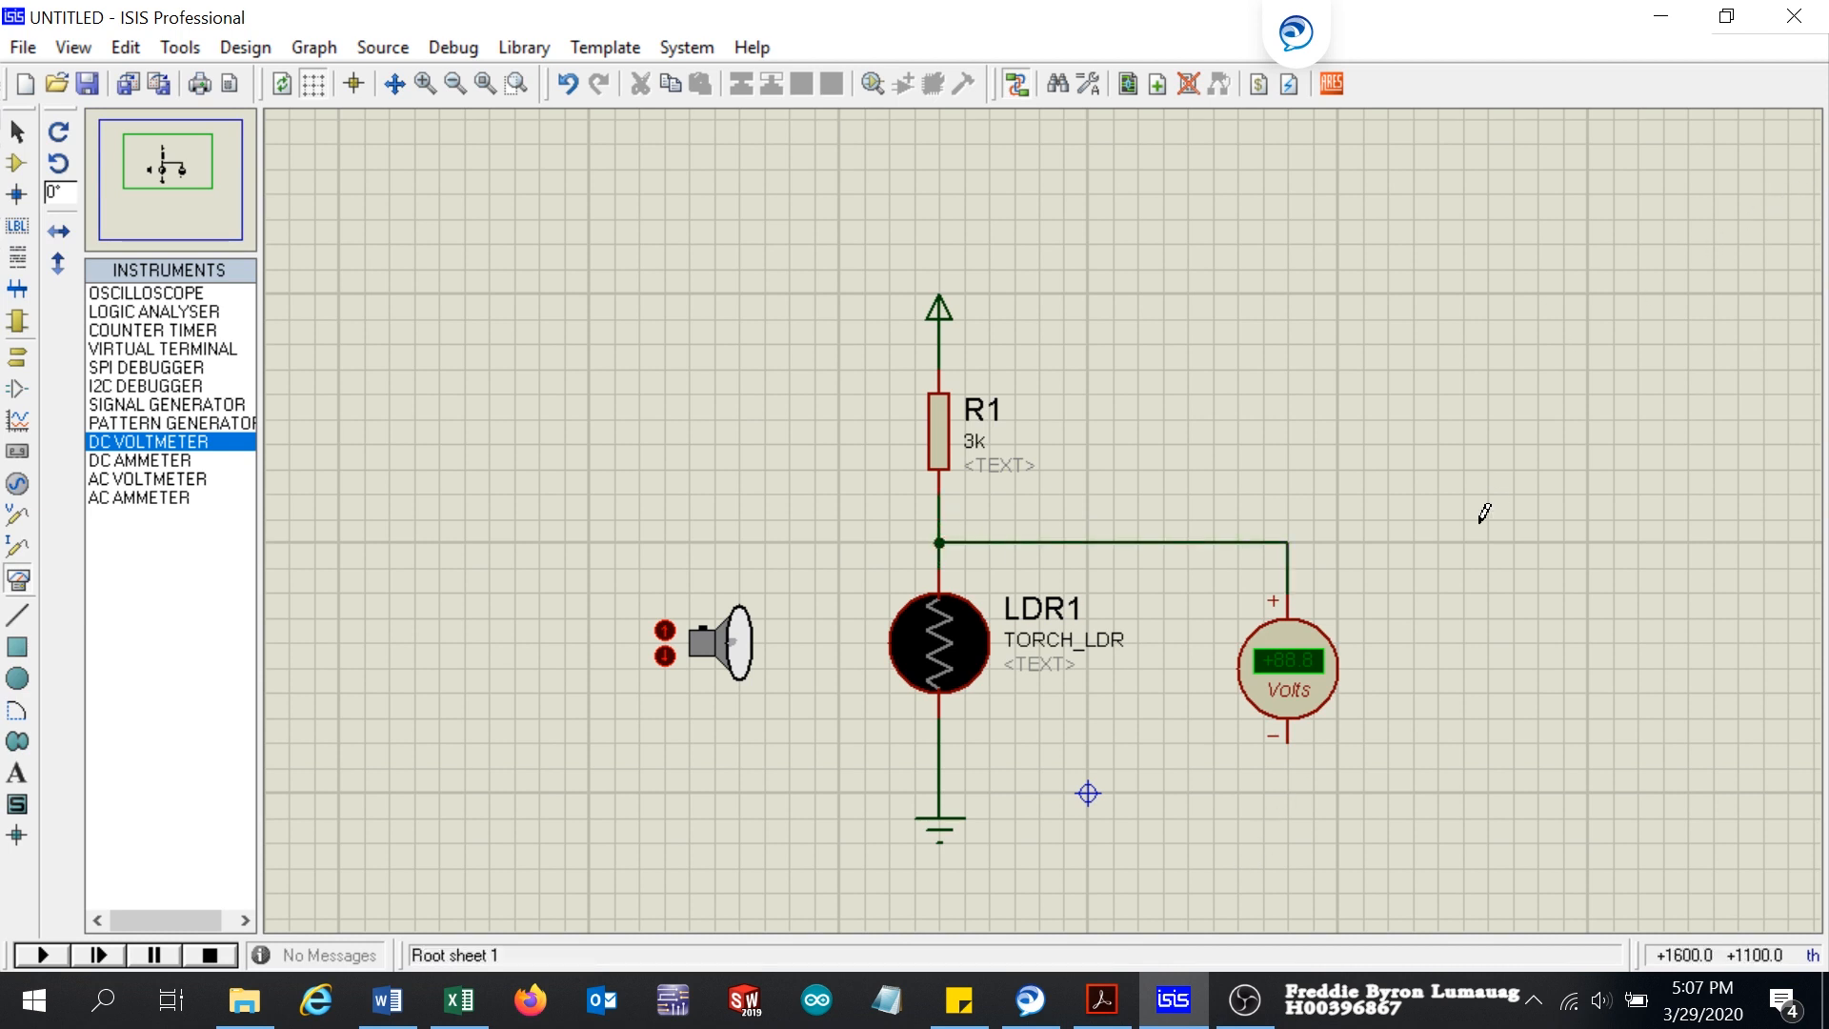
Step: Wire the voltmeter's negative terminal to the wire between LDR1 and ground, and move the voltmeter closer to LDR1
left_click(1288, 736)
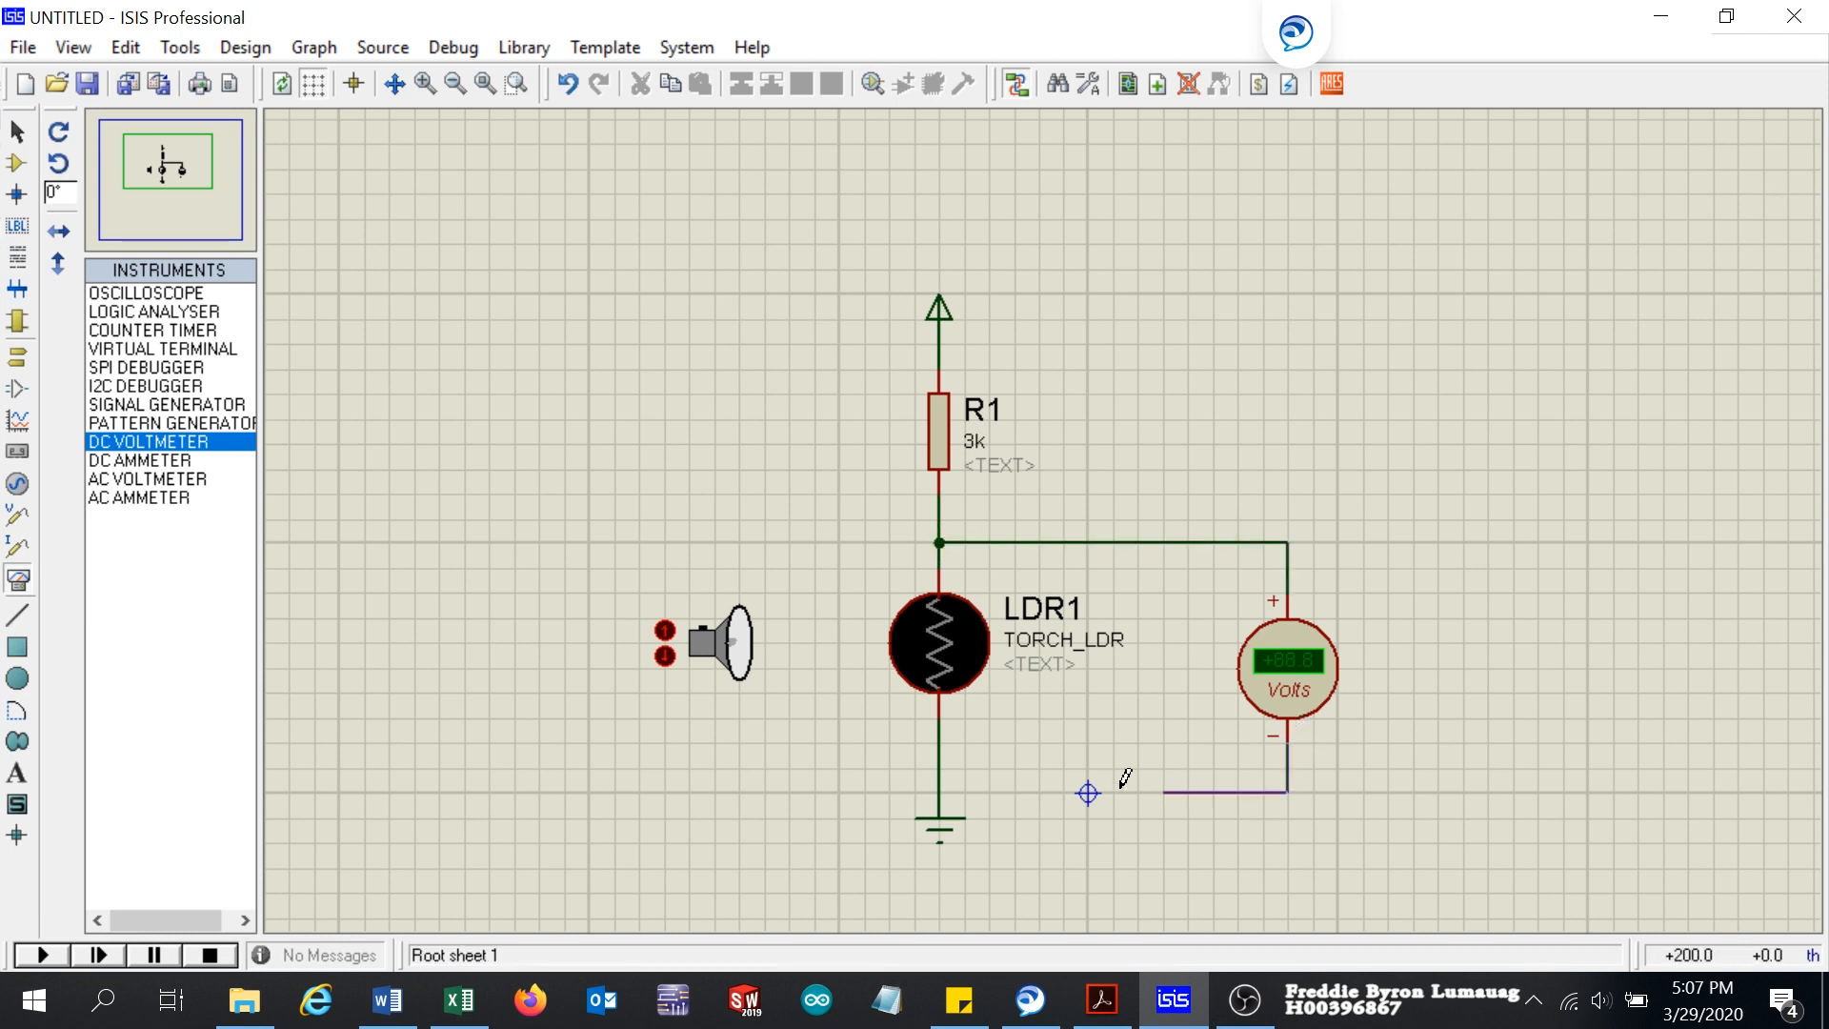
left_click(942, 762)
left_click_drag(1113, 420, 1362, 685)
left_click(1619, 678)
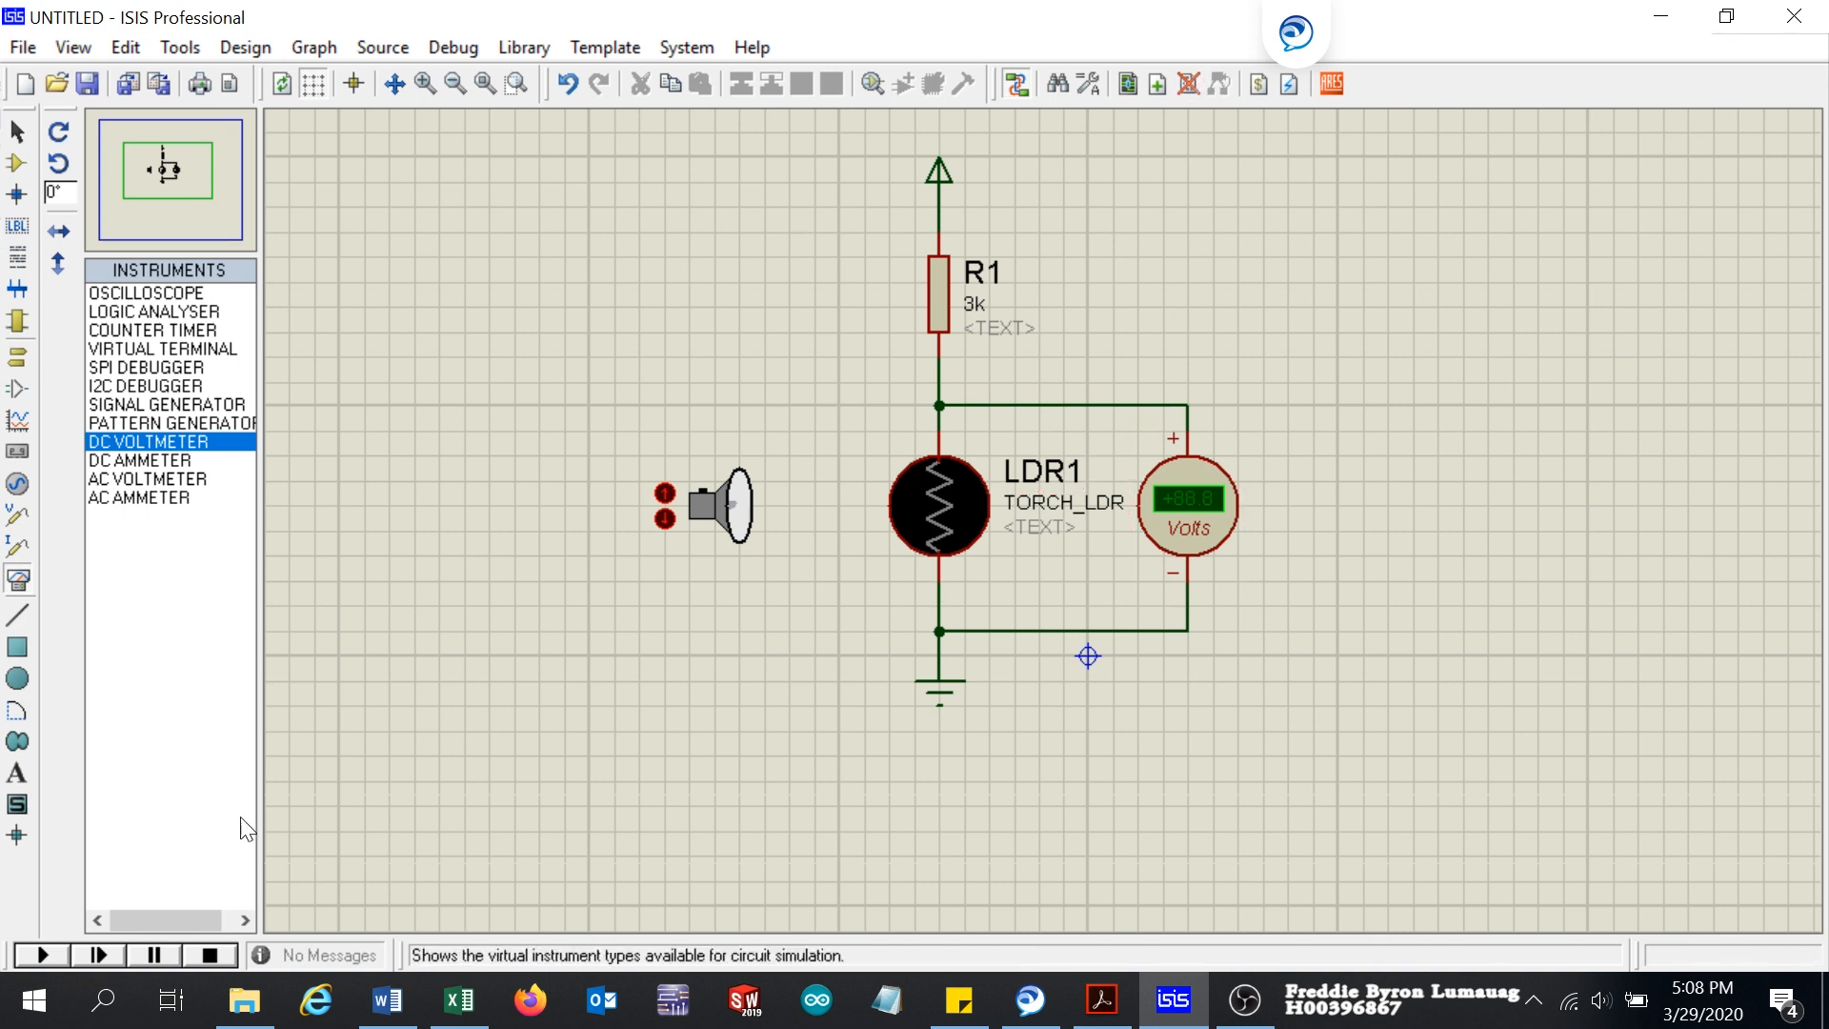
Step: Check the circuit against Fig 5.11 and Fig 5.12 in the ME706_h.pdf lab manual, then return to the ISIS schematic
left_click(1124, 995)
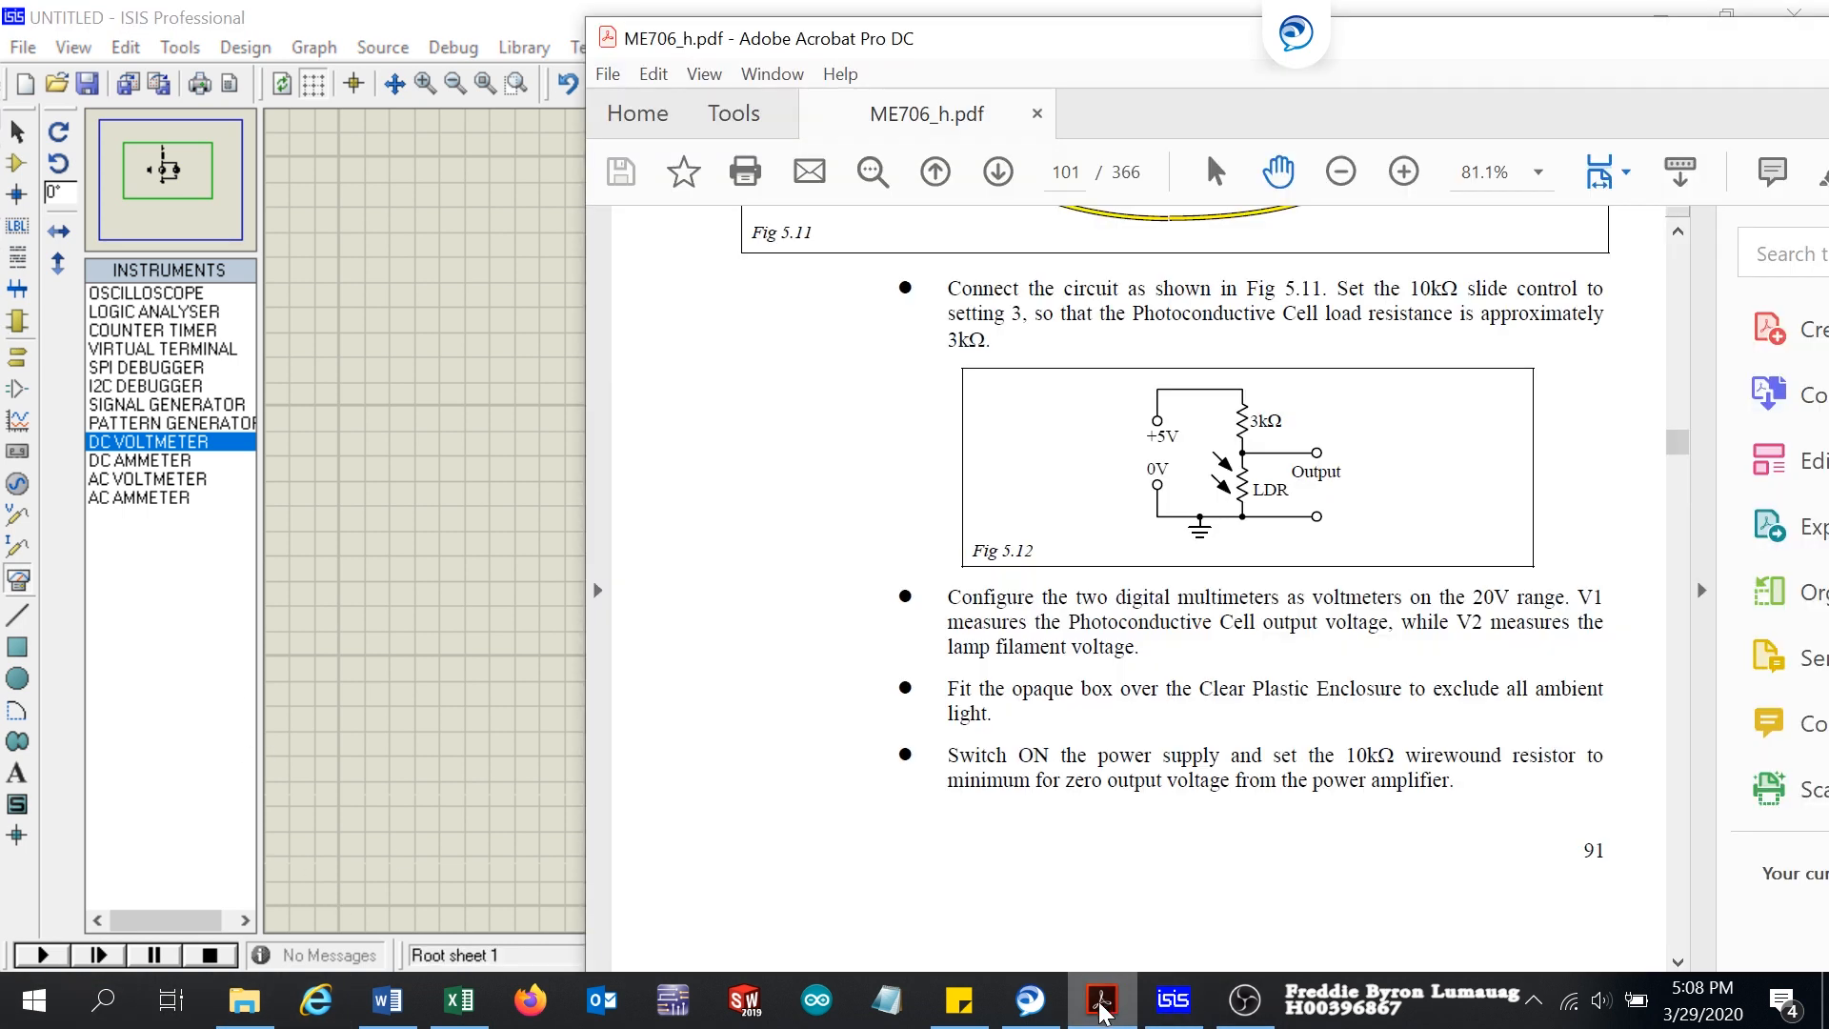
scroll(1251, 569, "up", 5)
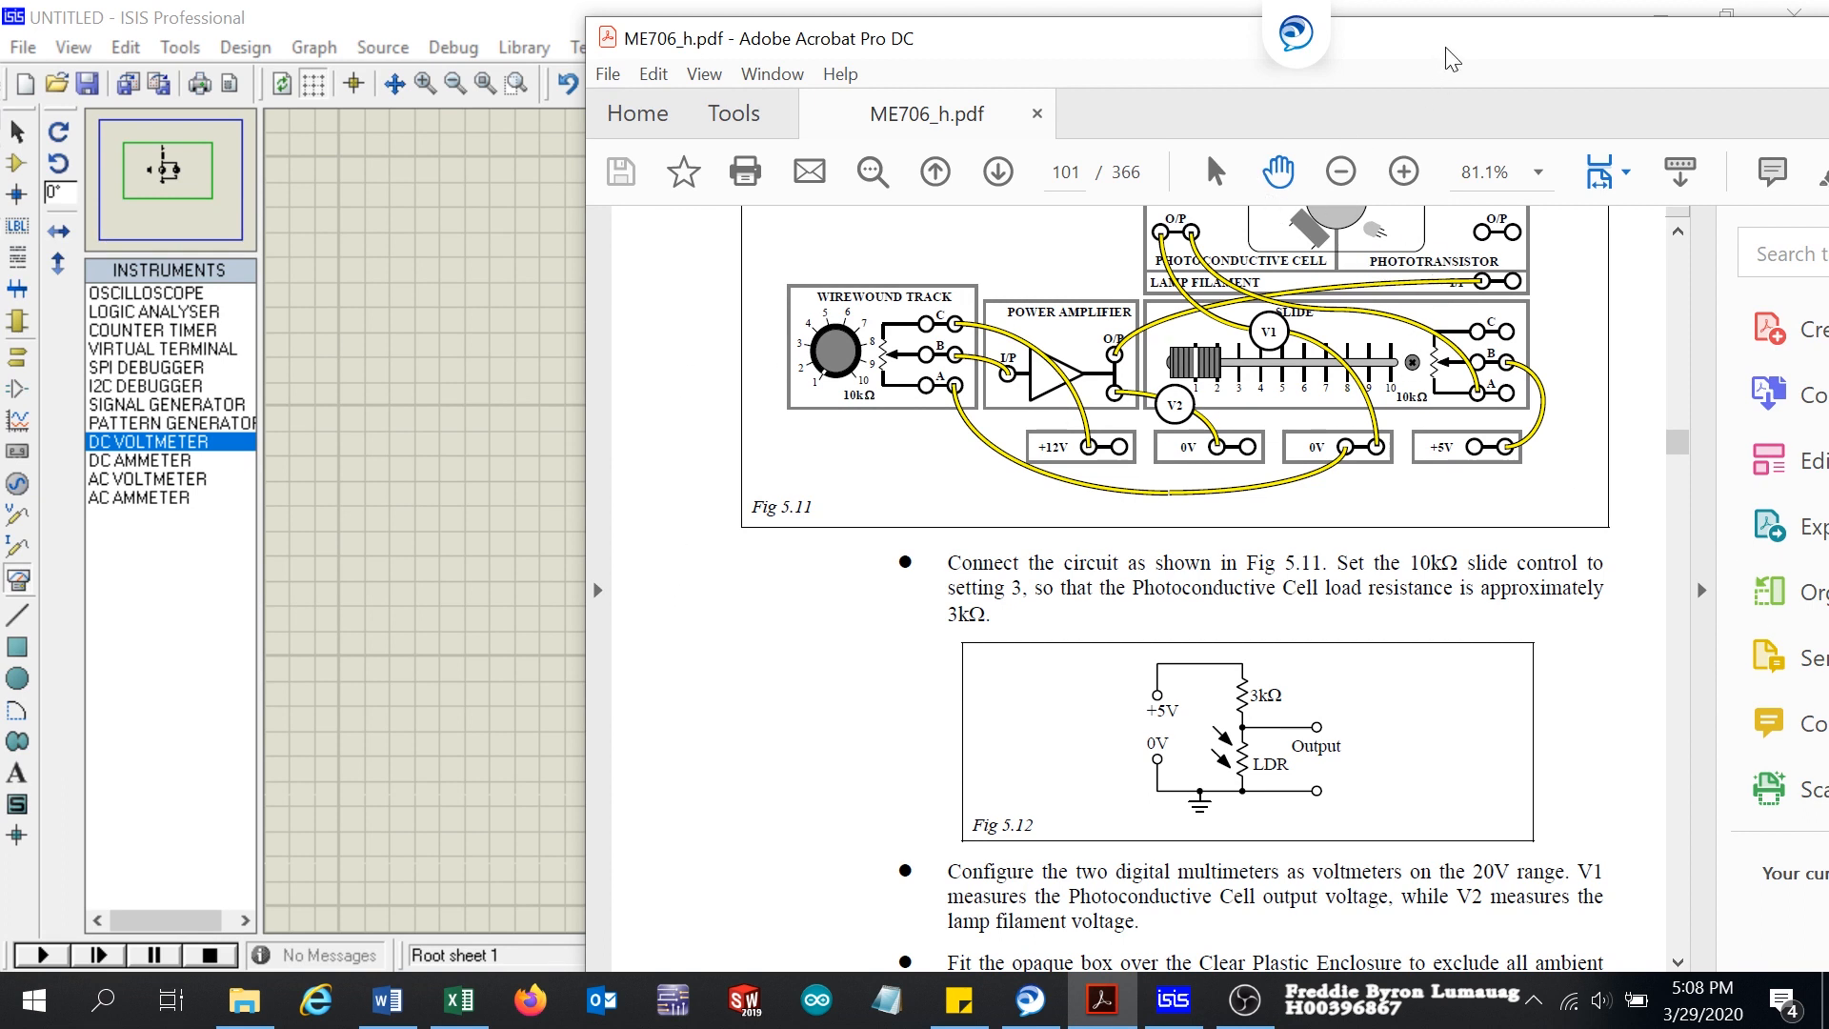
left_click_drag(1448, 62, 1705, 734)
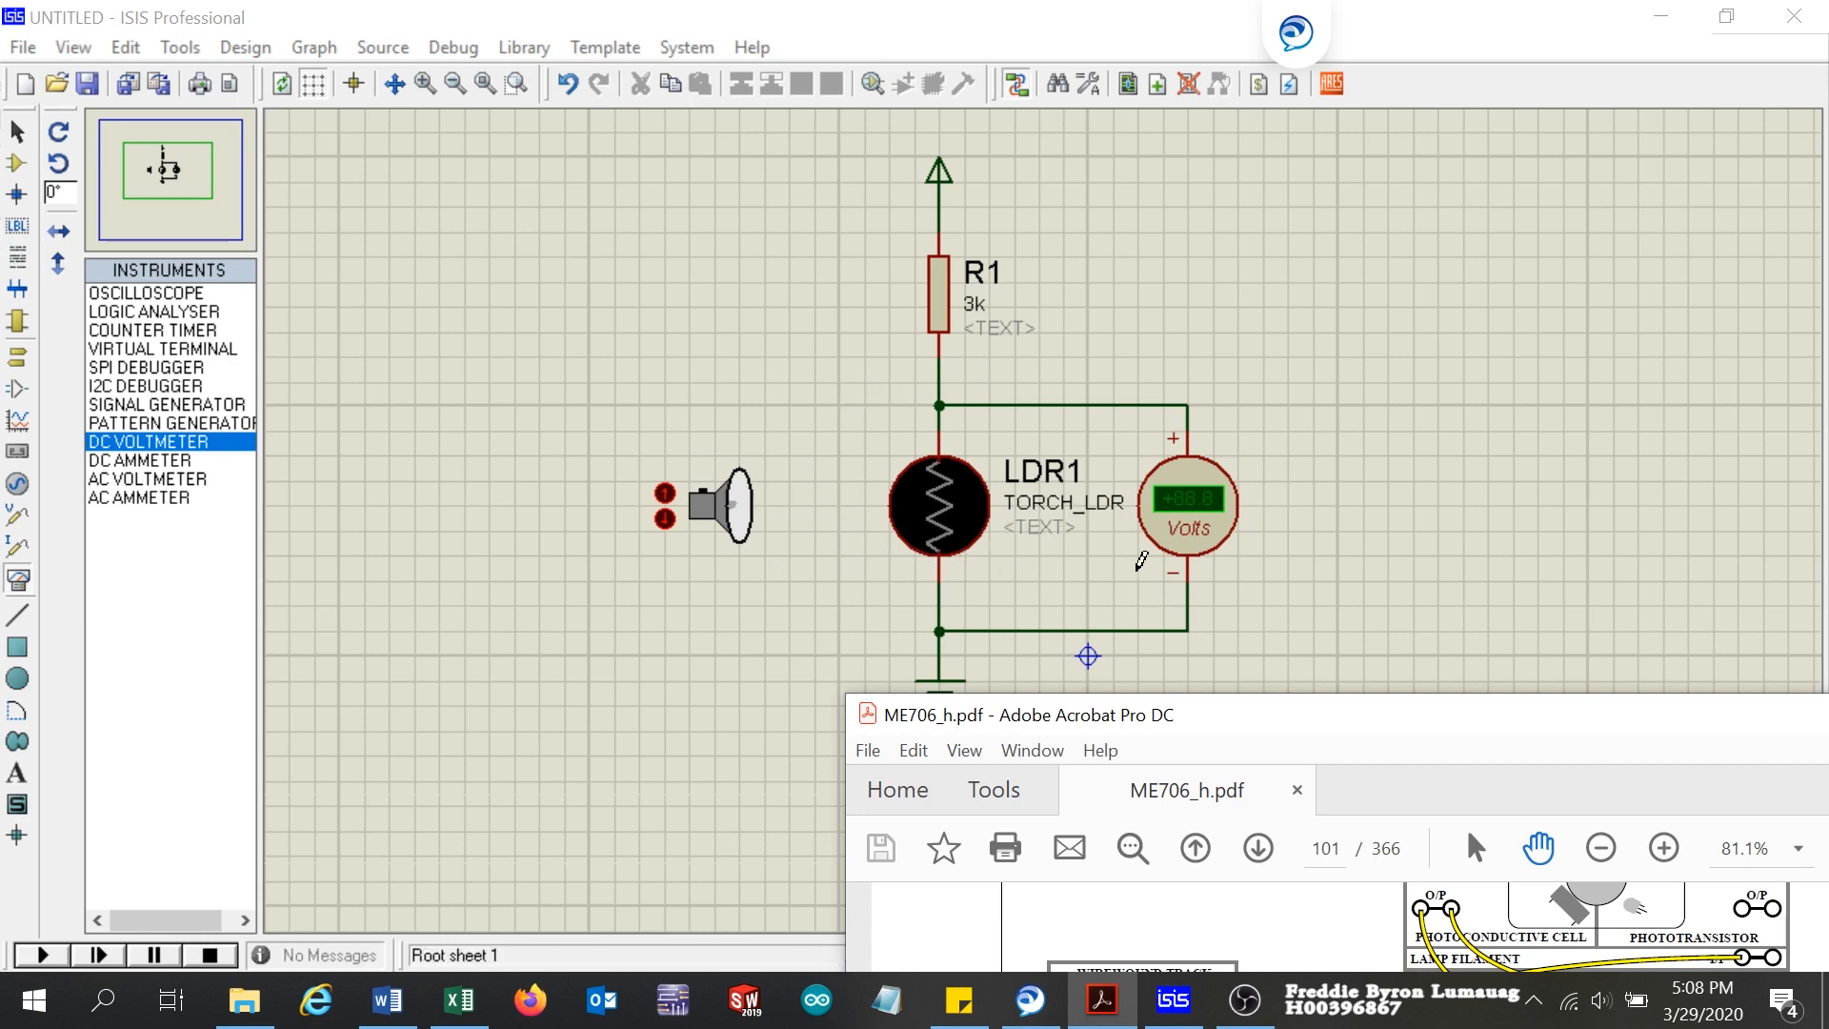
left_click(1400, 682)
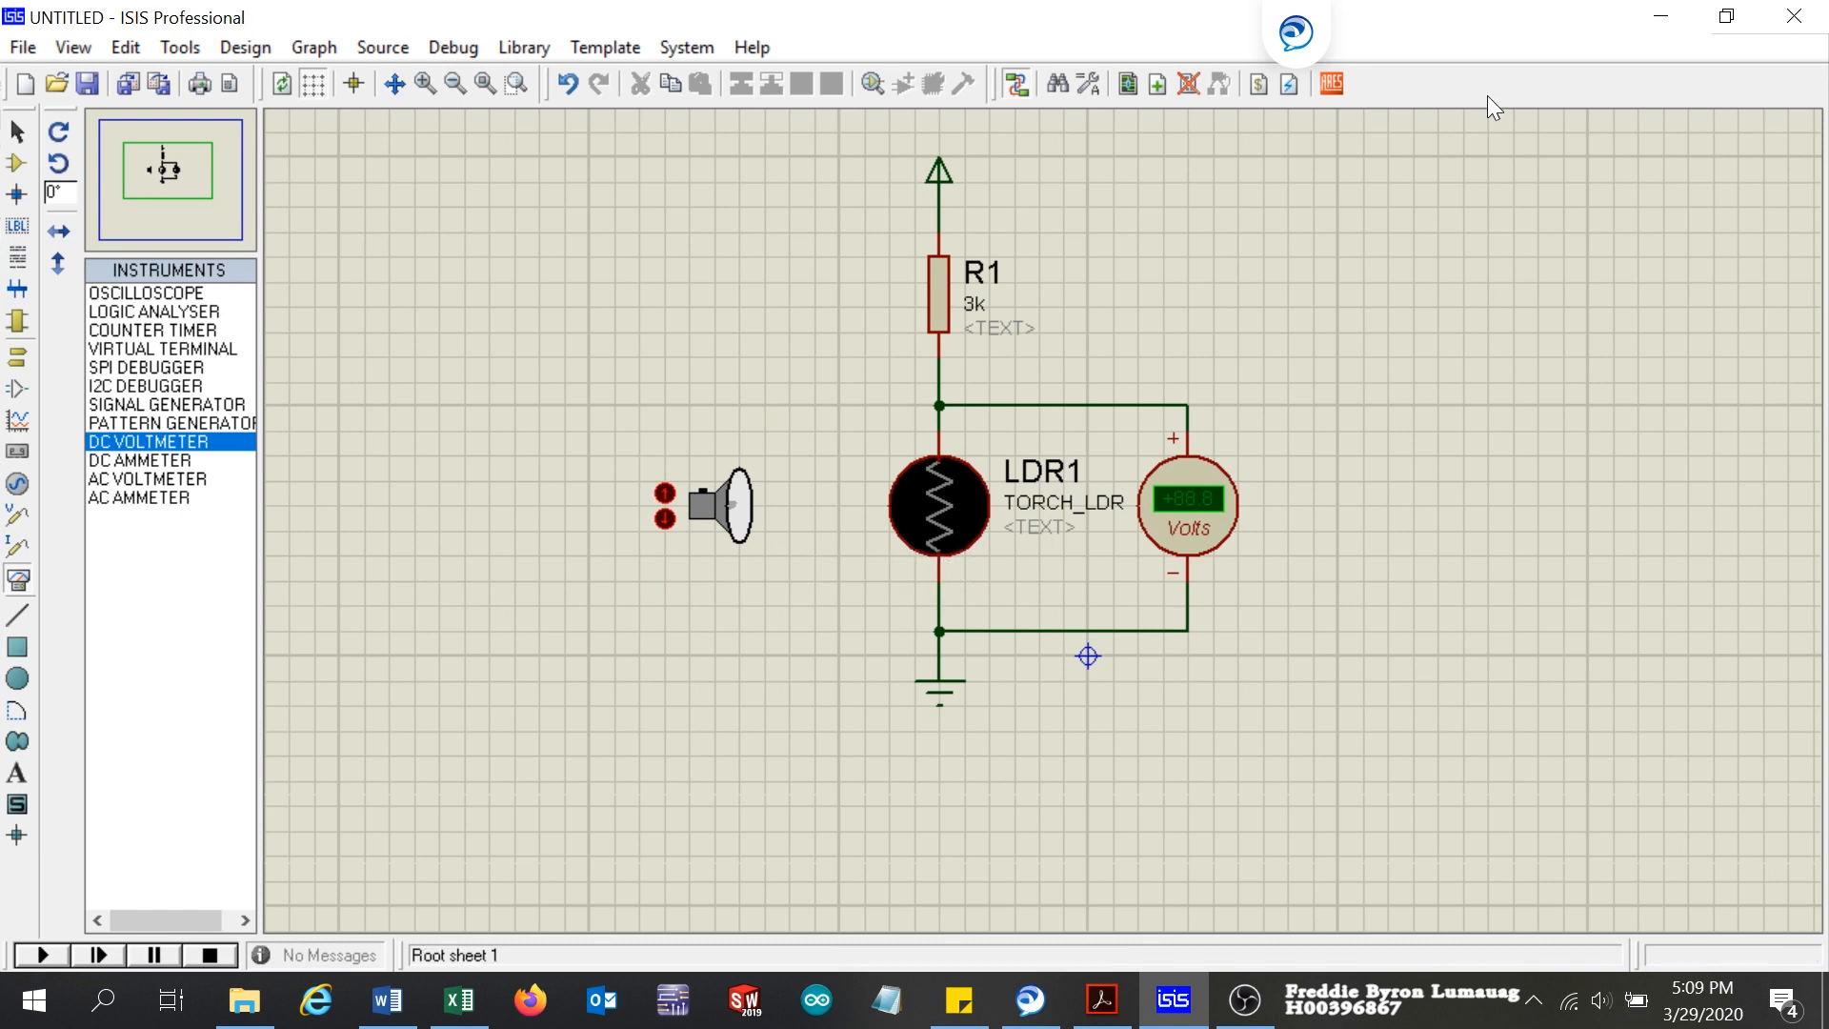
Step: Shrink the ISIS window and place it beside the Excel table so that the circuit and both table columns are visible
left_click(1725, 16)
left_click_drag(933, 63, 1620, 73)
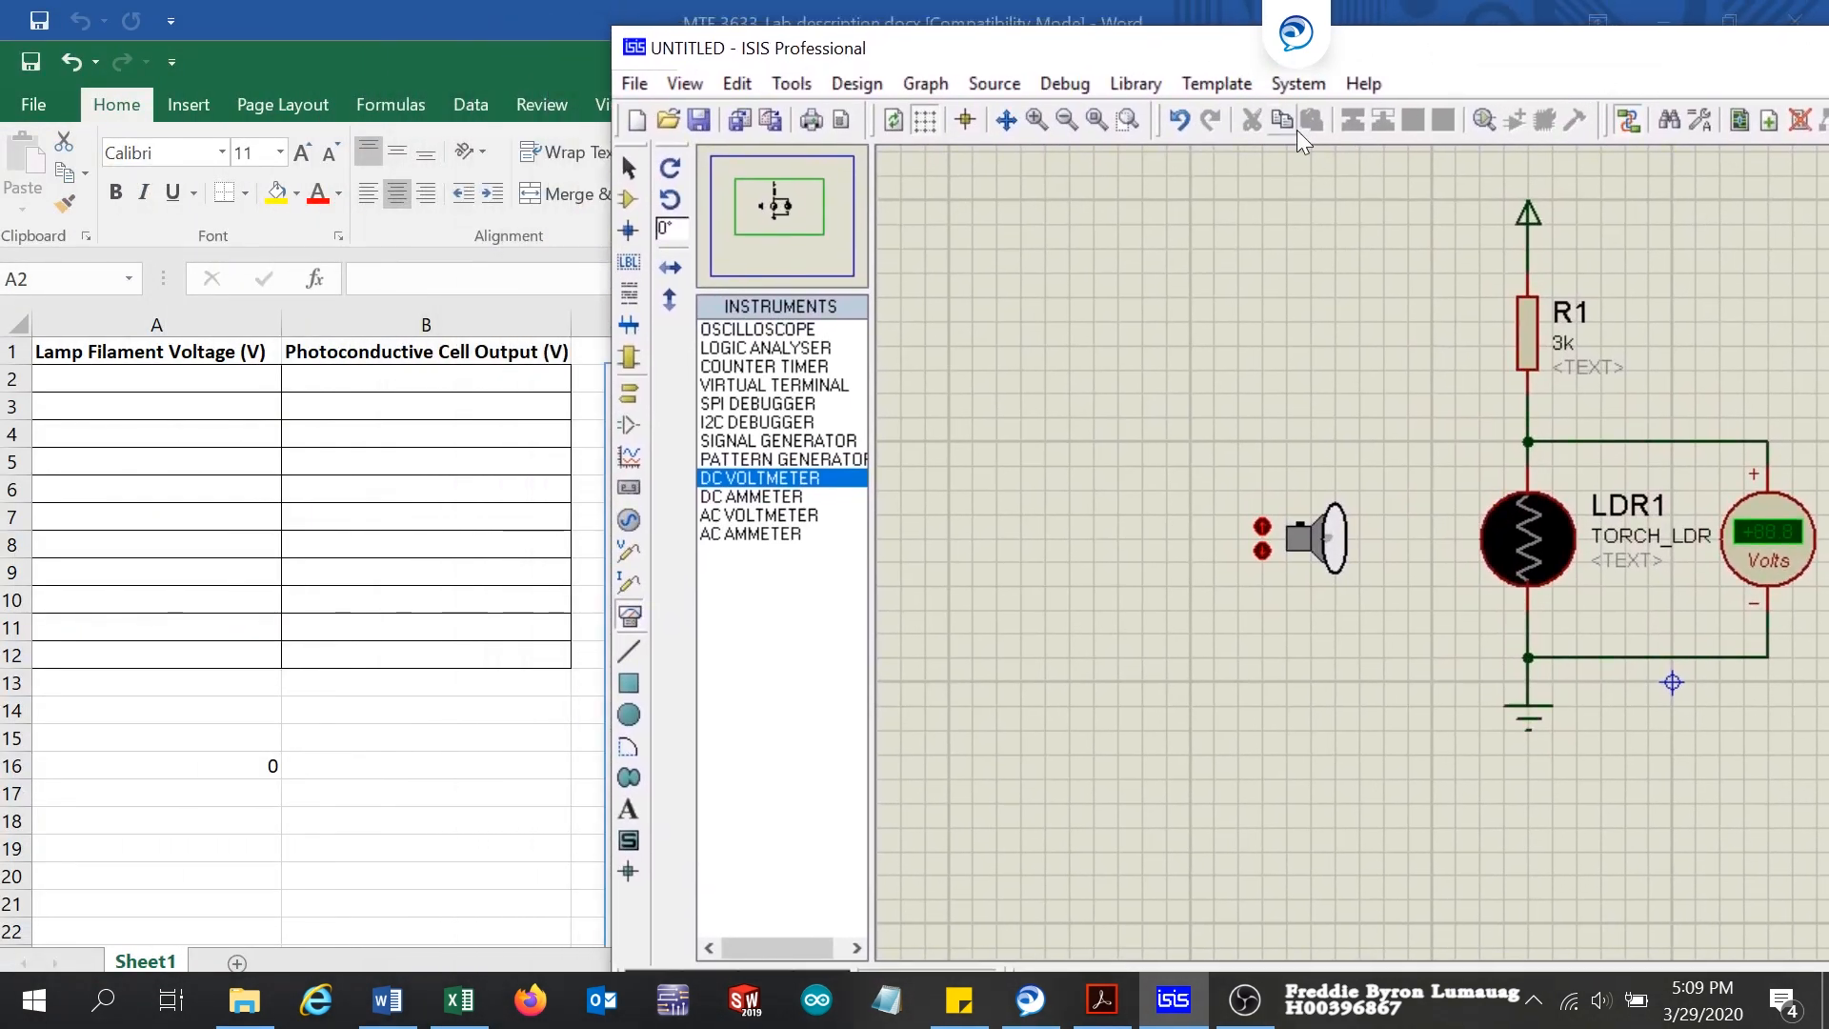
left_click_drag(605, 846, 1049, 846)
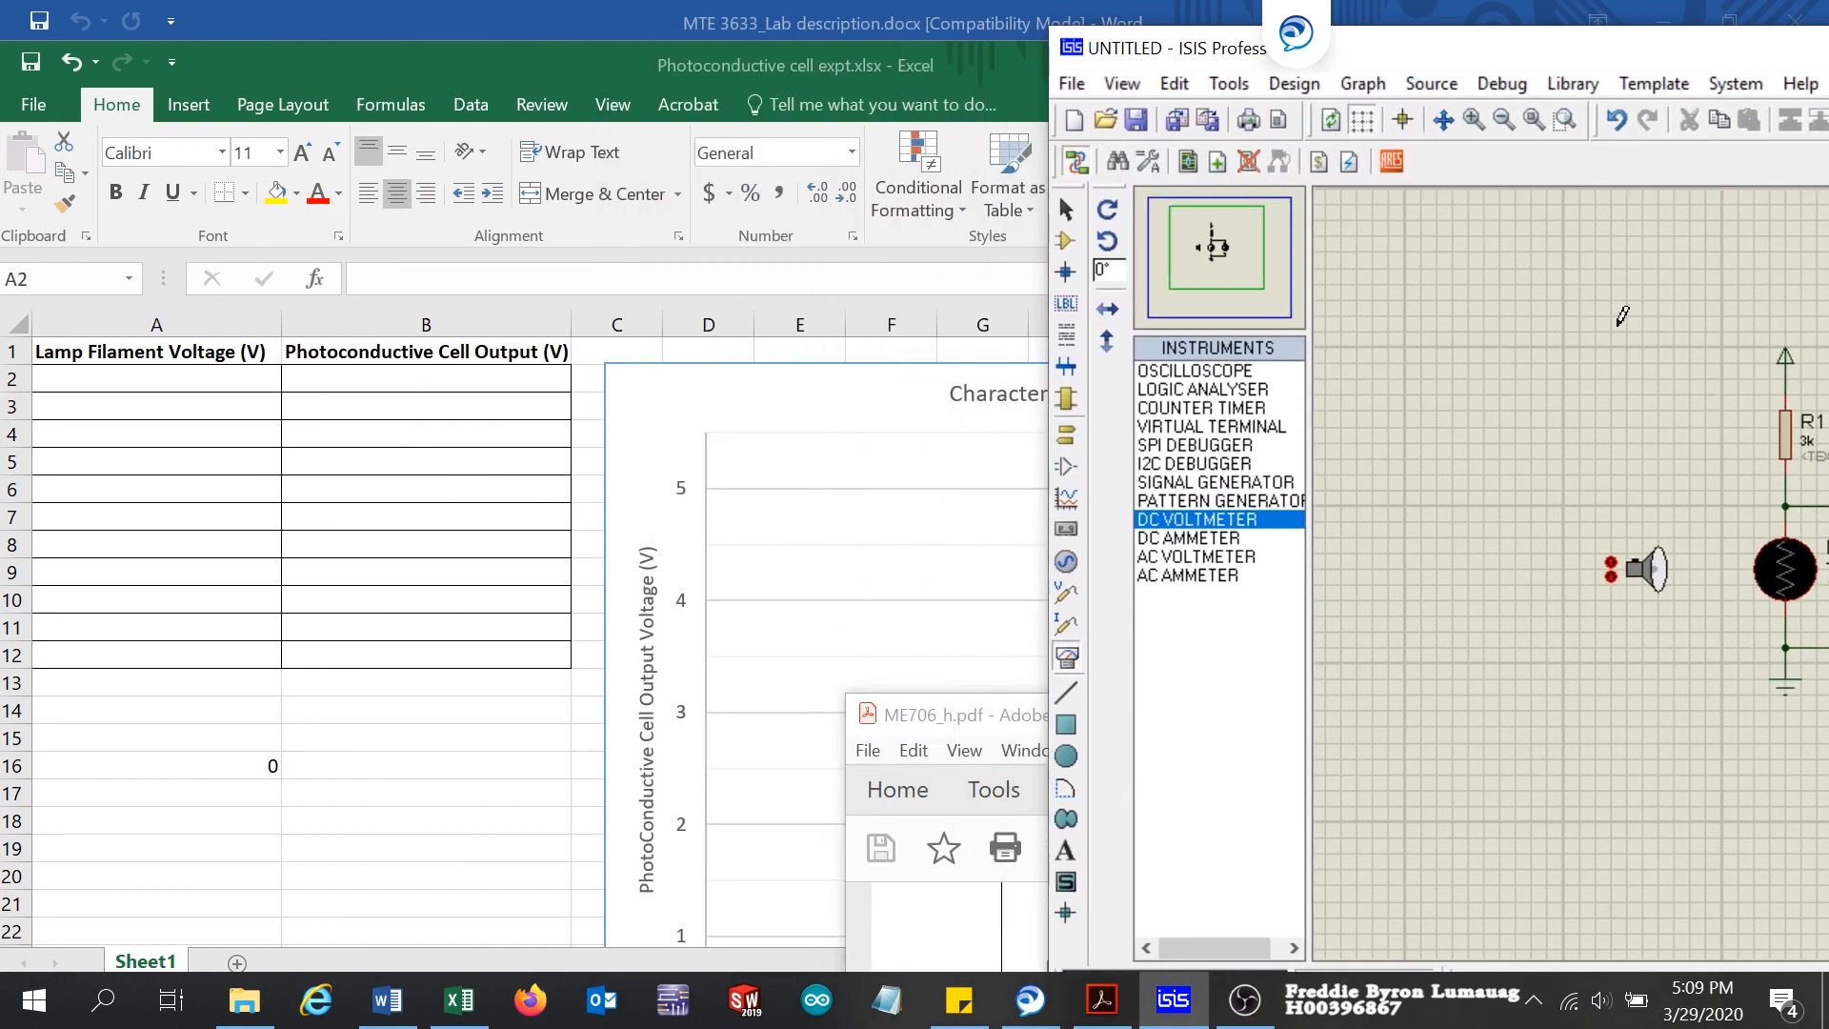
left_click_drag(1712, 32, 917, 43)
scroll(1045, 547, "up", 2)
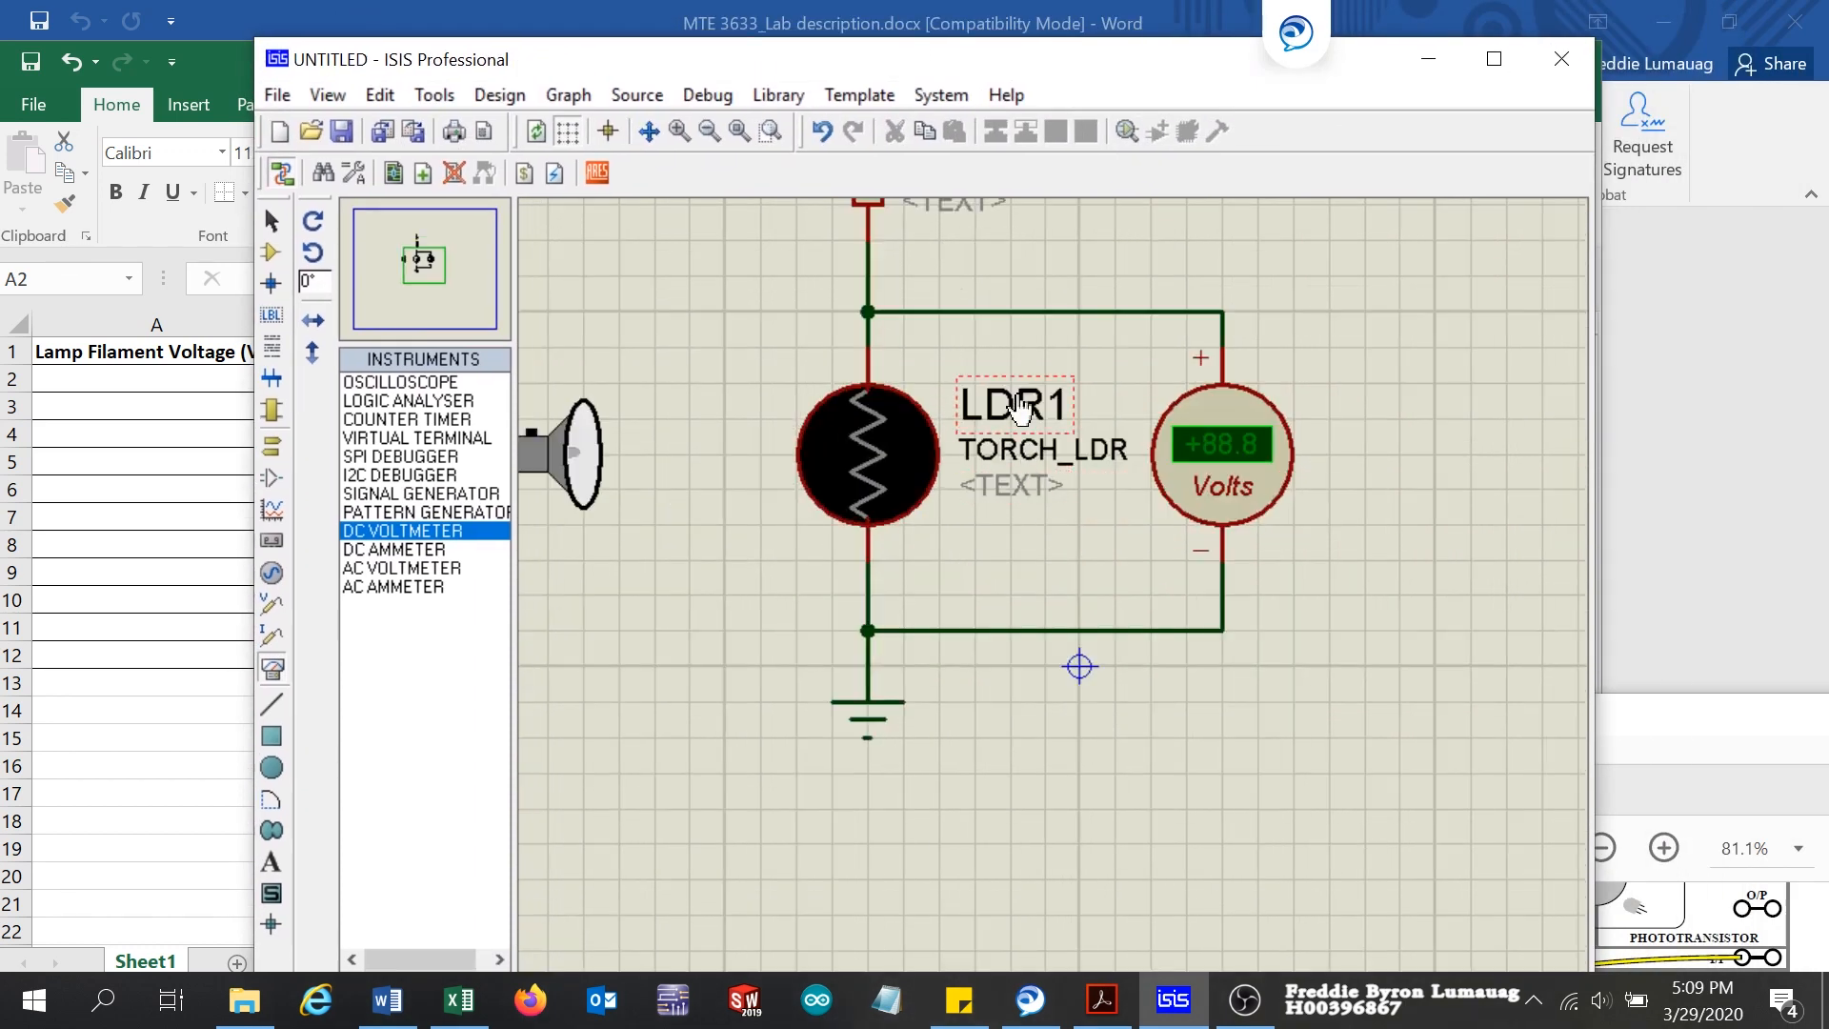
scroll(1020, 383, "down", 1)
scroll(1021, 383, "down", 1)
scroll(1020, 408, "up", 1)
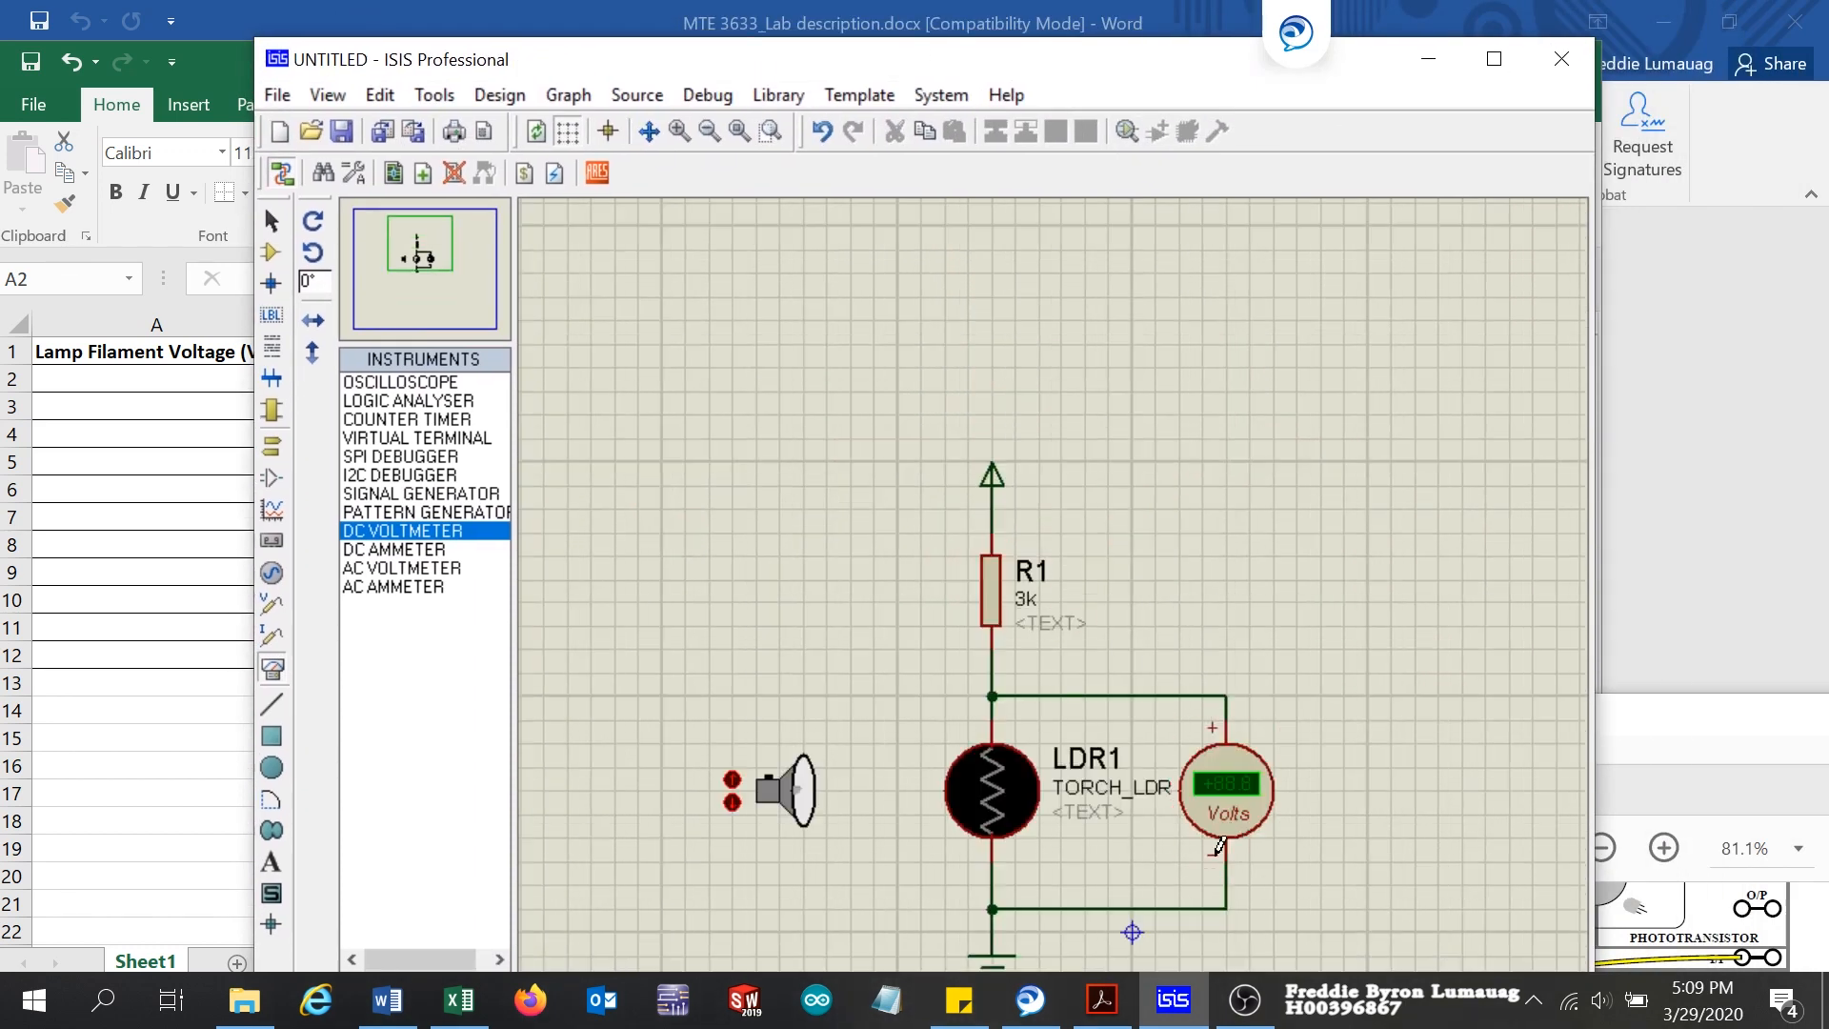
scroll(1145, 869, "up", 1)
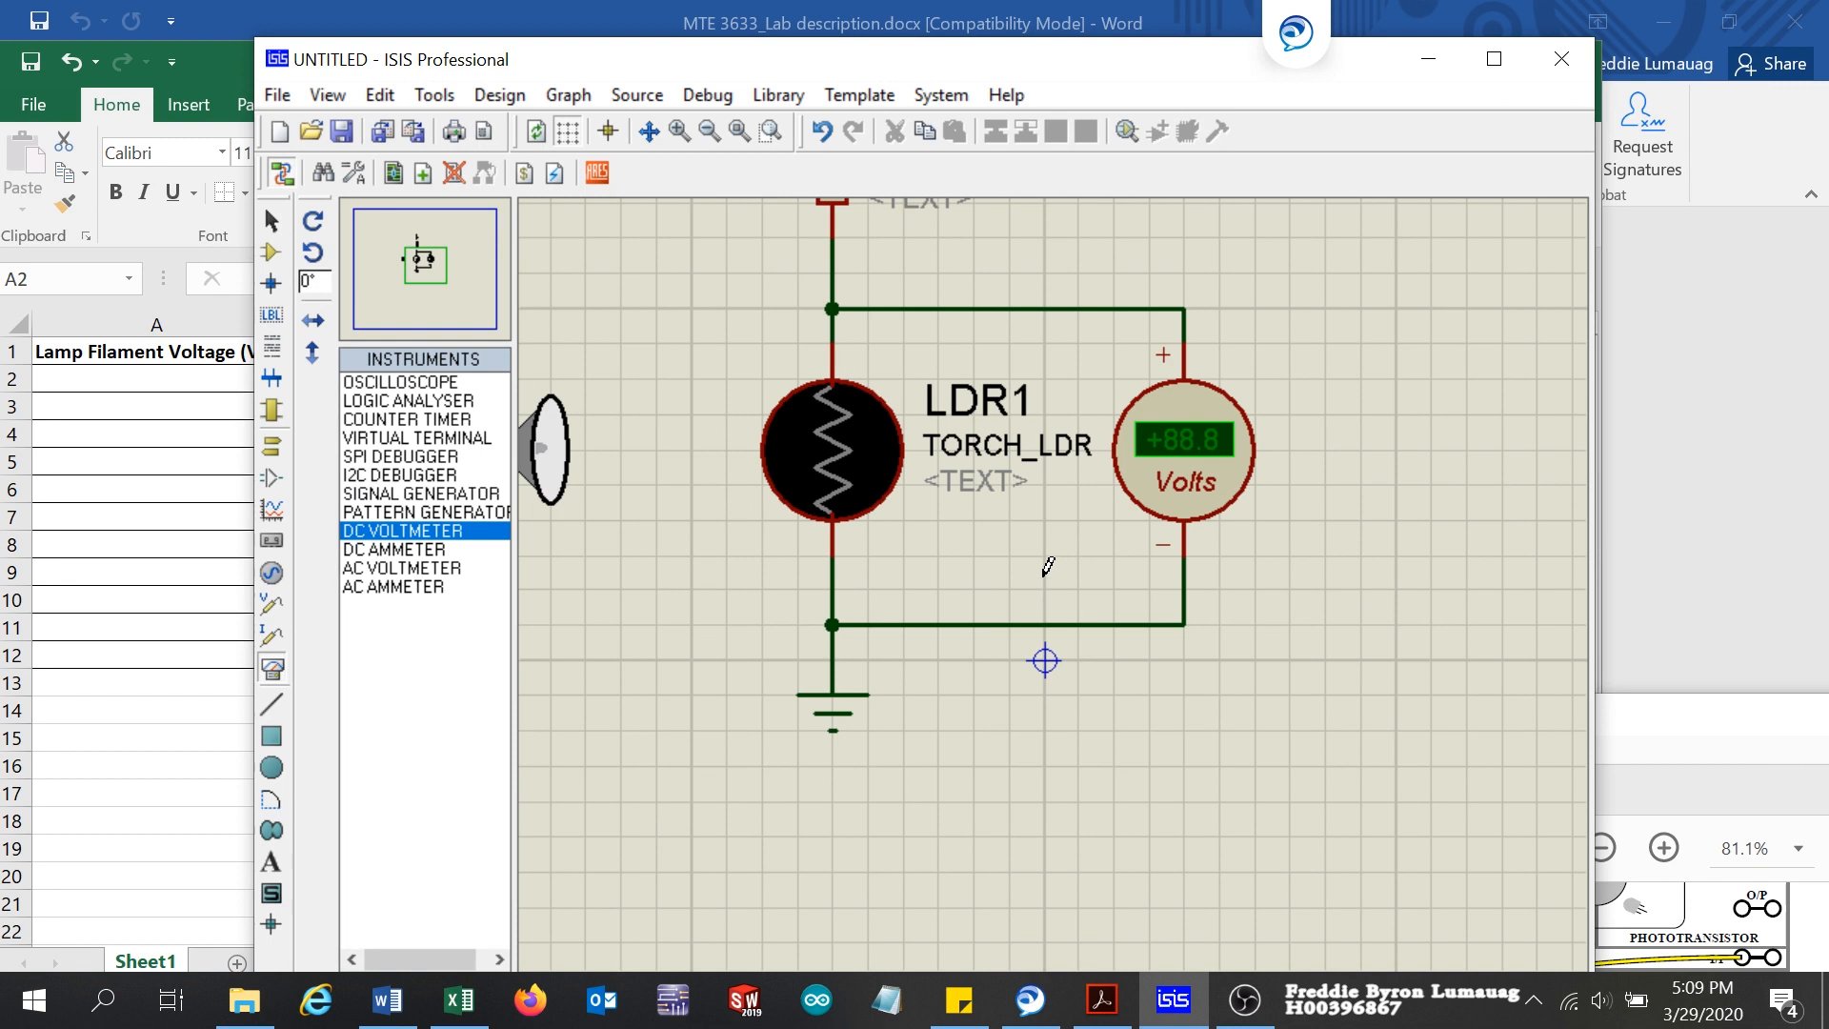
scroll(1048, 566, "down", 1)
left_click_drag(1094, 74, 1389, 41)
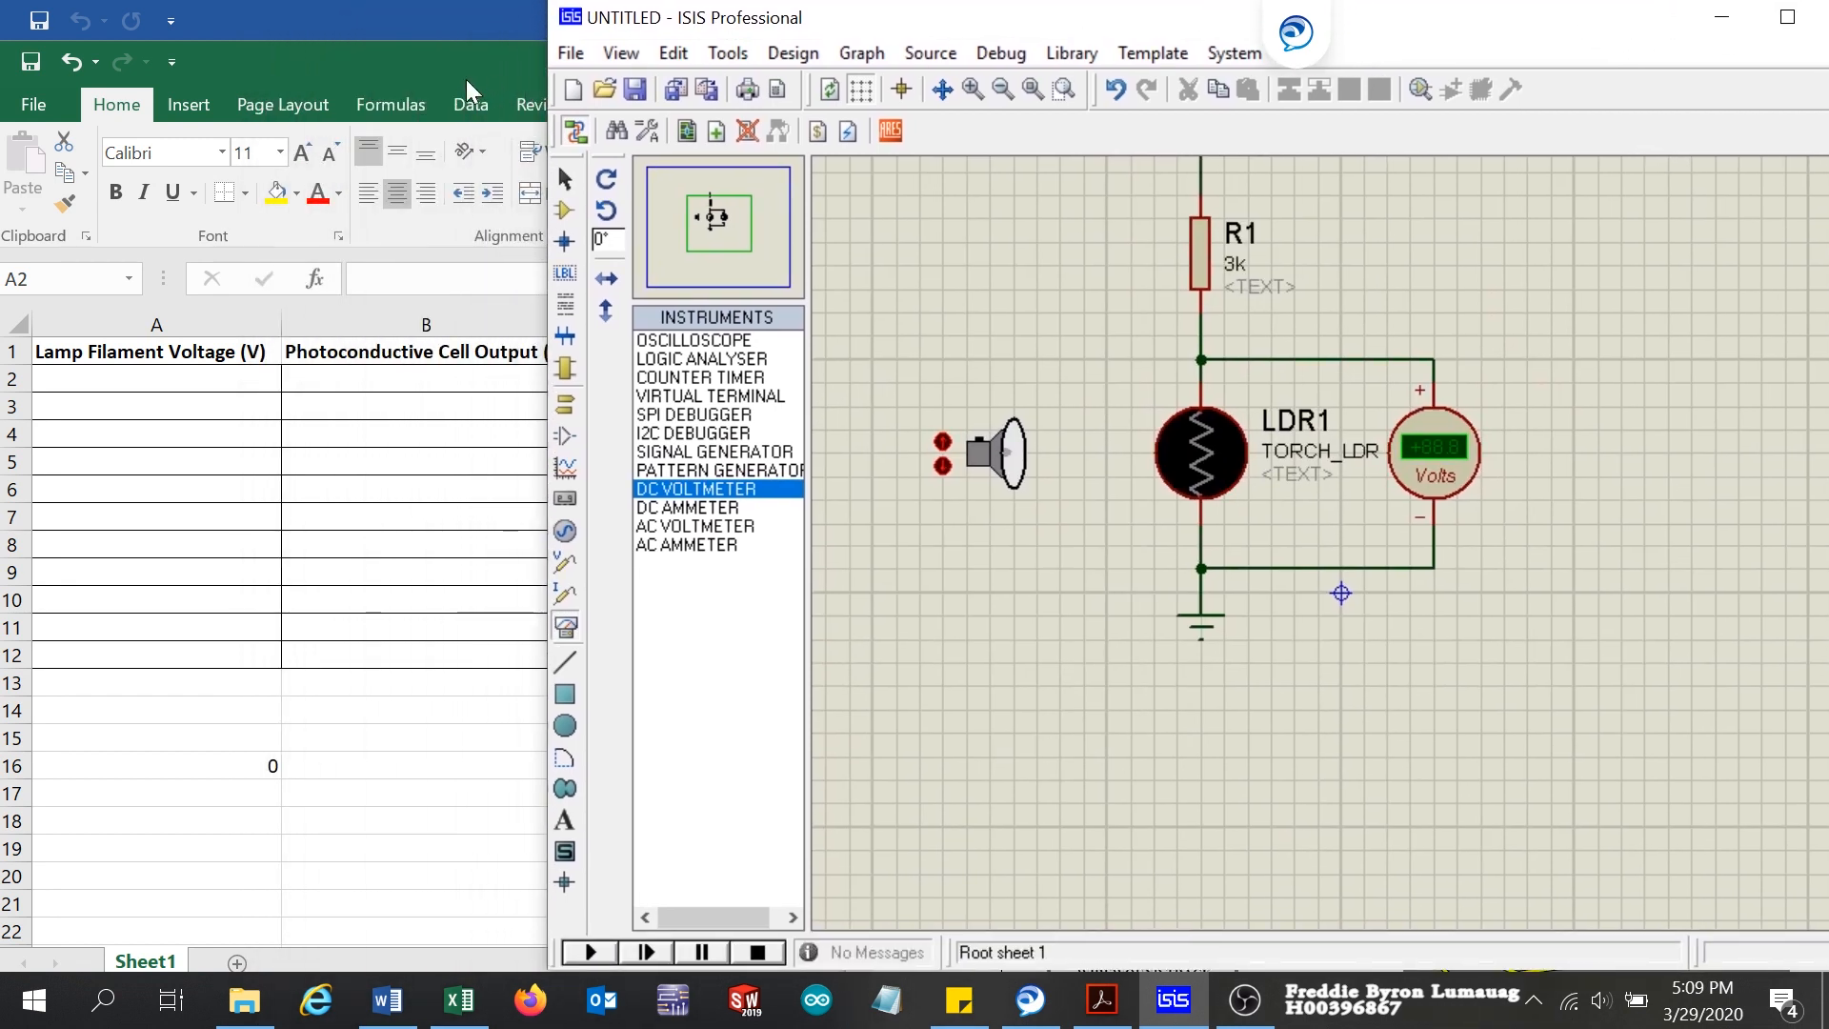
left_click_drag(533, 529, 841, 529)
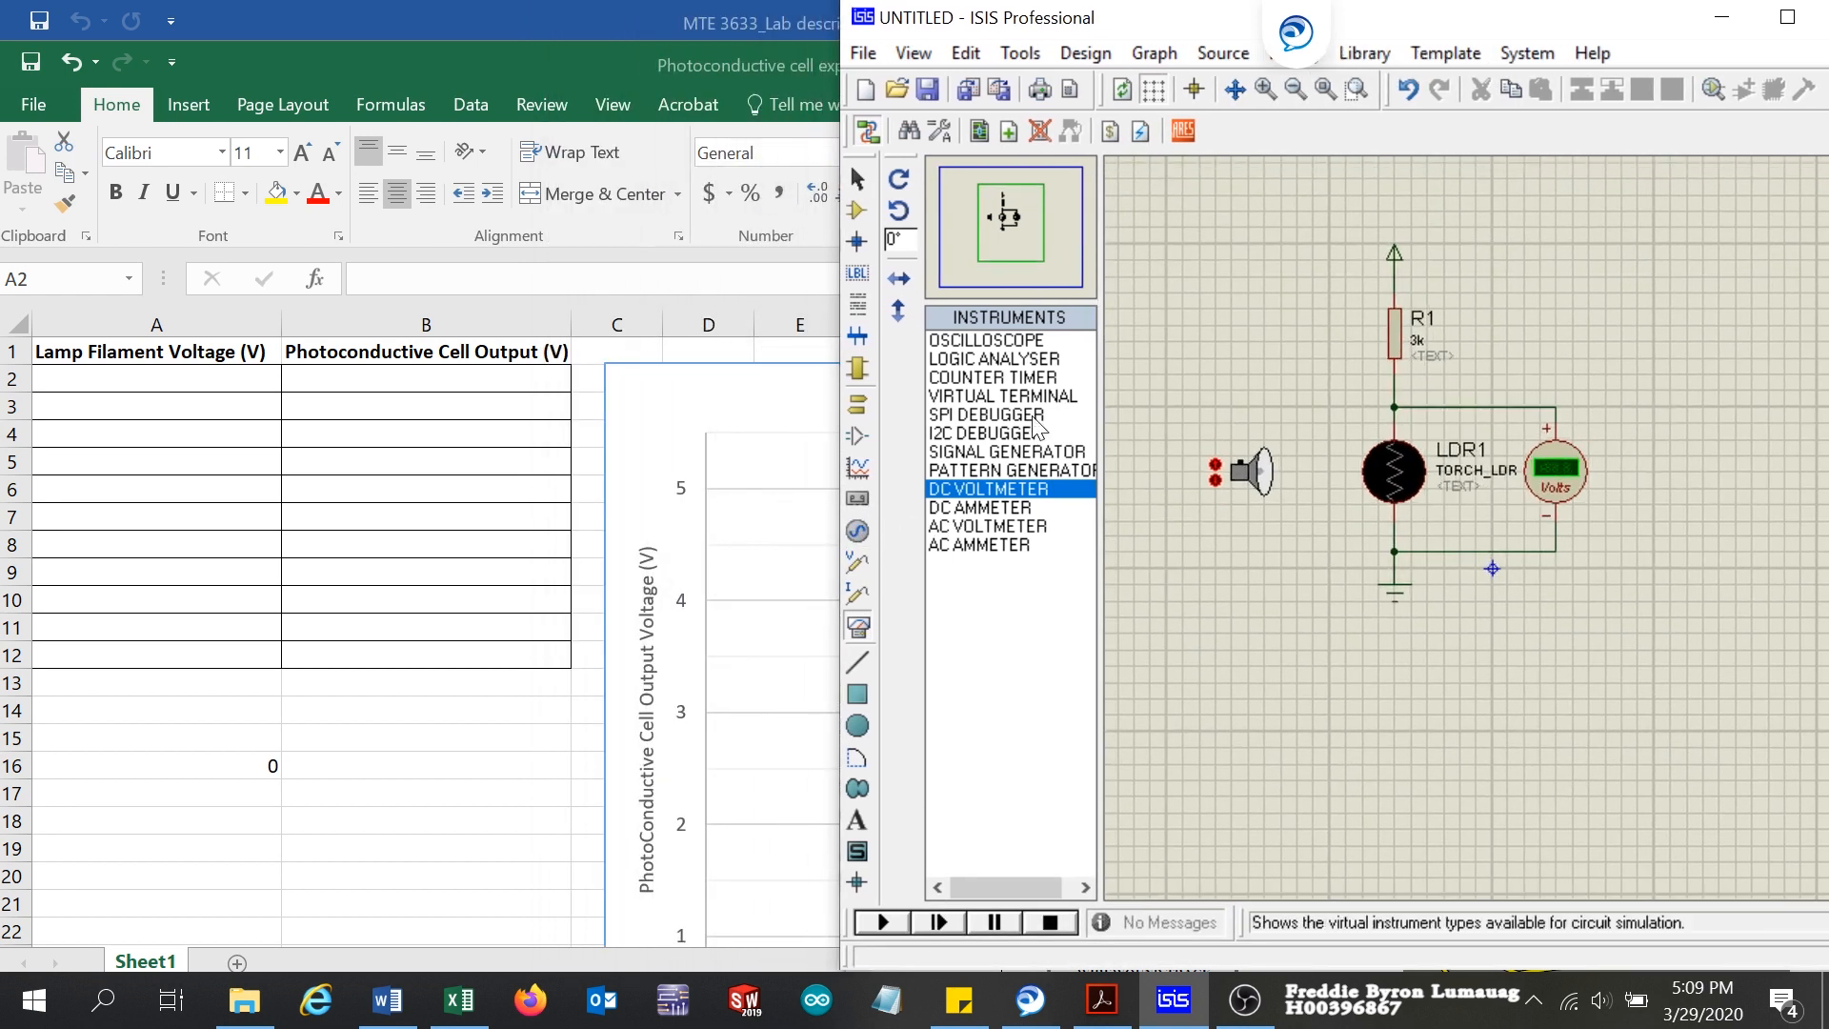
left_click_drag(1495, 20, 1281, 35)
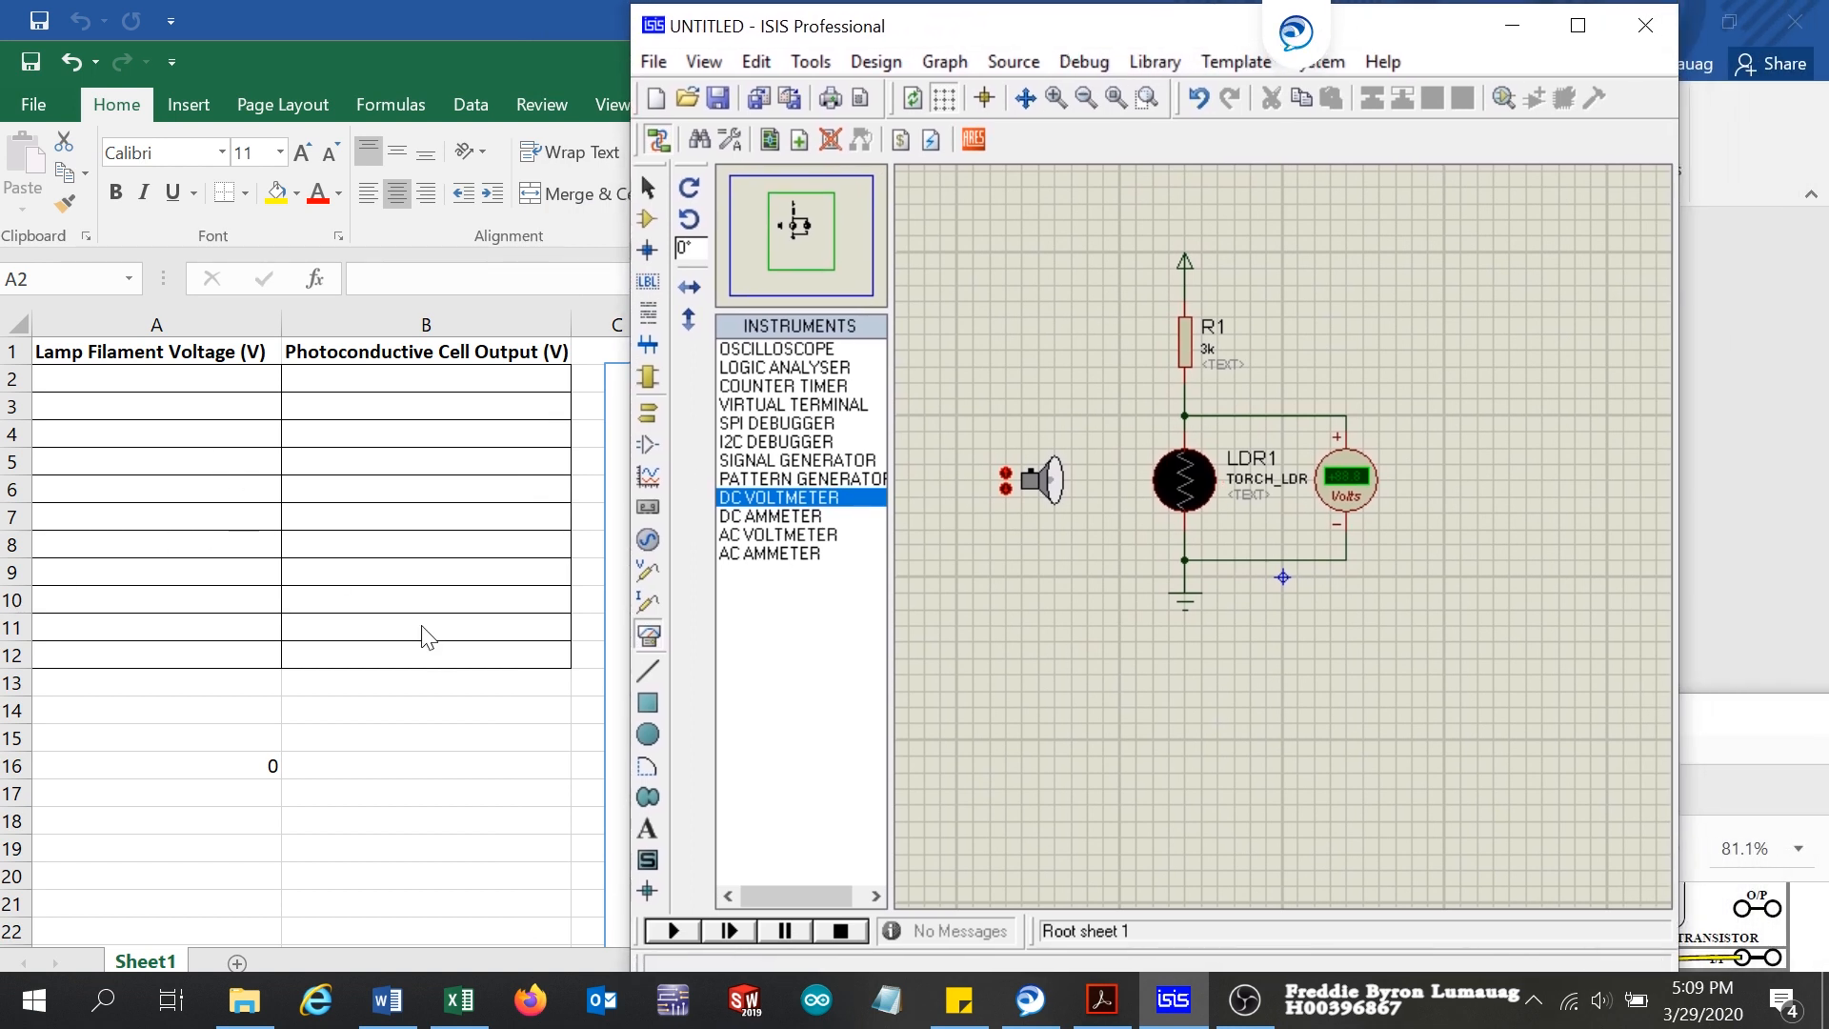
Step: Run the simulation of the LDR voltage divider circuit
scroll(1264, 484, "up", 1)
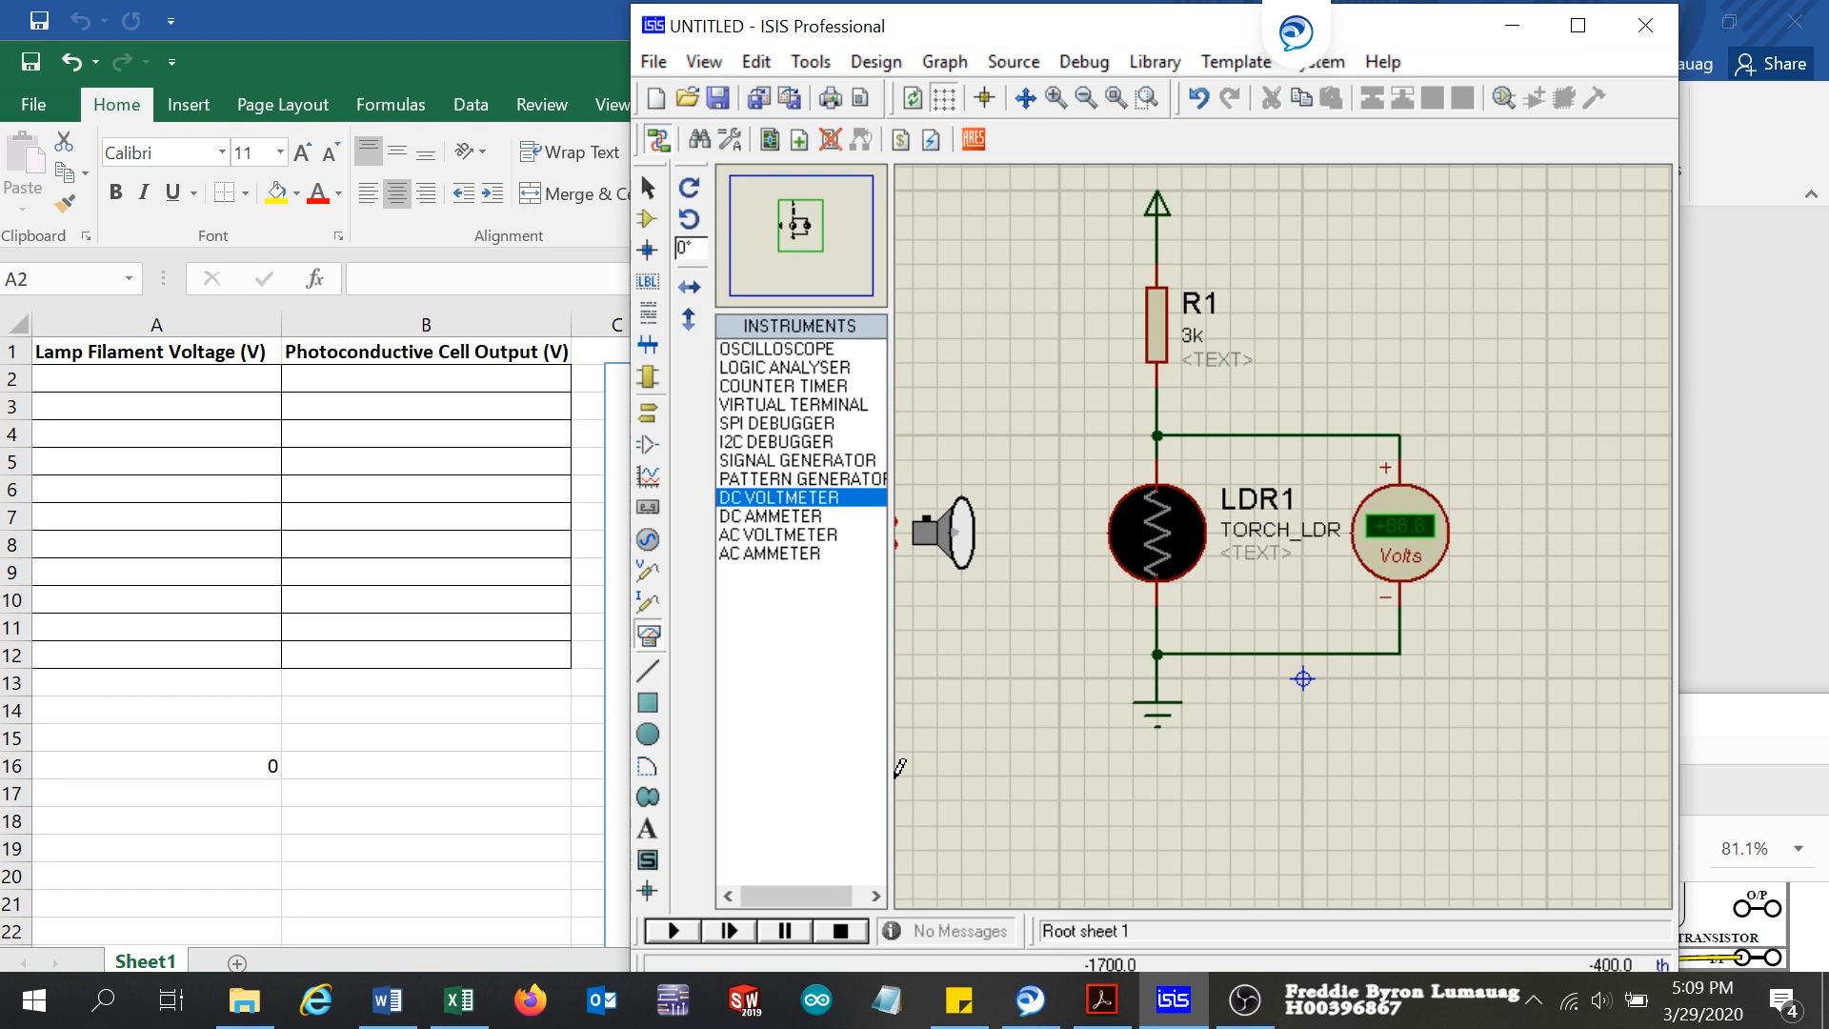
left_click(821, 236)
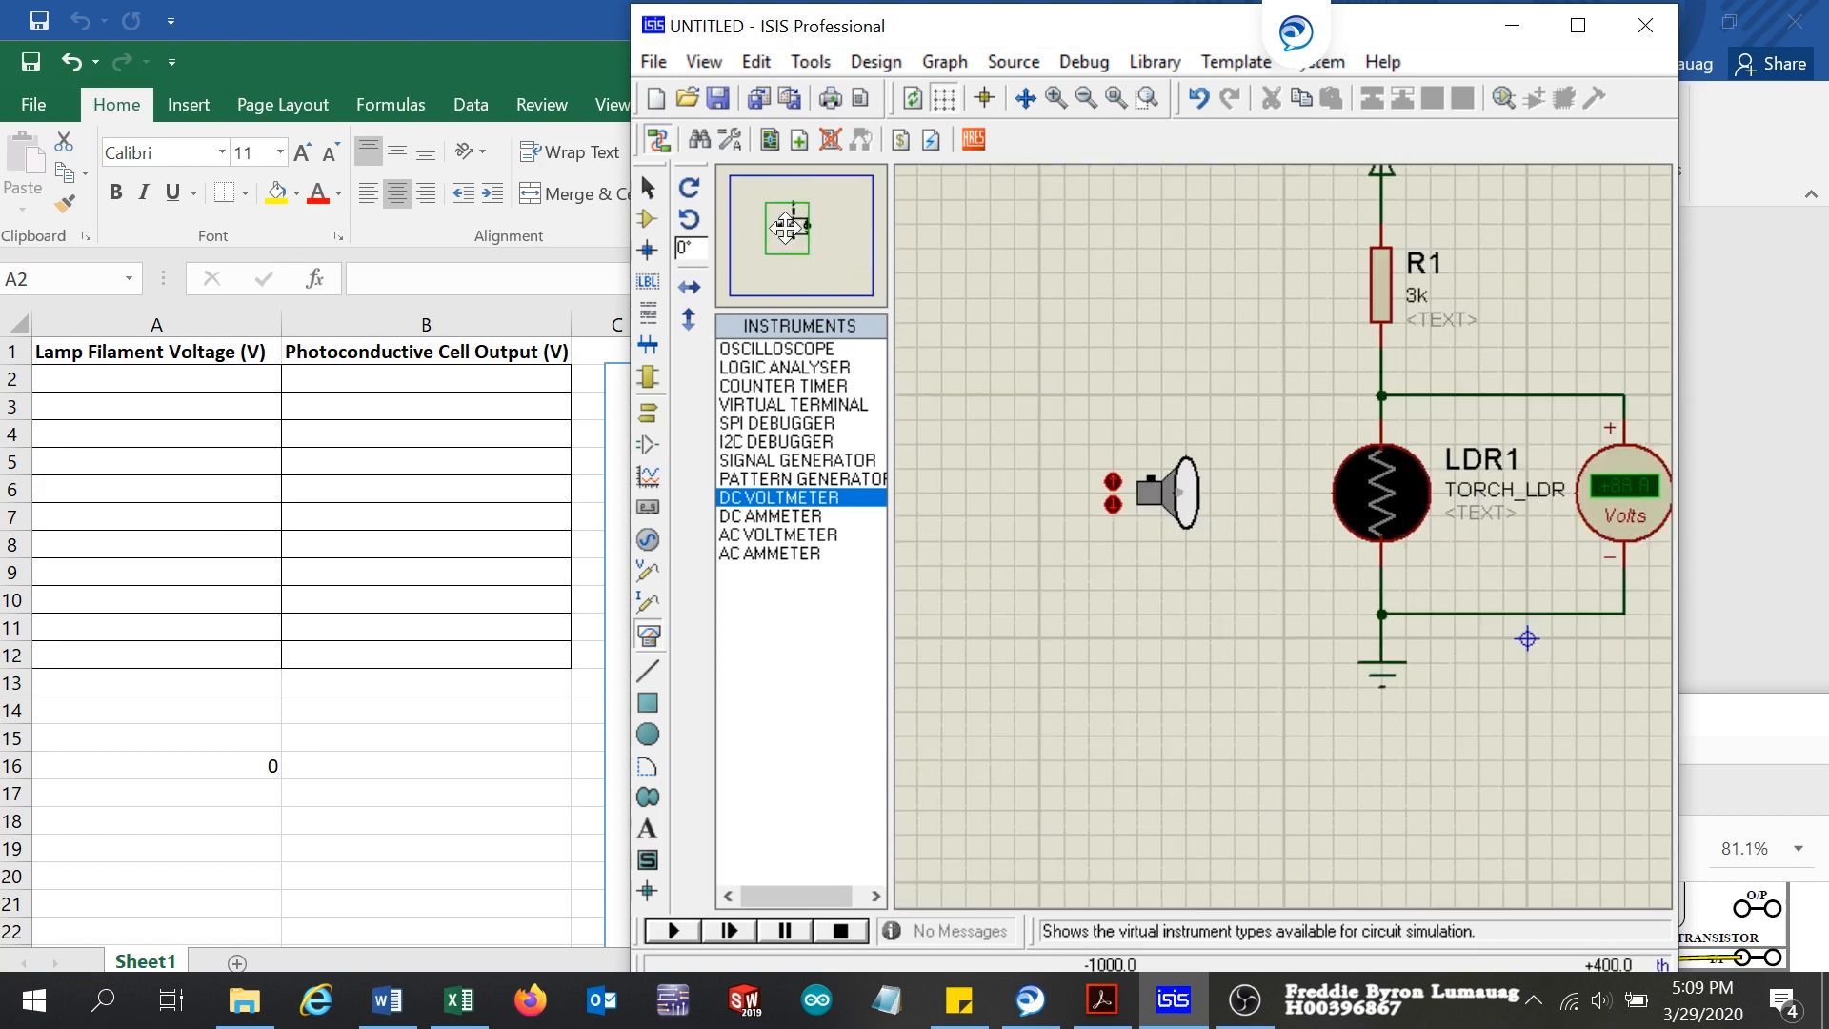
left_click(794, 226)
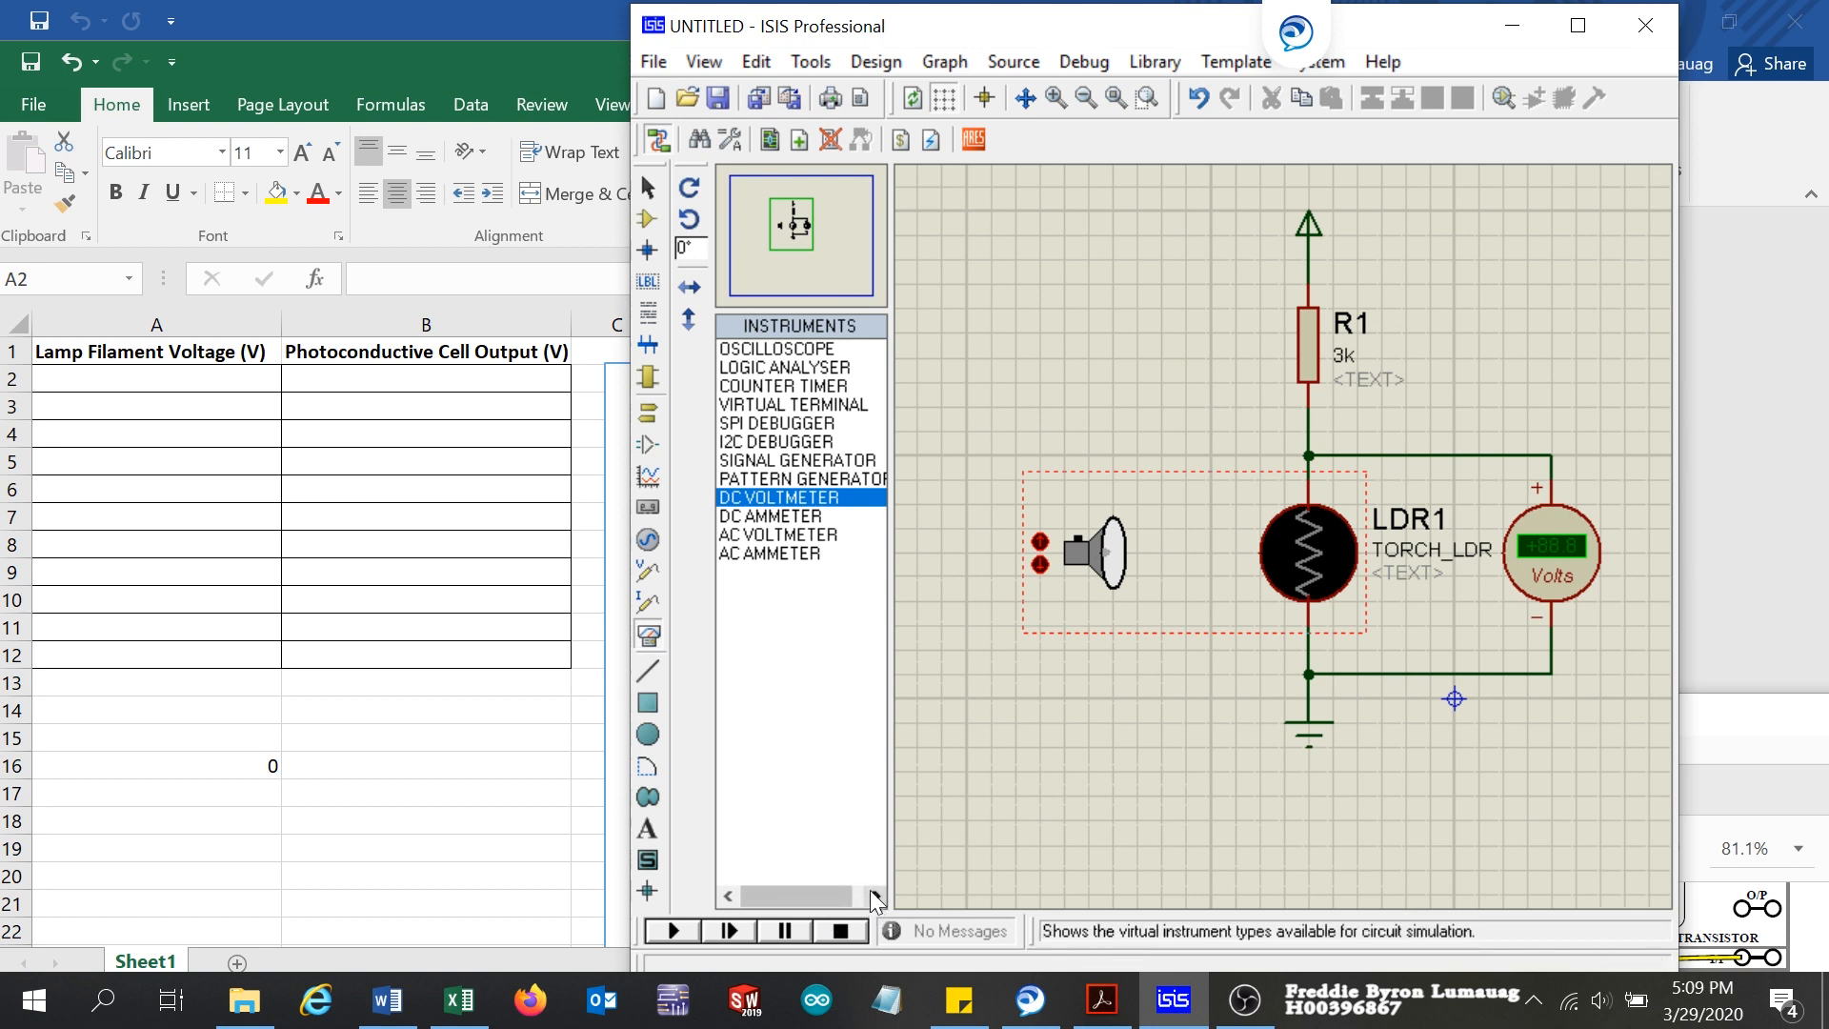
left_click(665, 933)
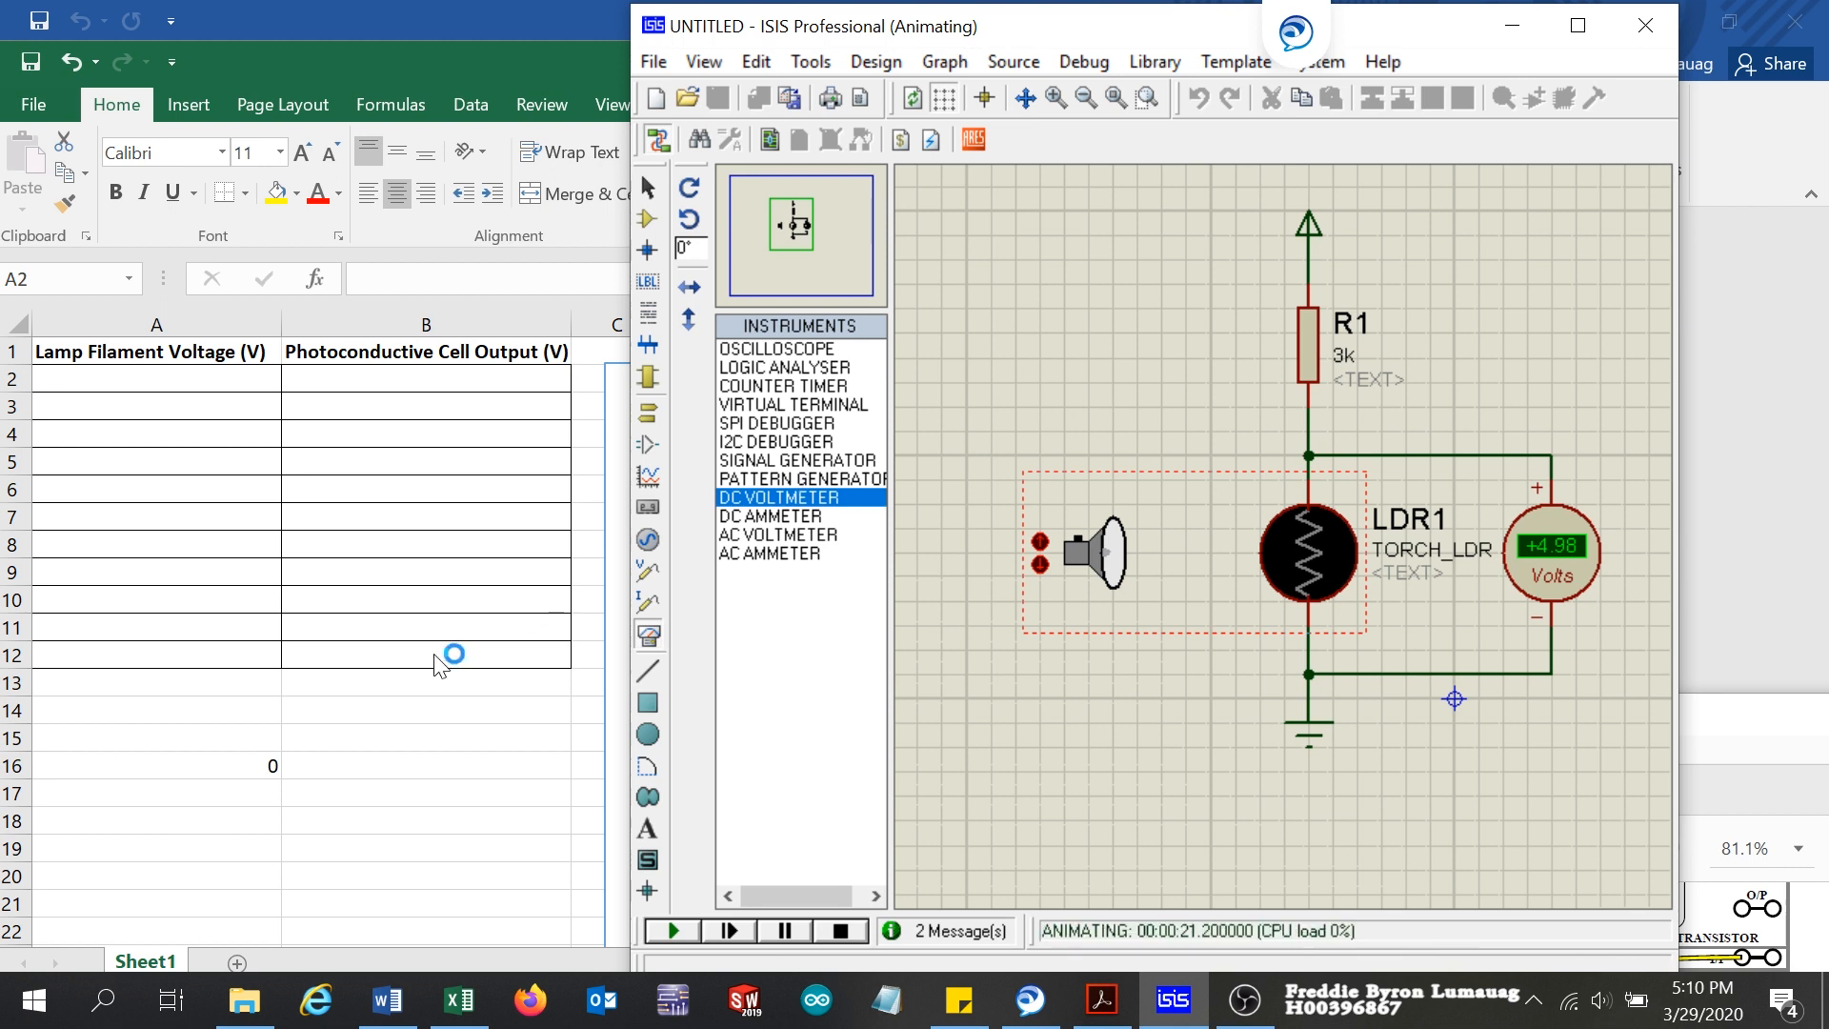
Step: In the Excel table, enter lamp filament voltage 0 in A2 and photoconductive cell output 5 in B2
left_click(131, 391)
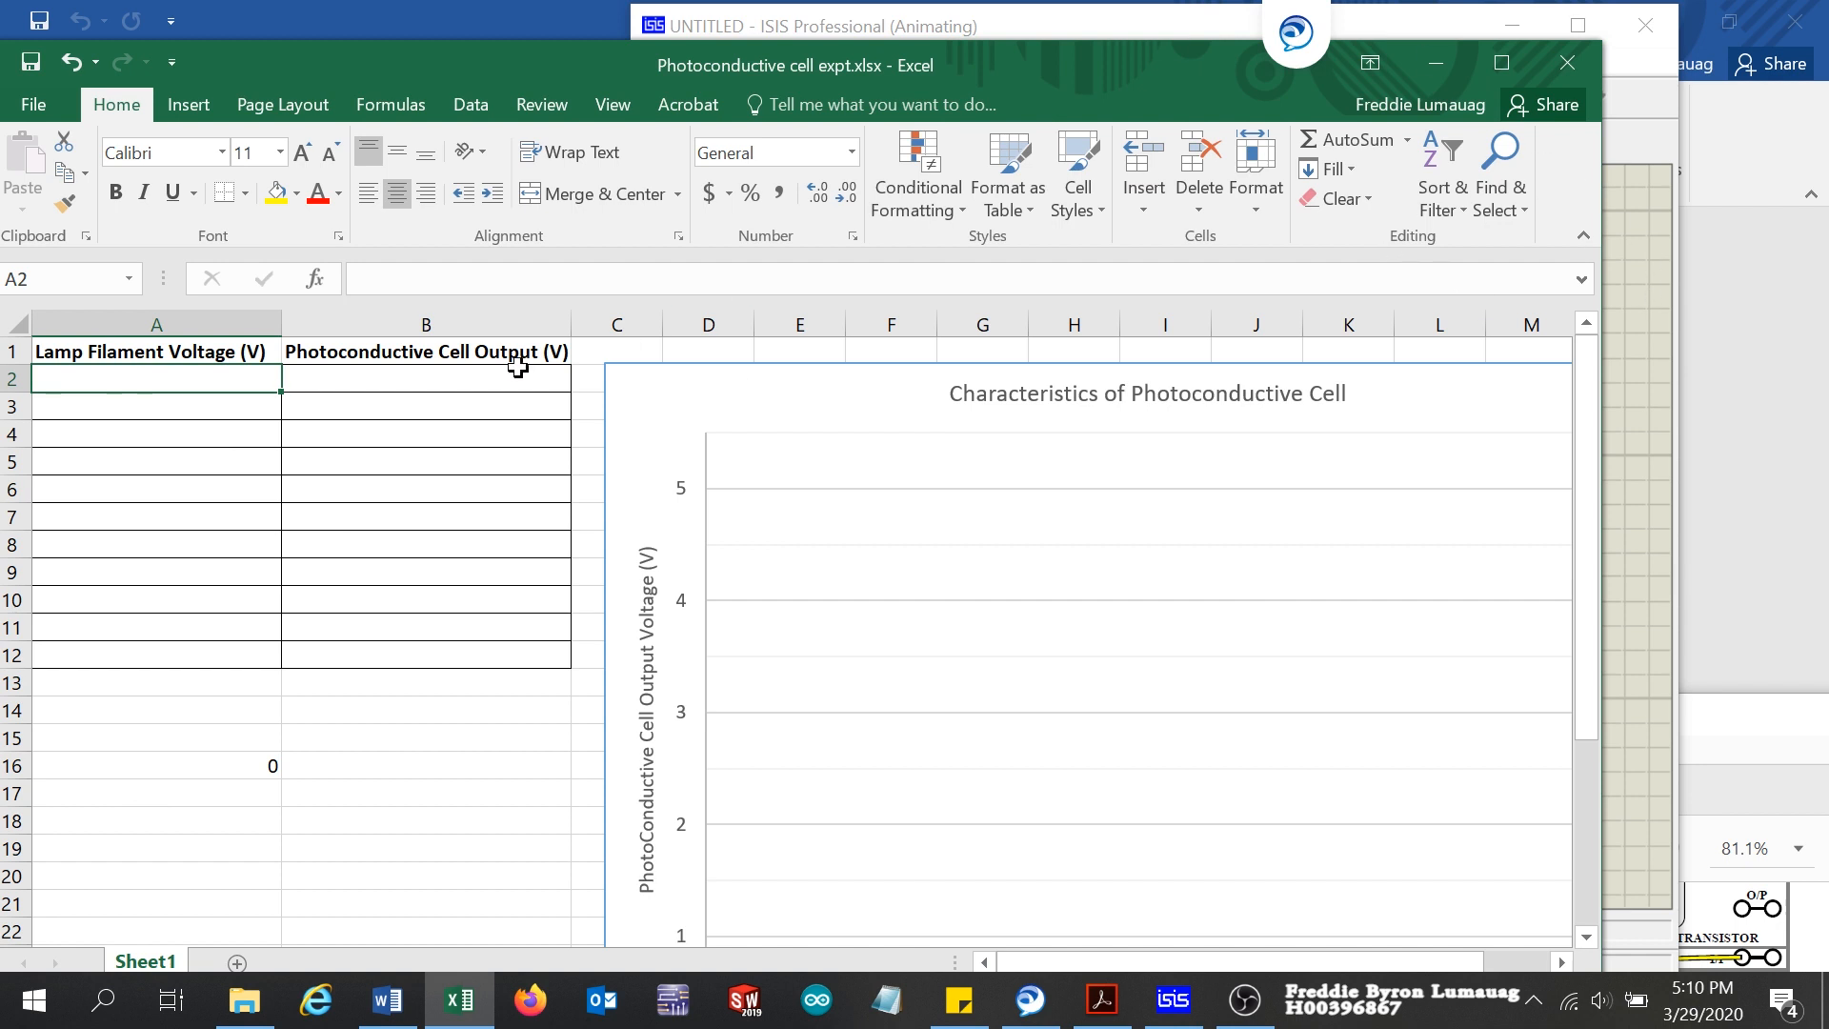
type("0")
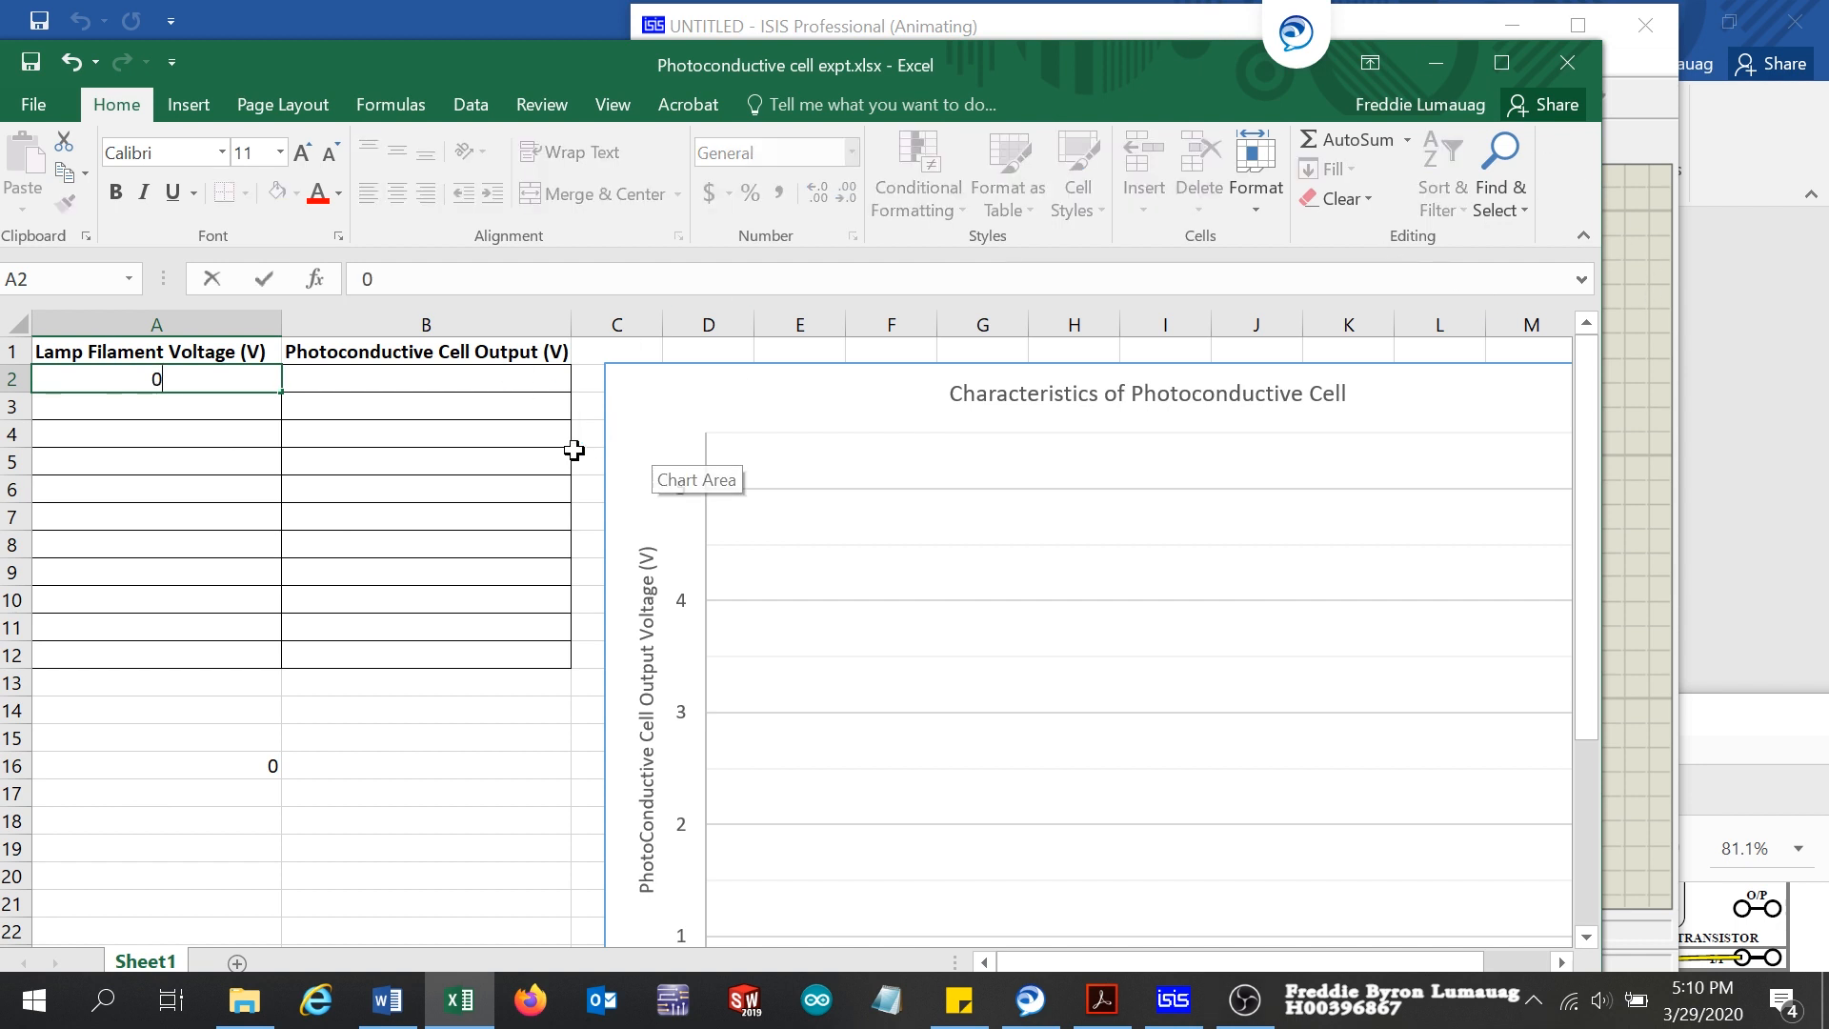
left_click(416, 377)
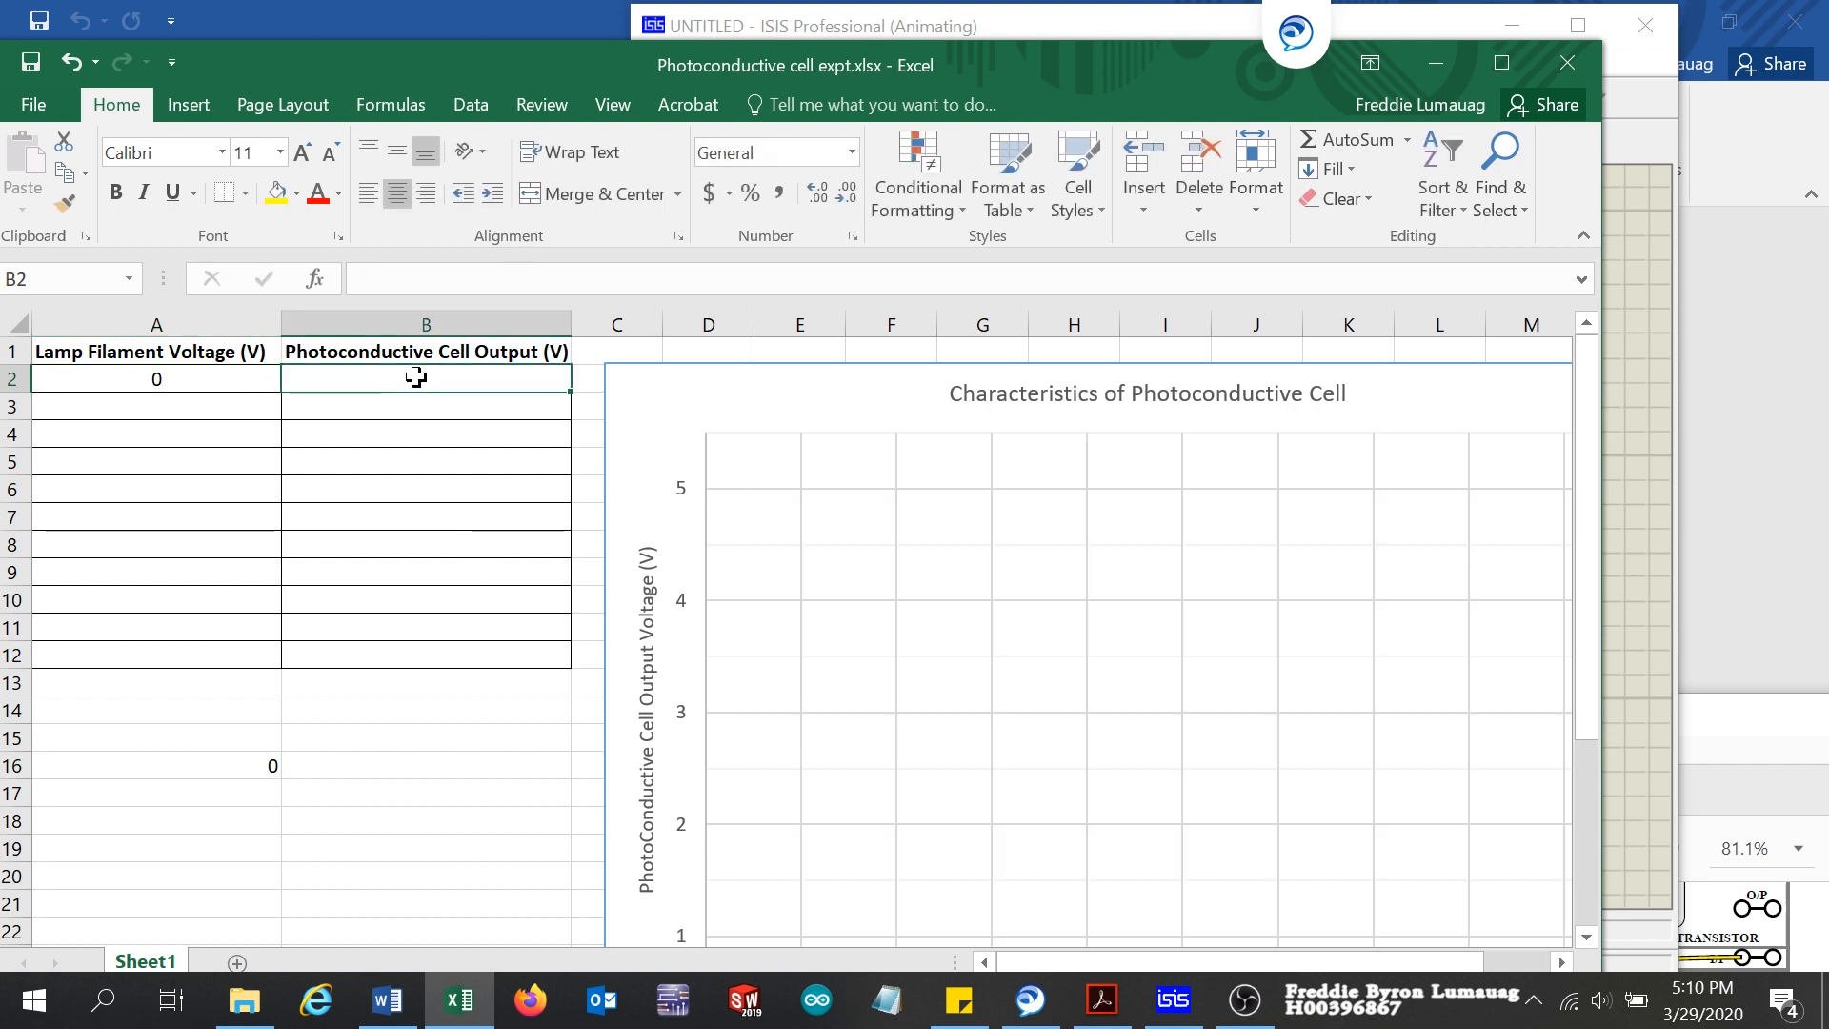
type("5")
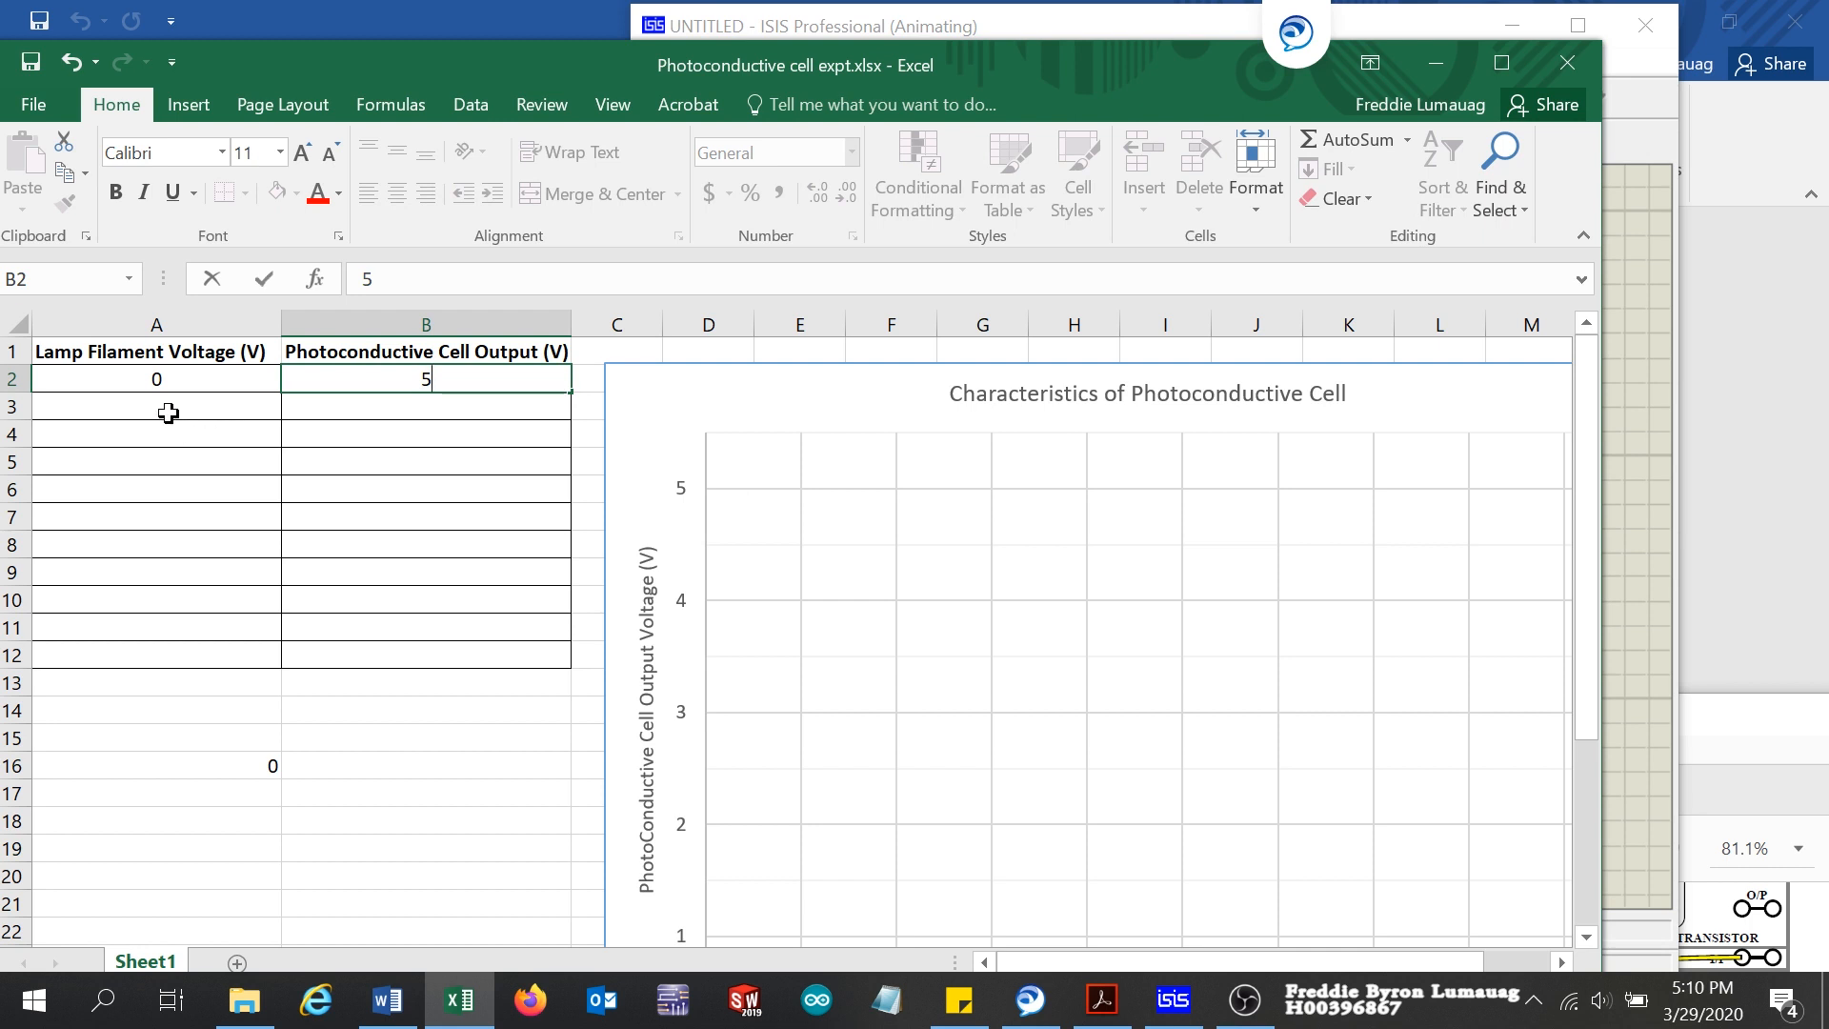
left_click(168, 412)
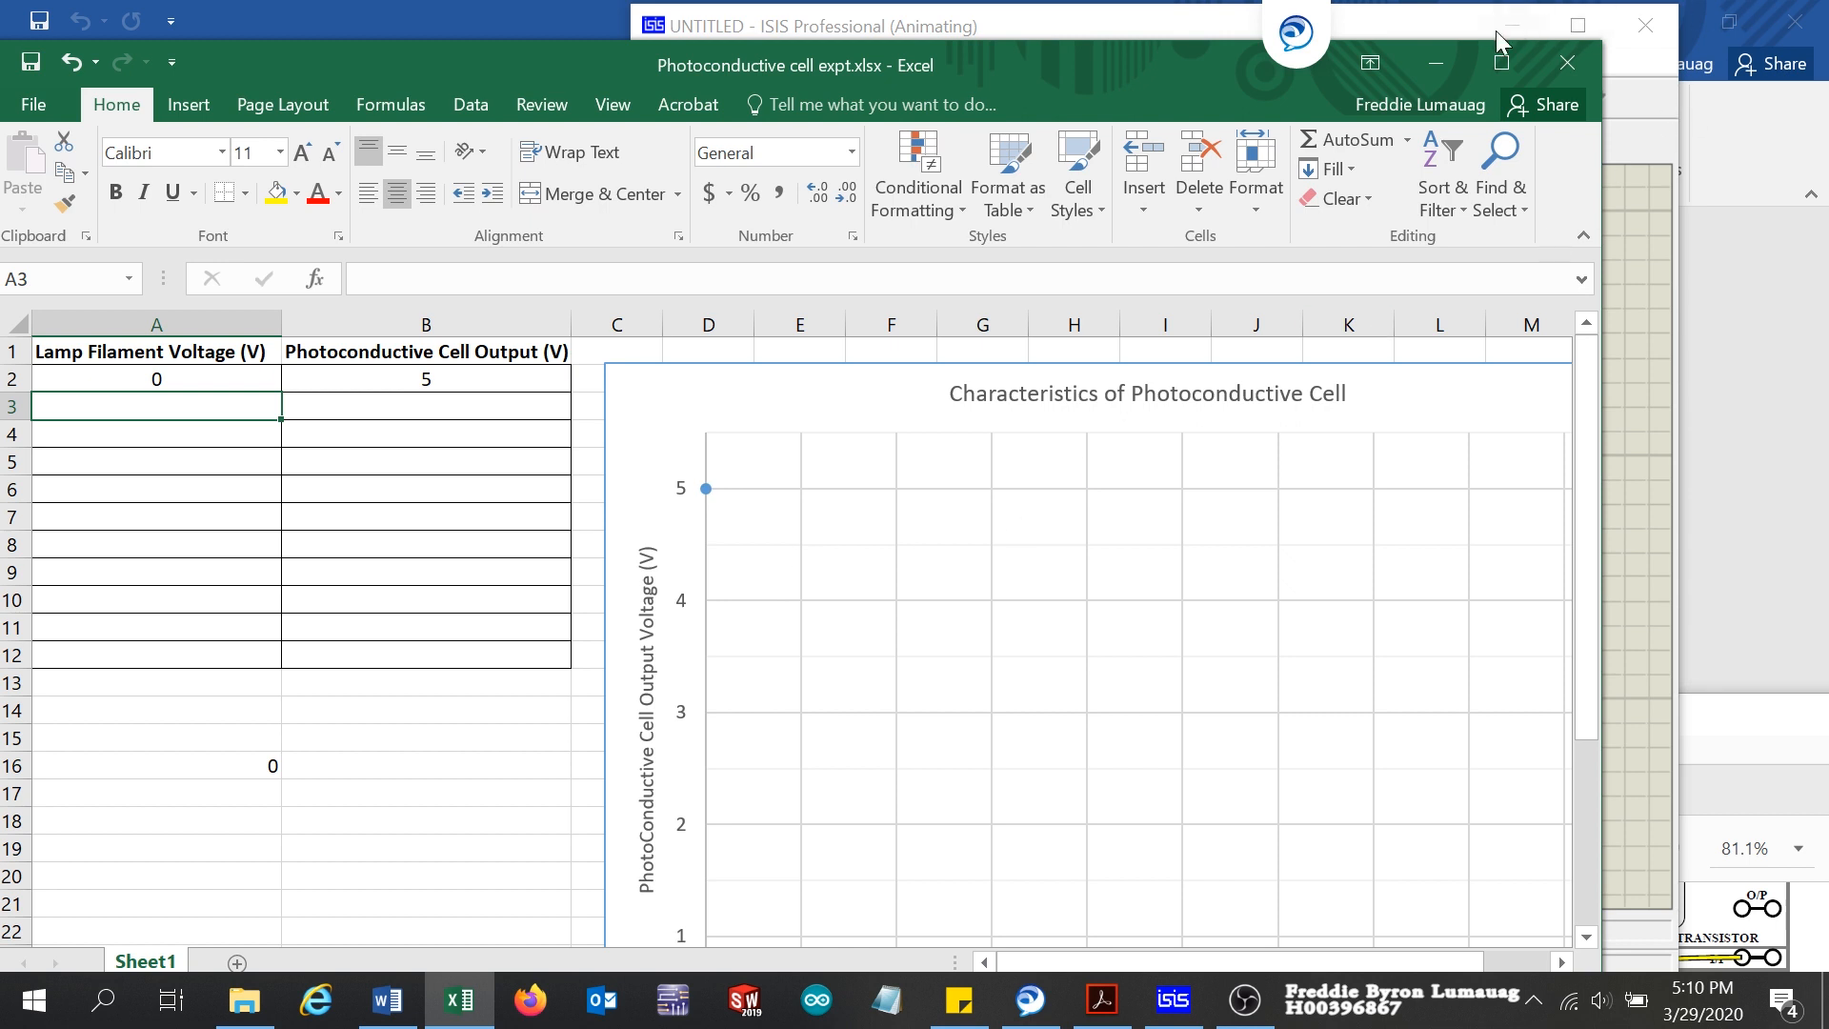
Step: Read the voltmeter in ISIS and record lamp filament voltage 1 in A3 and cell output 4.98 in B3 of the Excel table
left_click(1420, 17)
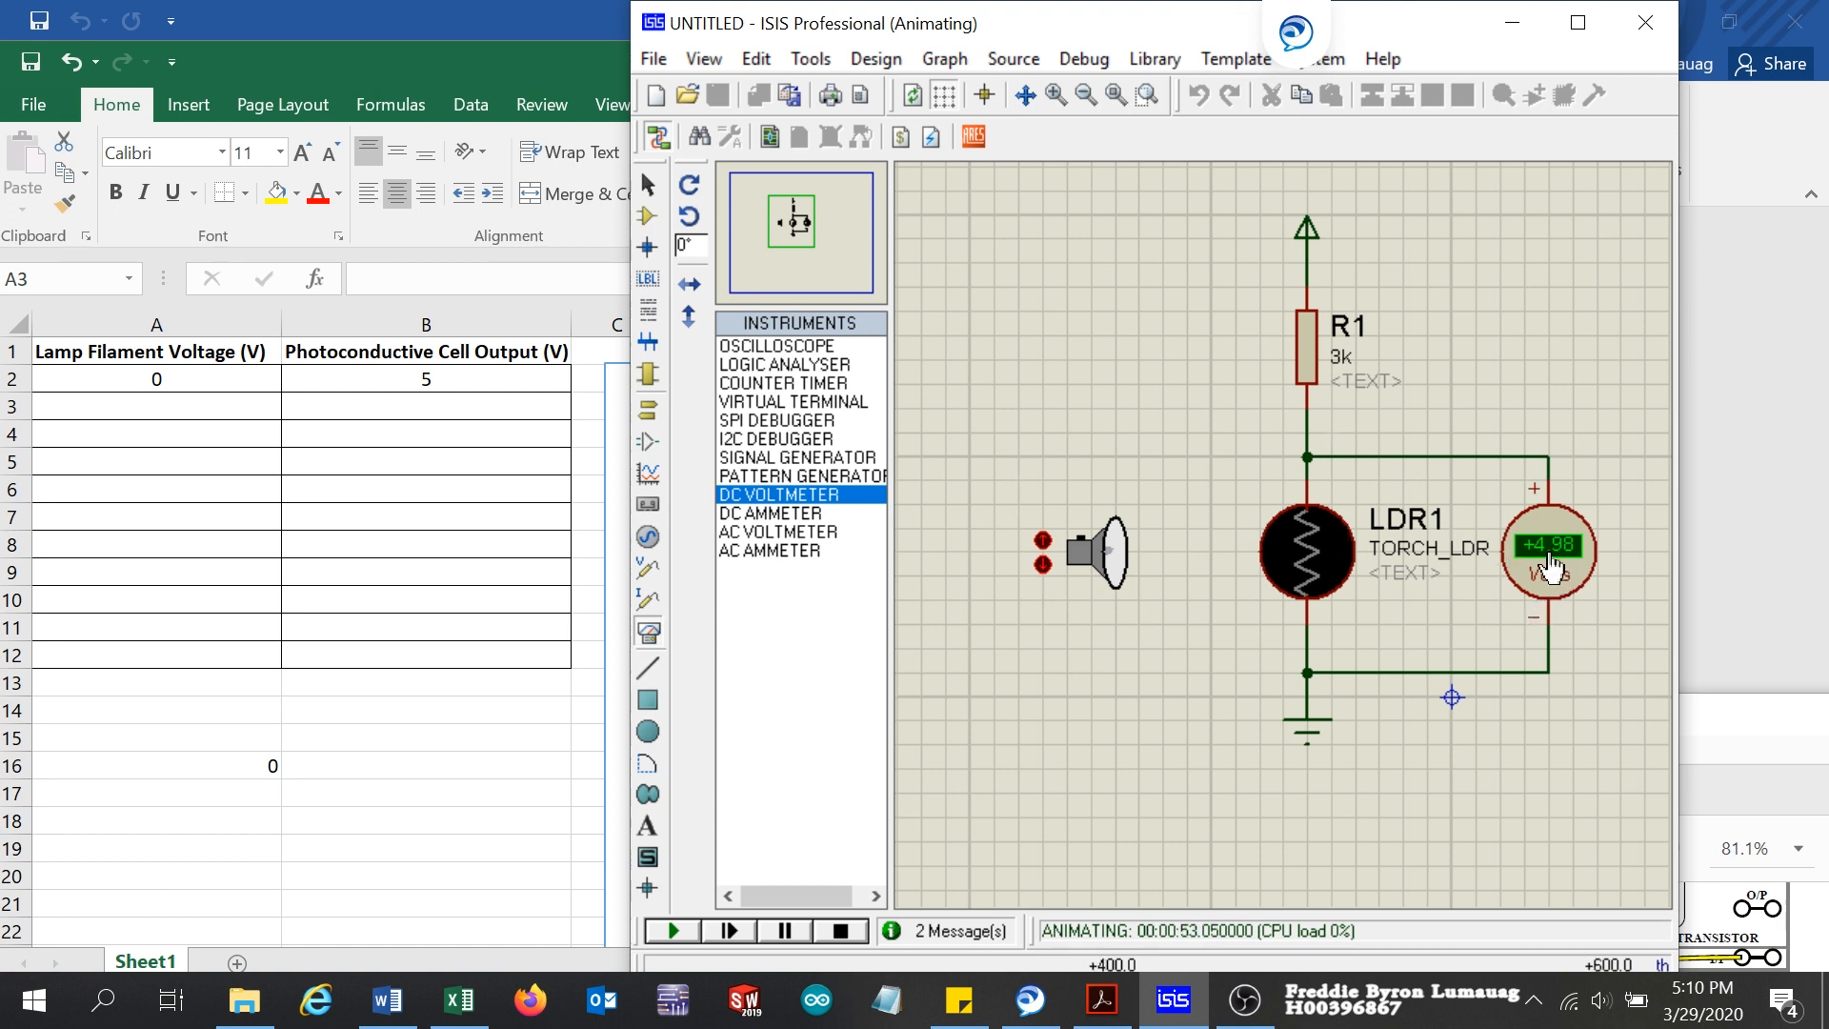
left_click(165, 406)
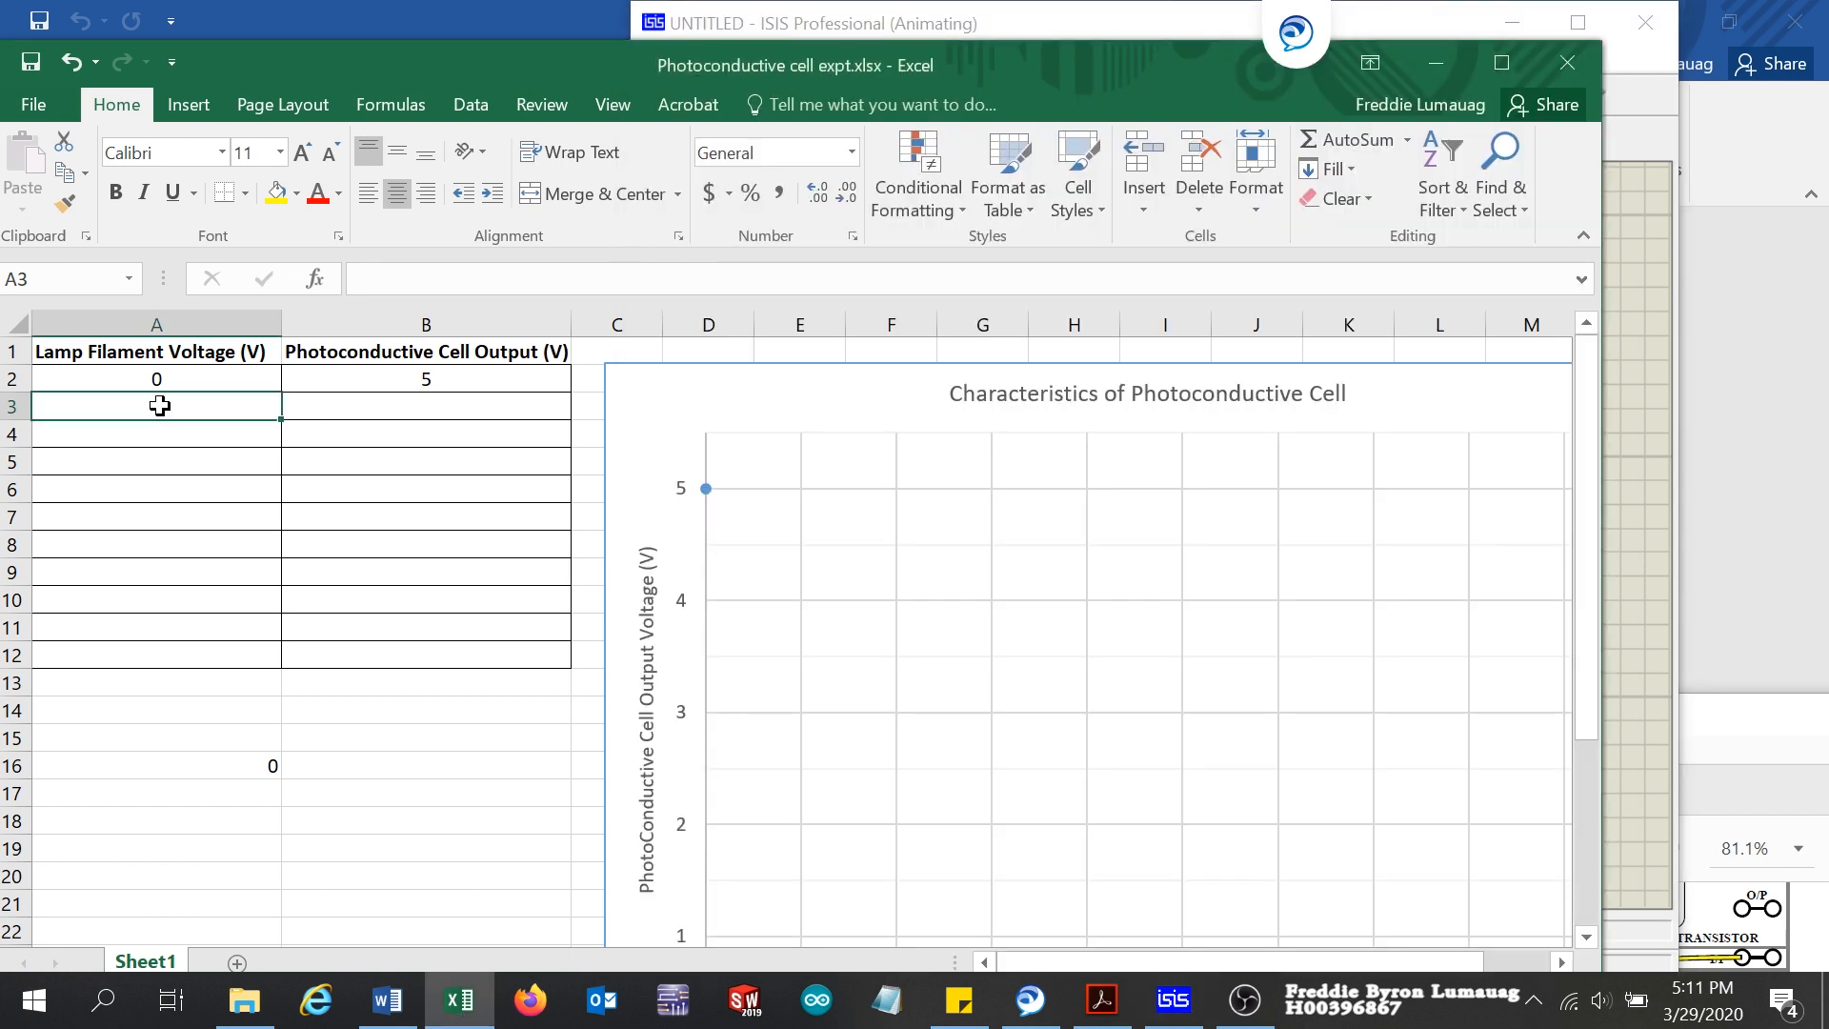
type("1")
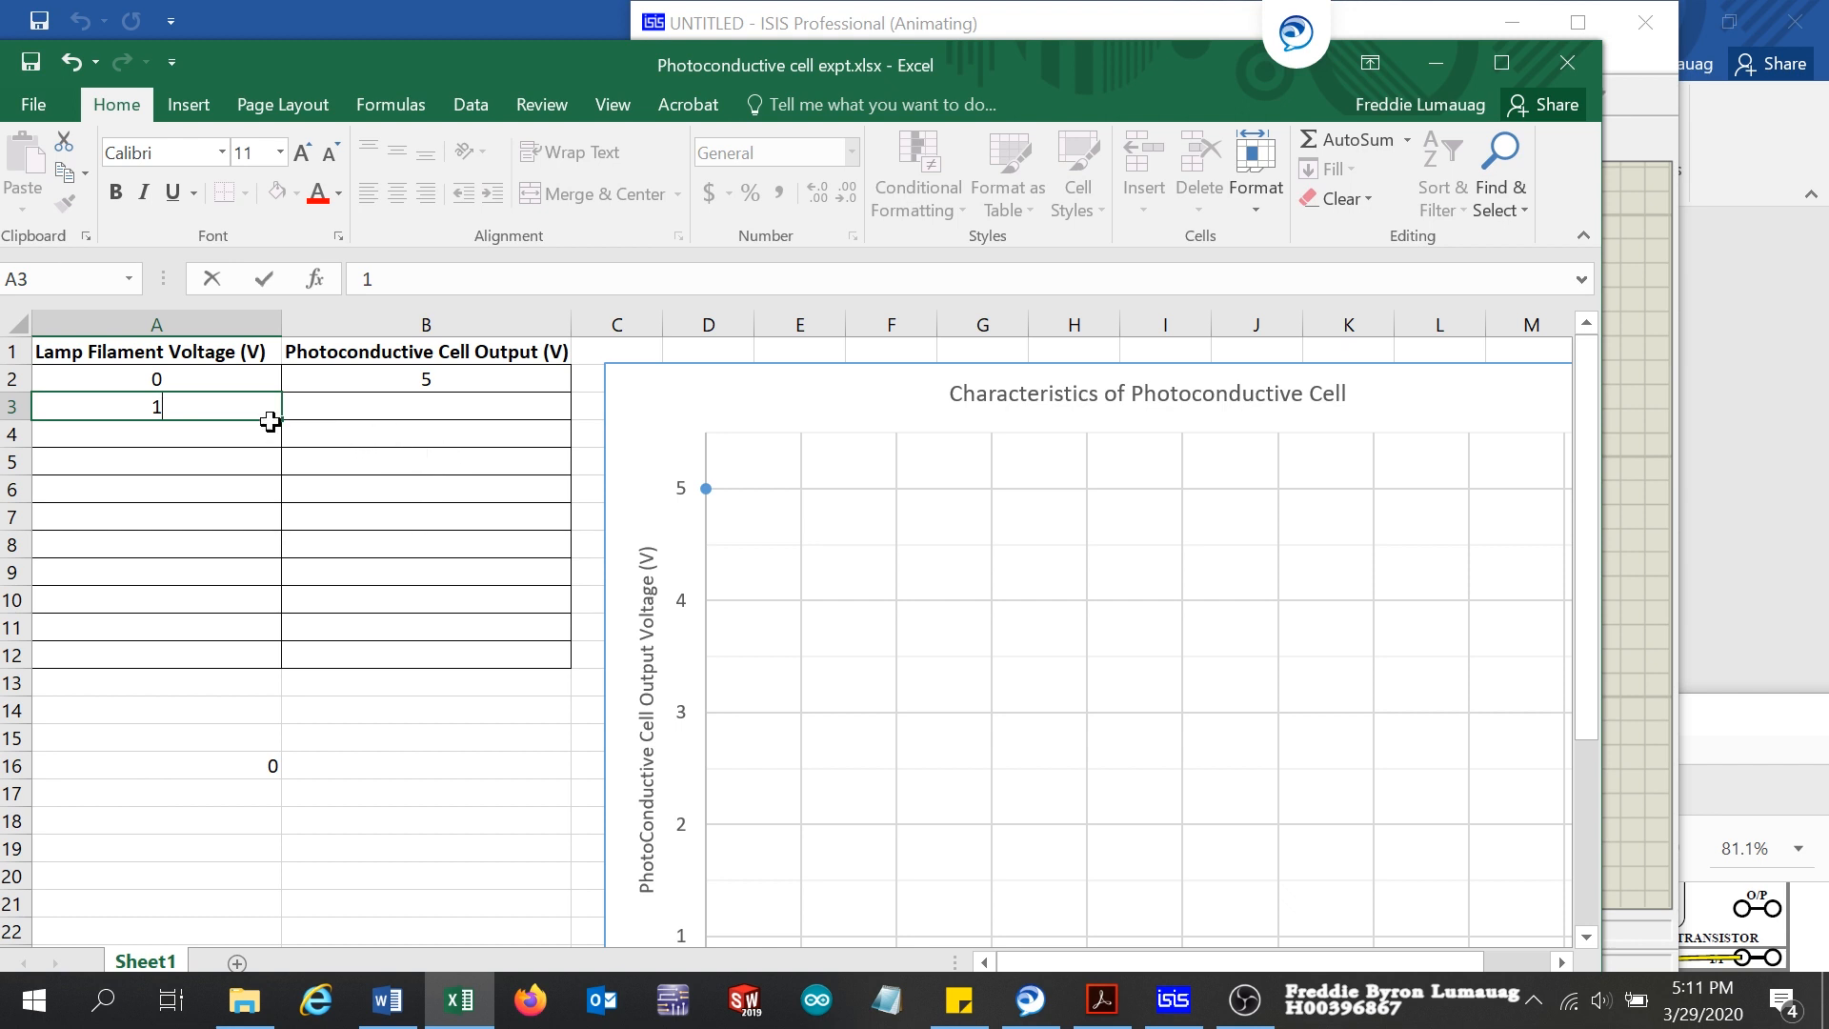
left_click(432, 409)
left_click_drag(1405, 24, 1548, 20)
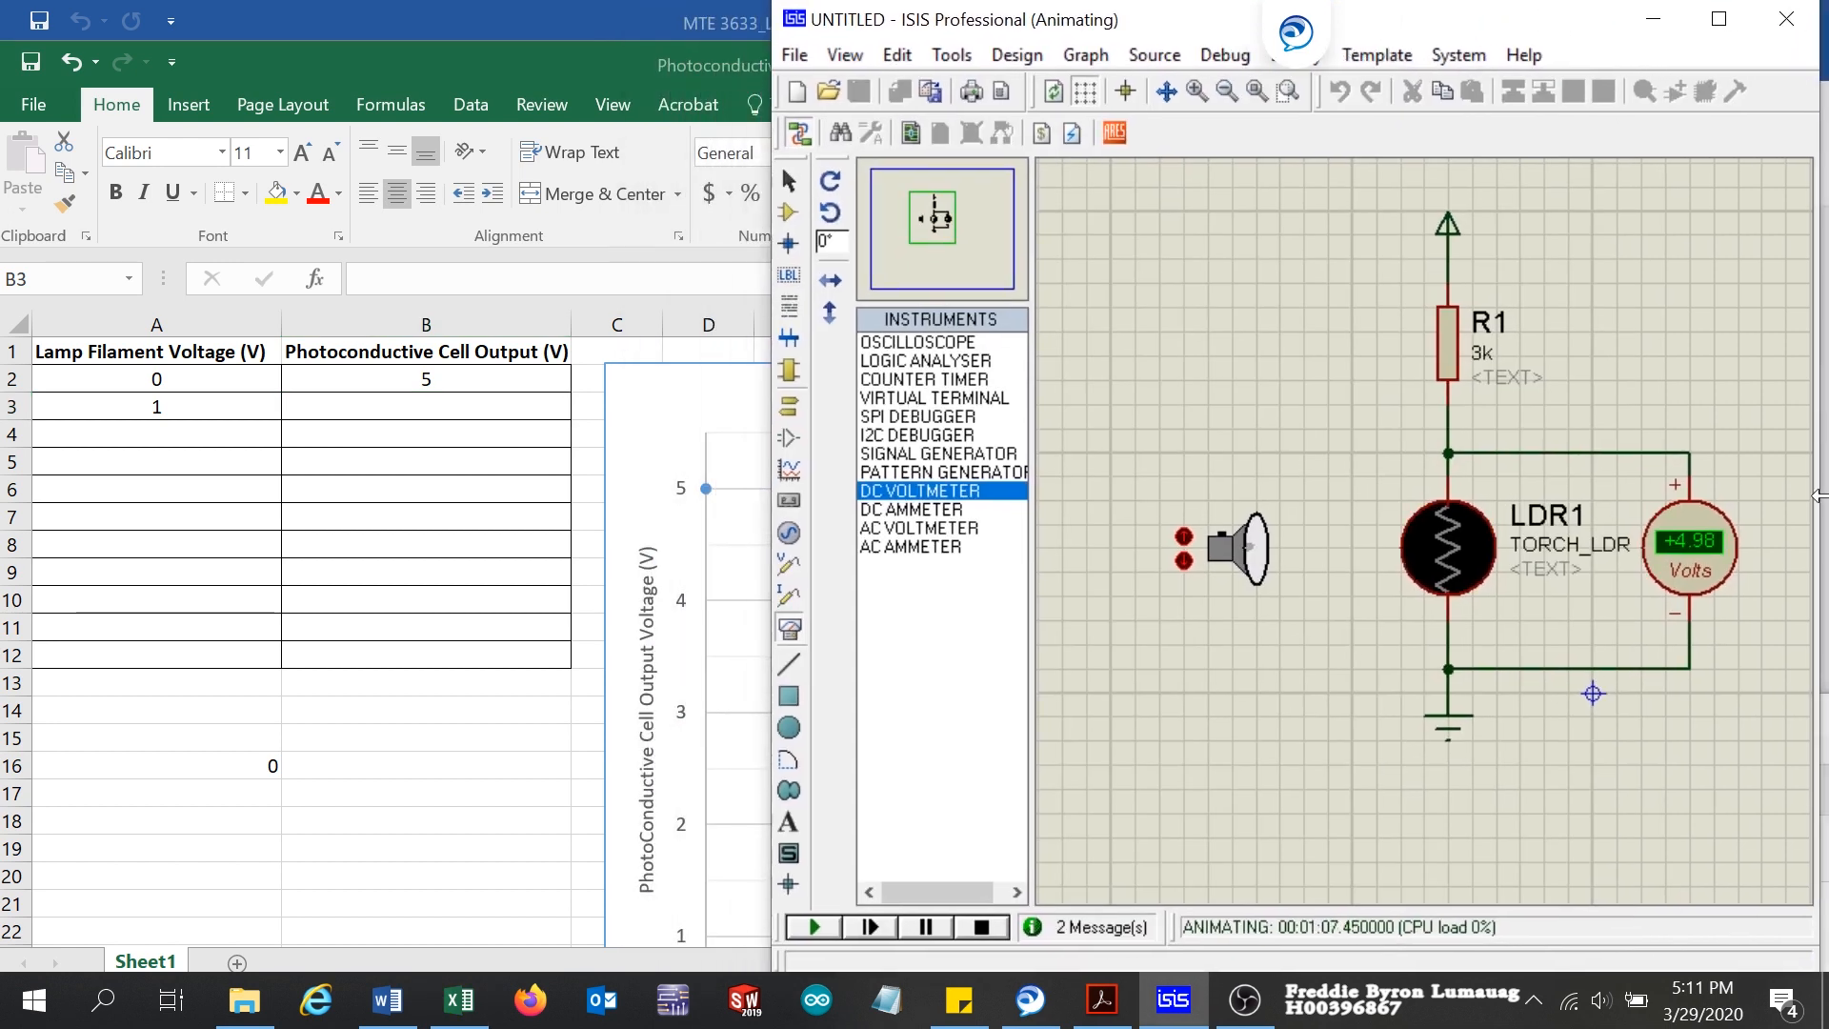
left_click(415, 398)
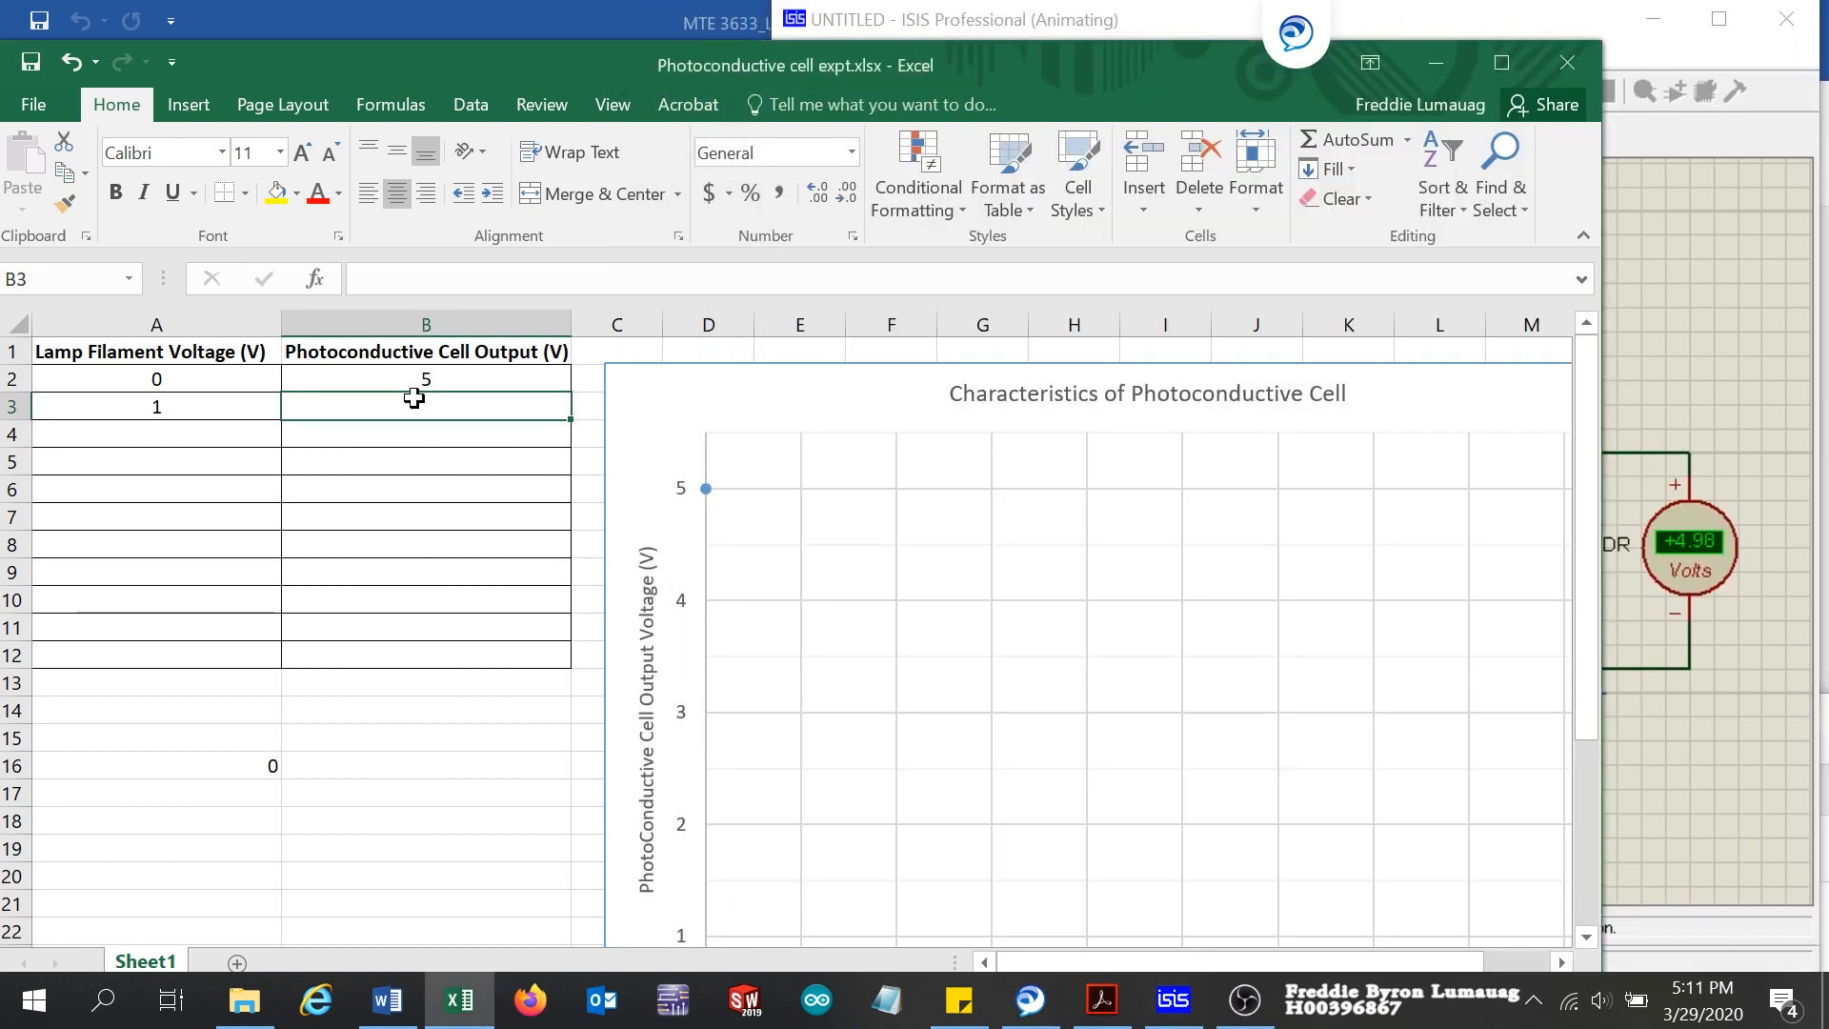
type("4.98")
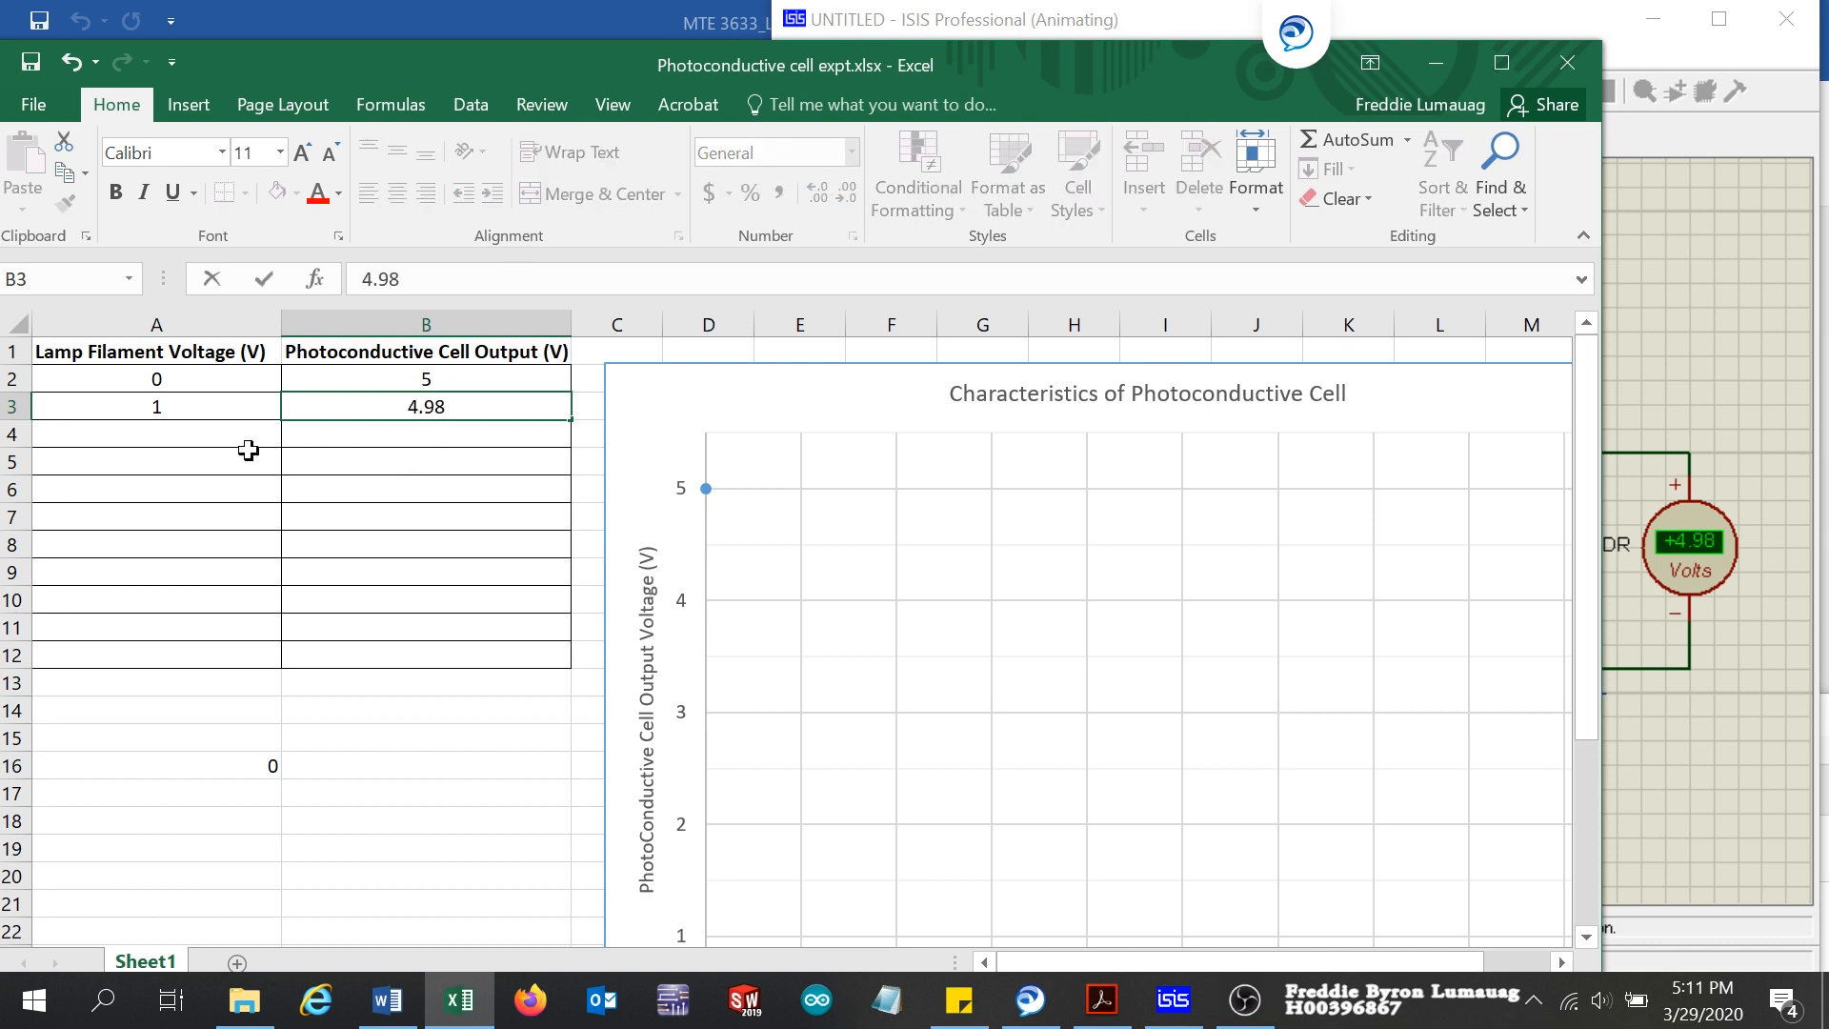
left_click(157, 438)
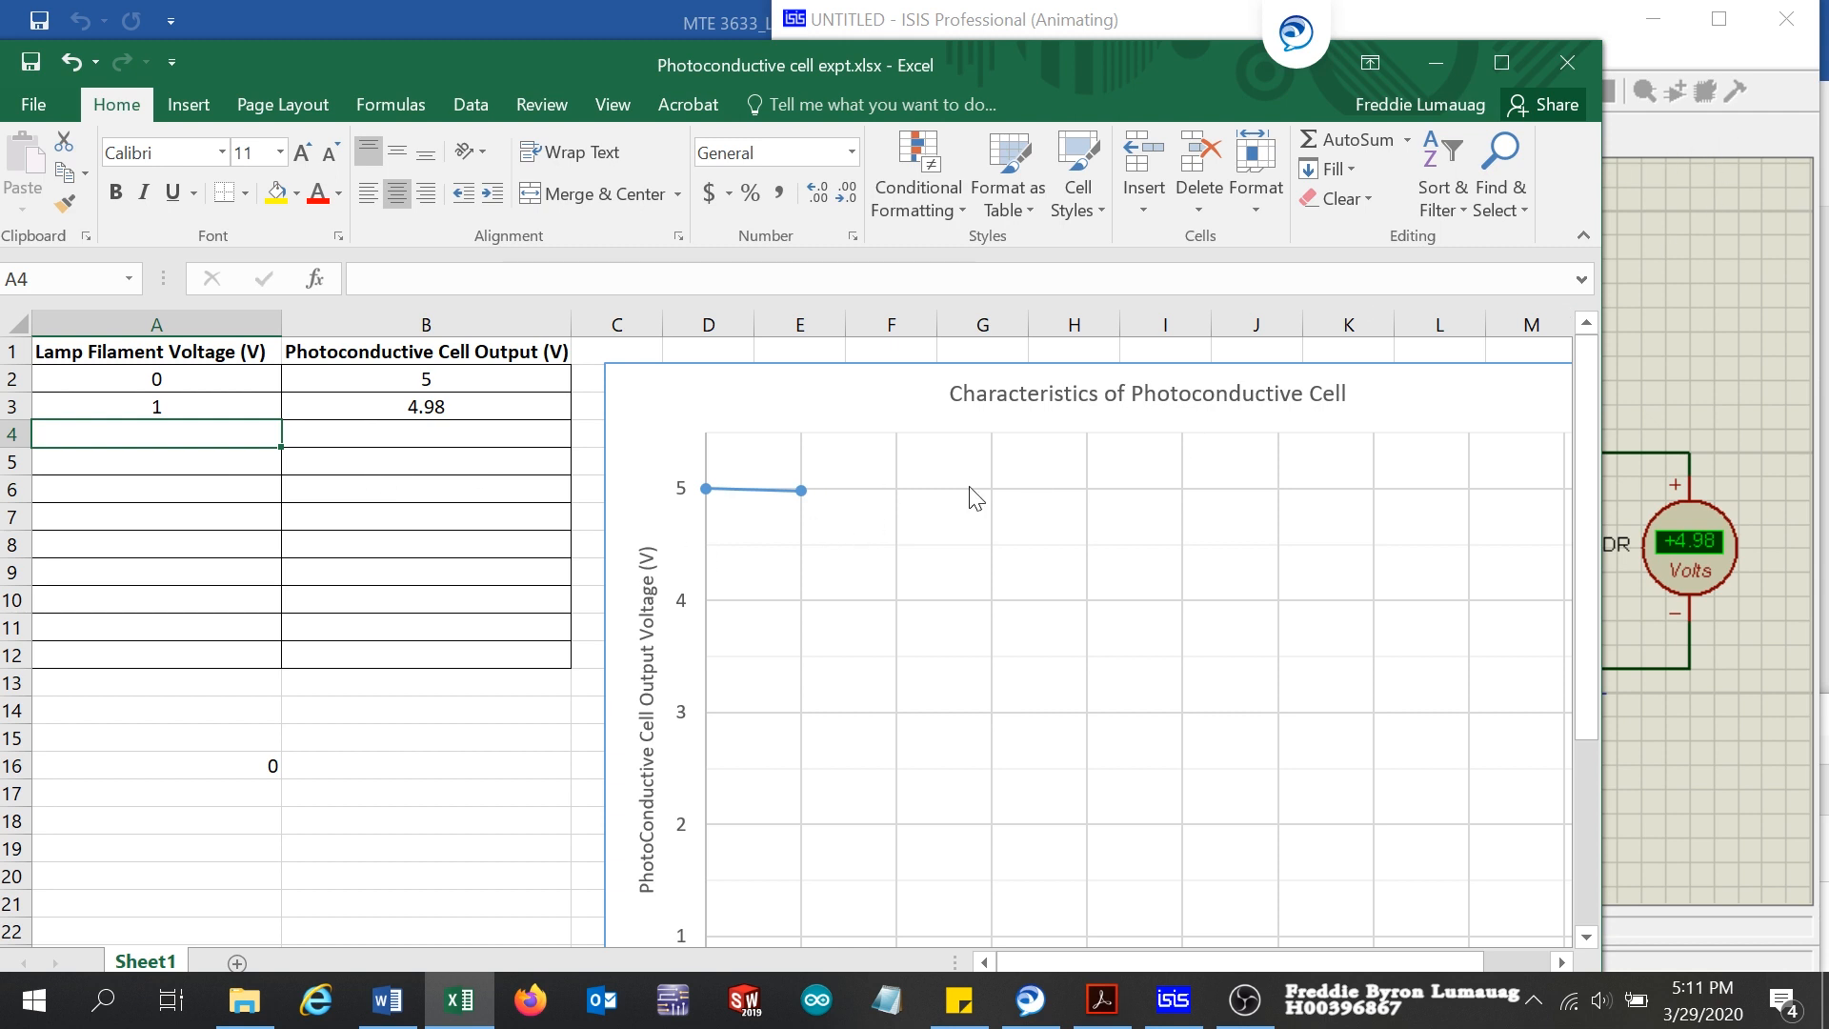
Step: Brighten the torch in the ISIS simulation and record lamp filament voltage 2 in A4 and cell output 4.93 in B4 in Excel
left_click(1650, 135)
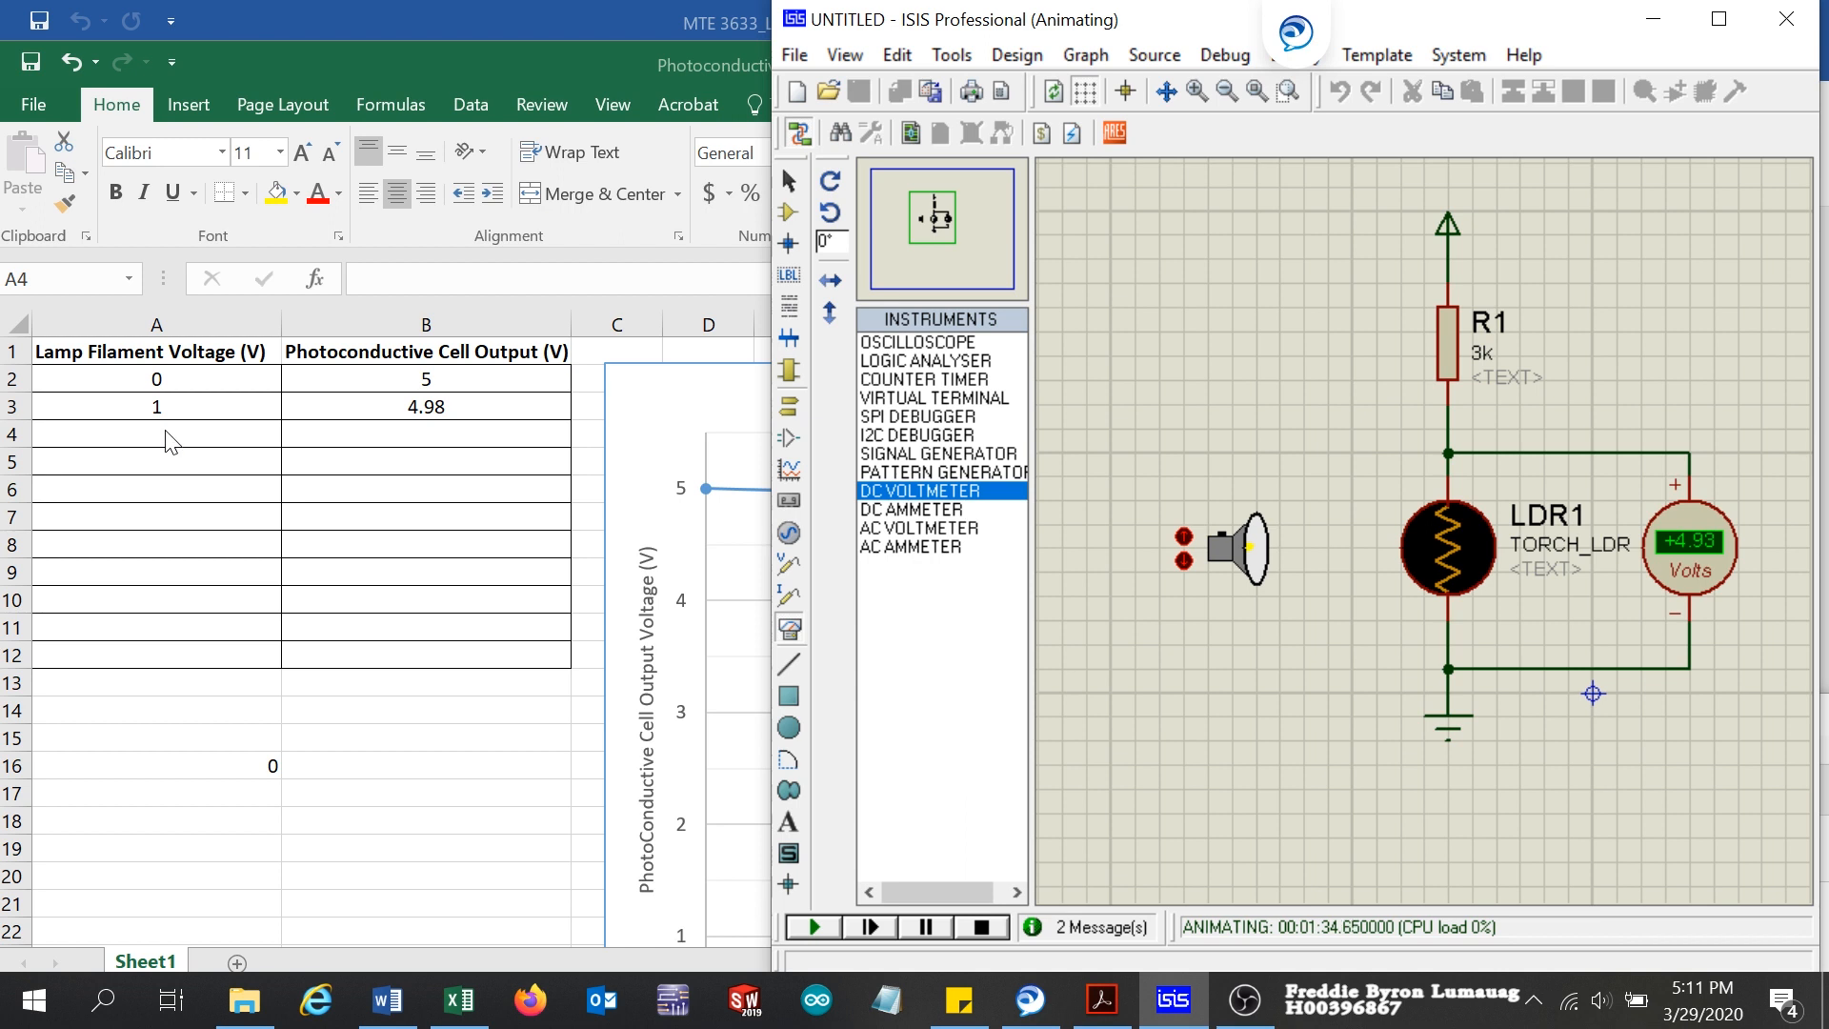
left_click(521, 59)
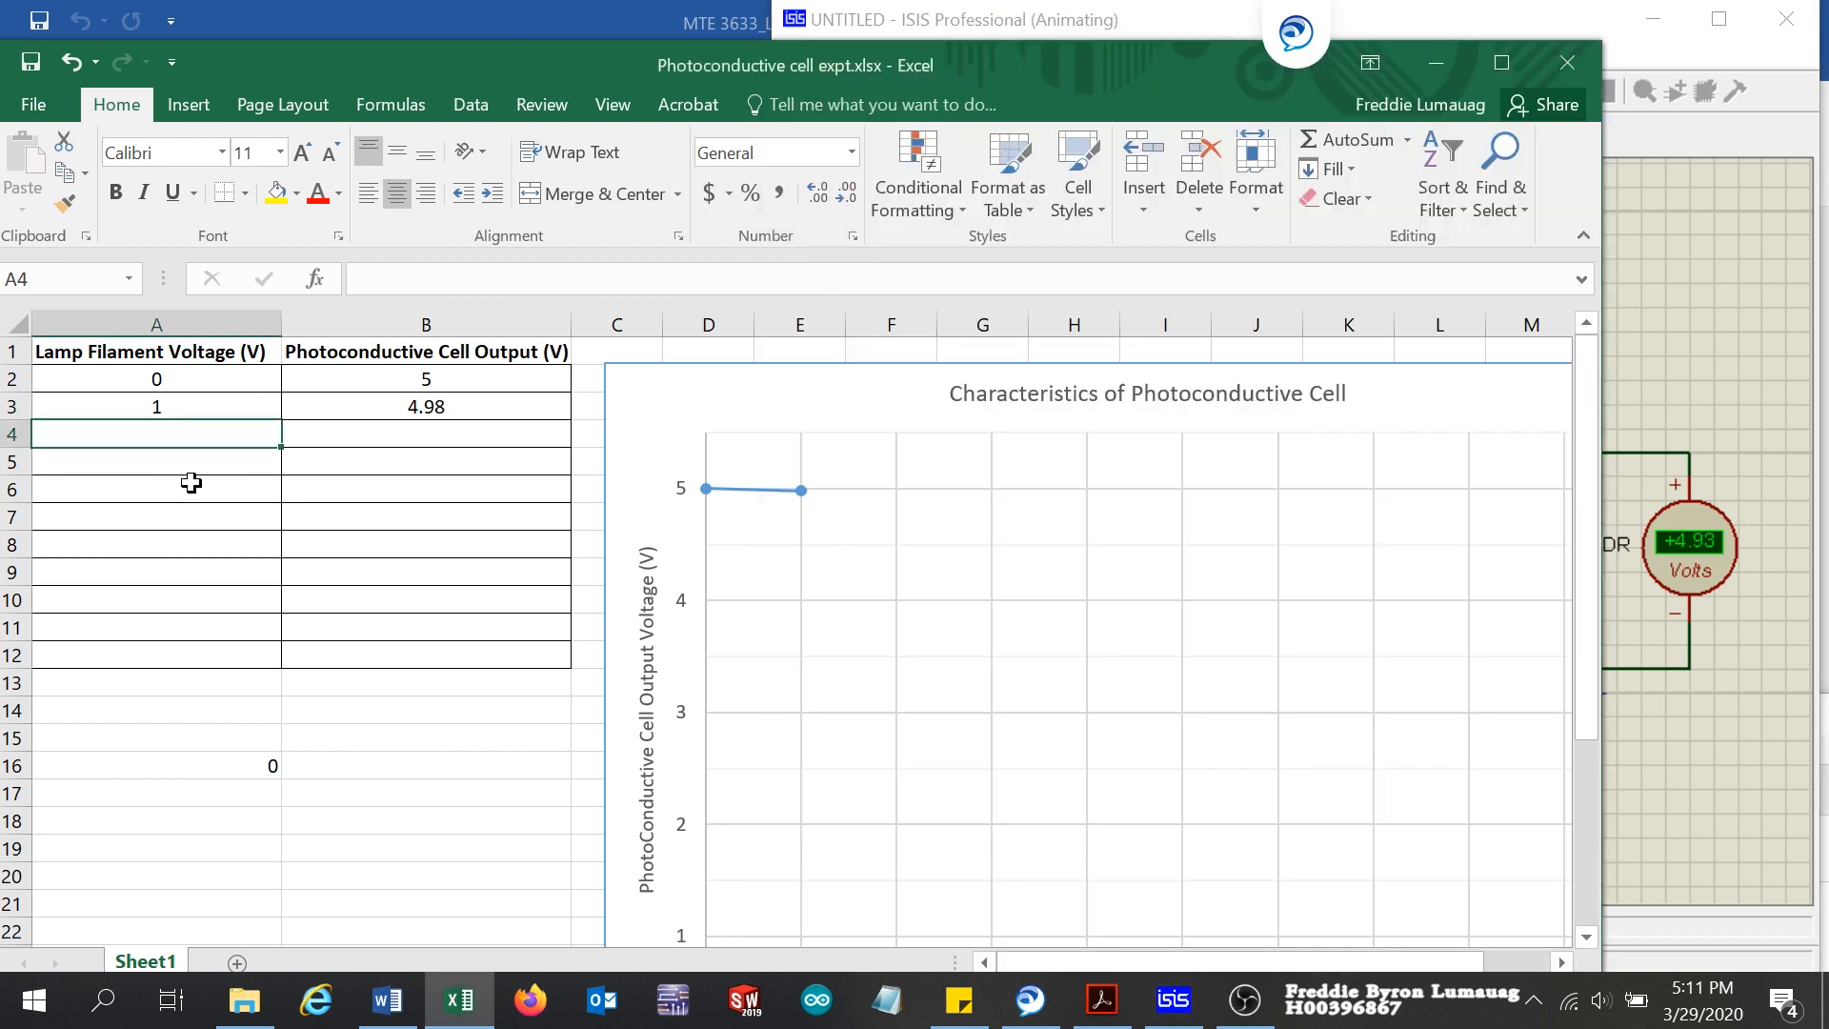
type("2")
left_click(444, 434)
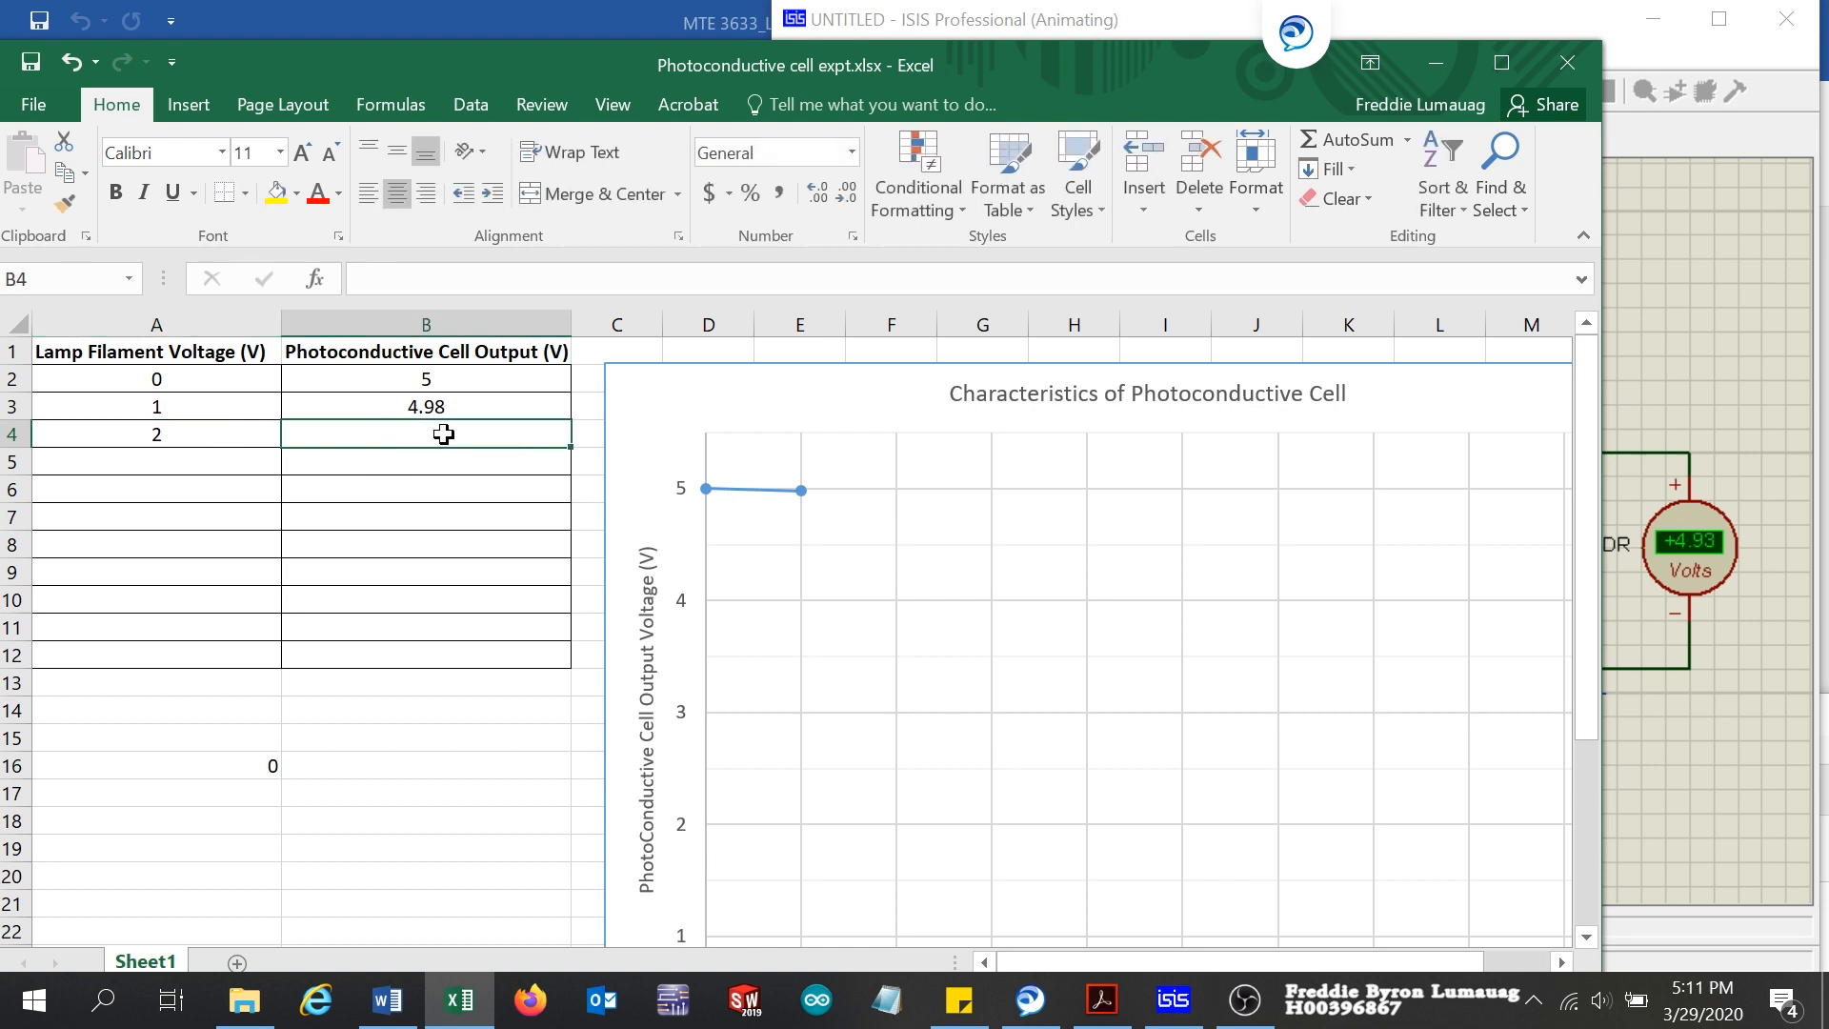
type("4")
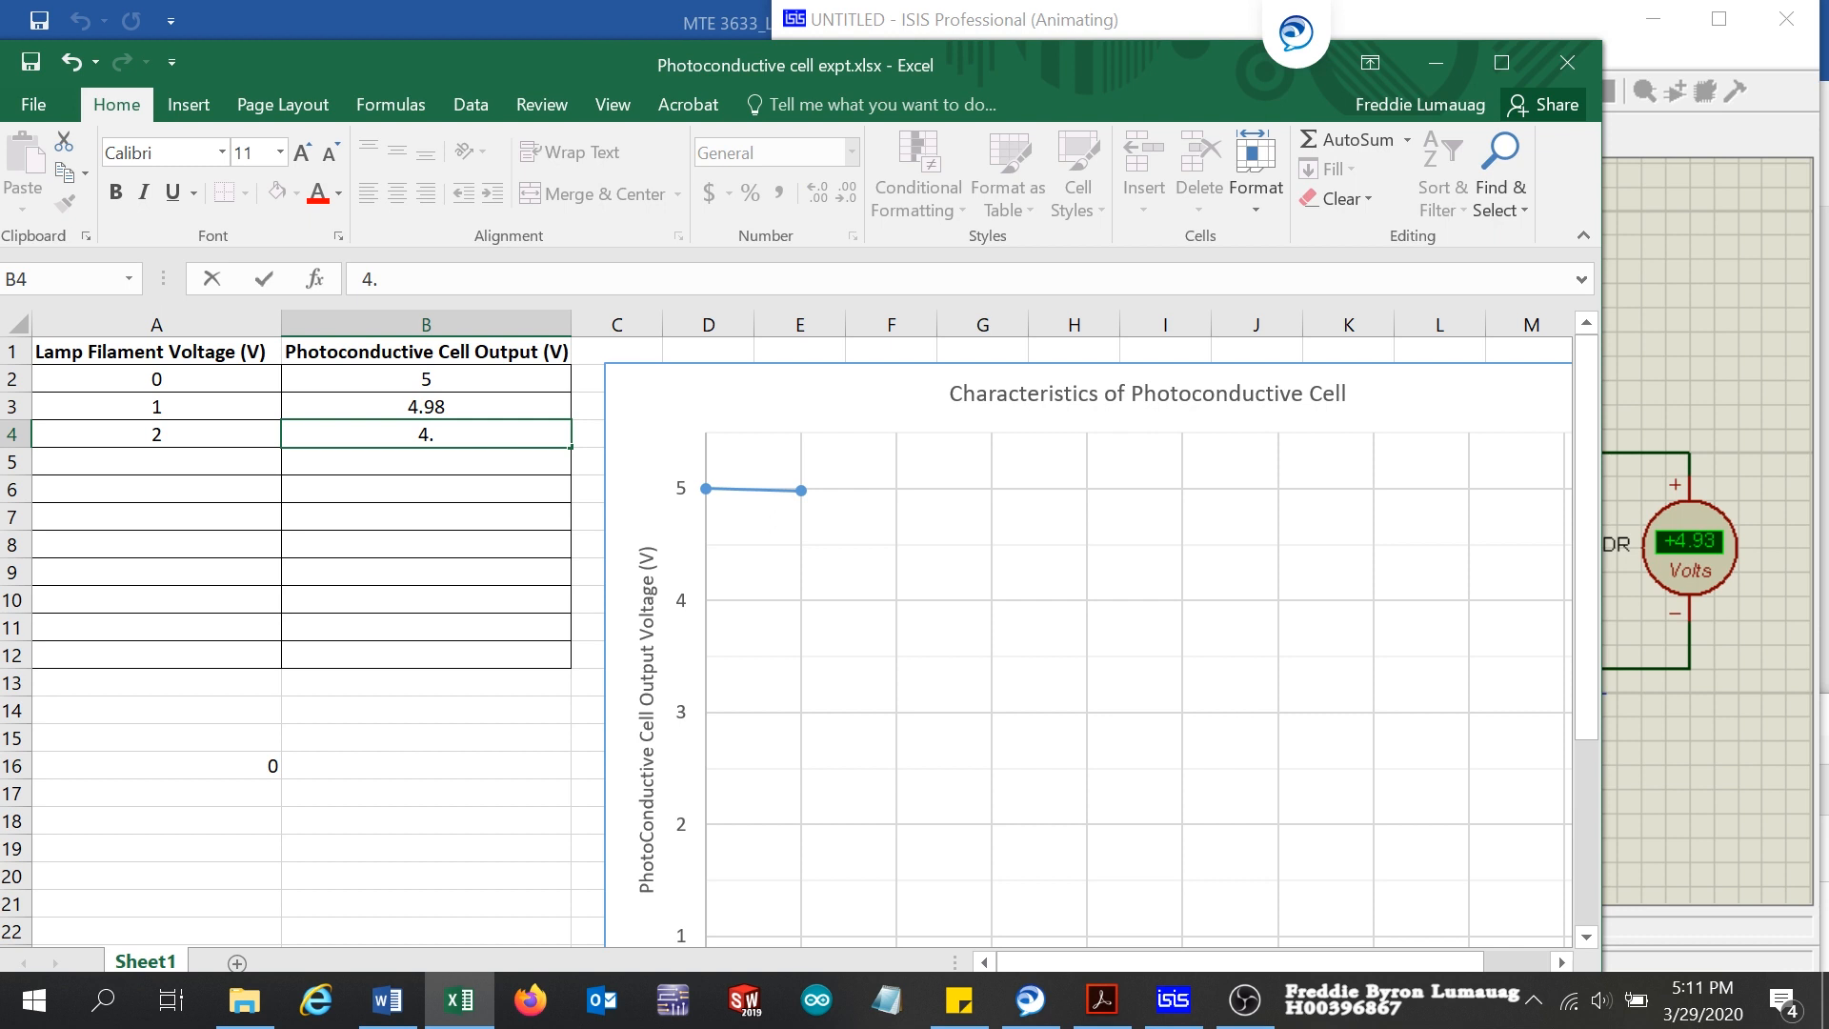
type(".93")
left_click(165, 460)
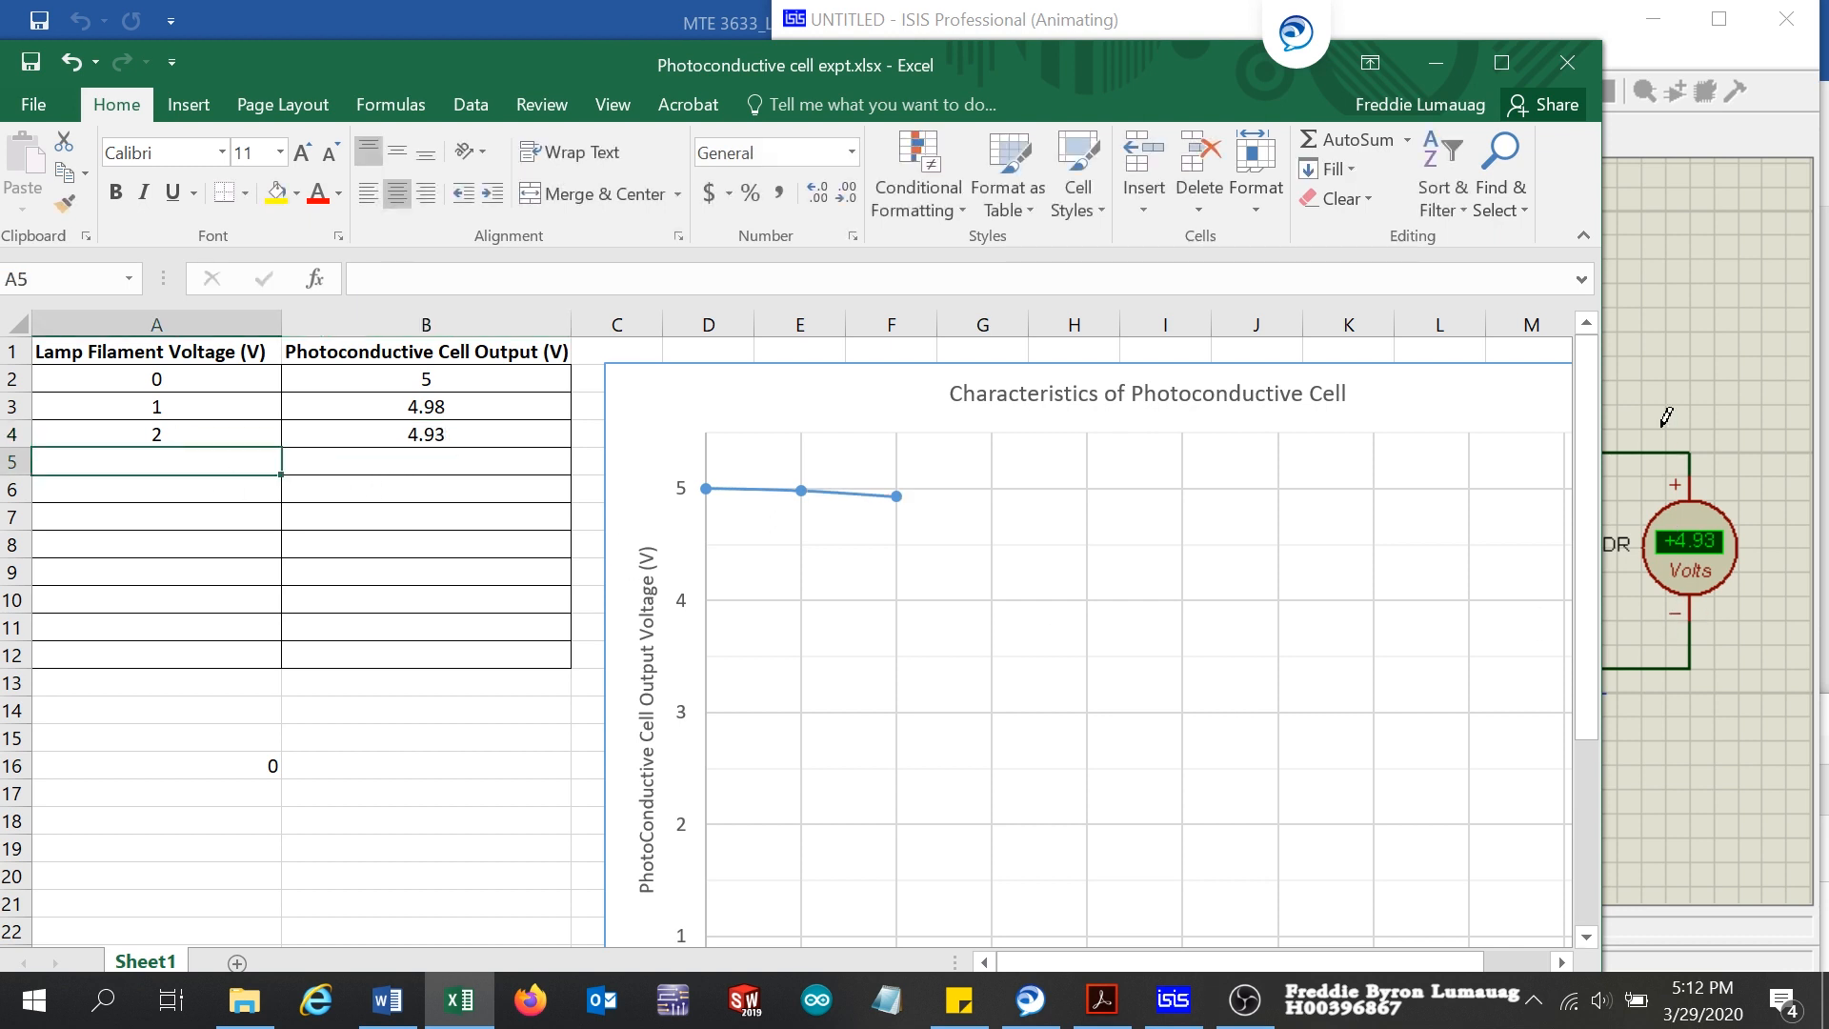
Step: Brighten the torch one level in ISIS and record lamp filament voltage 3 in A5 and cell output 4.85 in B5 in Excel
left_click(1668, 335)
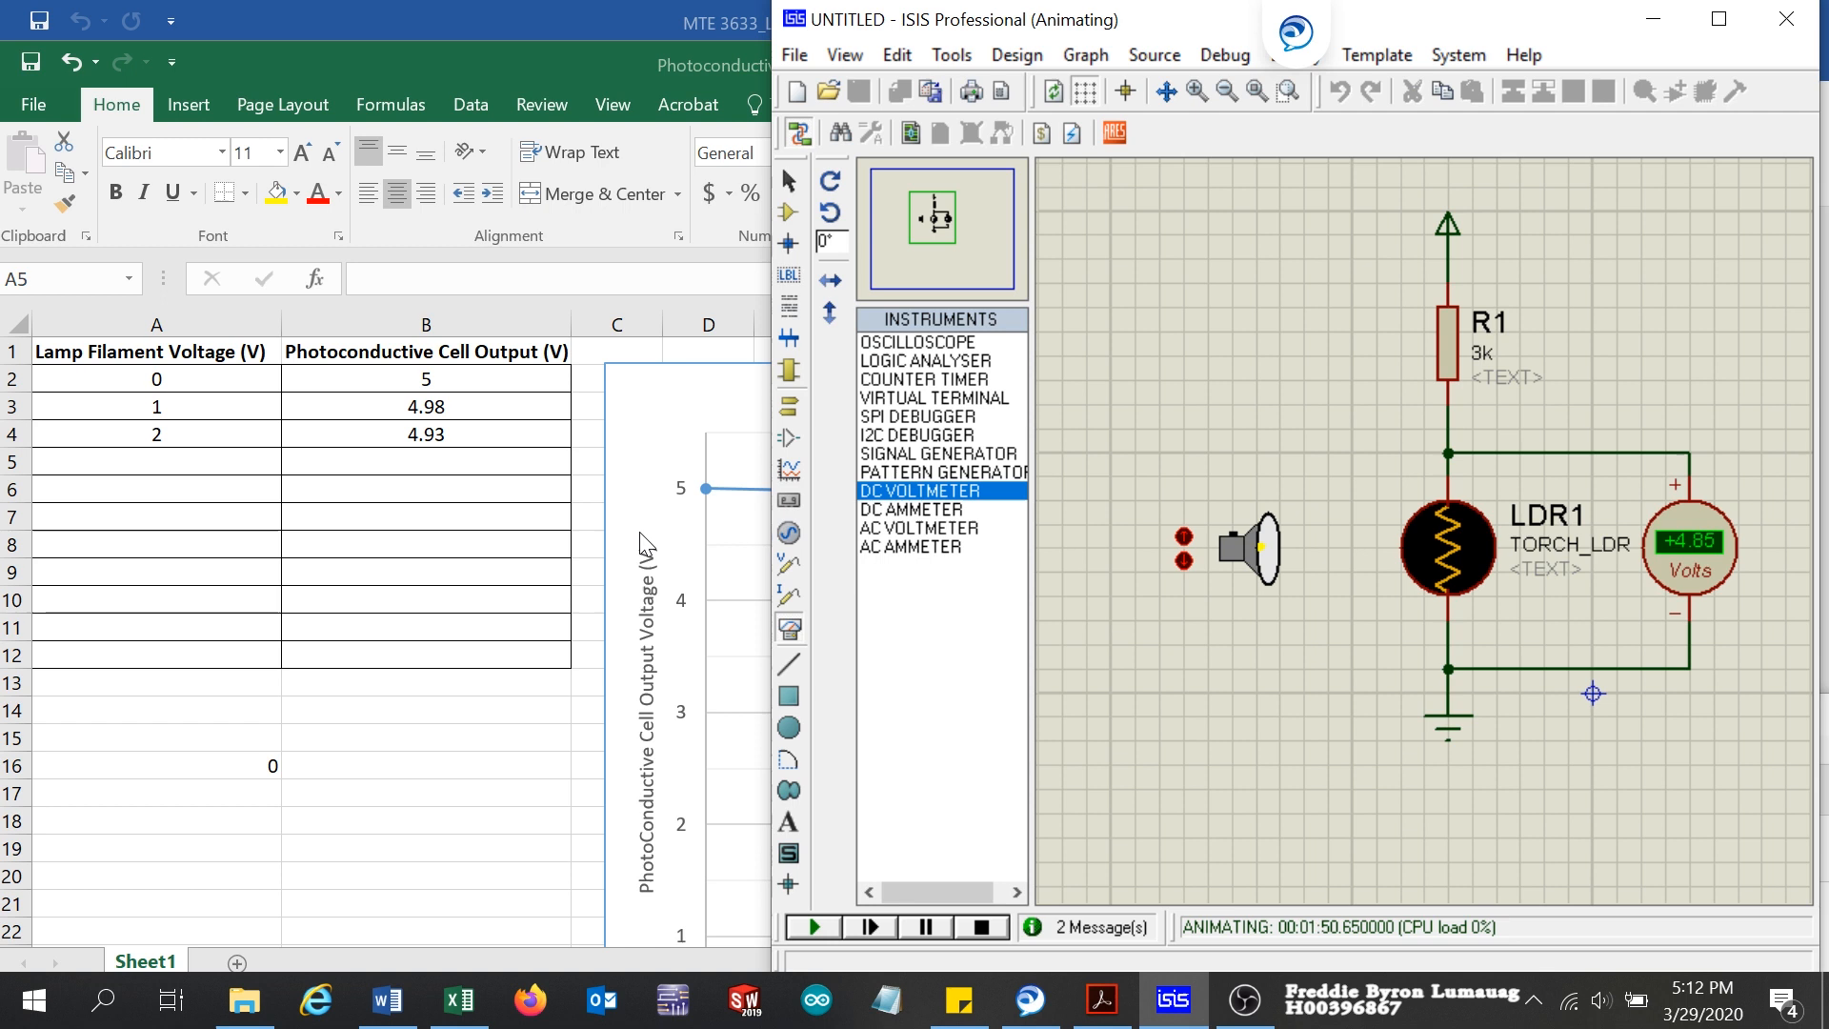
left_click(171, 465)
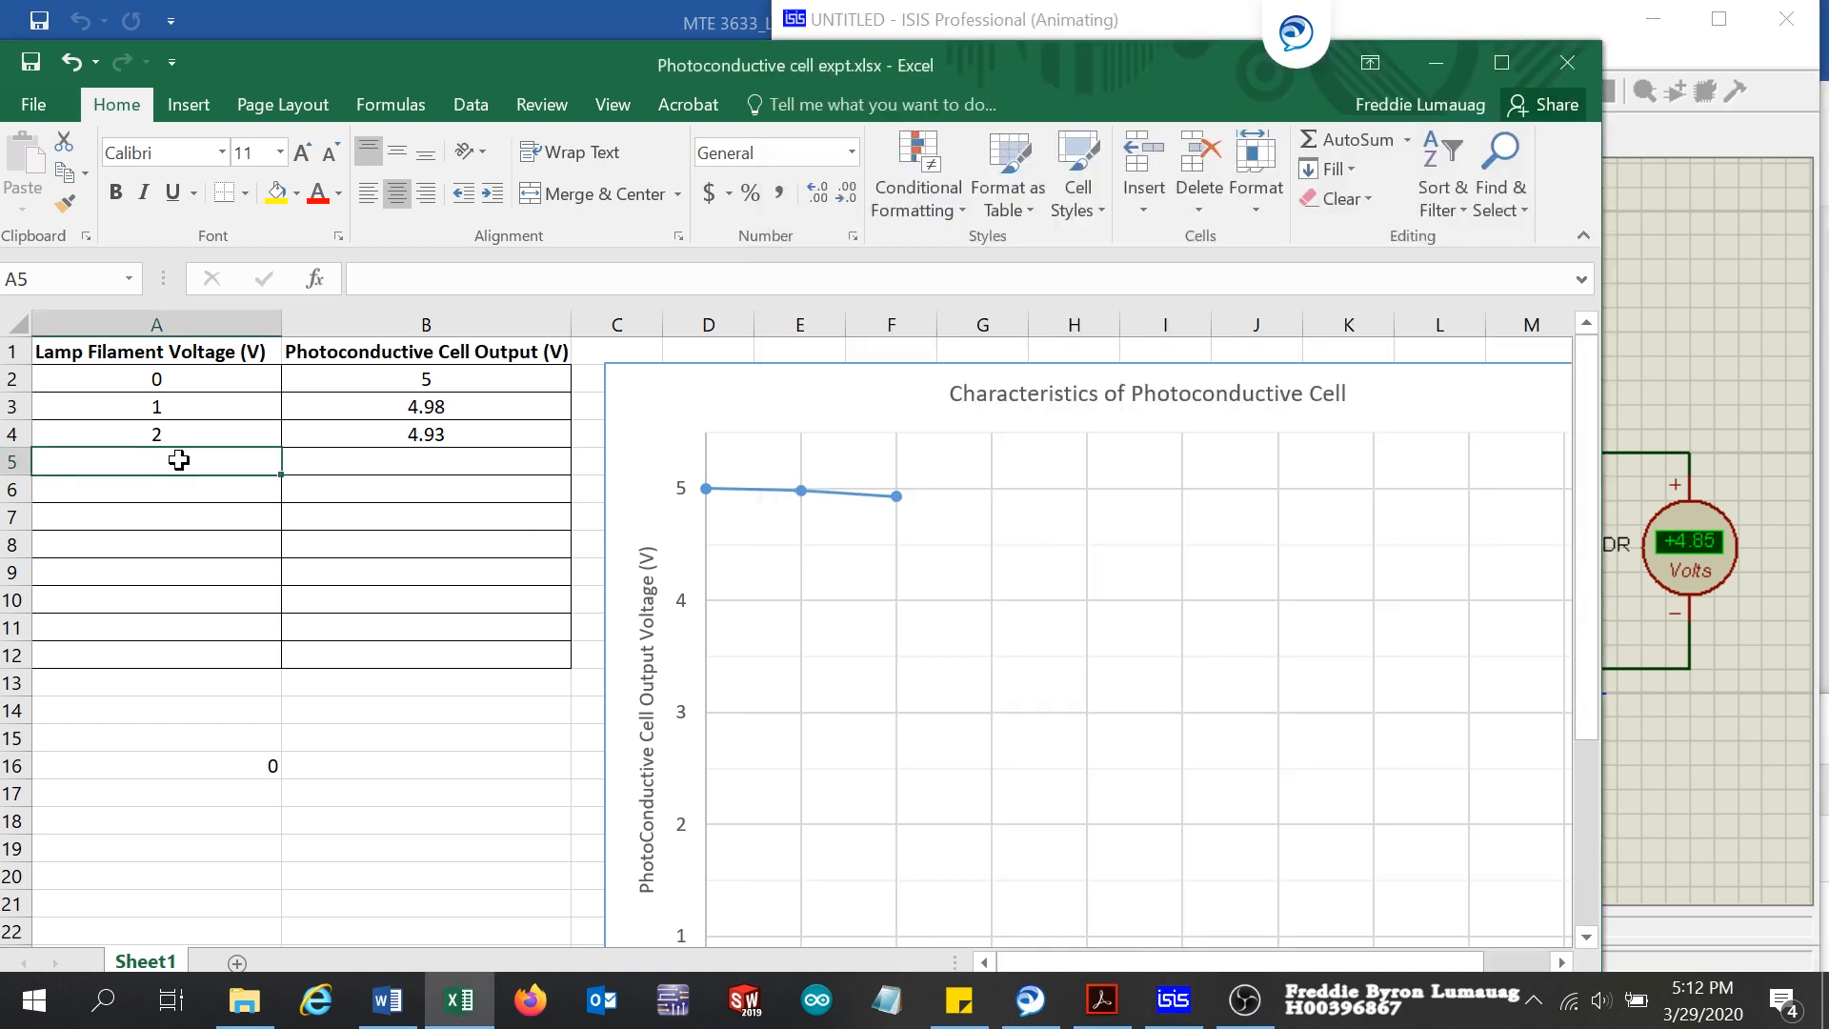
type("3")
left_click(446, 458)
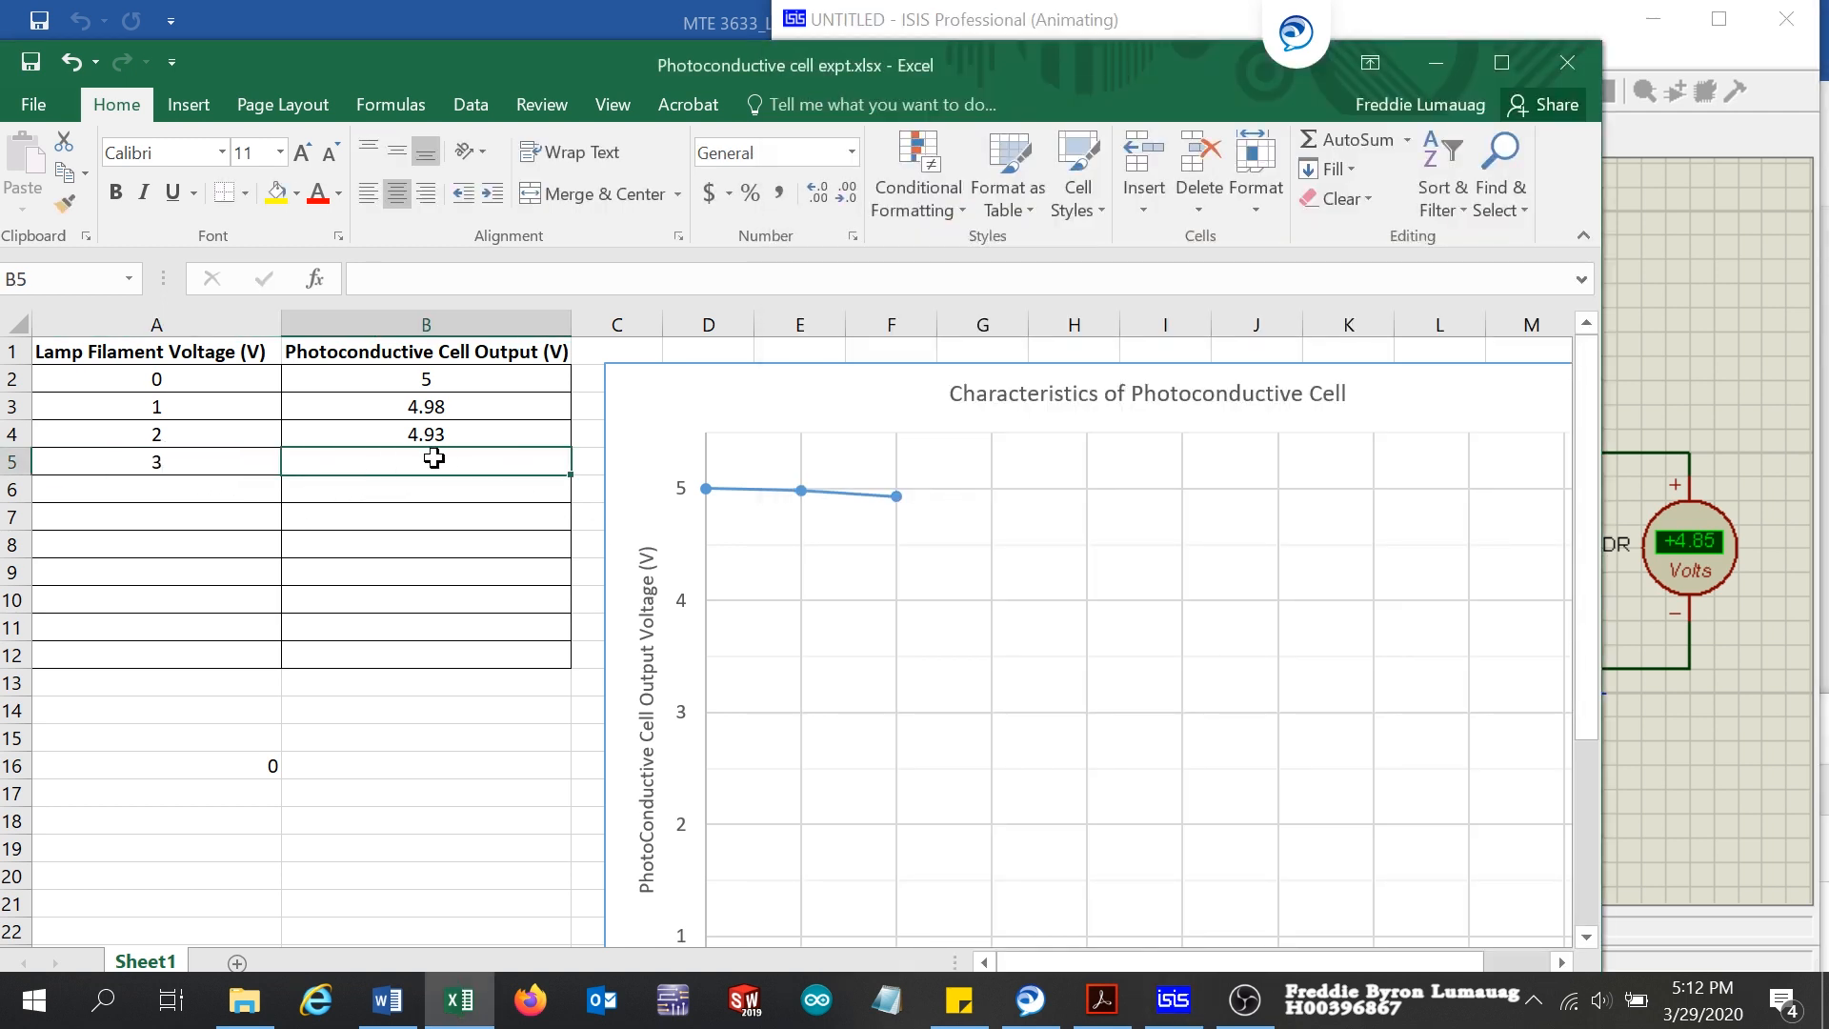
type("4.")
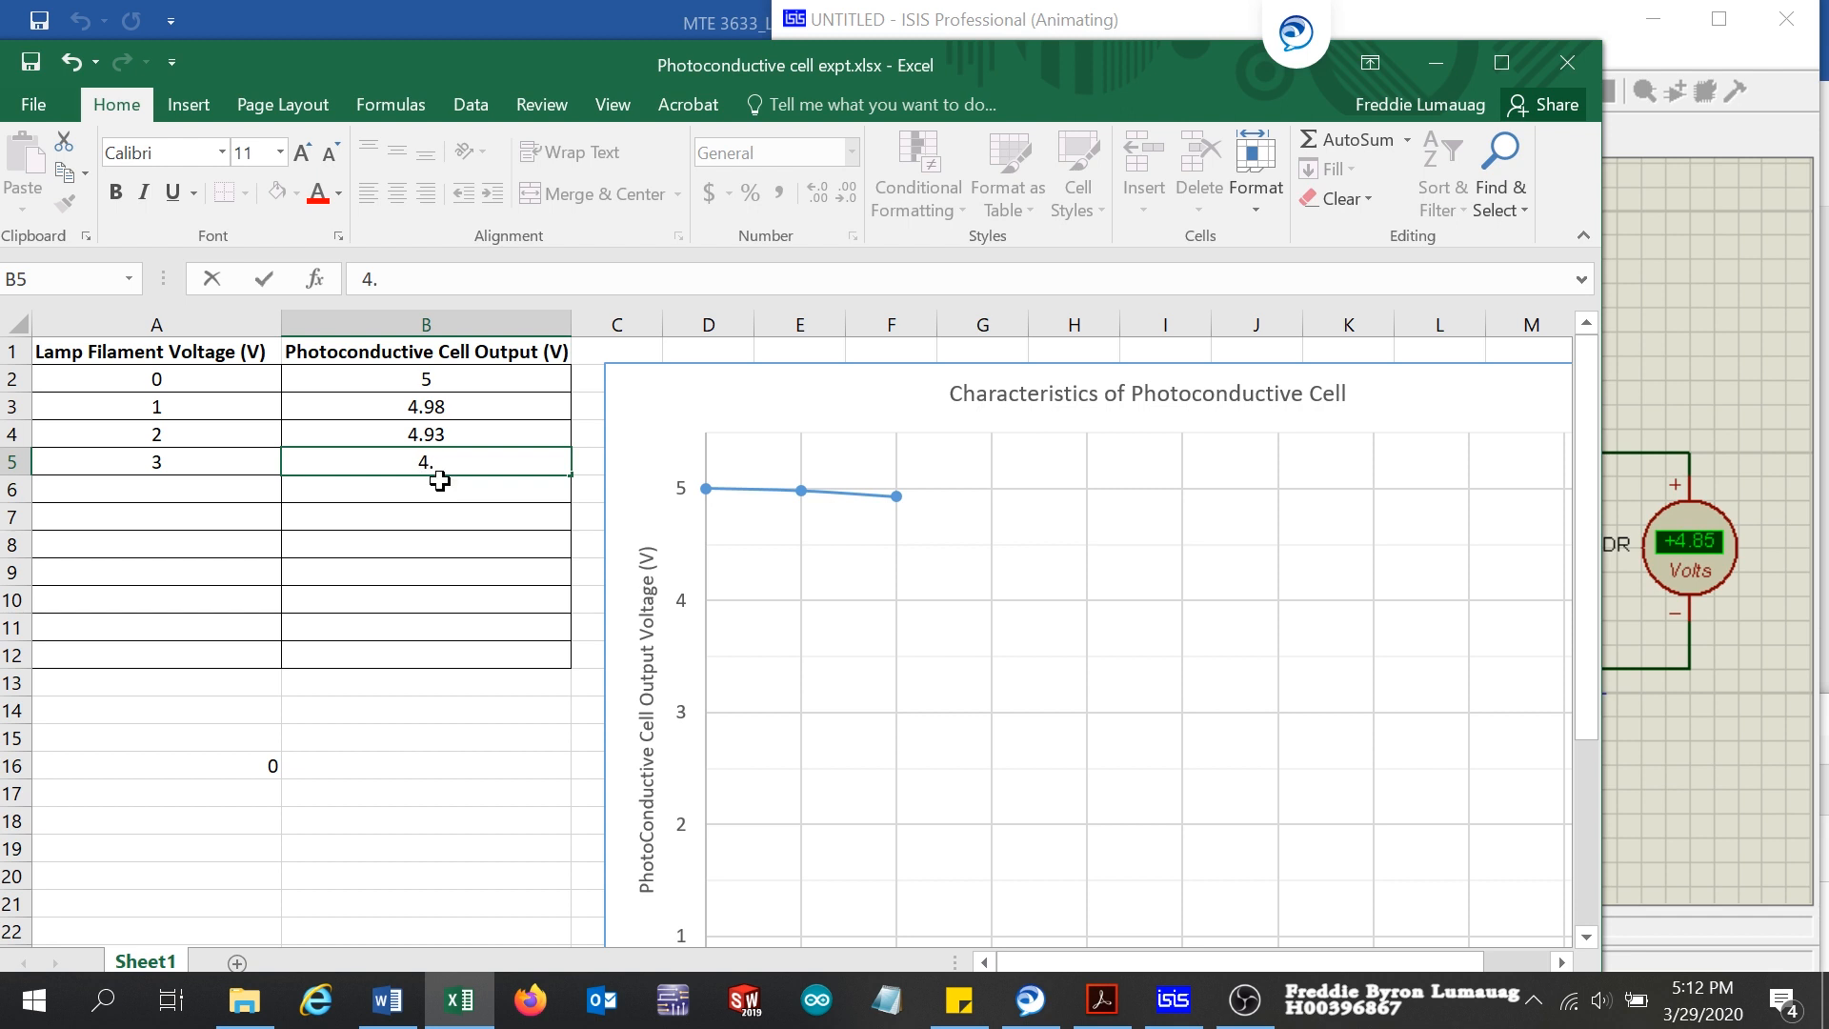
type("85")
left_click(172, 488)
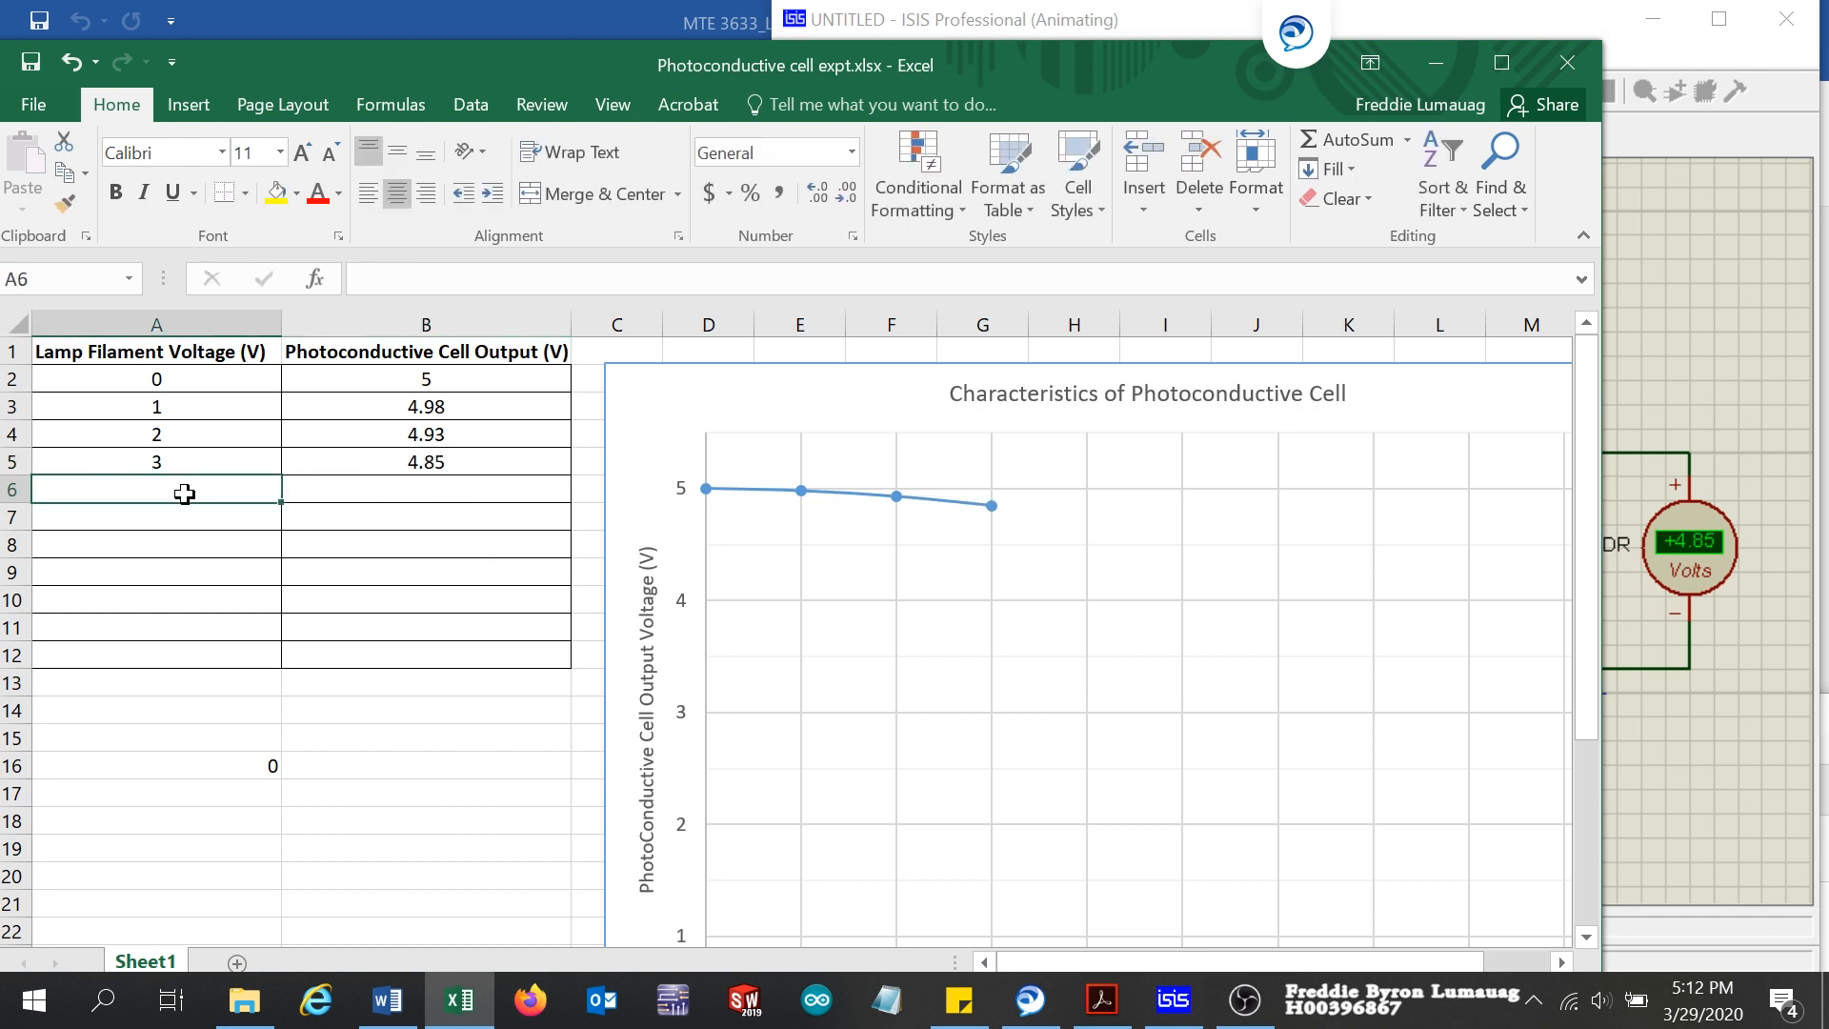
Step: Brighten the torch one level in ISIS and record lamp filament voltage 4 in A6 and cell output 4.72 in B6 in Excel
left_click(1713, 339)
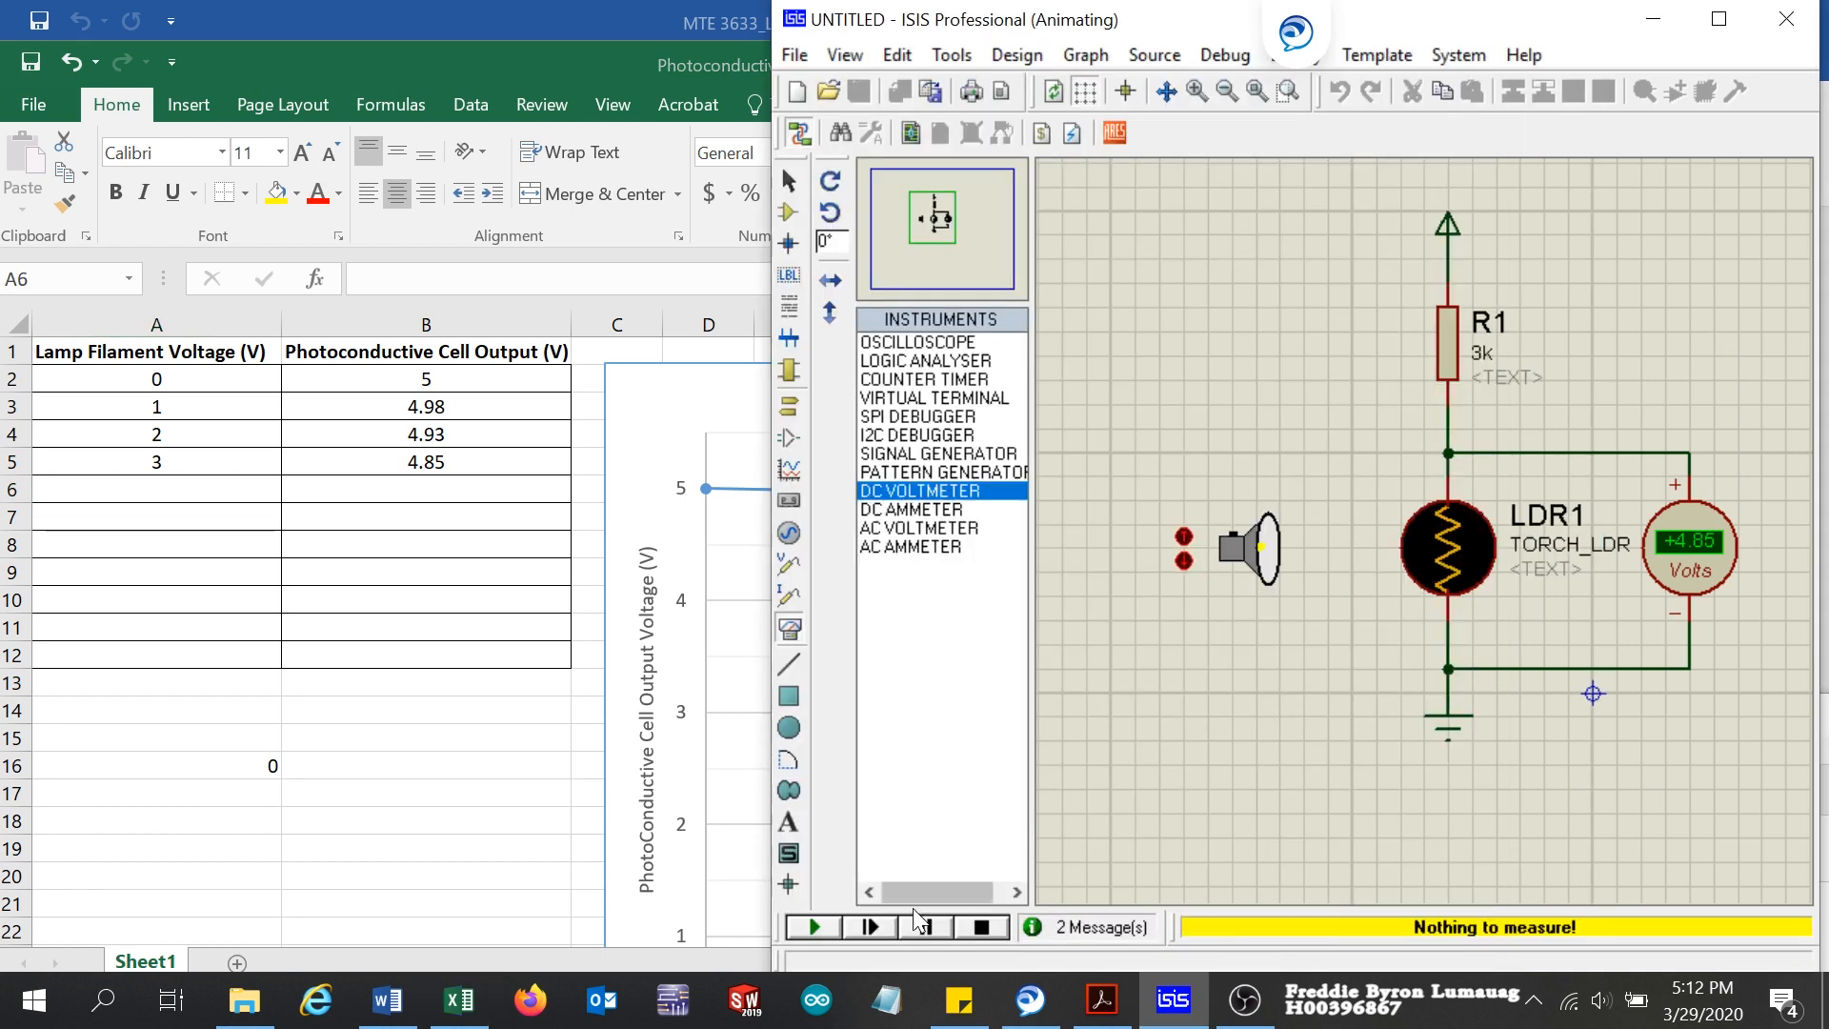
left_click(1184, 540)
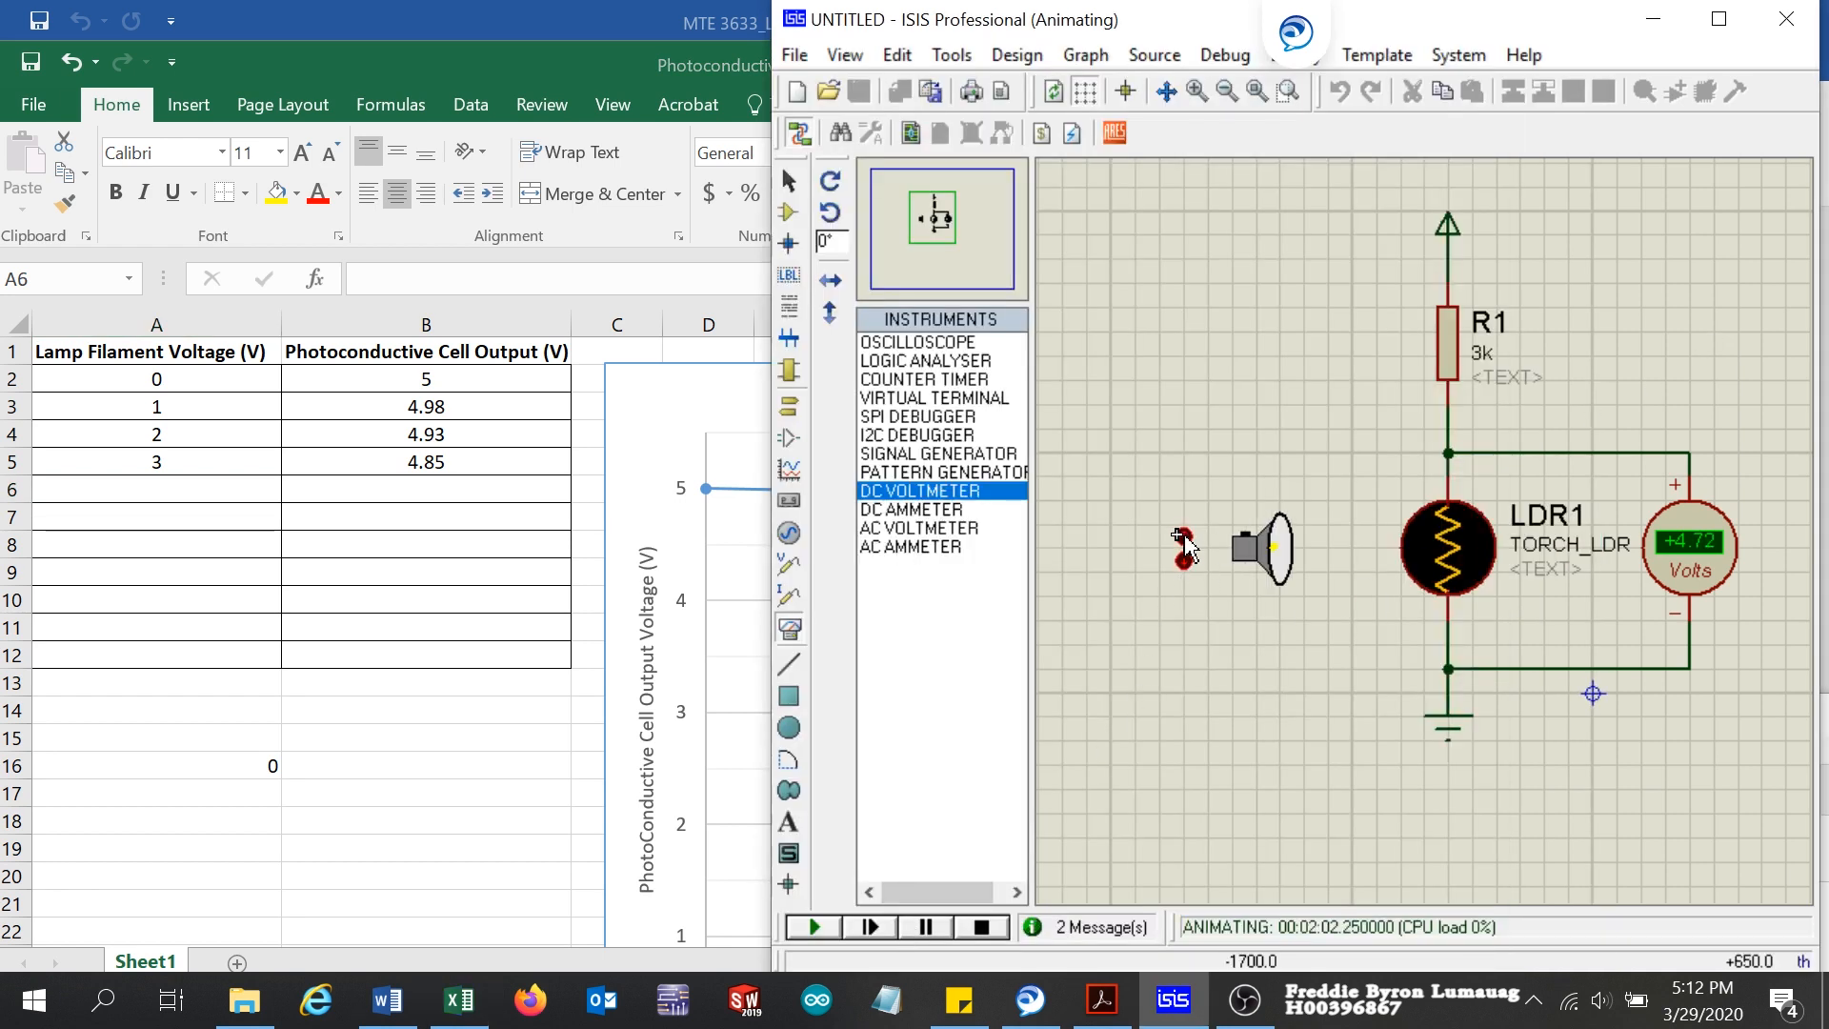
left_click(168, 486)
type("4")
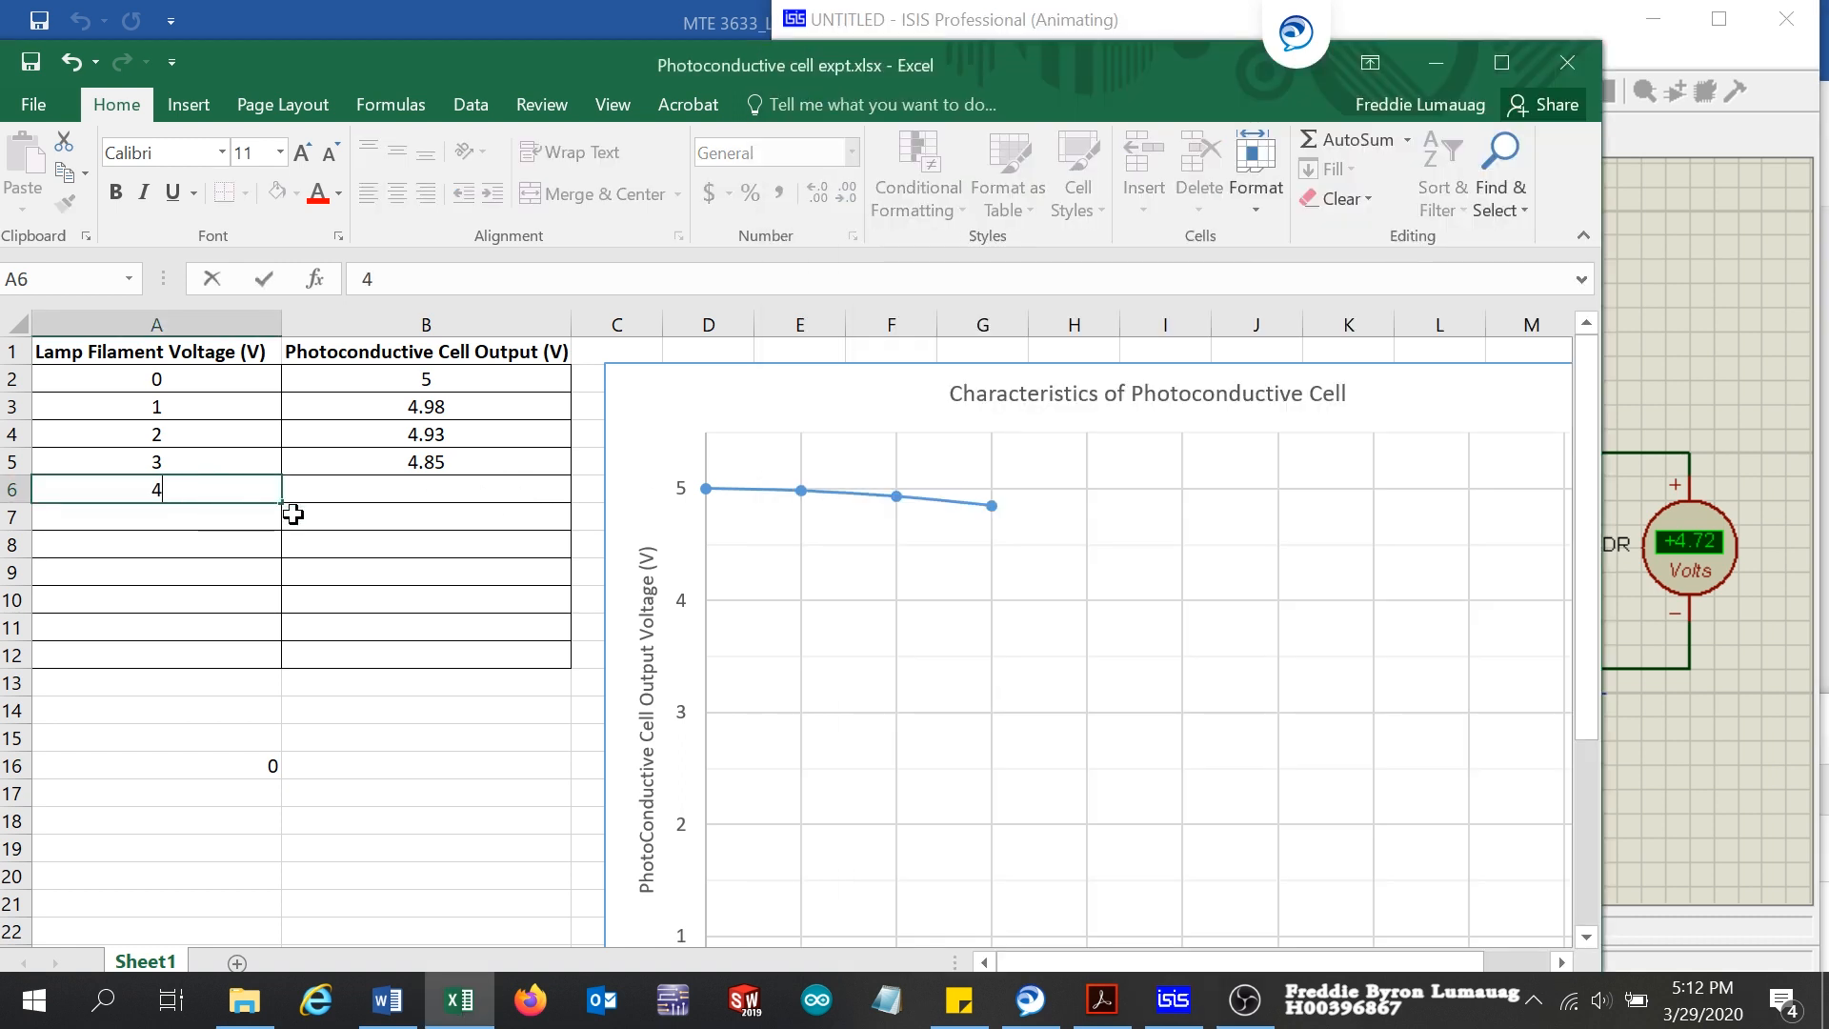
left_click(434, 496)
type("4")
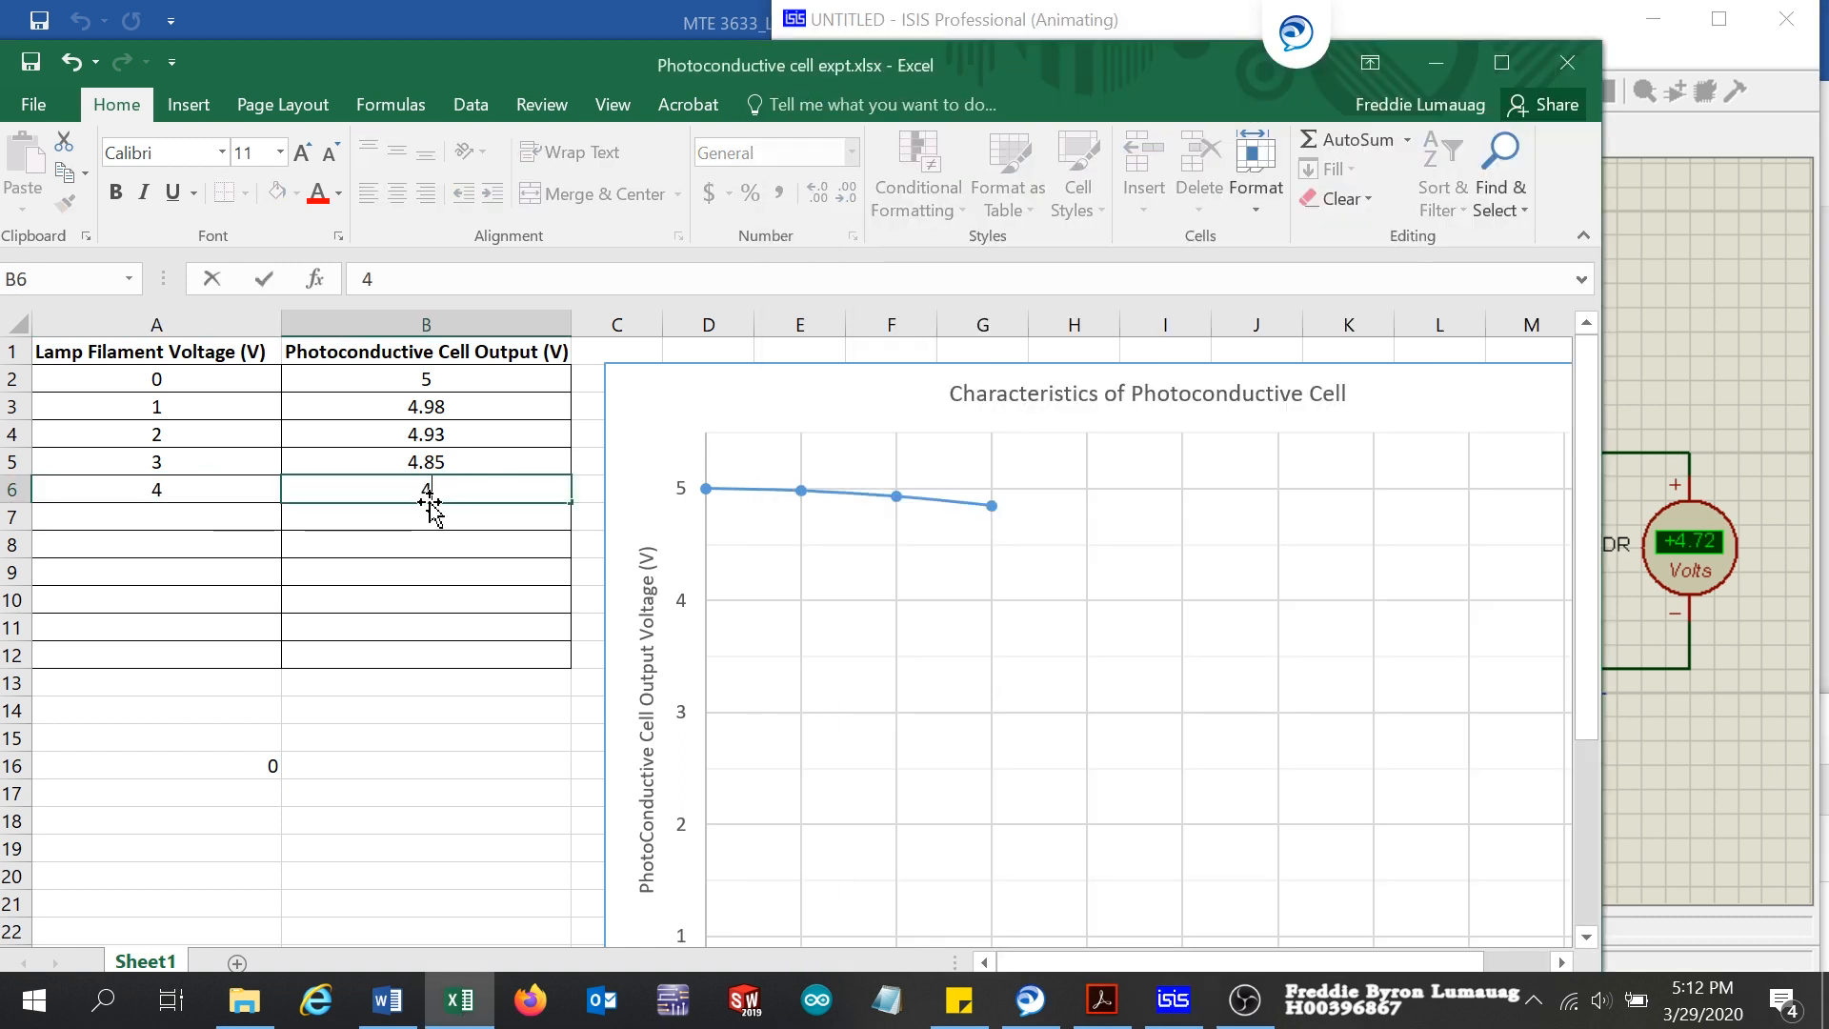
type(".72")
left_click(186, 527)
Step: Brighten the torch one level in ISIS and record lamp filament voltage 5 in A7 and cell output 4.35 in B7 in Excel
left_click(1699, 348)
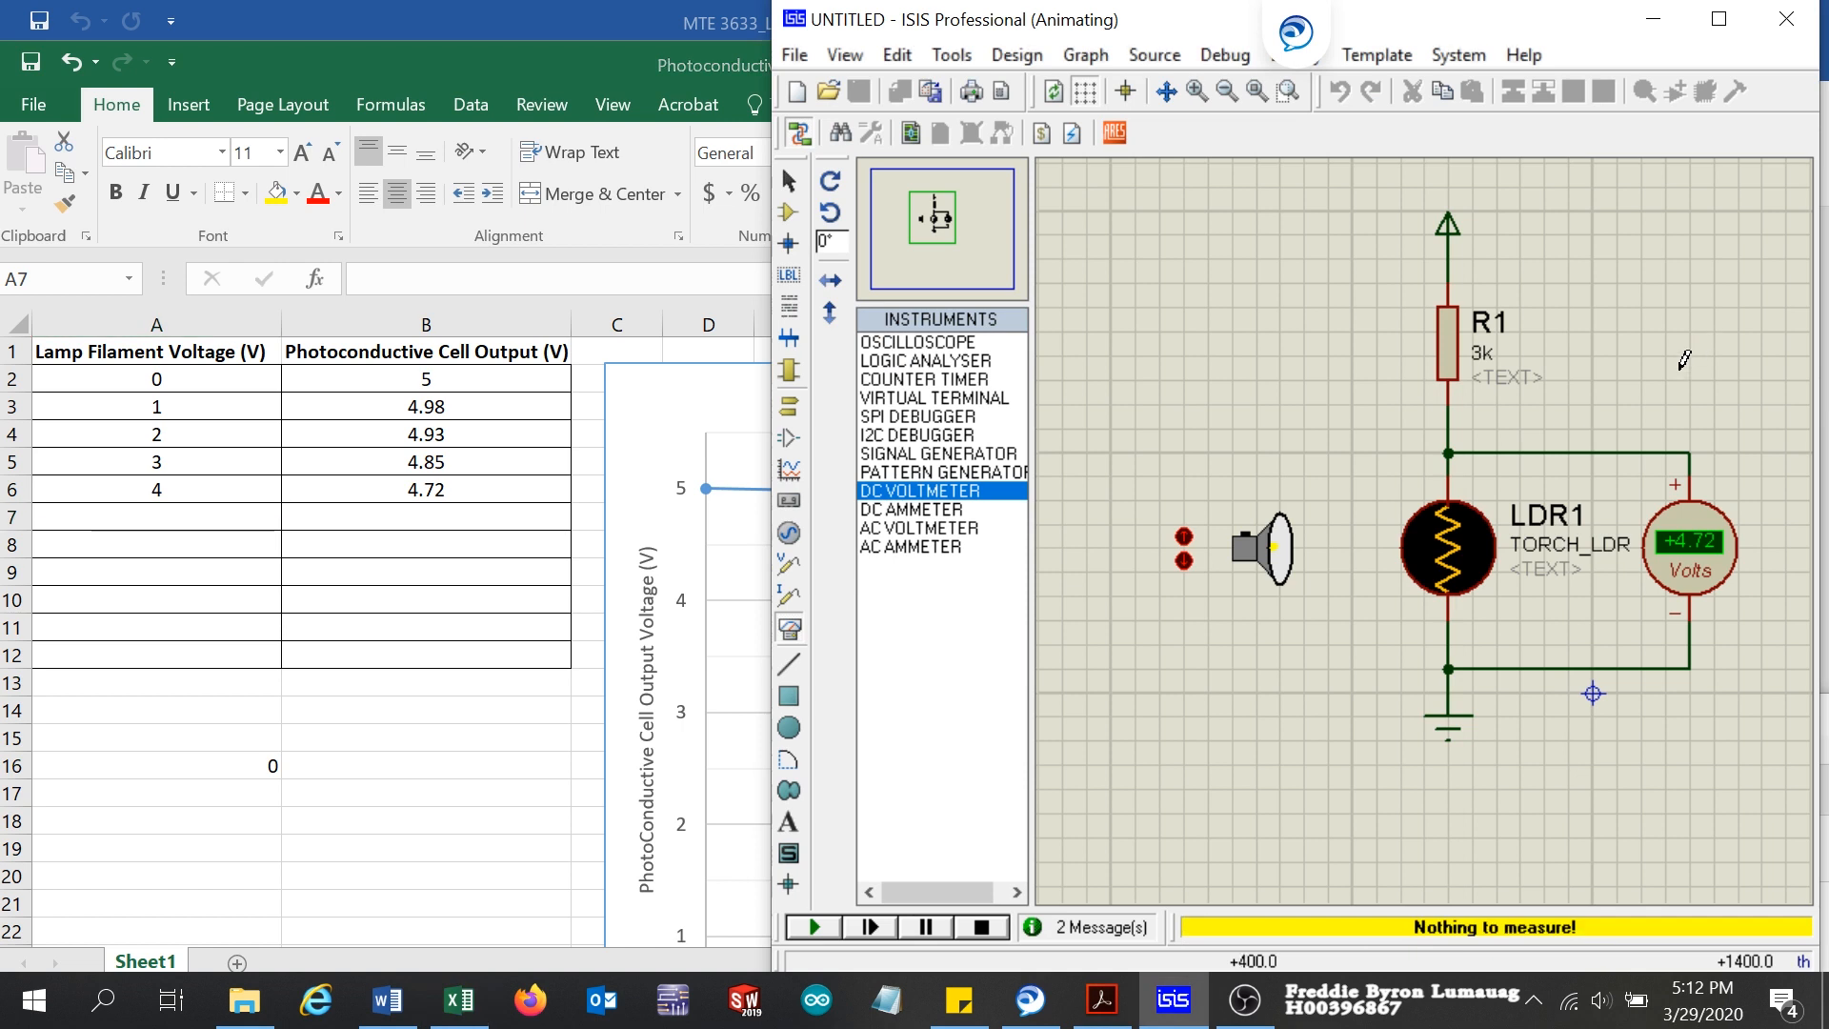
left_click(1181, 538)
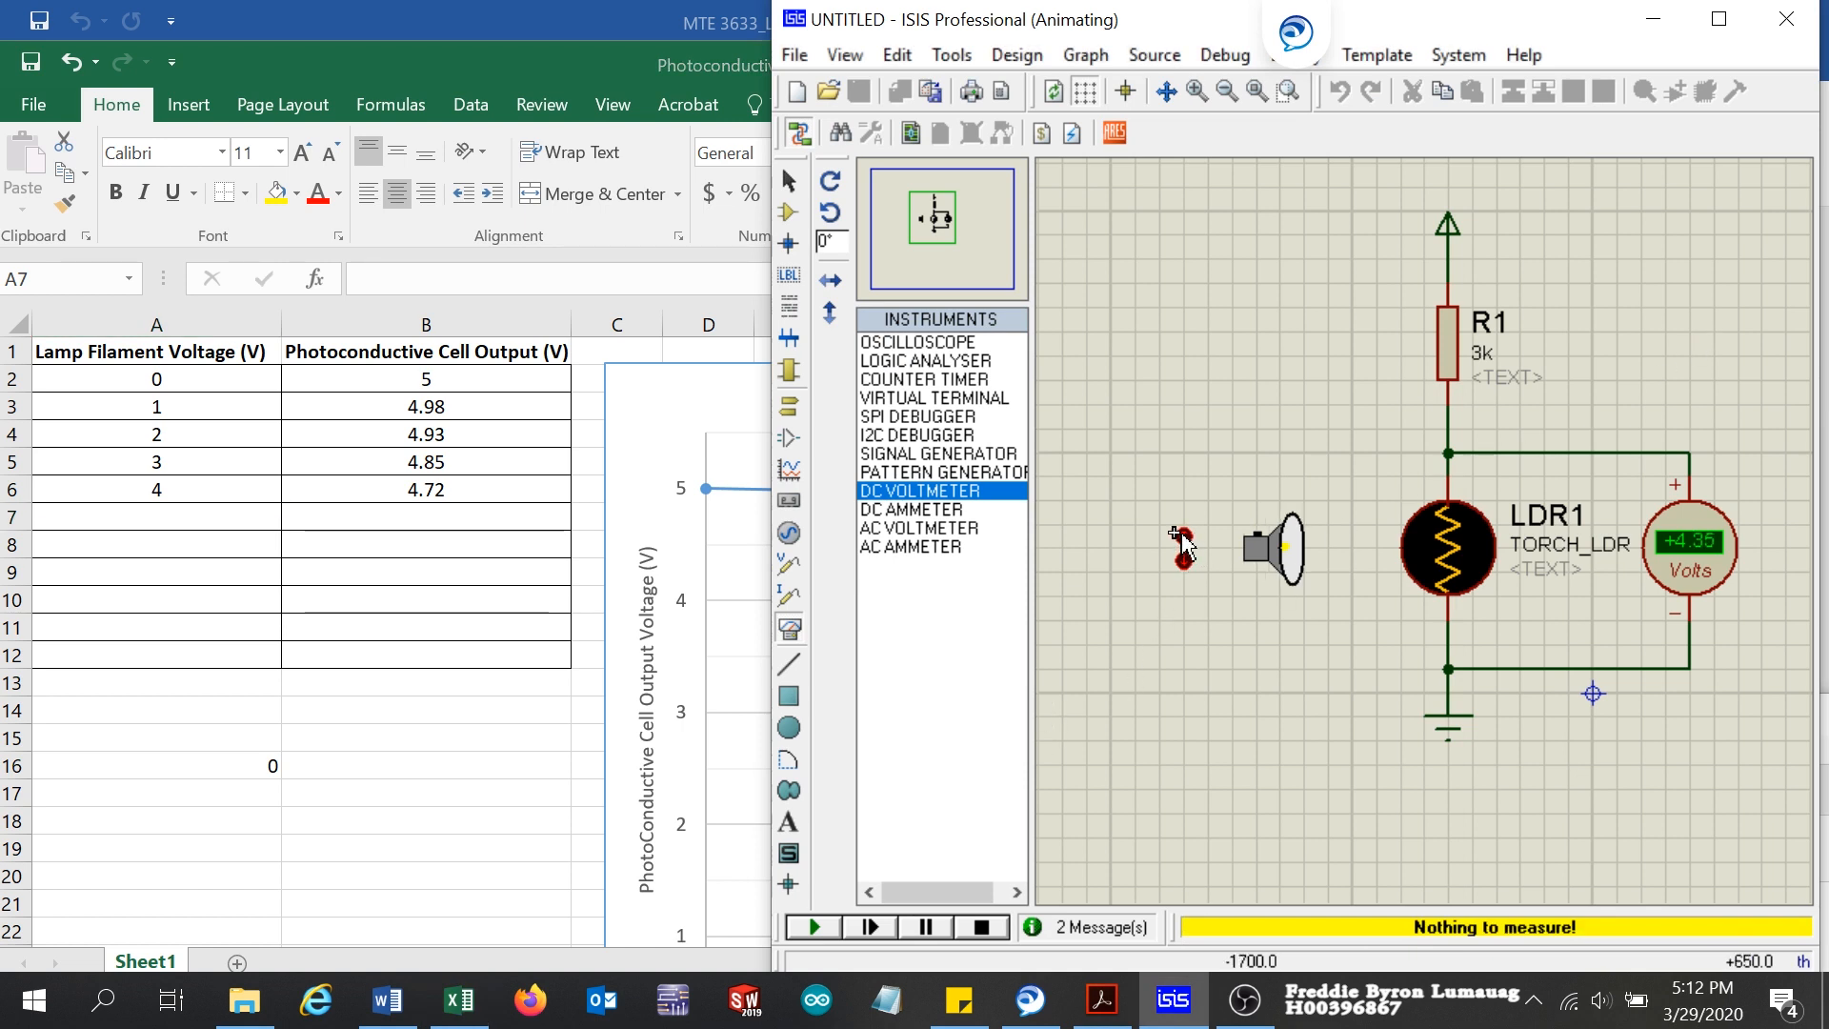
left_click(177, 514)
type("5")
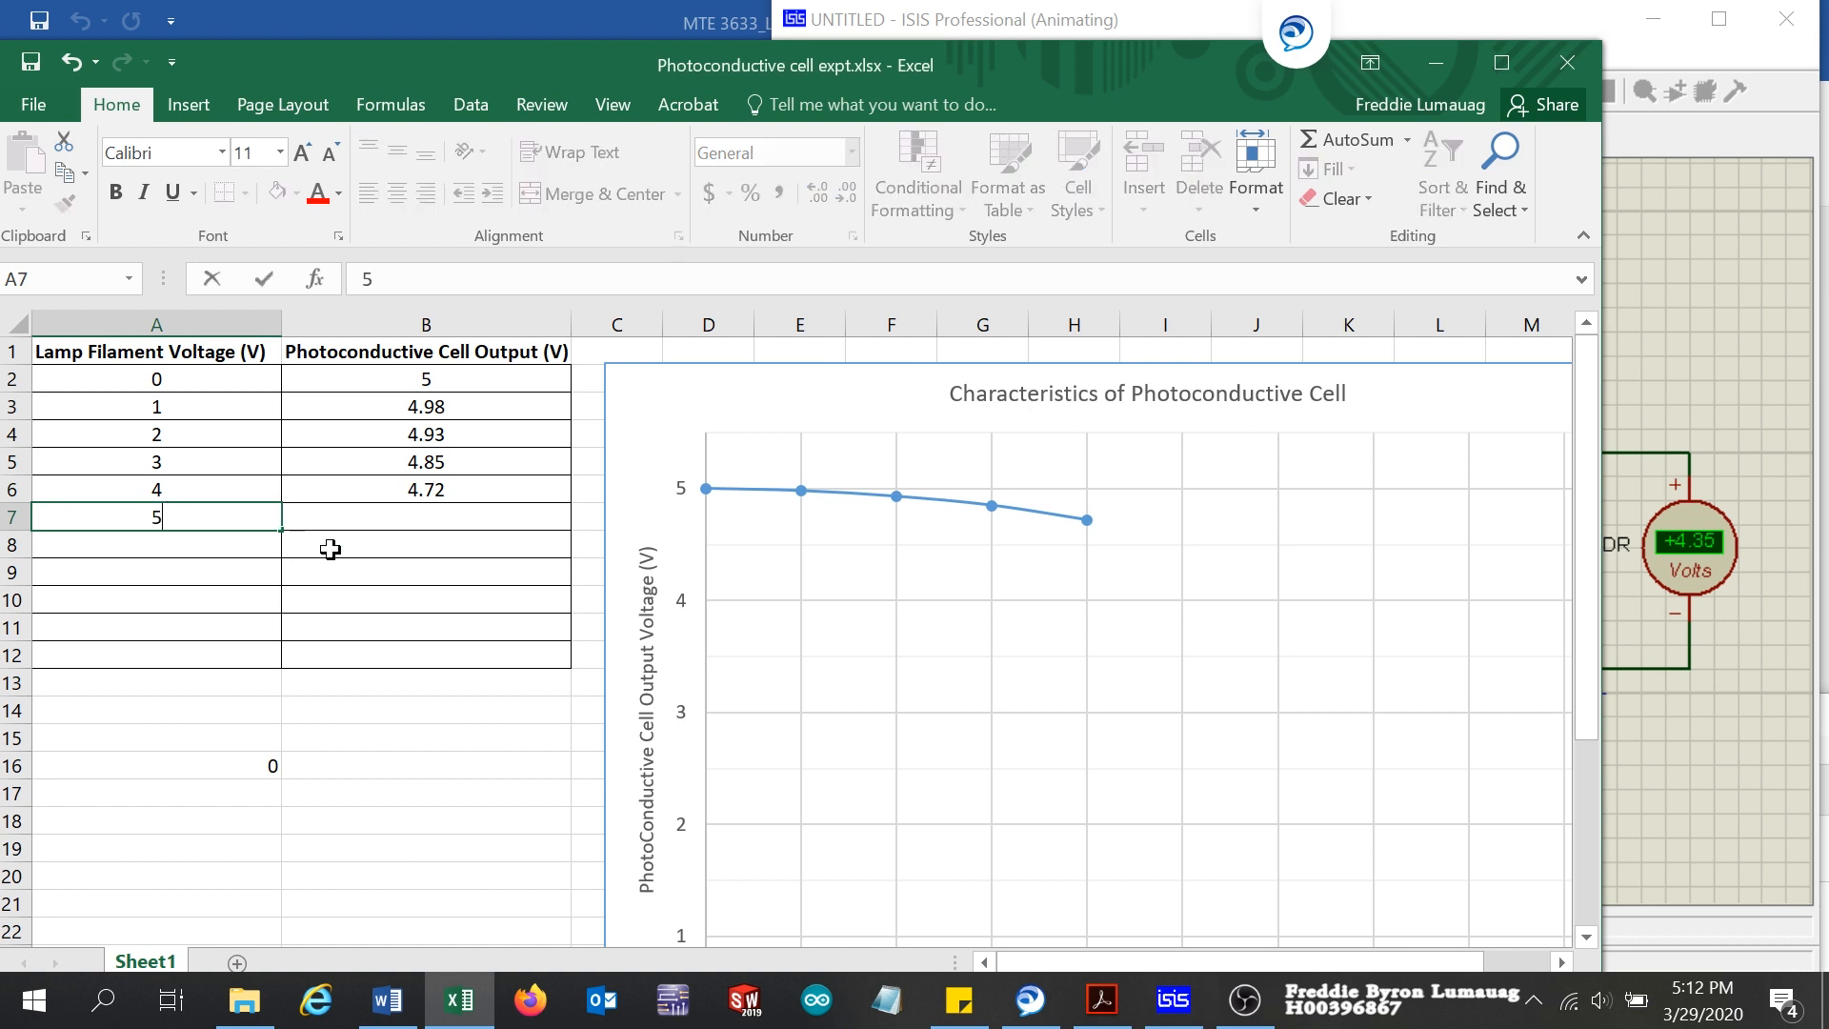
left_click(452, 516)
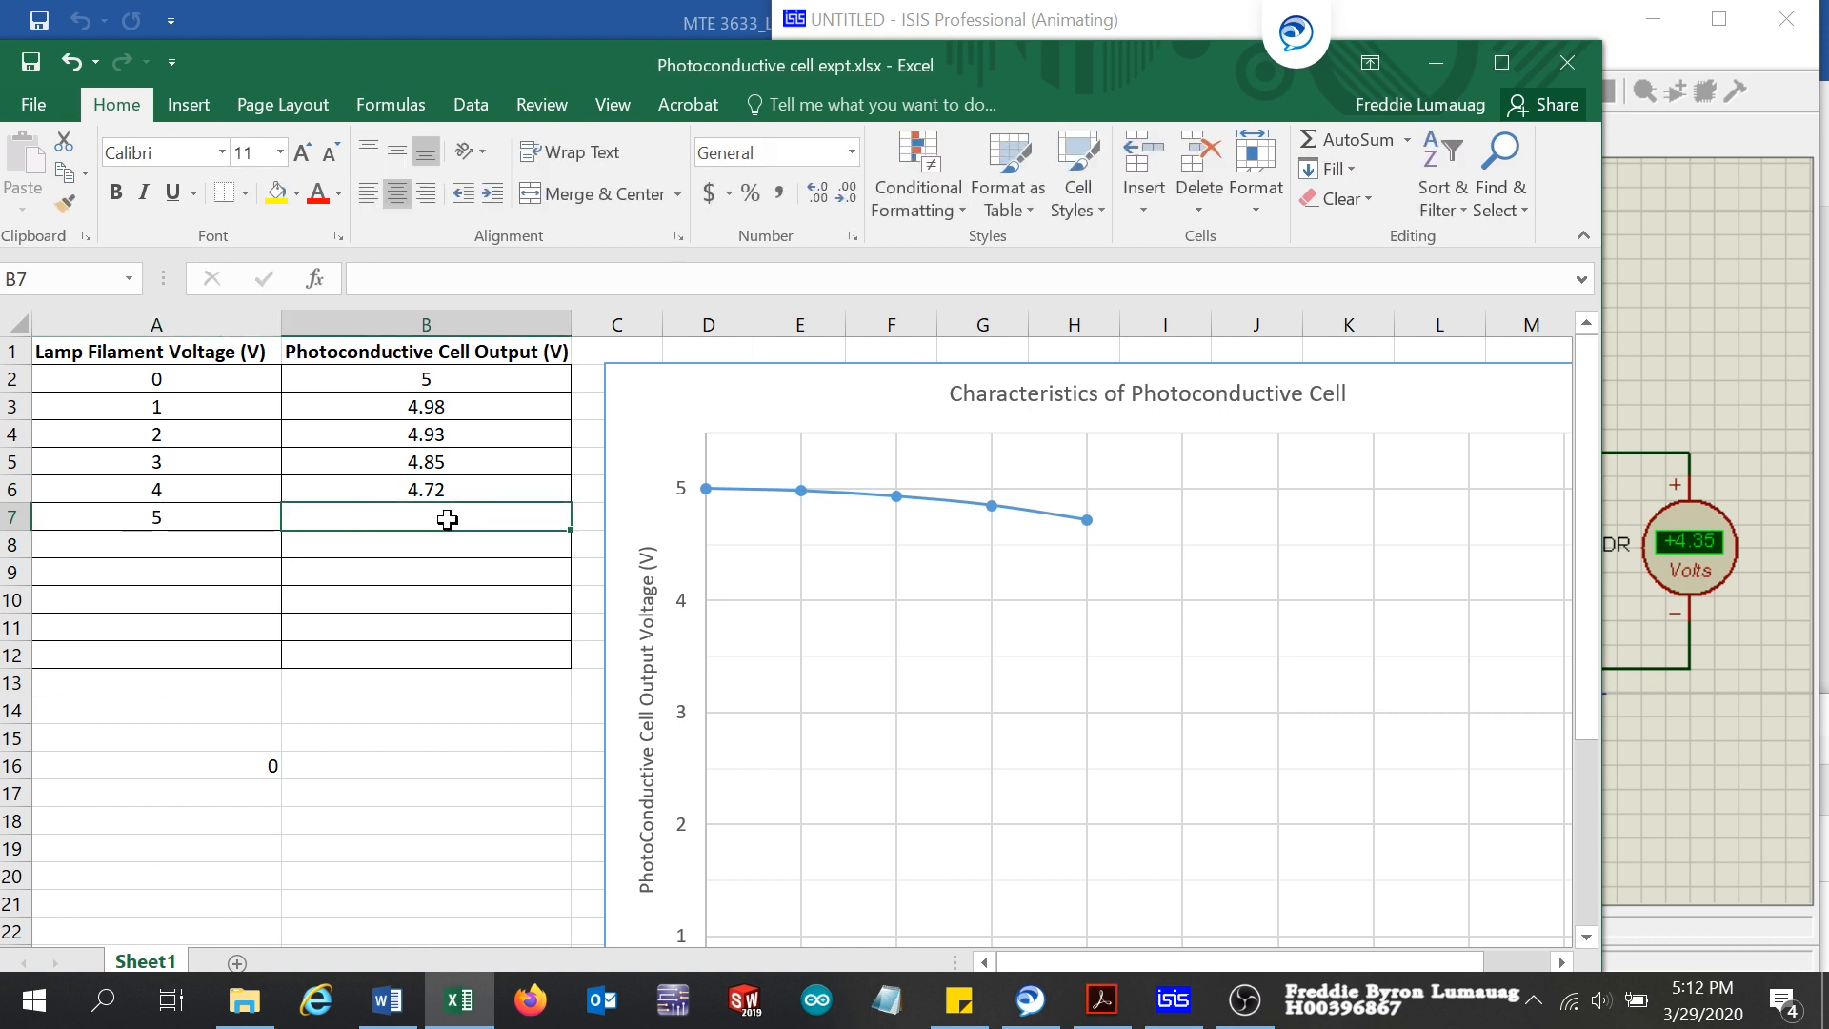
type("4.35")
left_click(196, 560)
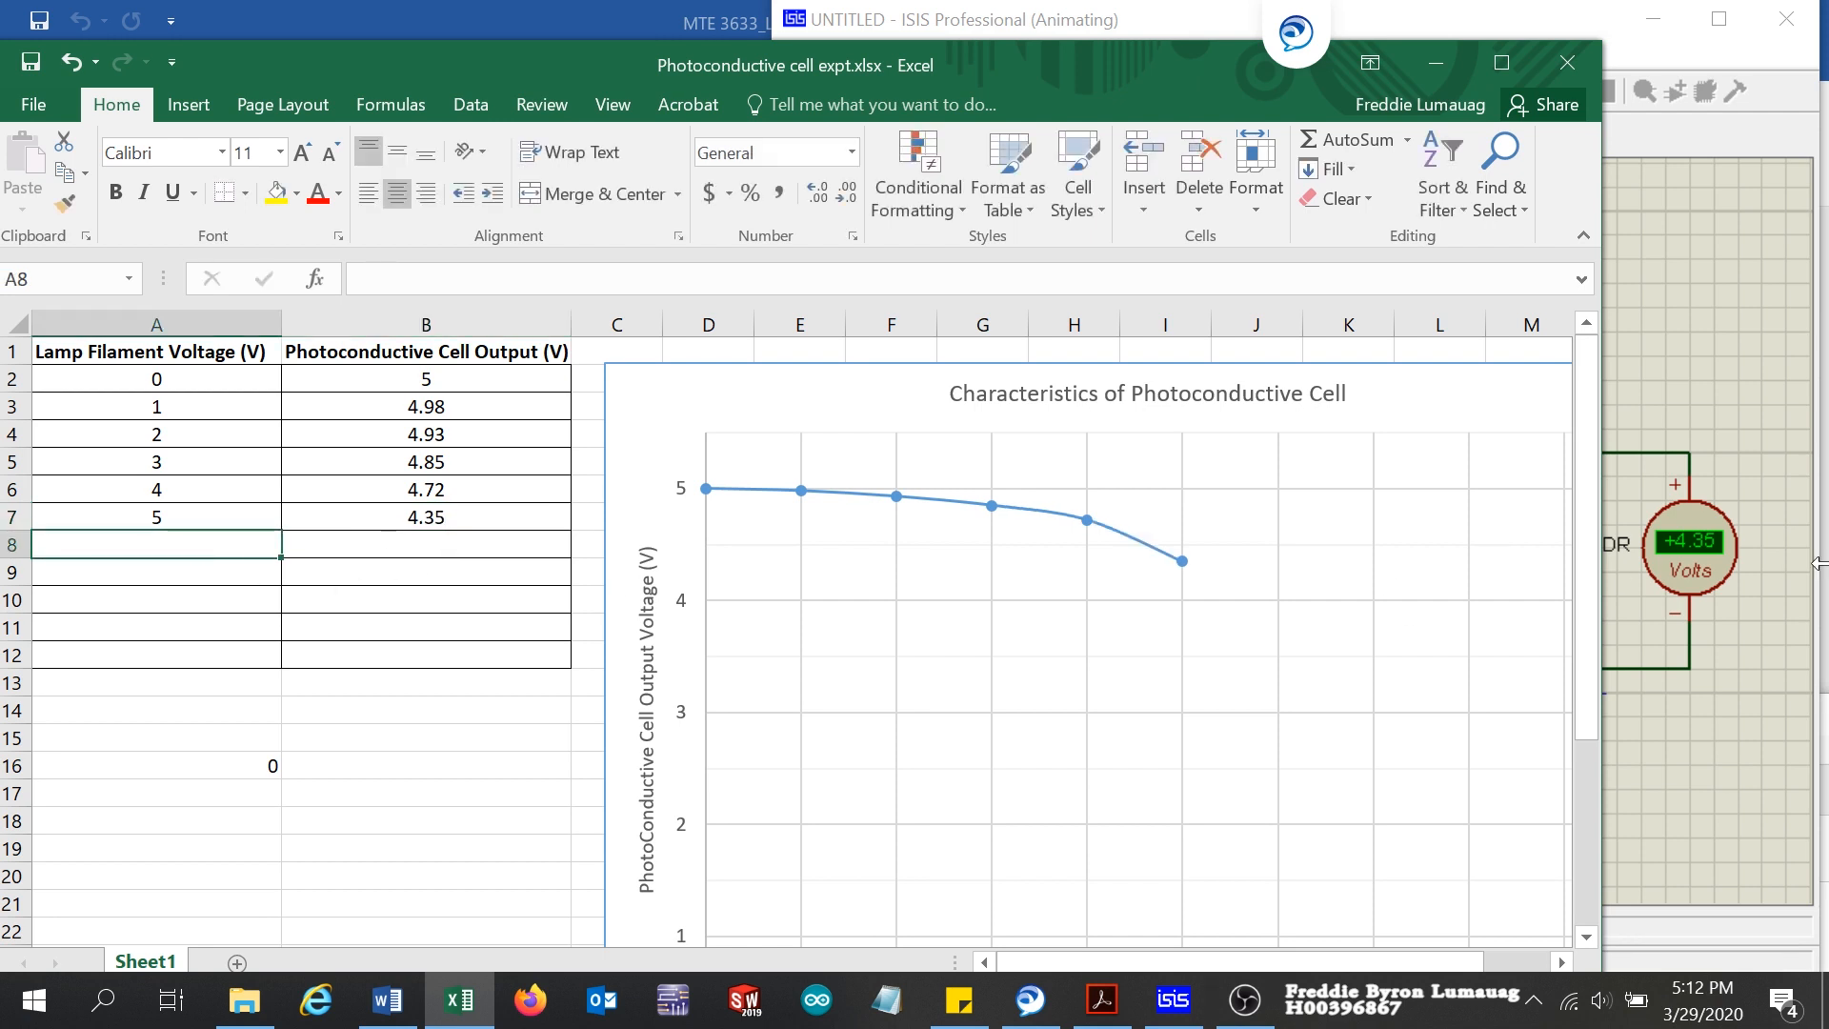
Step: Brighten the torch one level in ISIS and record lamp filament voltage 6 in A8 and cell output 3.85 in B8 in Excel
left_click(1741, 275)
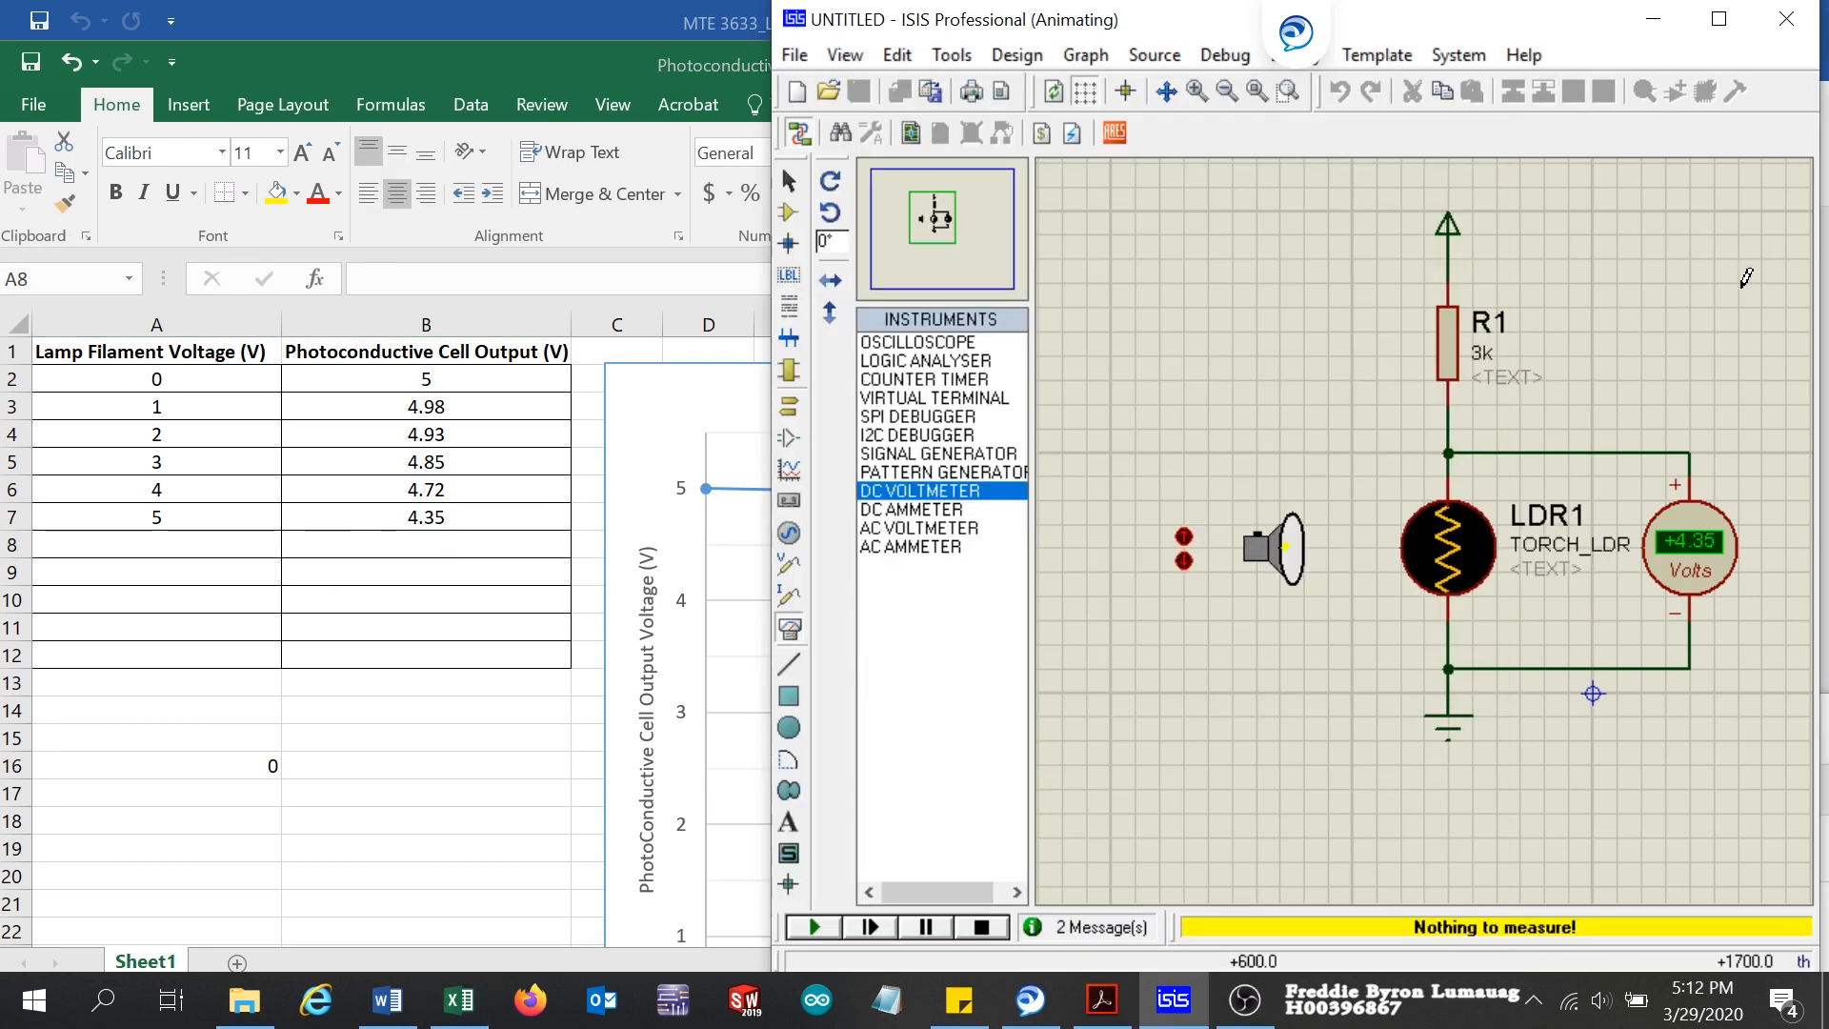
left_click(1182, 539)
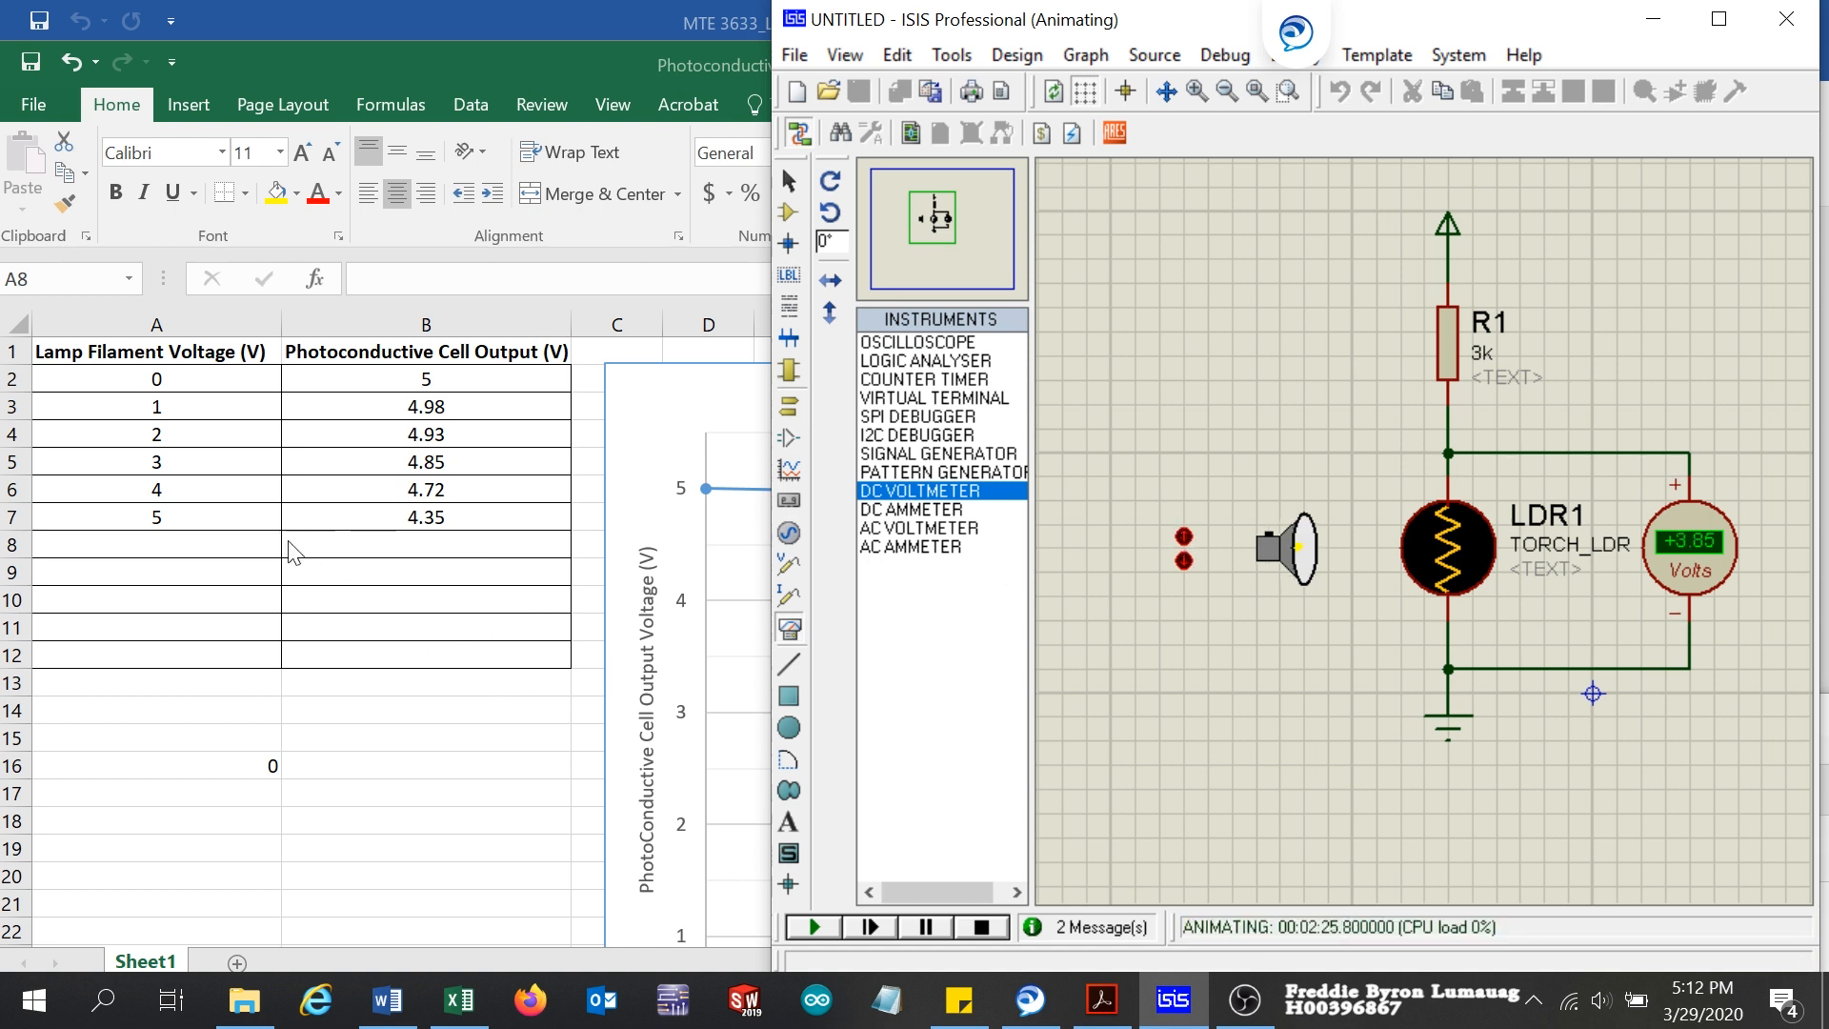
left_click(180, 542)
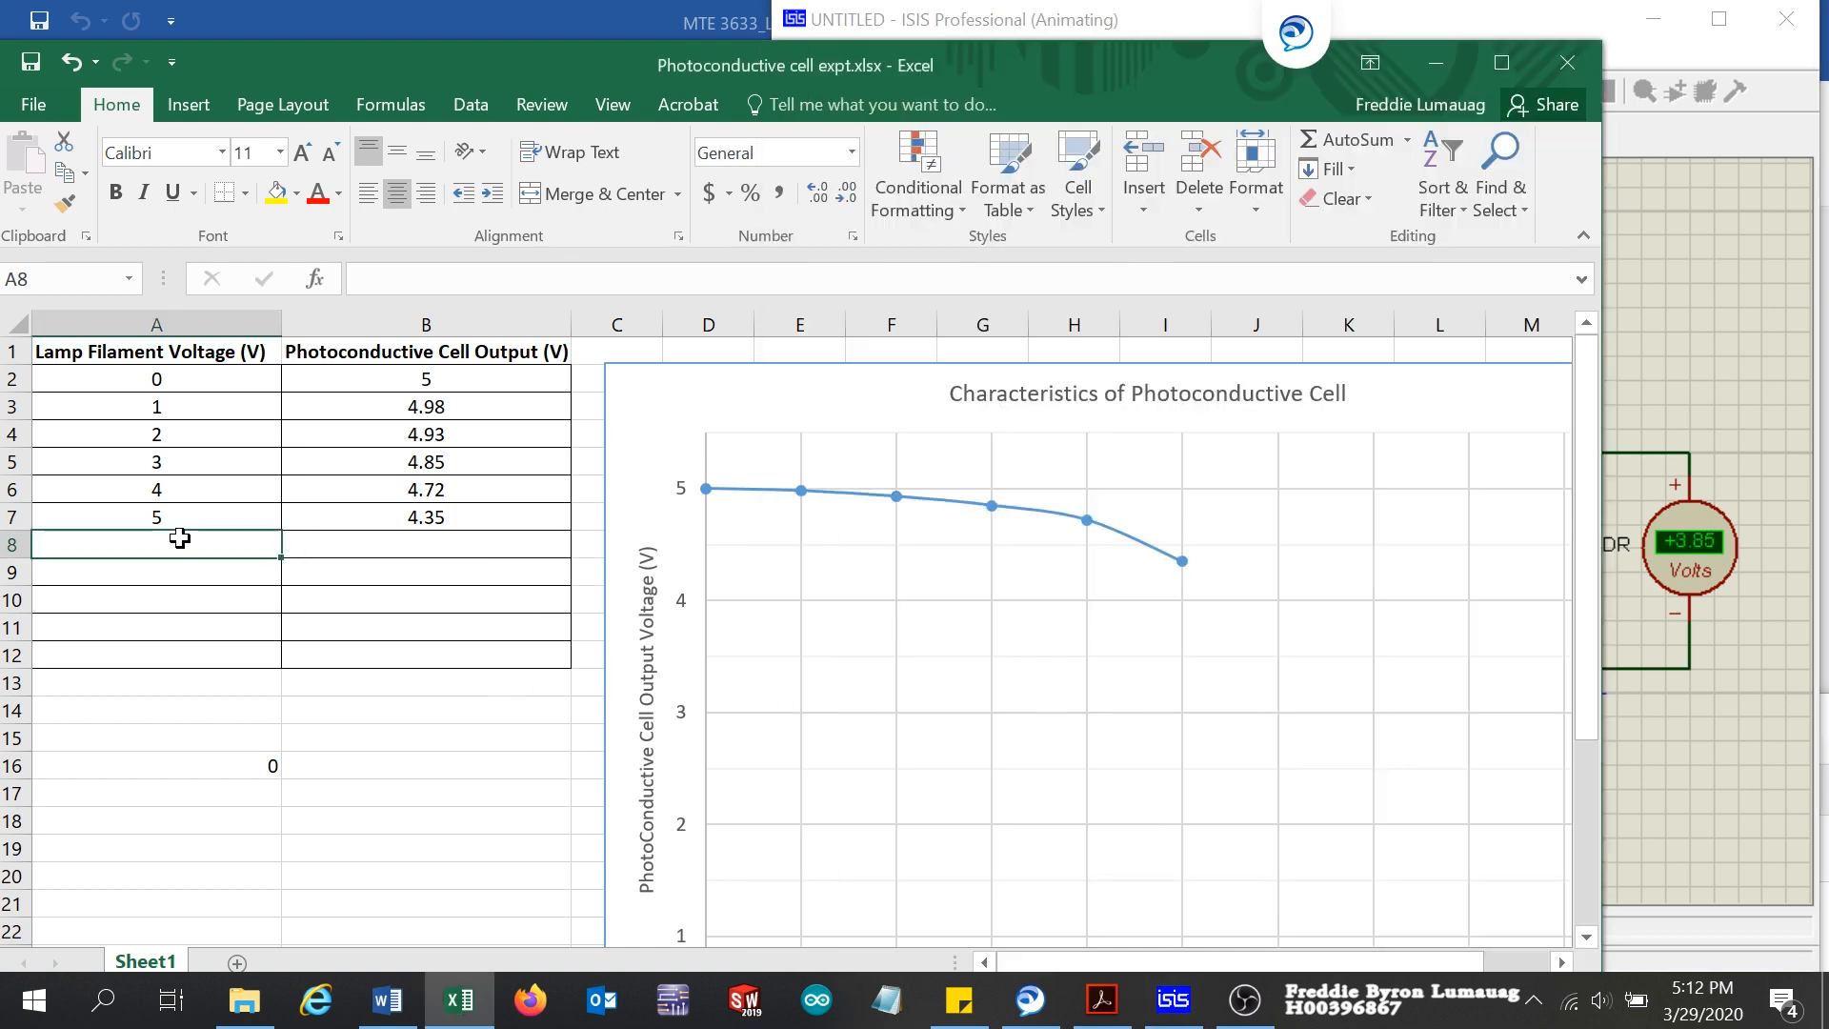
type("6")
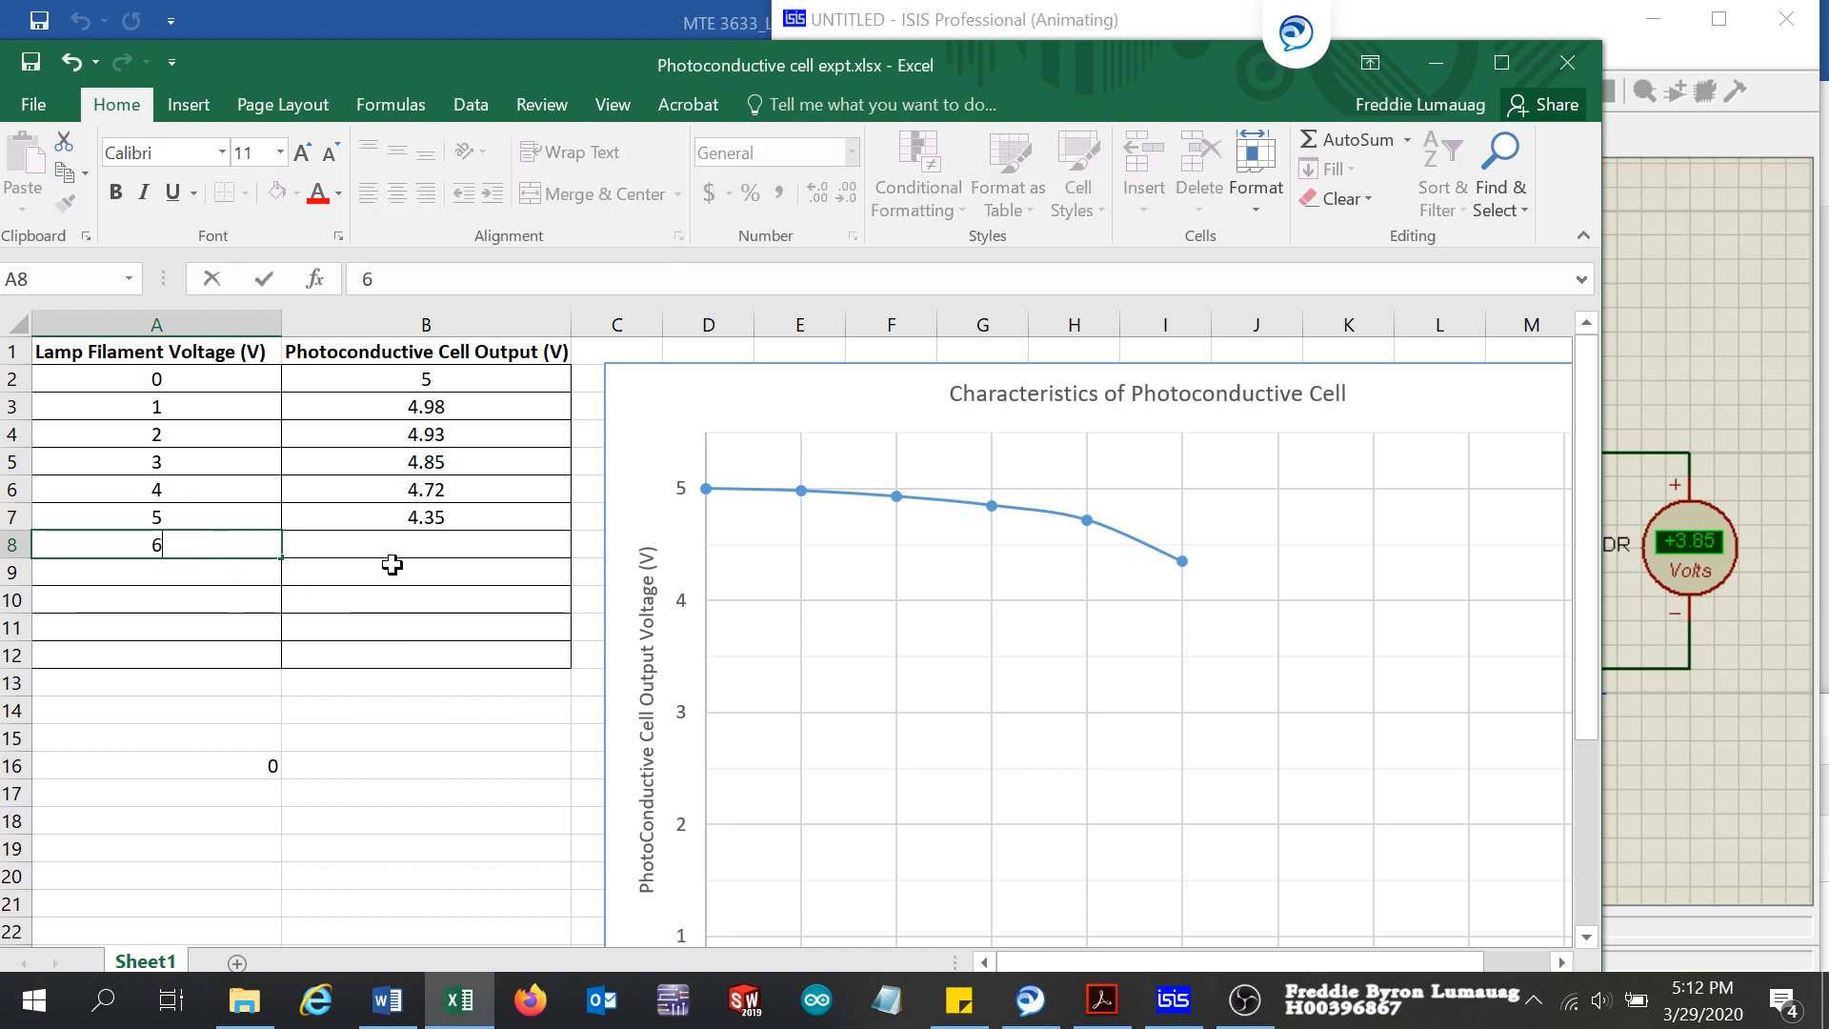
left_click(462, 544)
type("3")
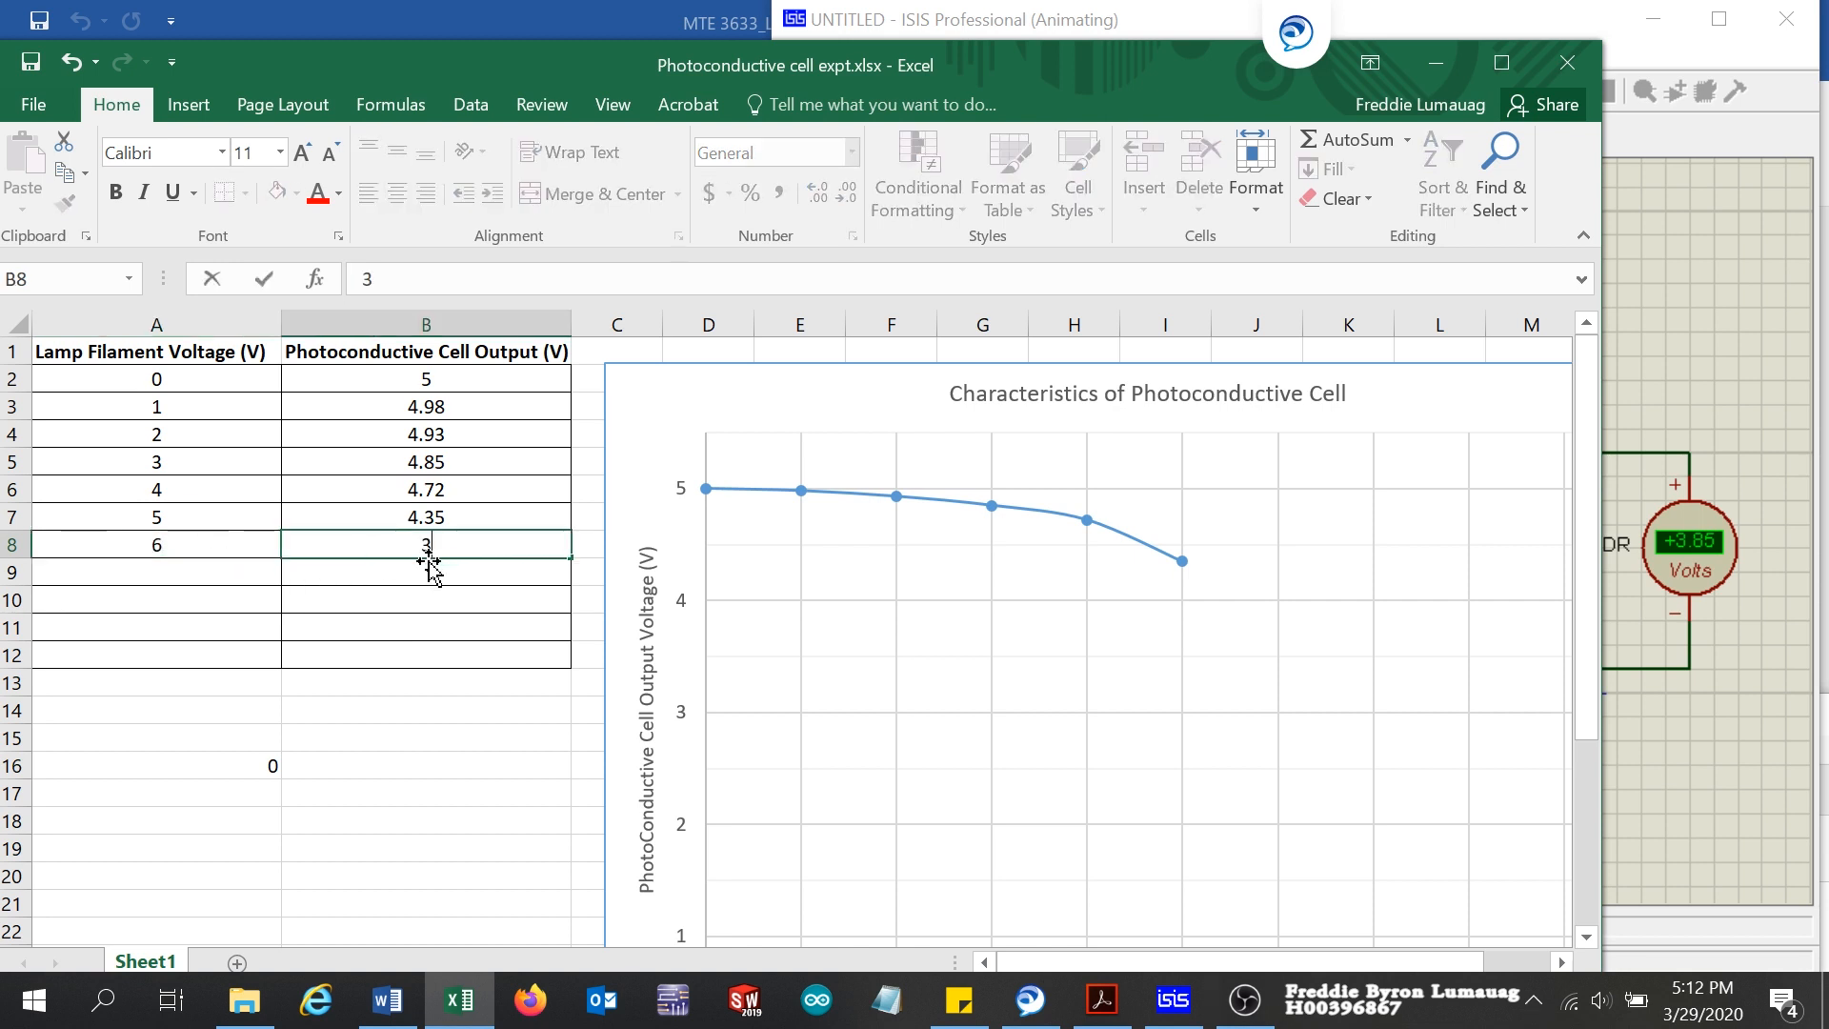
type(".85")
left_click(190, 575)
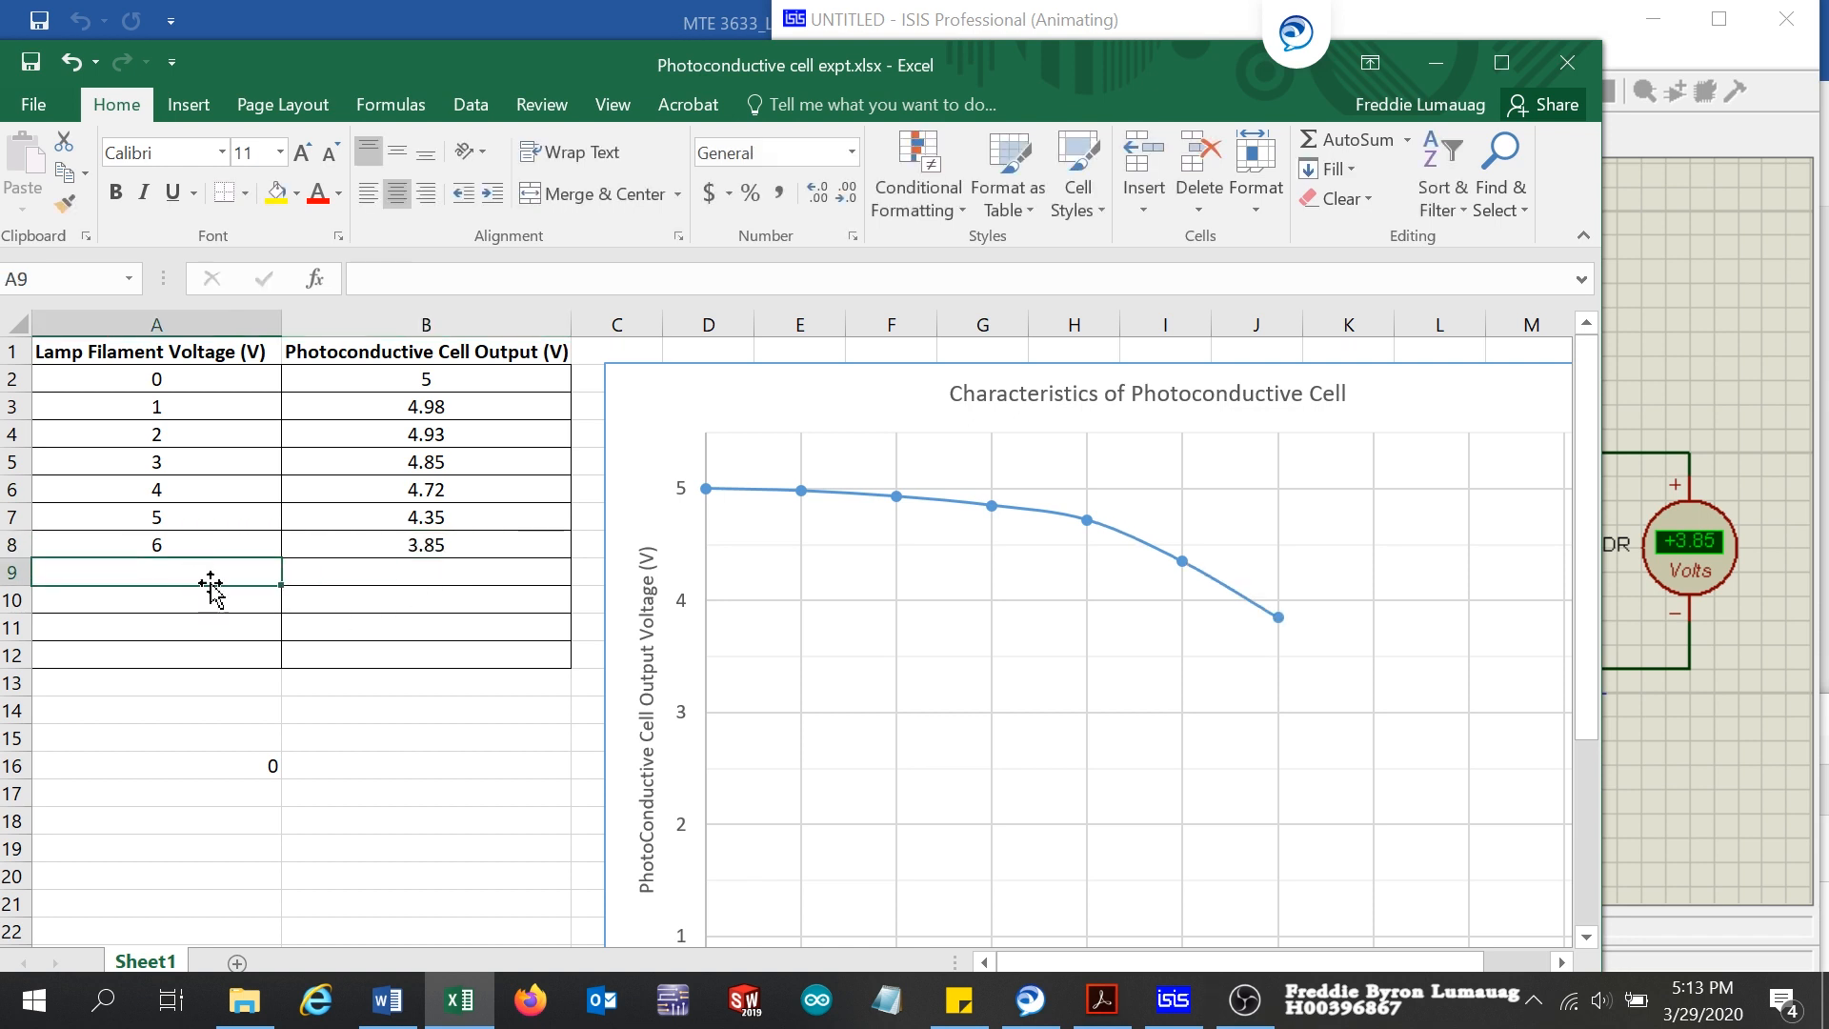
Step: Brighten the torch one level in ISIS and record lamp filament voltage 7 in A9 and cell output 3.12 in B9 in Excel
left_click(1706, 352)
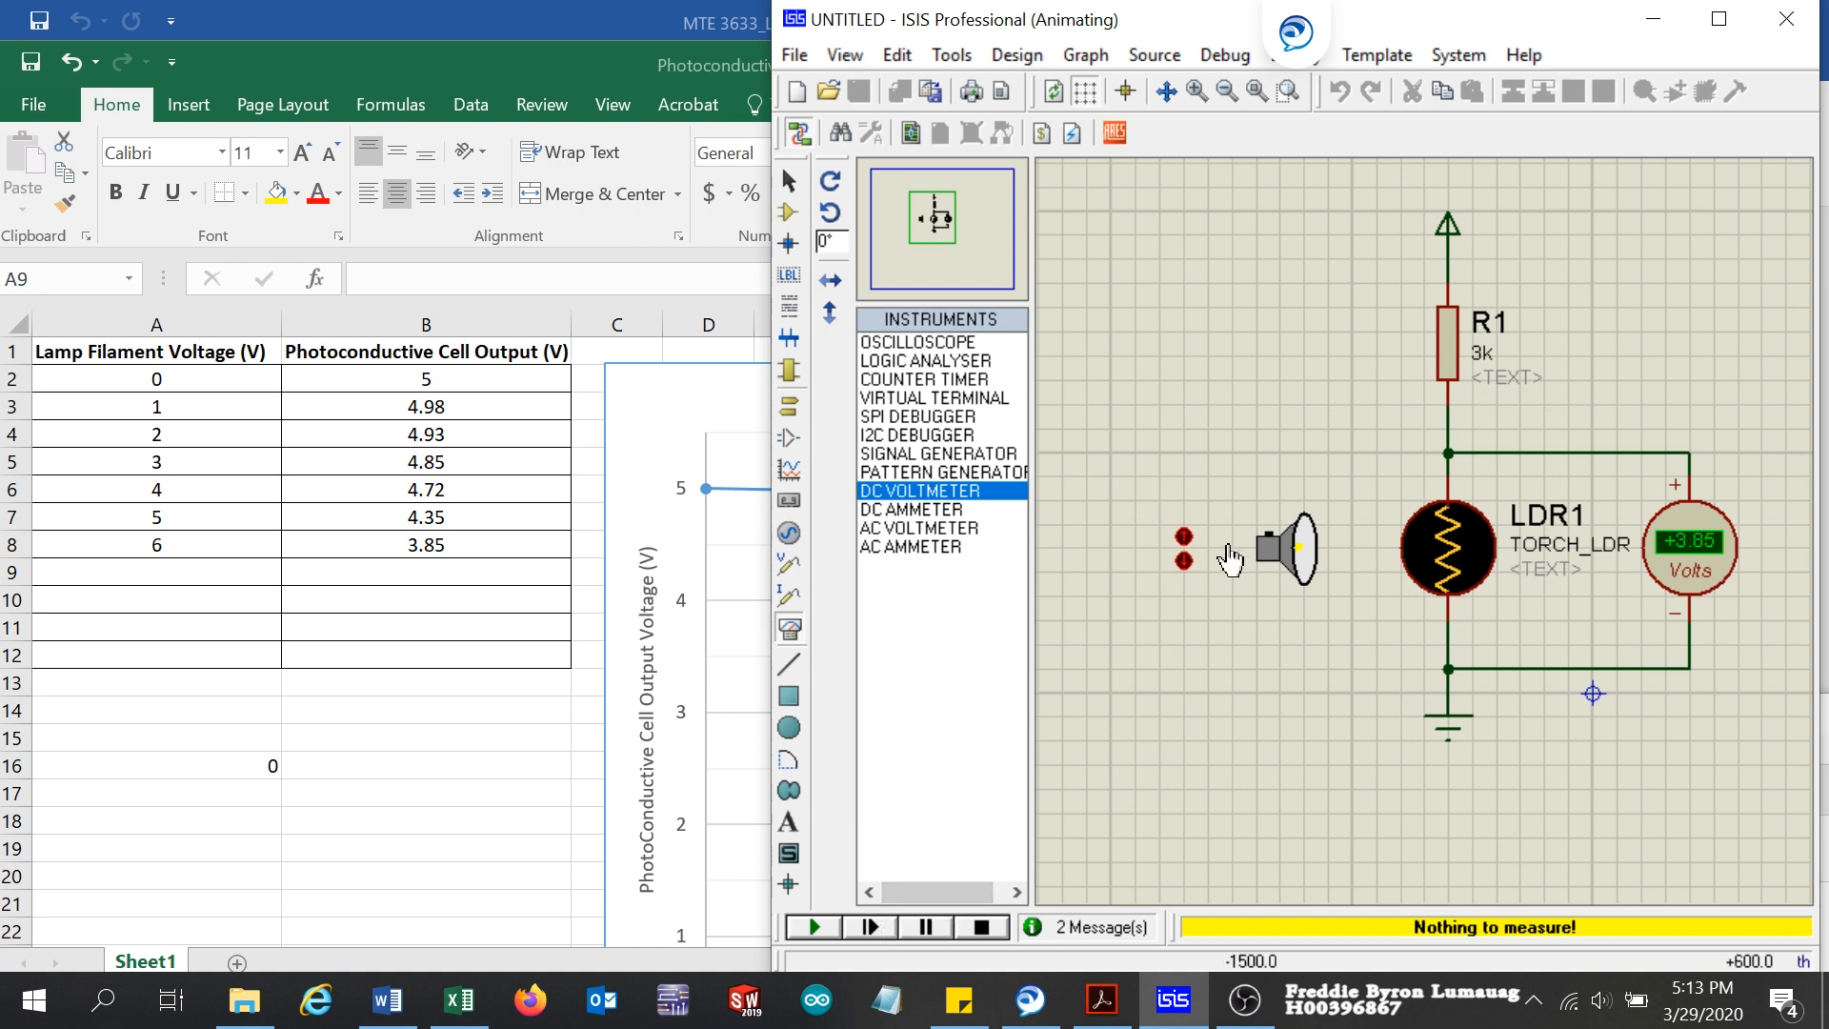
left_click(1185, 548)
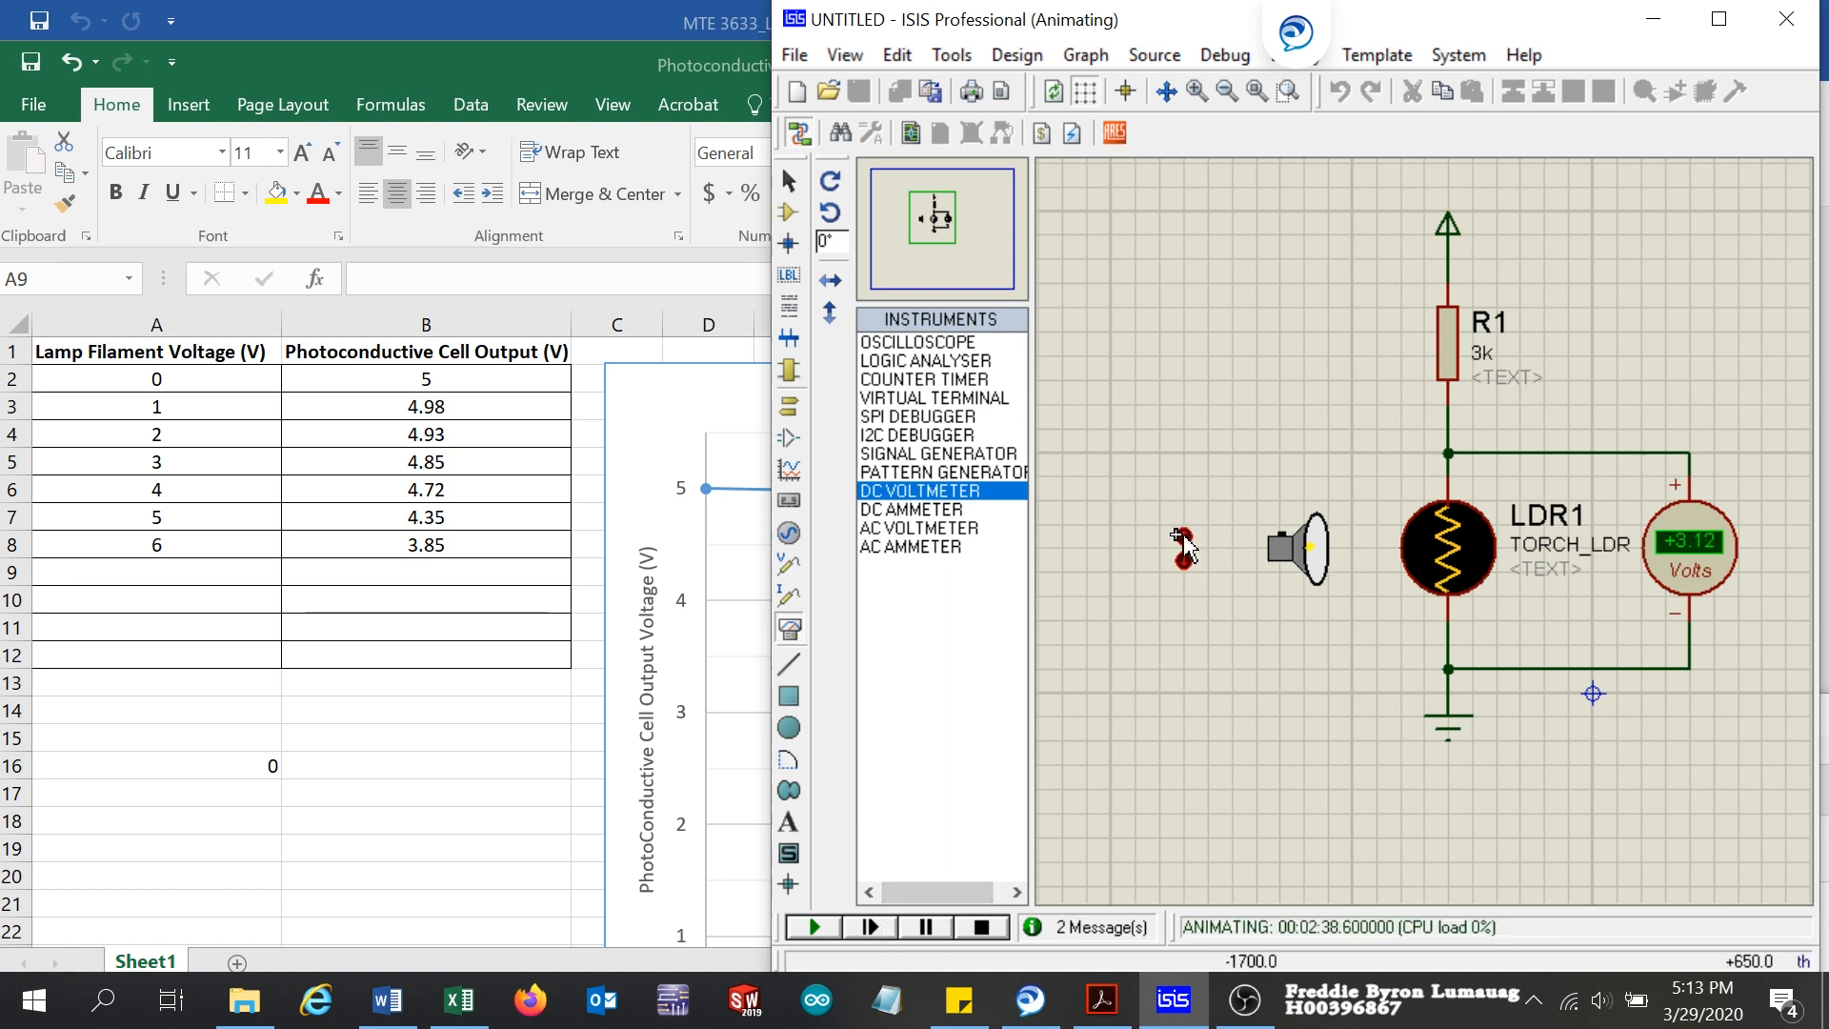
left_click(196, 583)
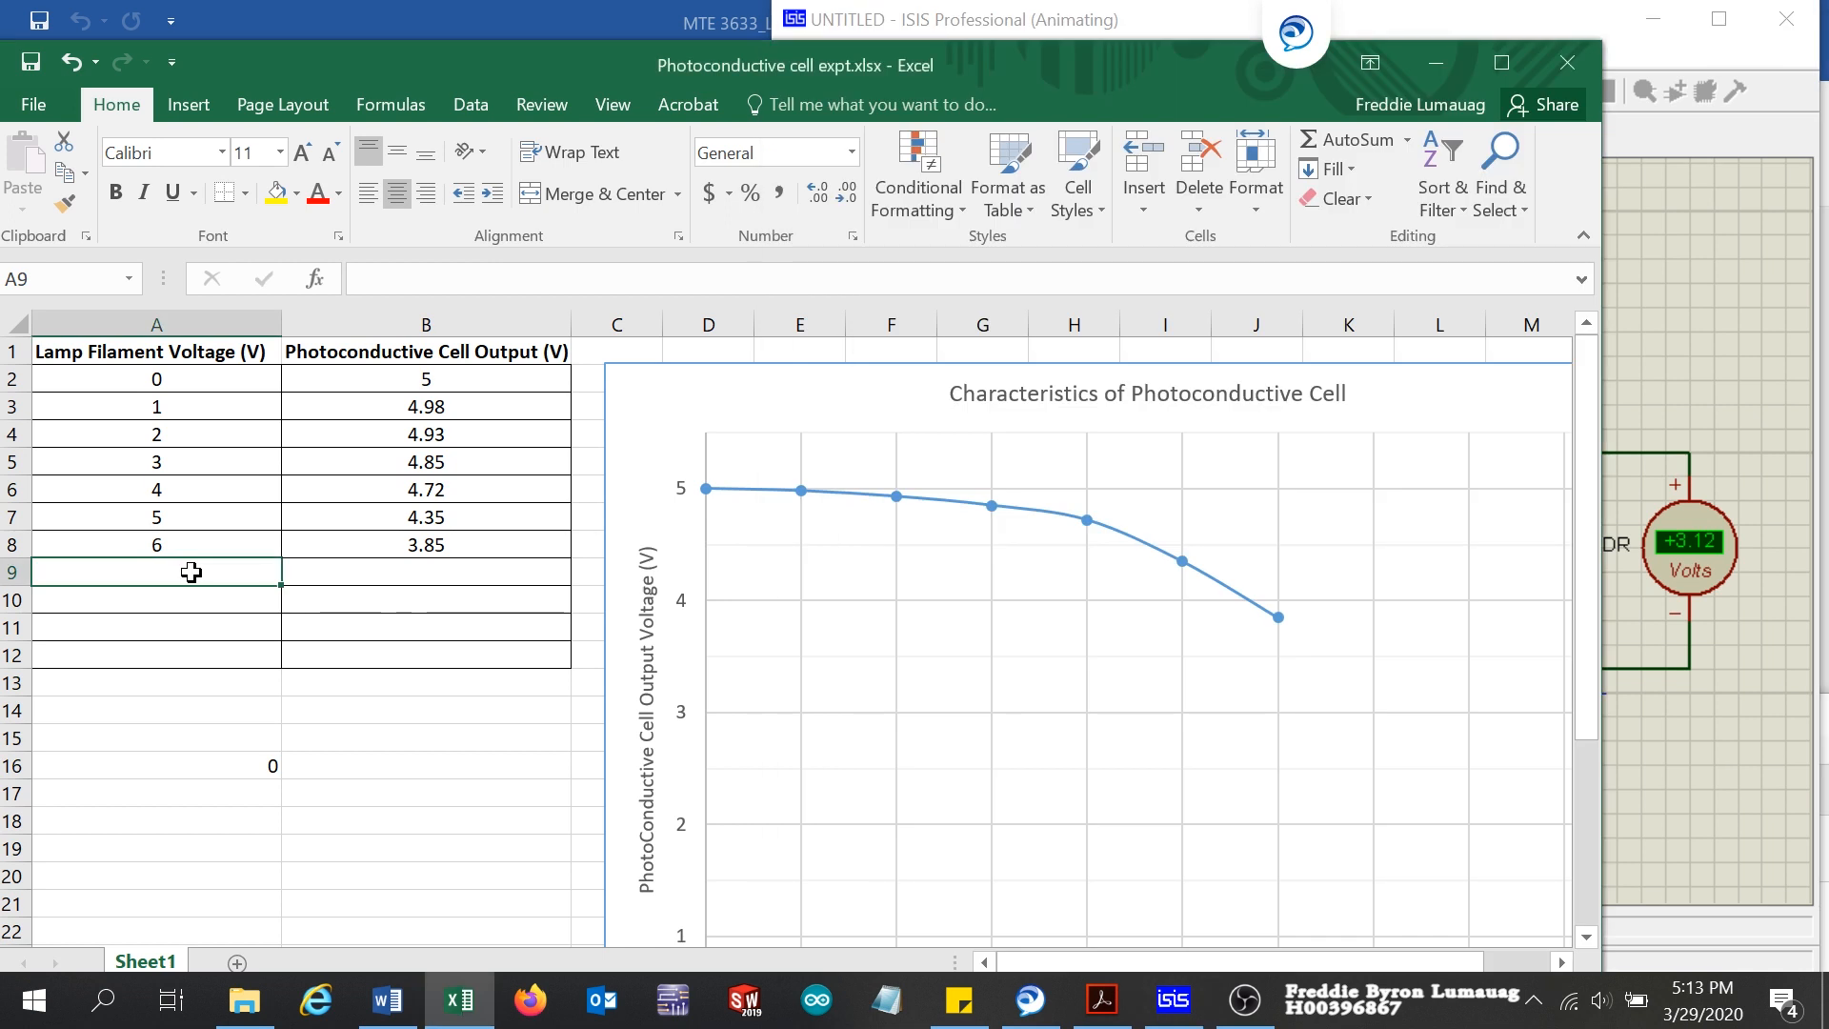
type("7")
left_click(436, 572)
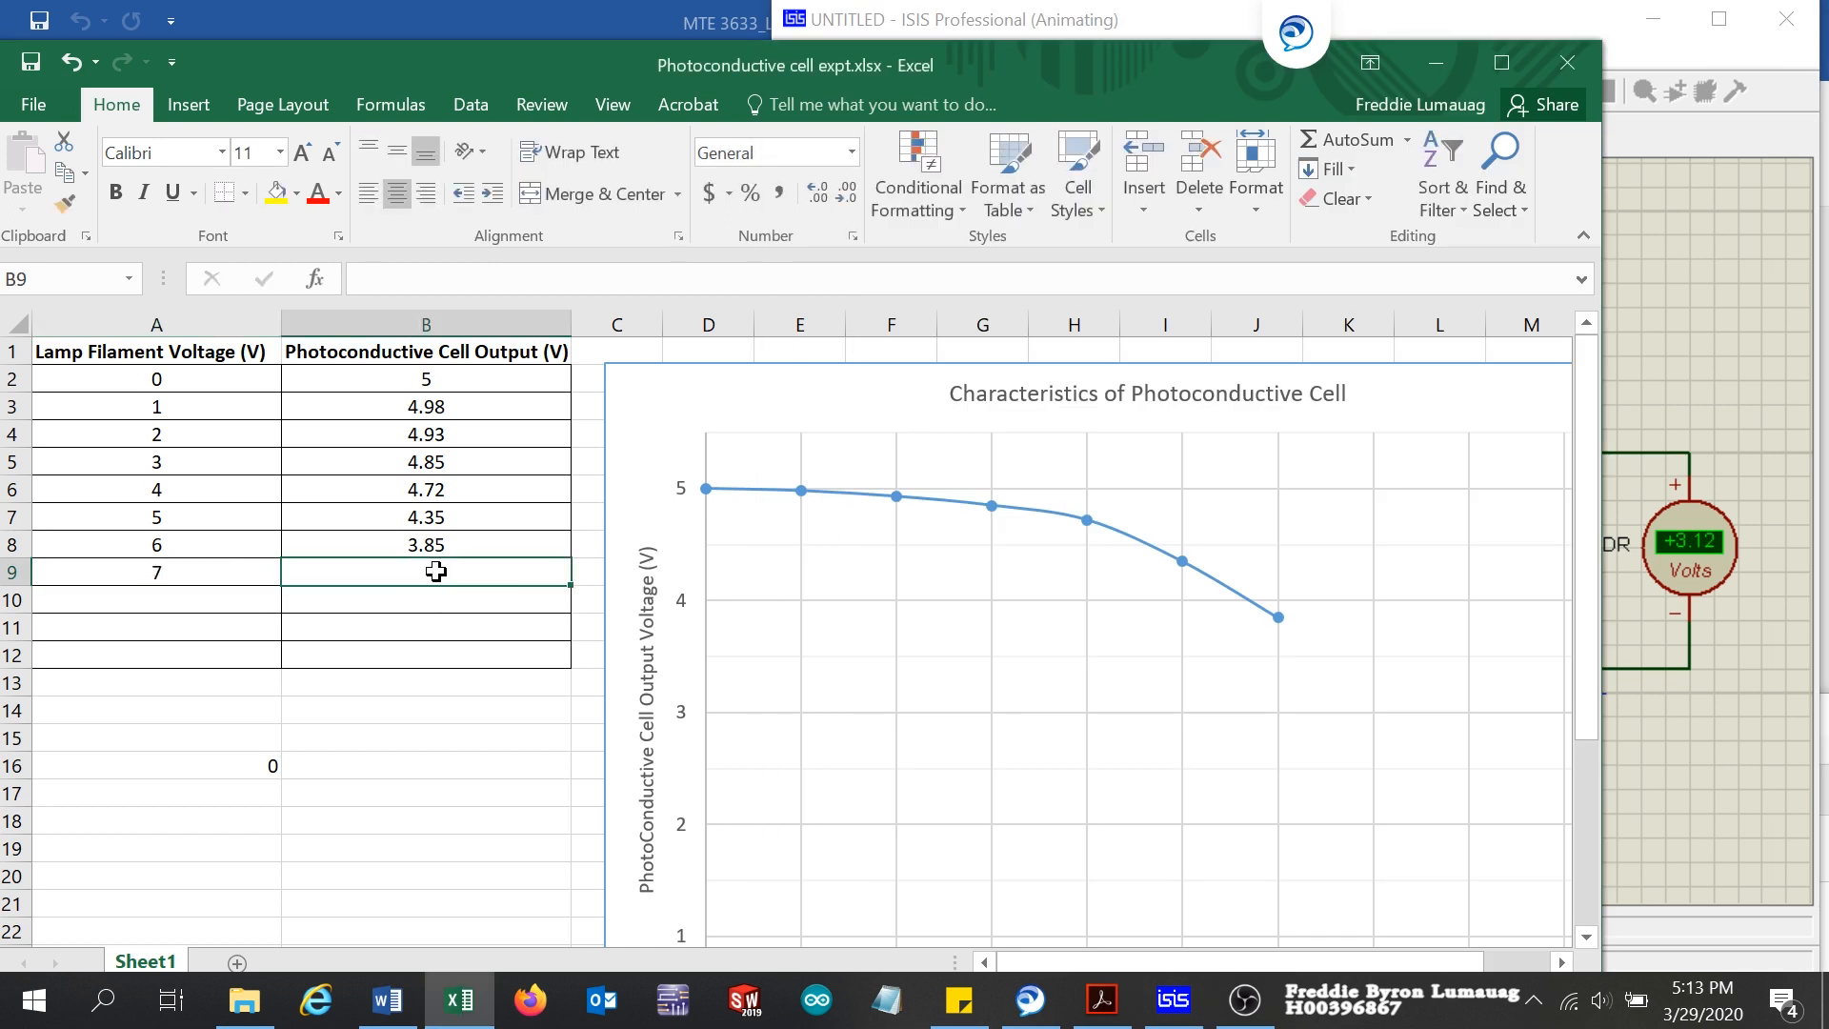
type("3.12")
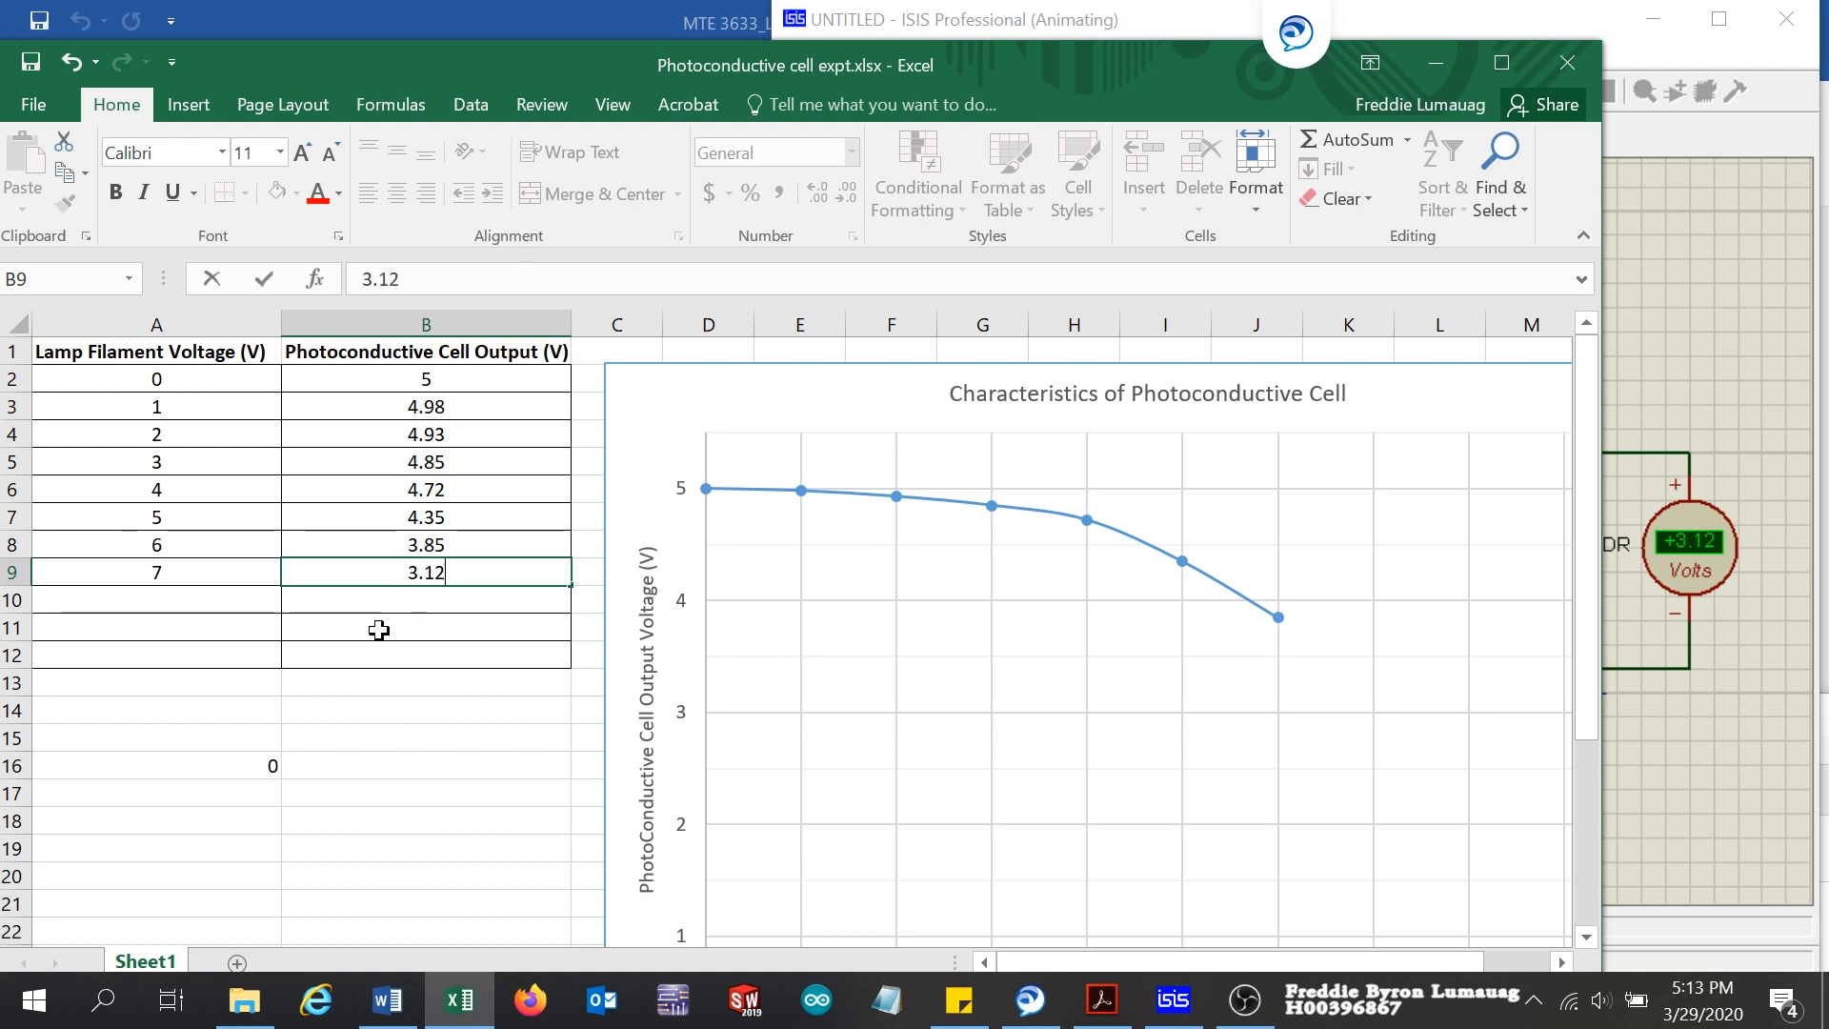
left_click(183, 602)
Step: Brighten the torch one level in ISIS and record lamp filament voltage 8 in A10 and cell output 2 in B10 in Excel
left_click(1713, 353)
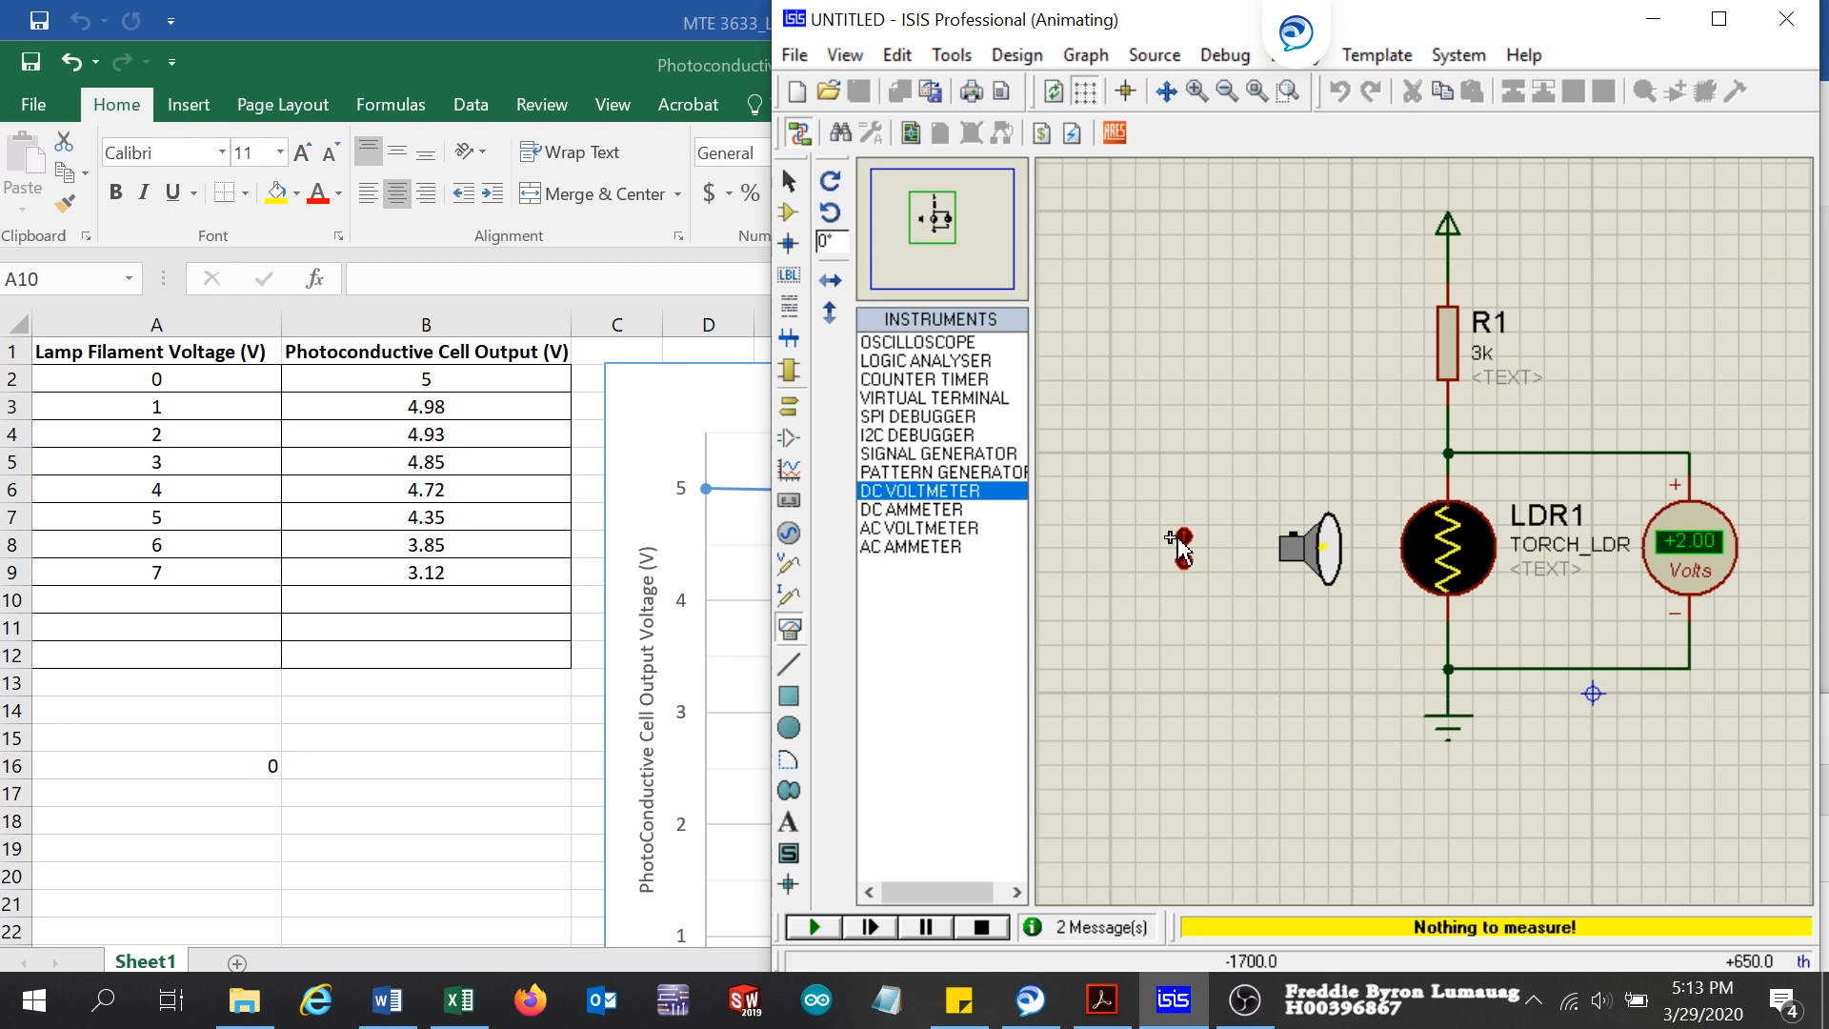
left_click(184, 598)
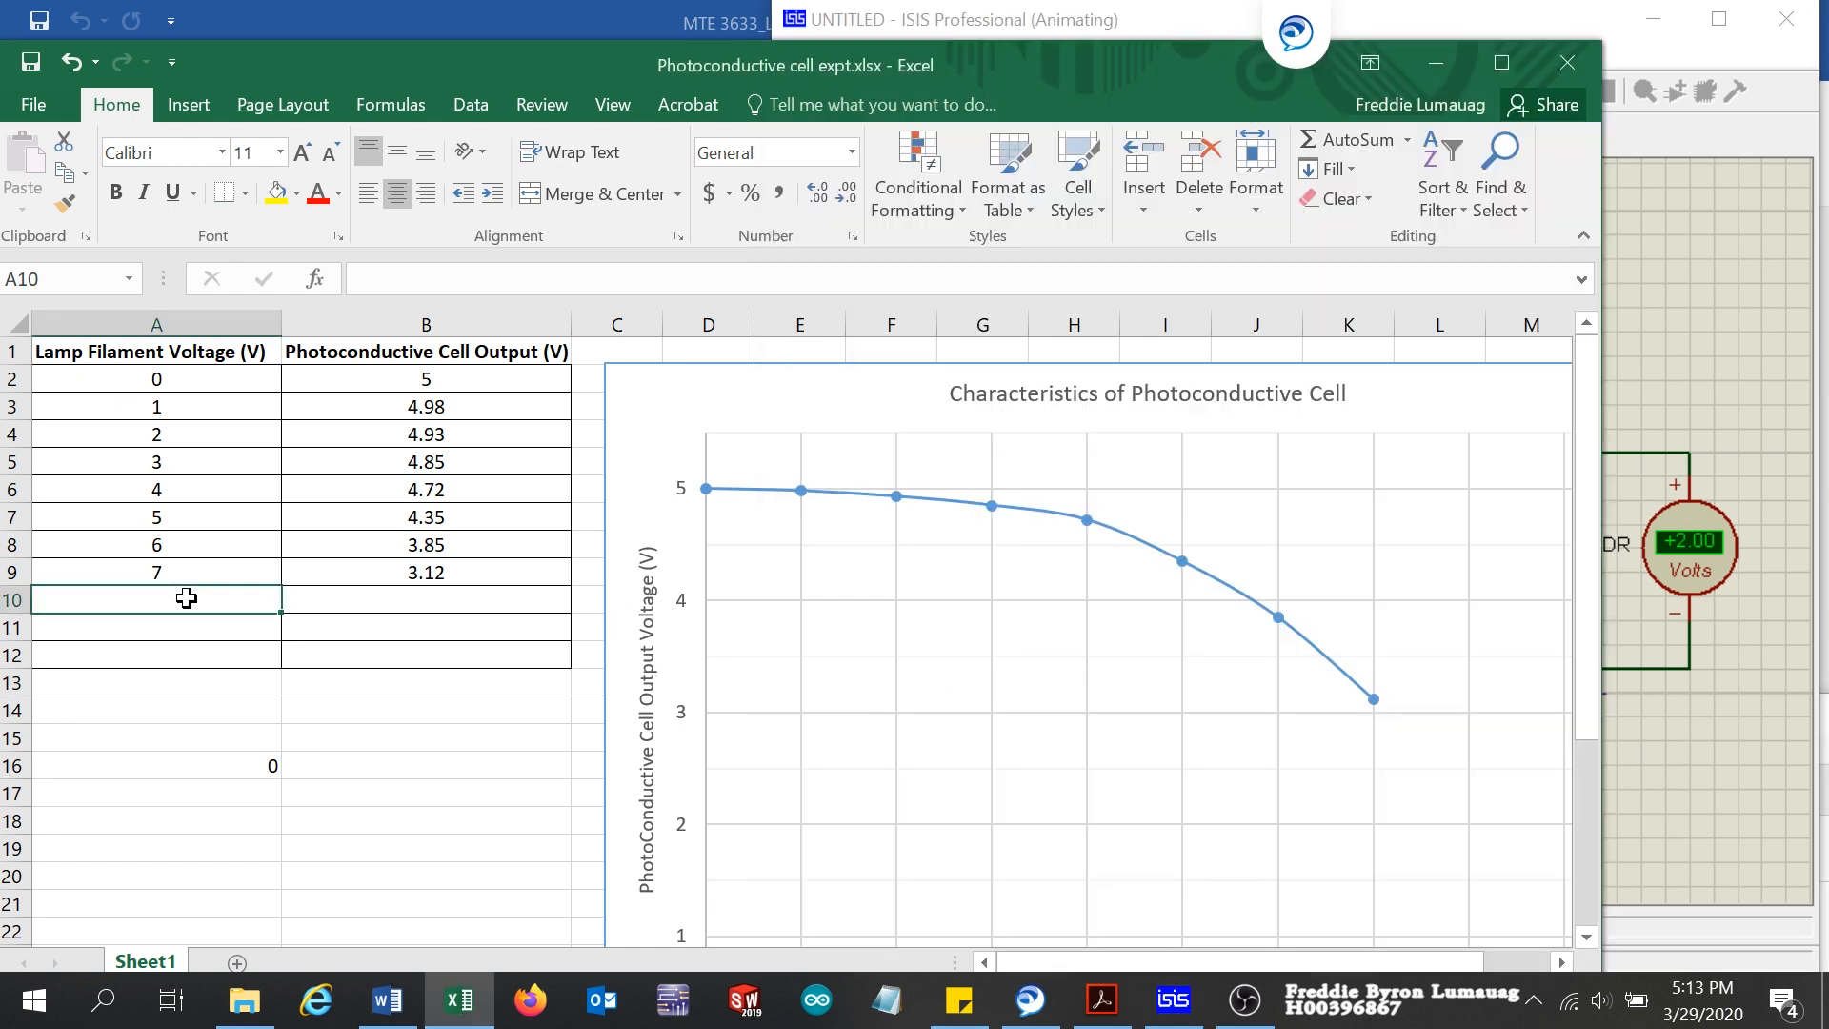
type("8")
left_click(467, 600)
type("2")
left_click(192, 630)
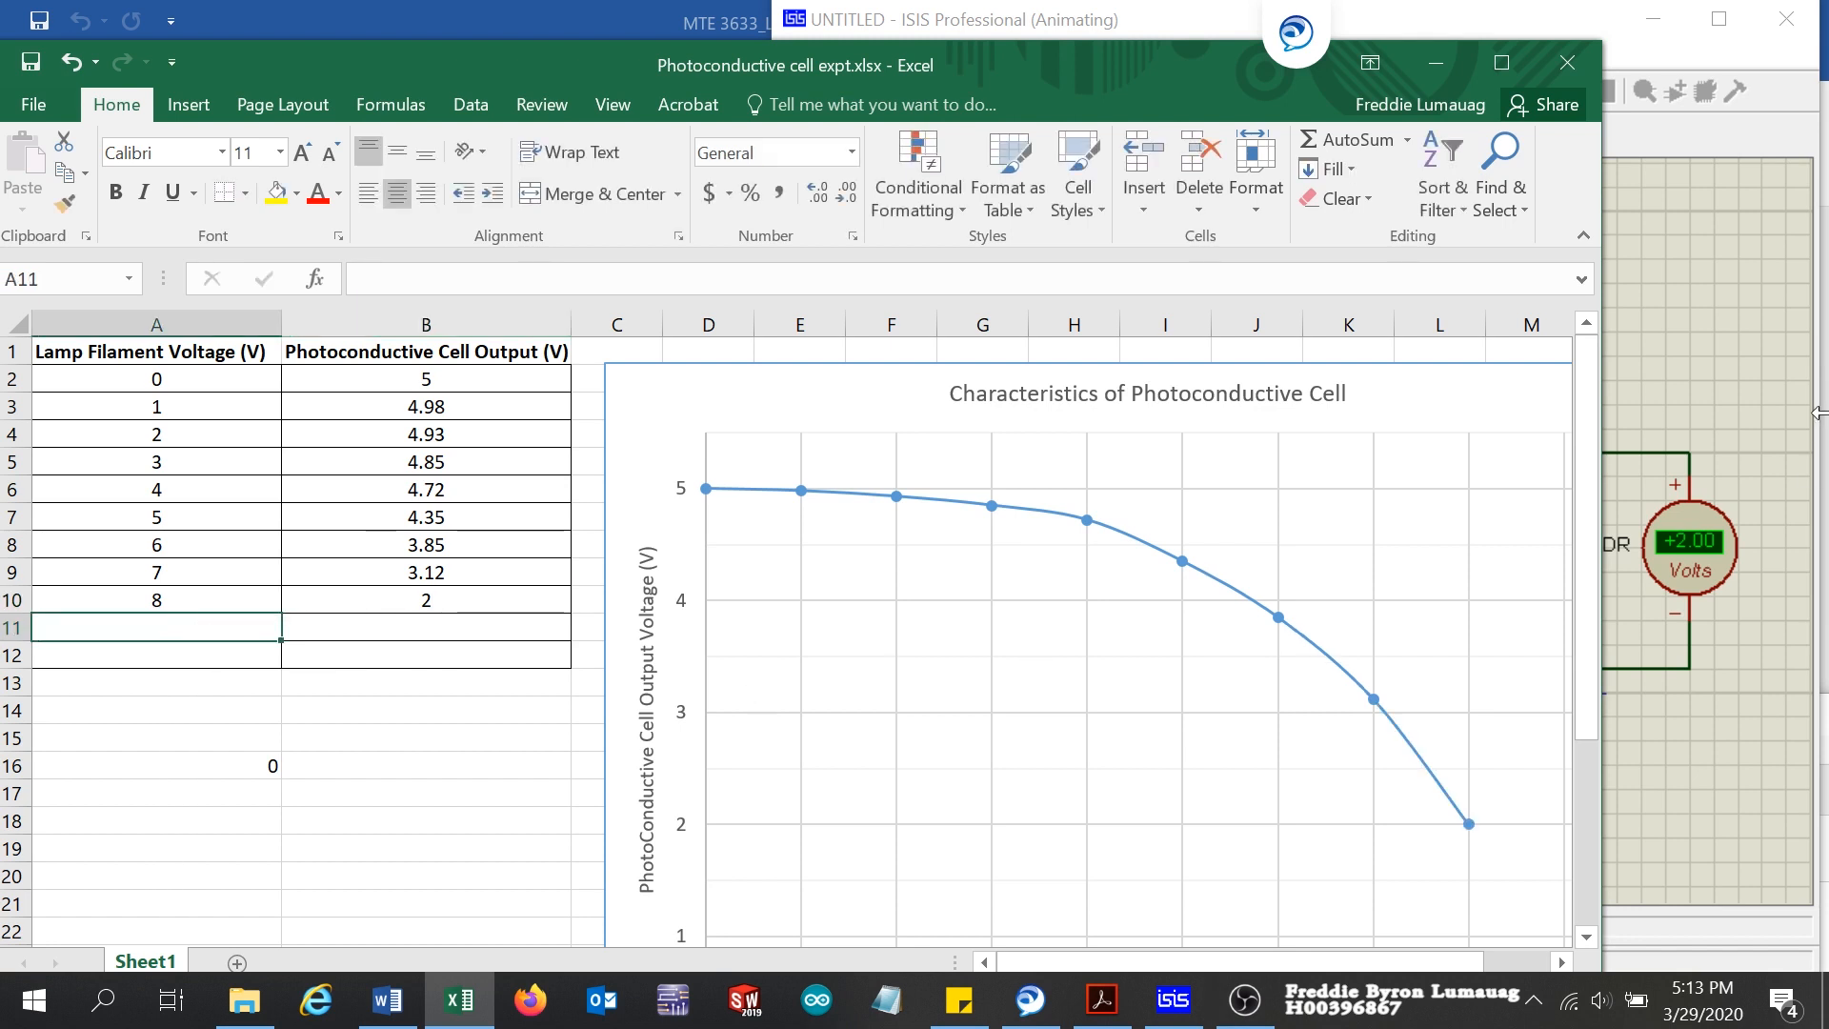
Step: Brighten the torch one level in ISIS and record lamp filament voltage 9 in A11 and cell output 1.25 in B11 in Excel
left_click(1679, 330)
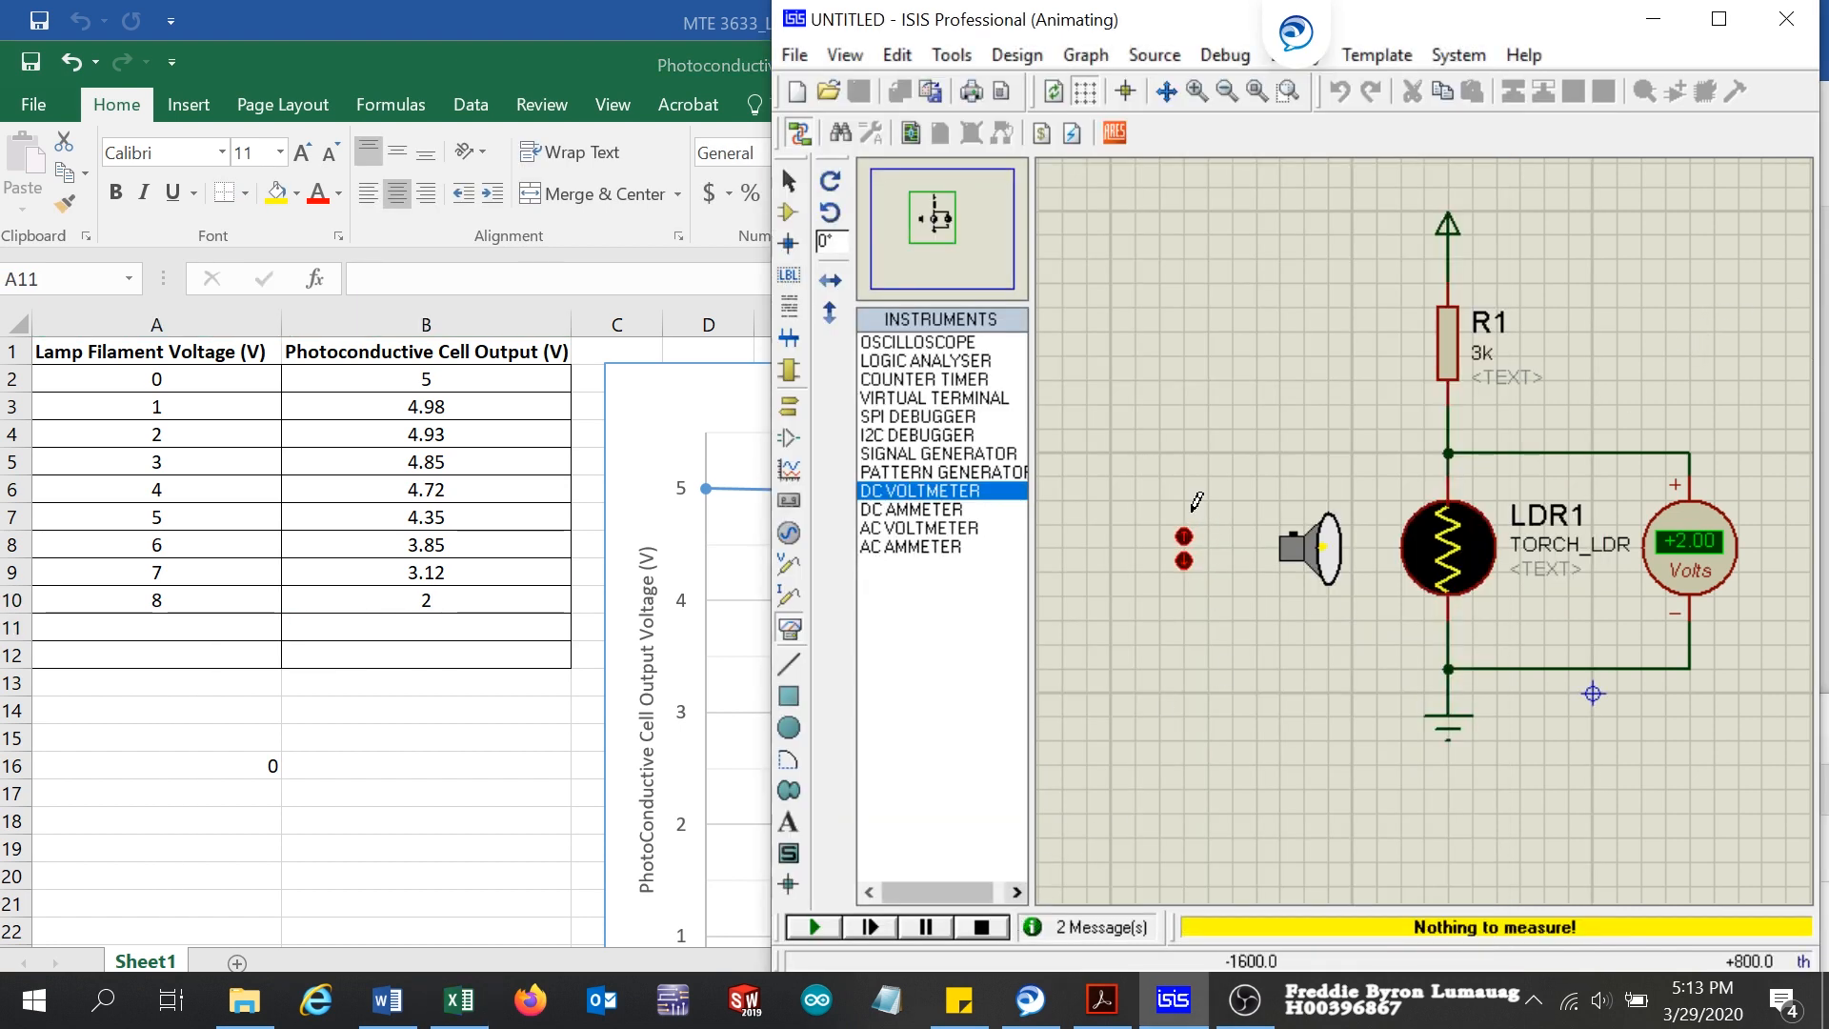
left_click(1182, 538)
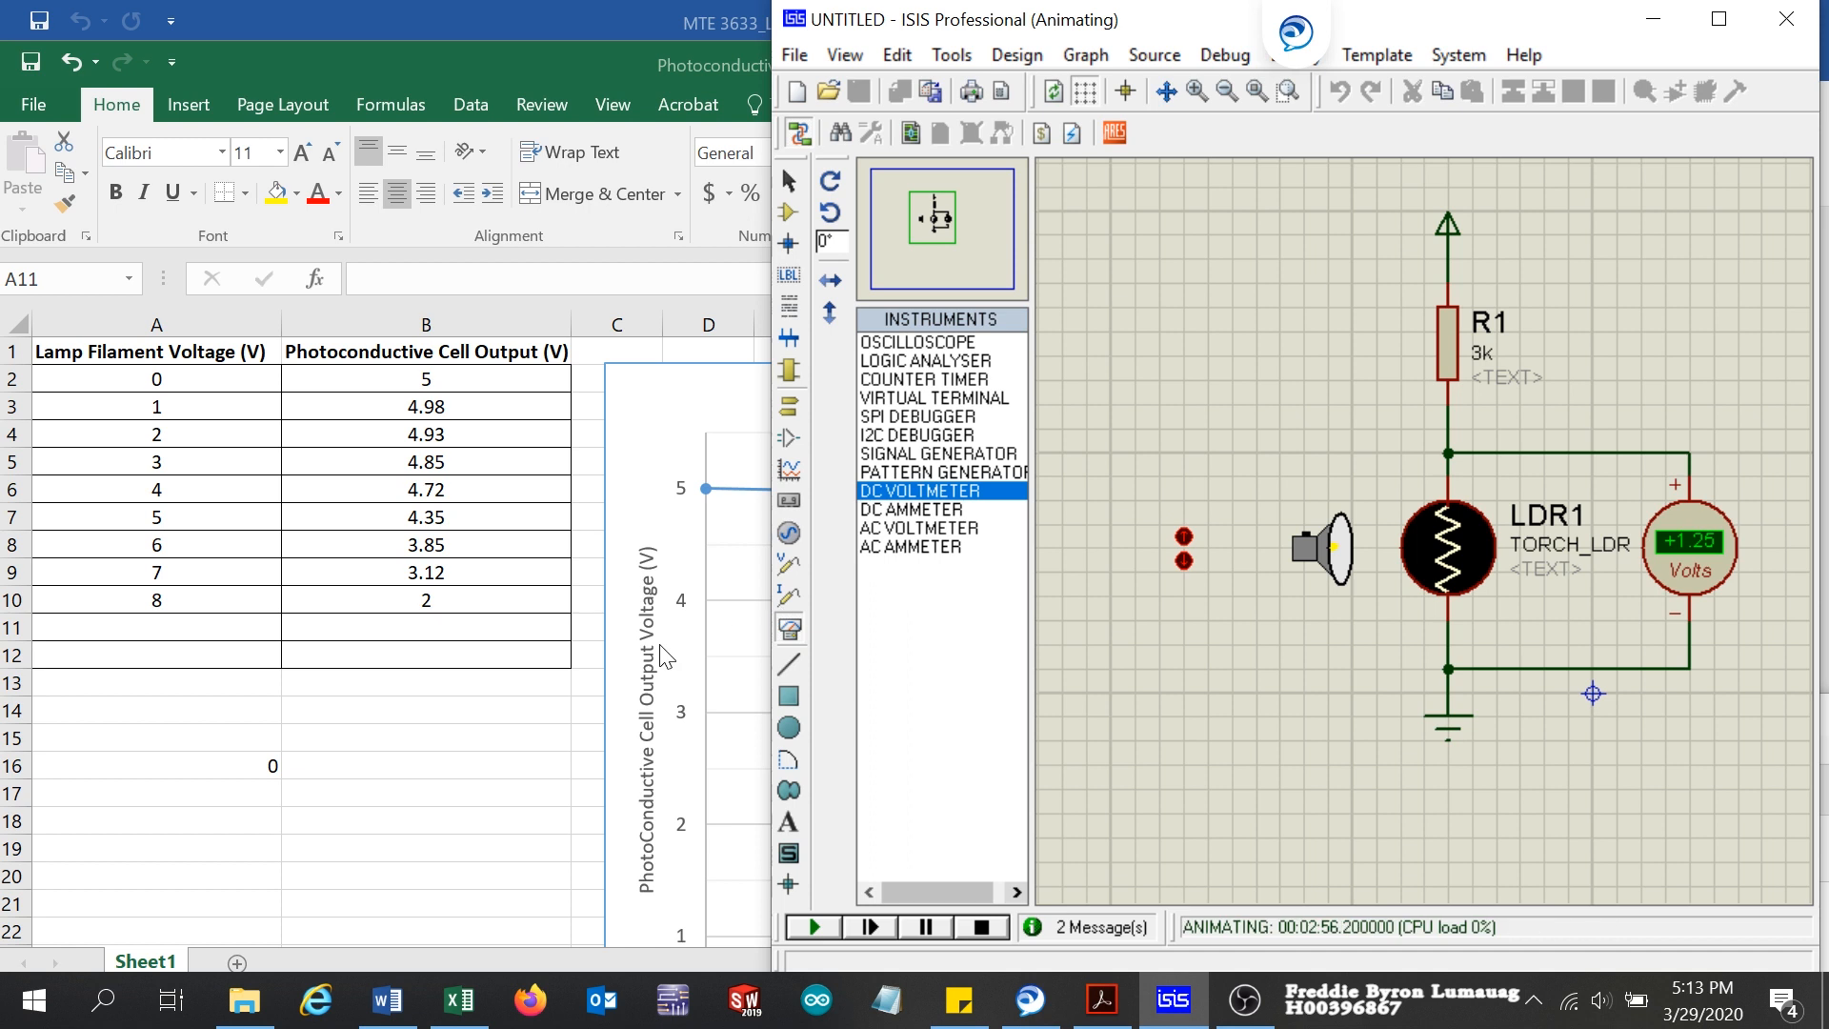
left_click(167, 628)
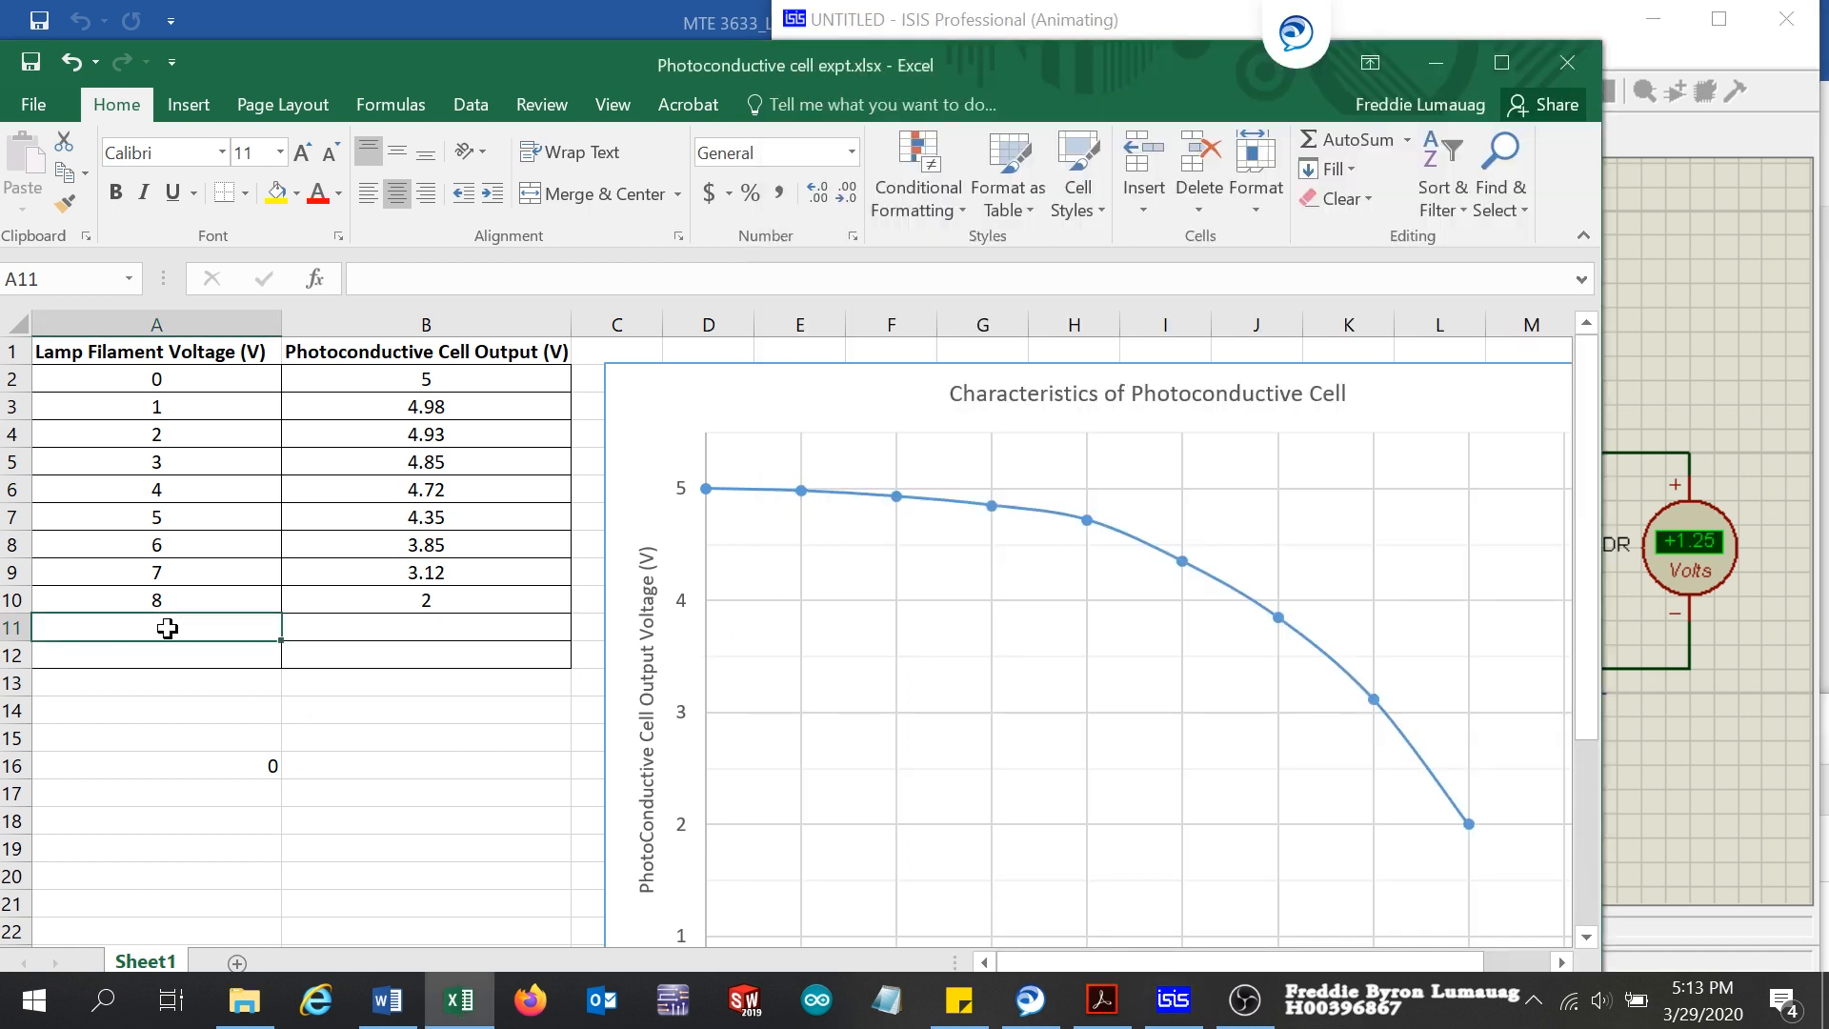
type("9")
left_click(449, 629)
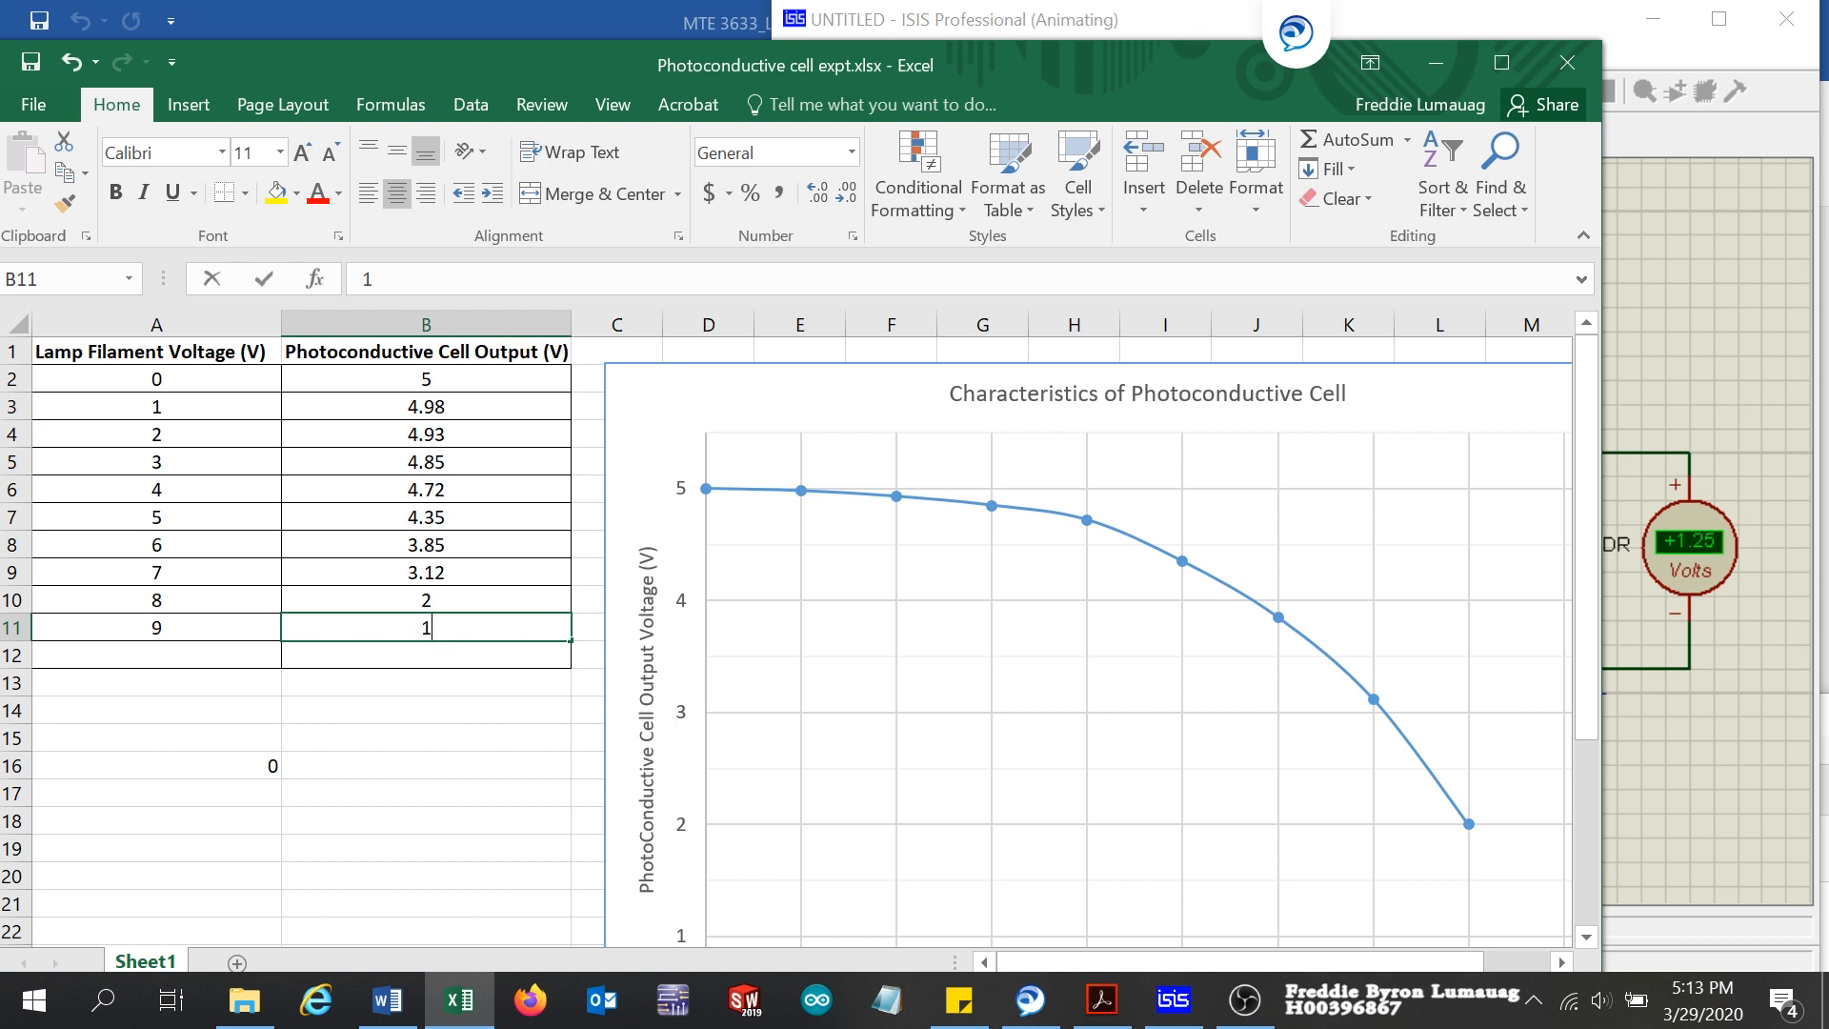
type("1.25")
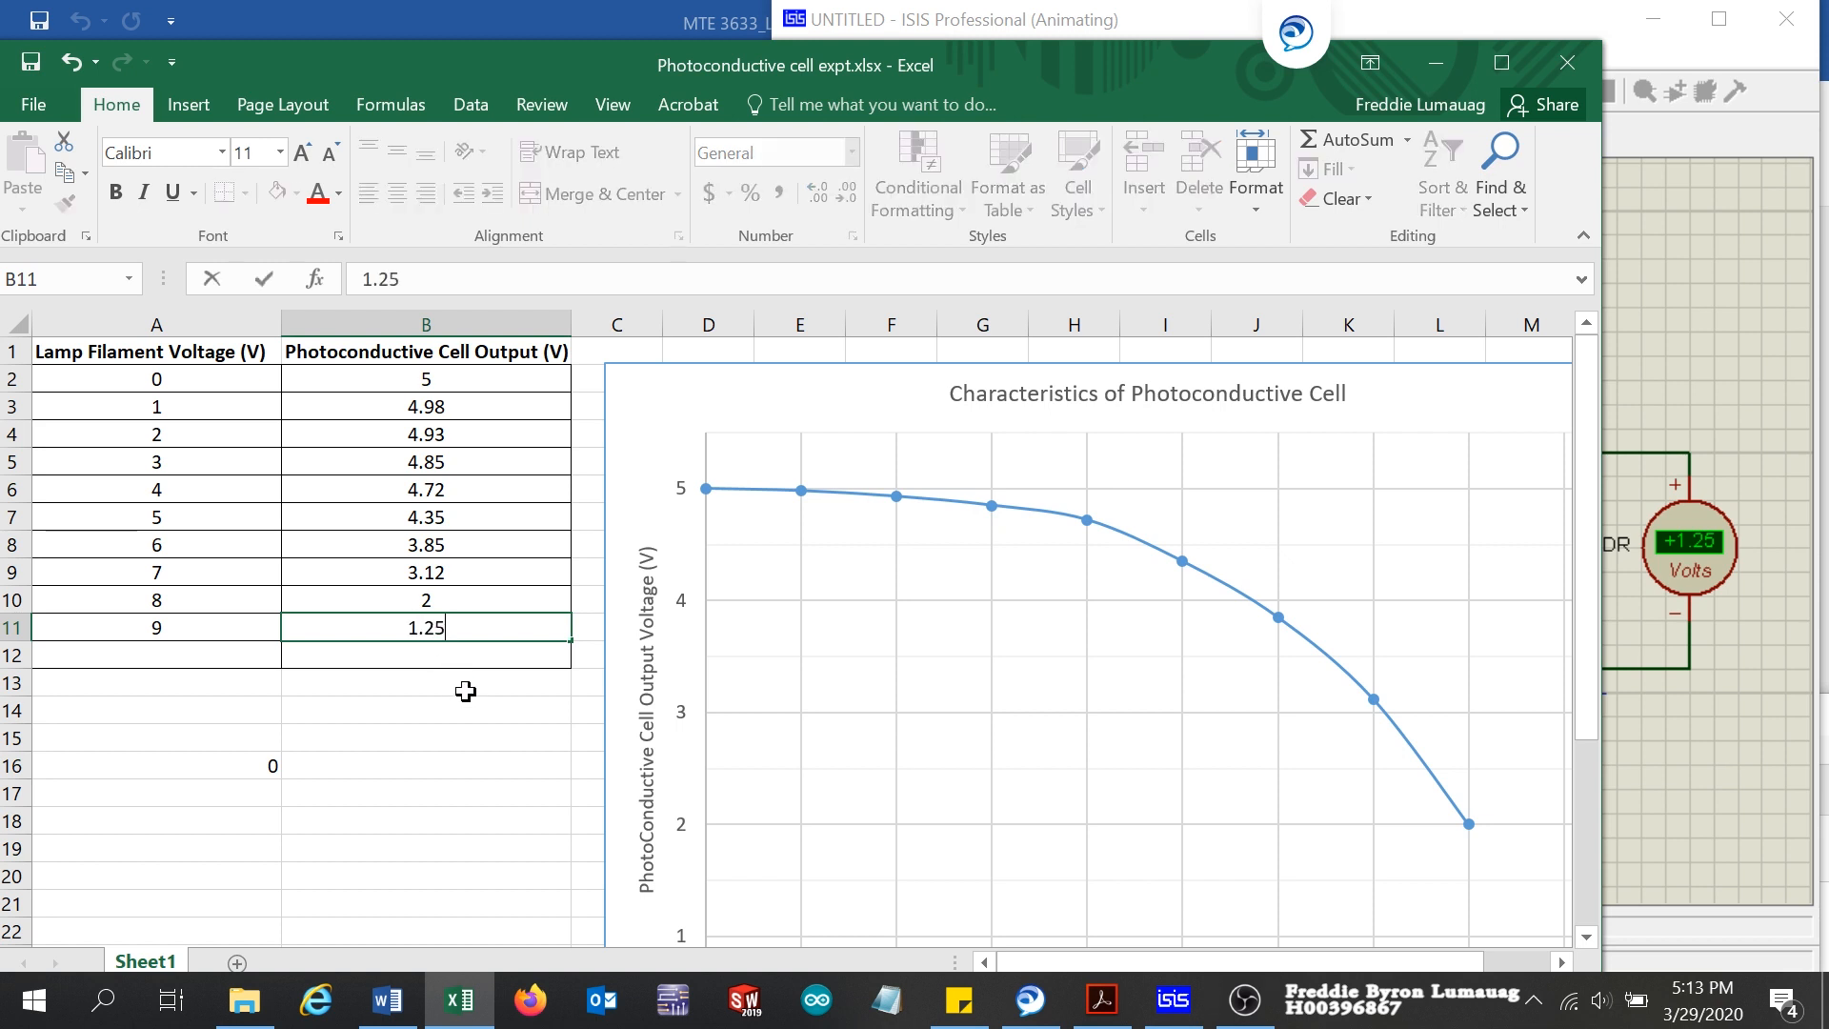
Step: Brighten the torch one level in ISIS and record lamp filament voltage 10 in A12 and cell output 0.71 in B12 in Excel
left_click(171, 665)
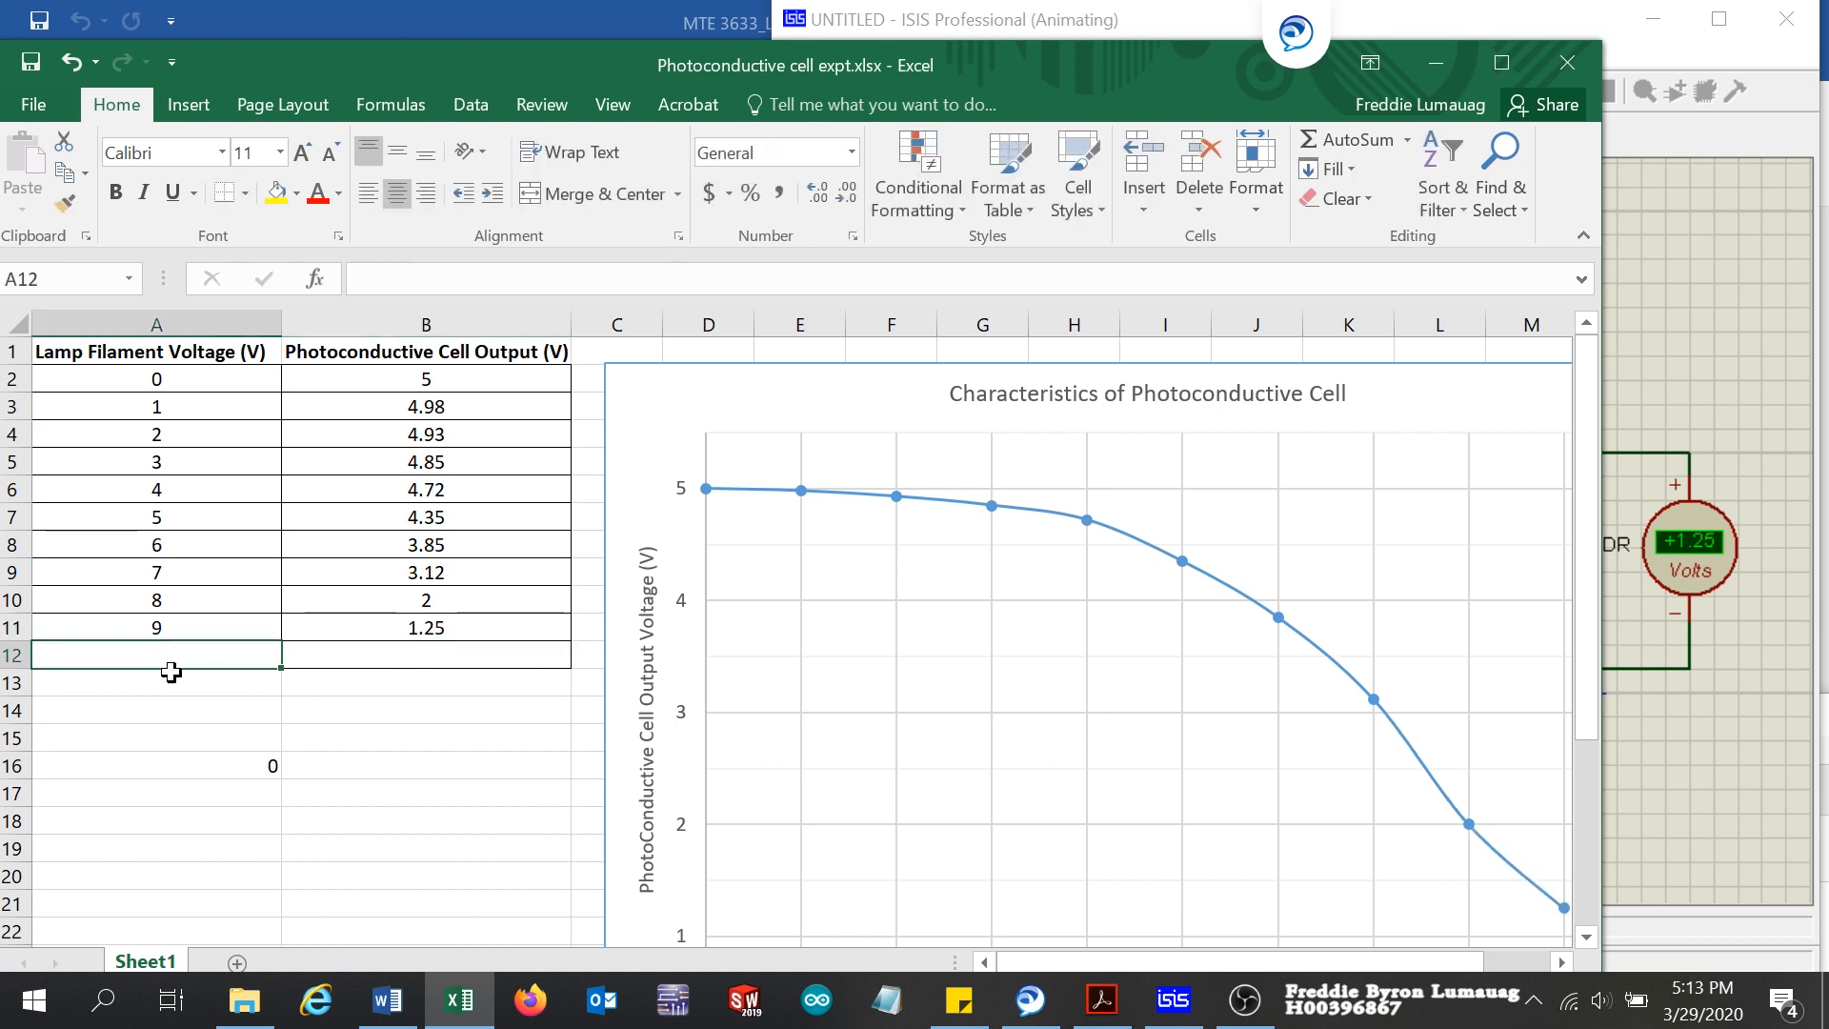
type("10")
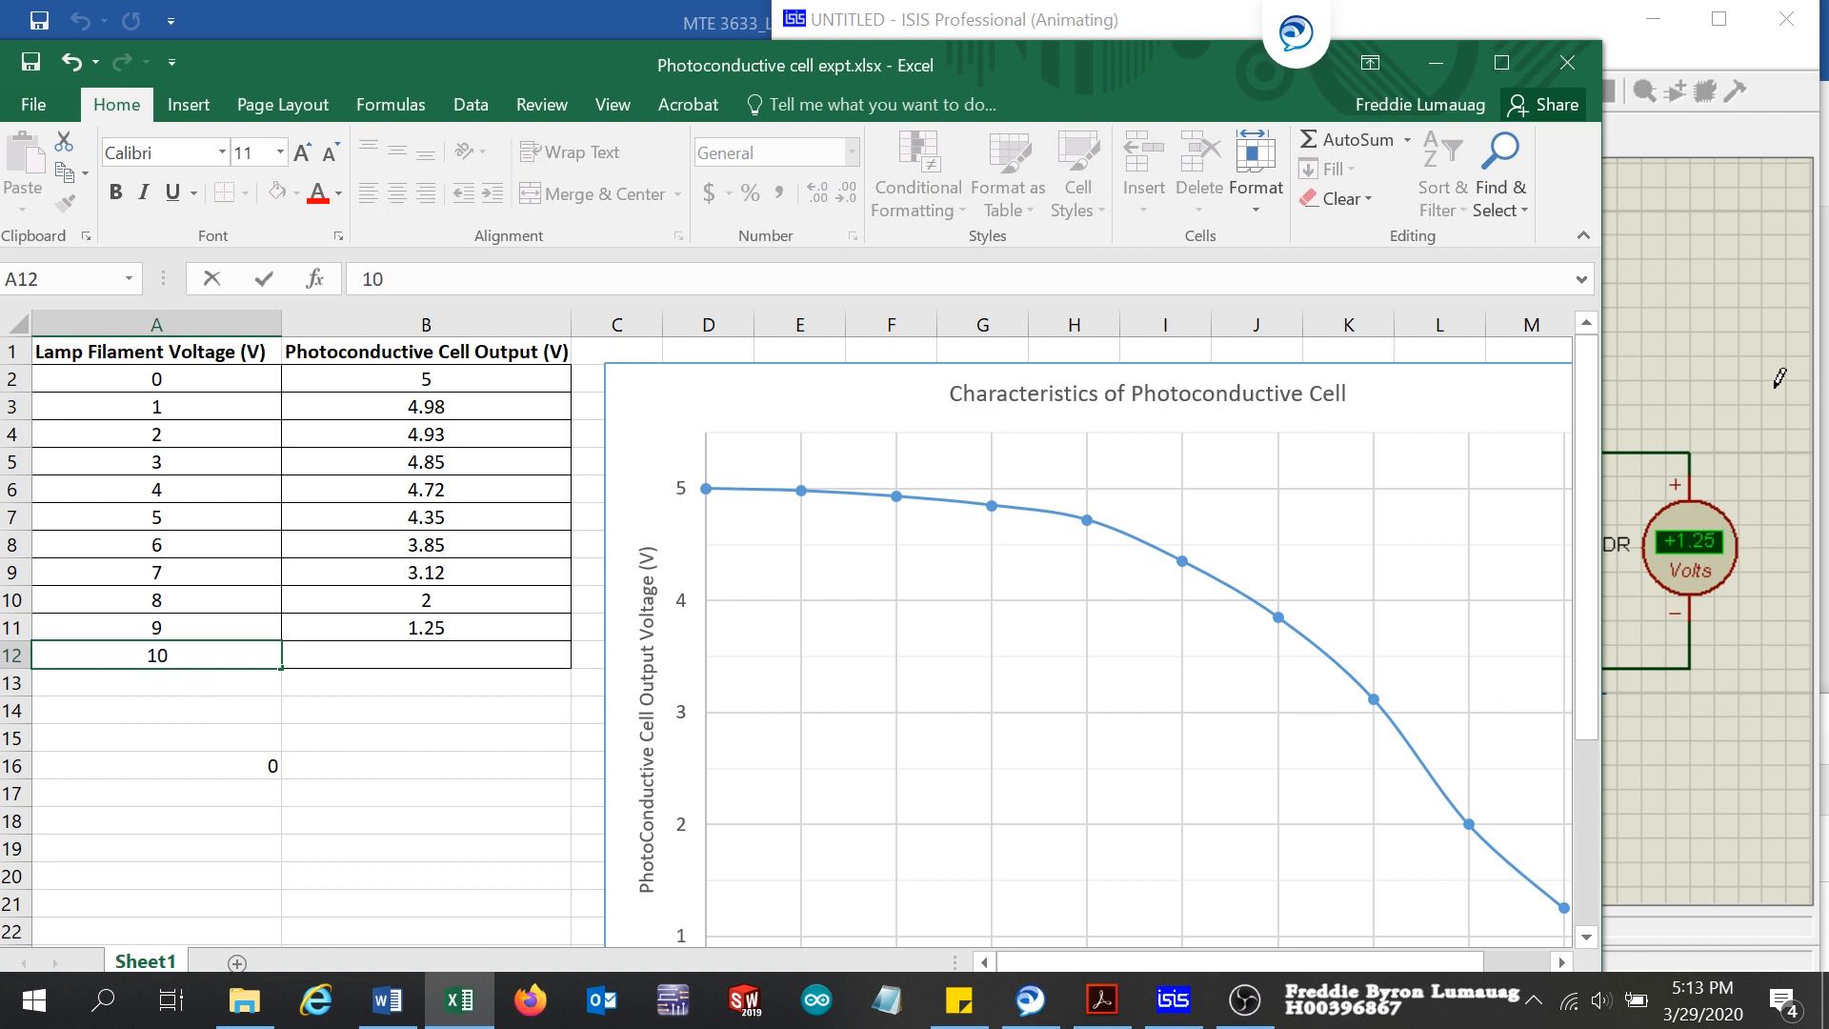
left_click(1779, 378)
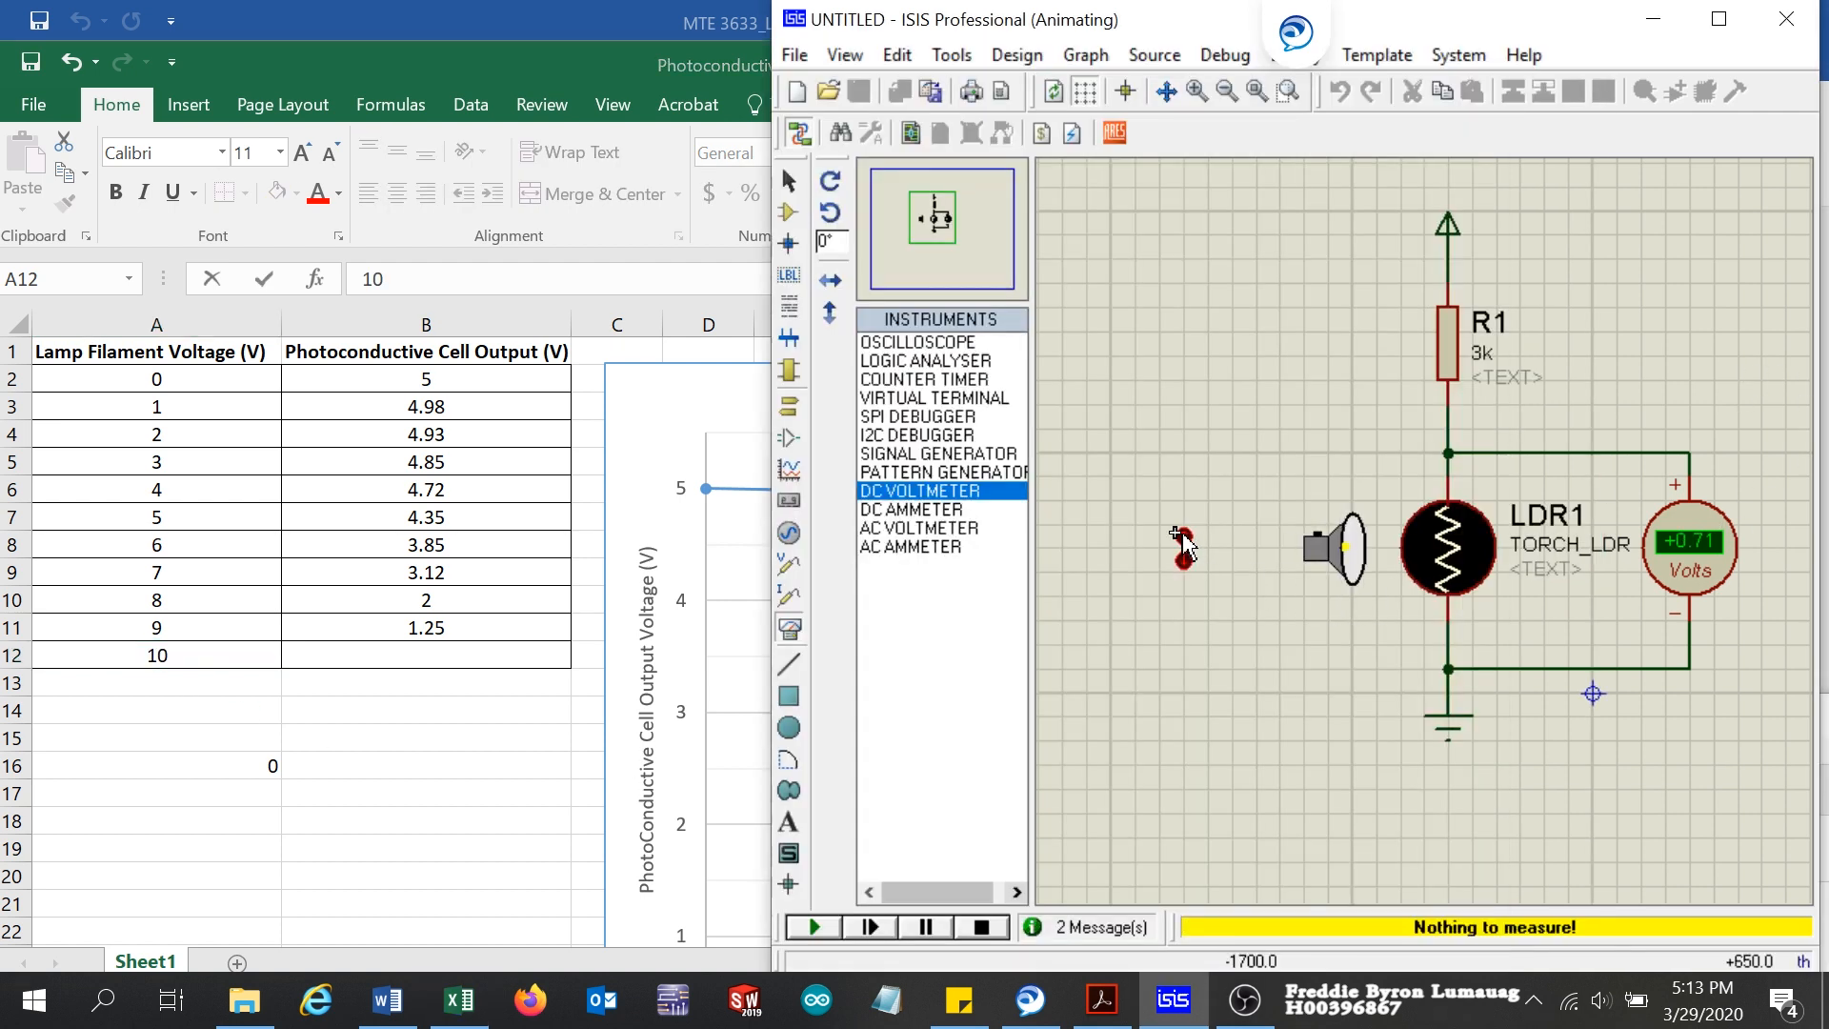
left_click(430, 647)
left_click(429, 654)
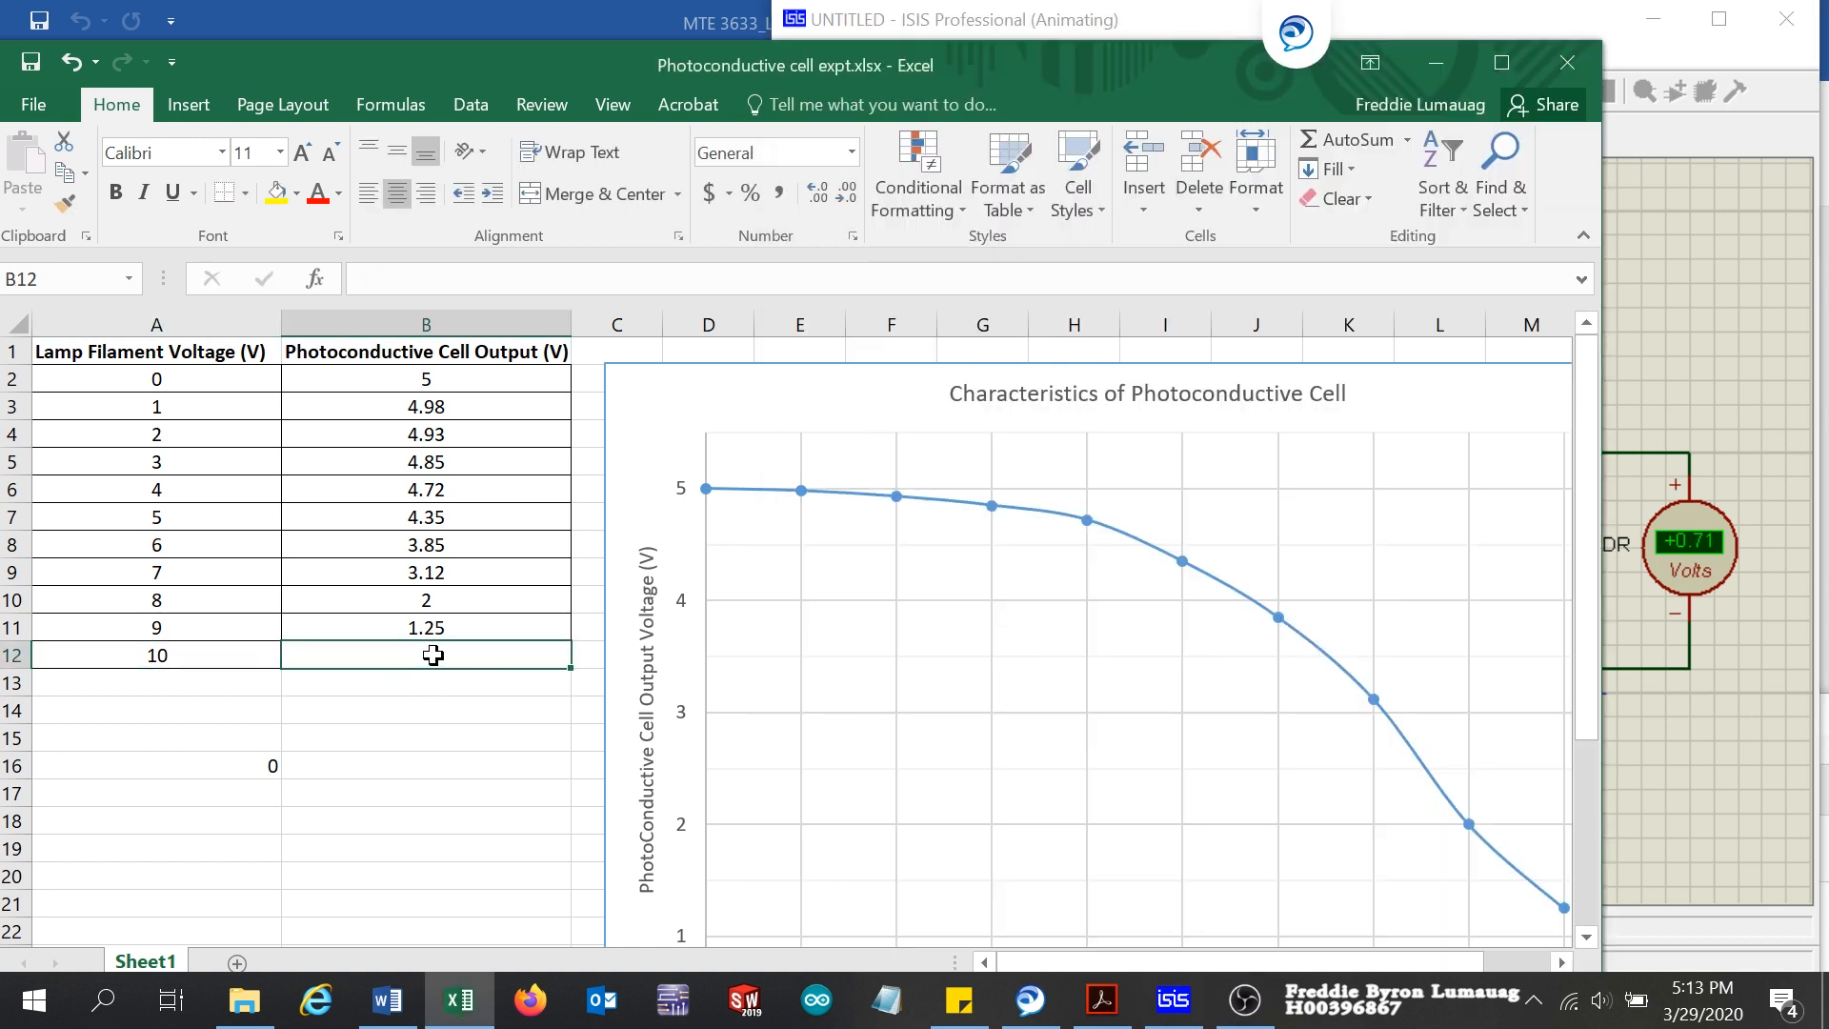
type(".71")
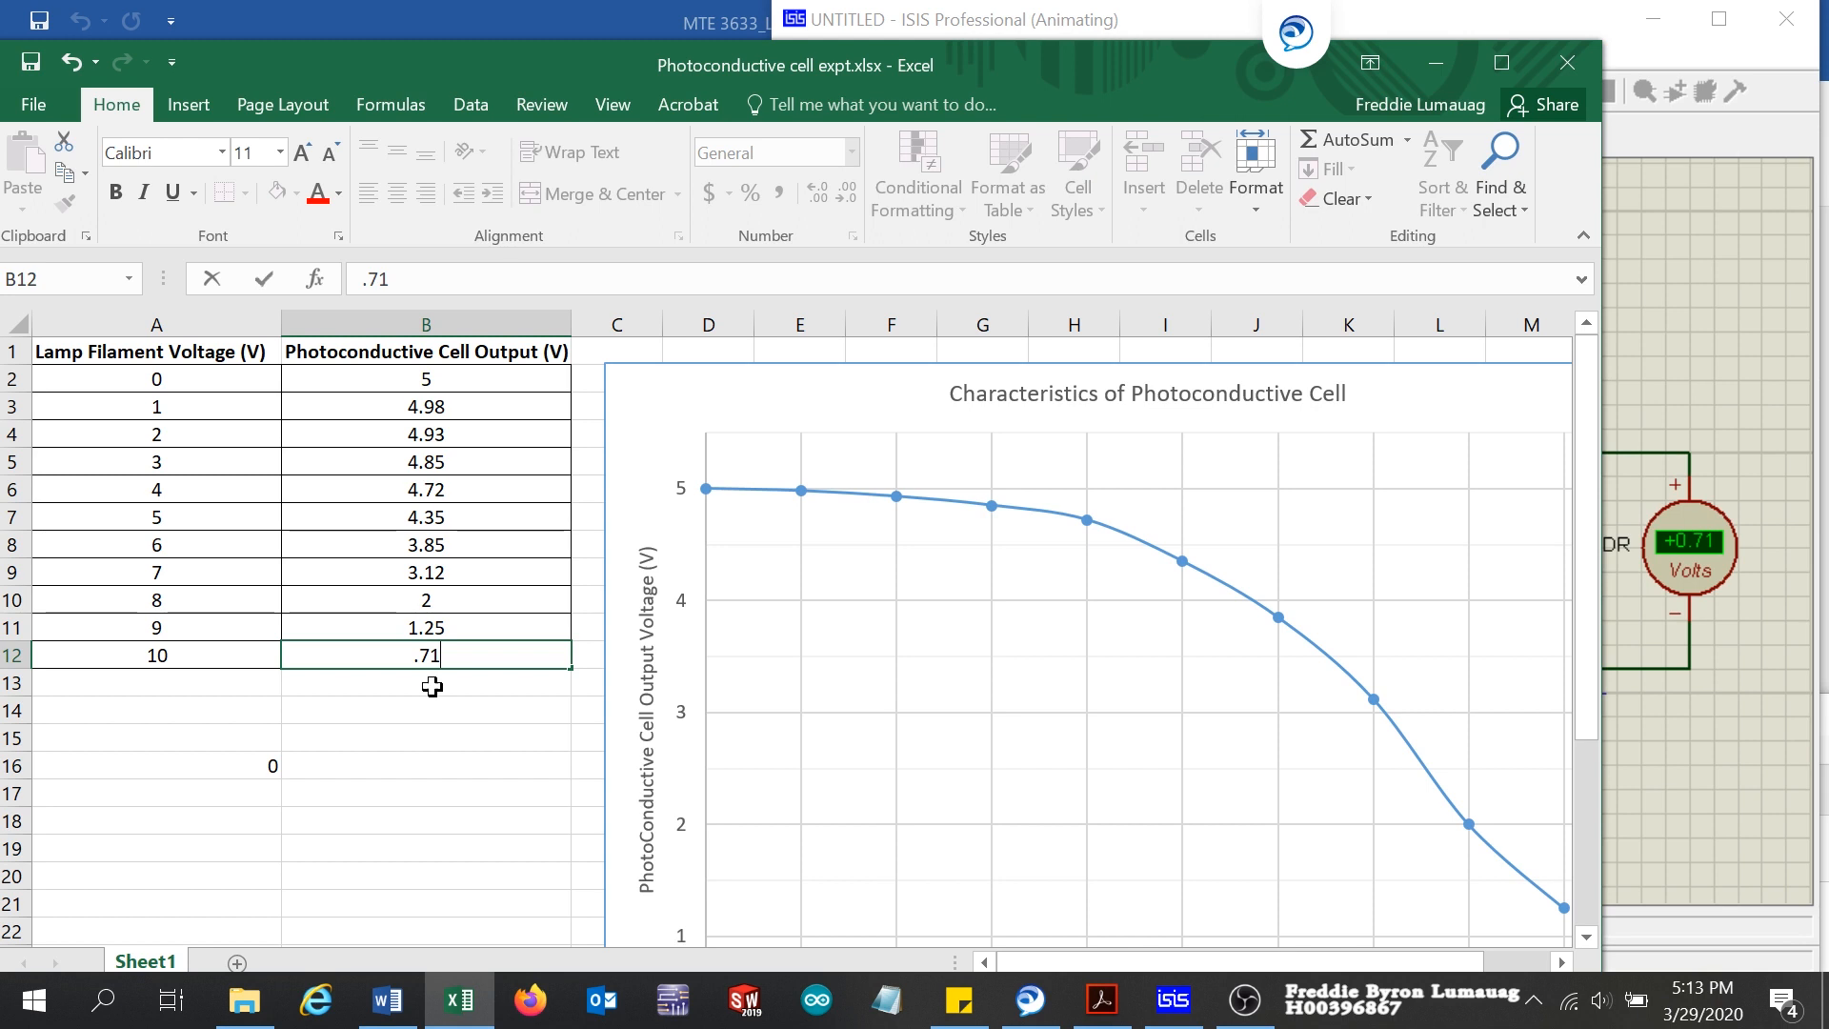
left_click(463, 739)
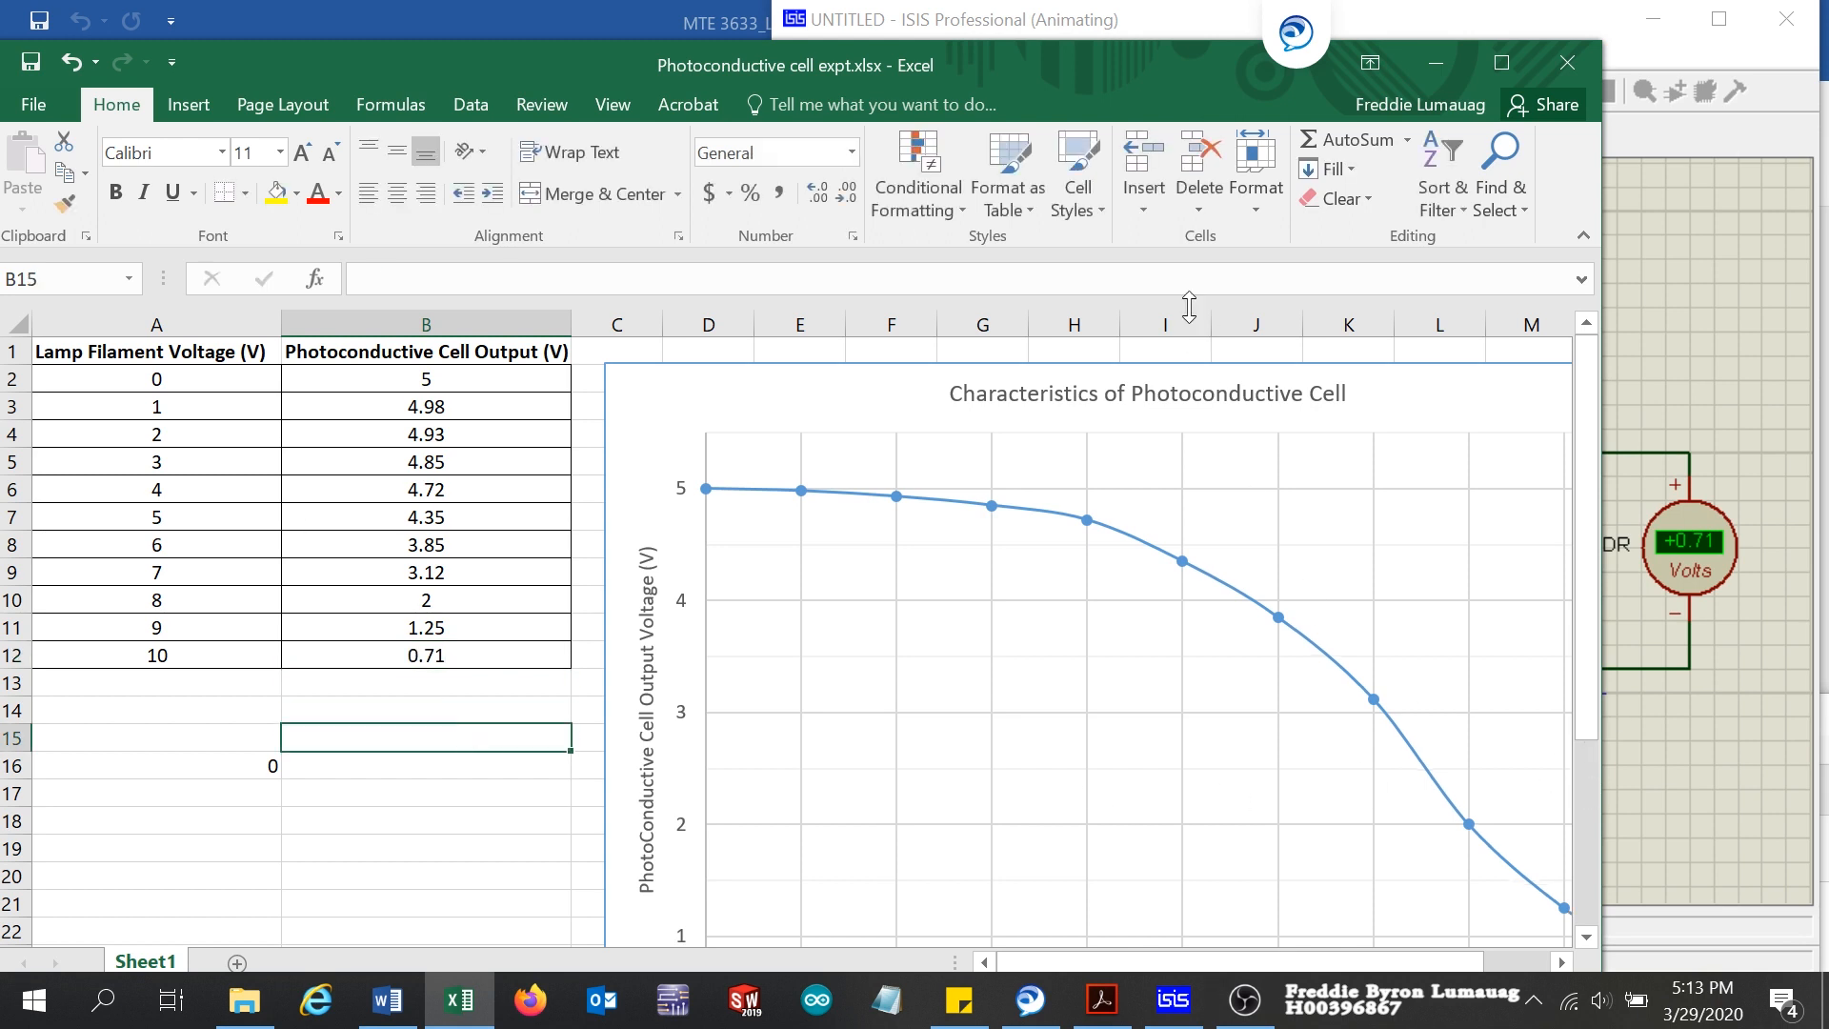
Step: Look at the circuit in ISIS briefly, then return to Photoconductive cell expt.xlsx in Excel and maximize its window
left_click(1817, 488)
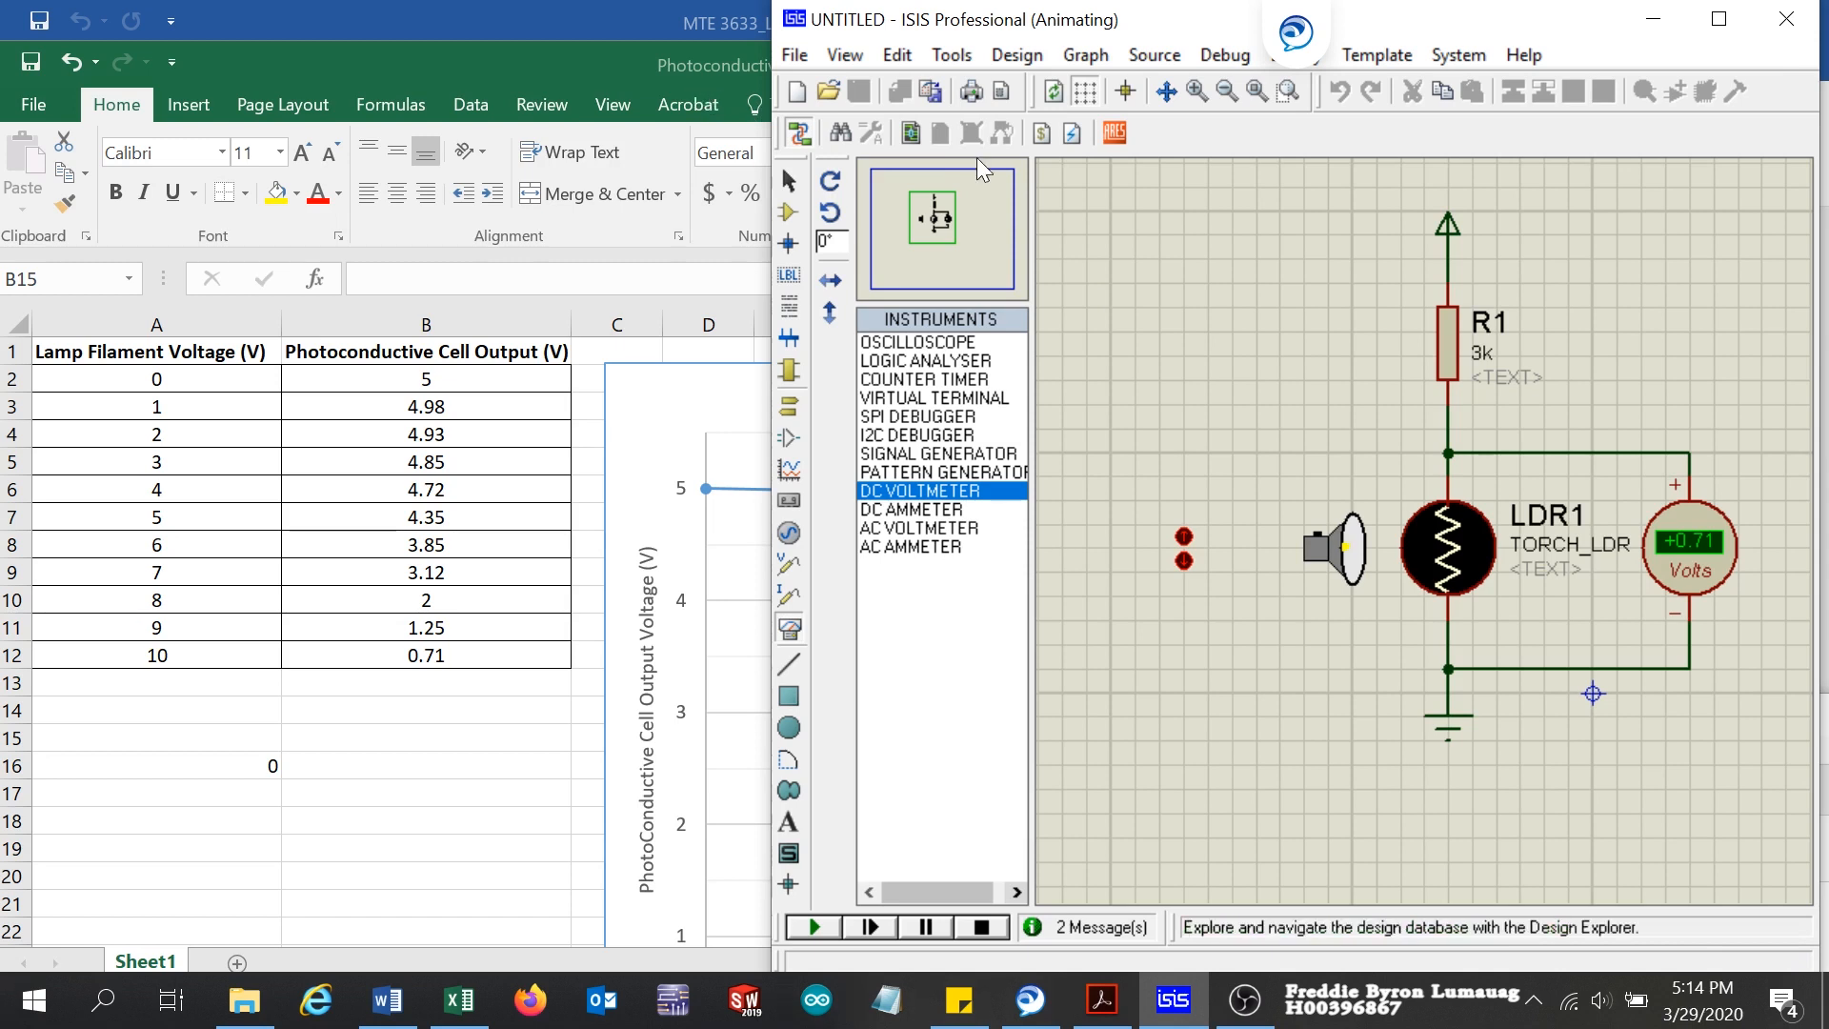
left_click(683, 78)
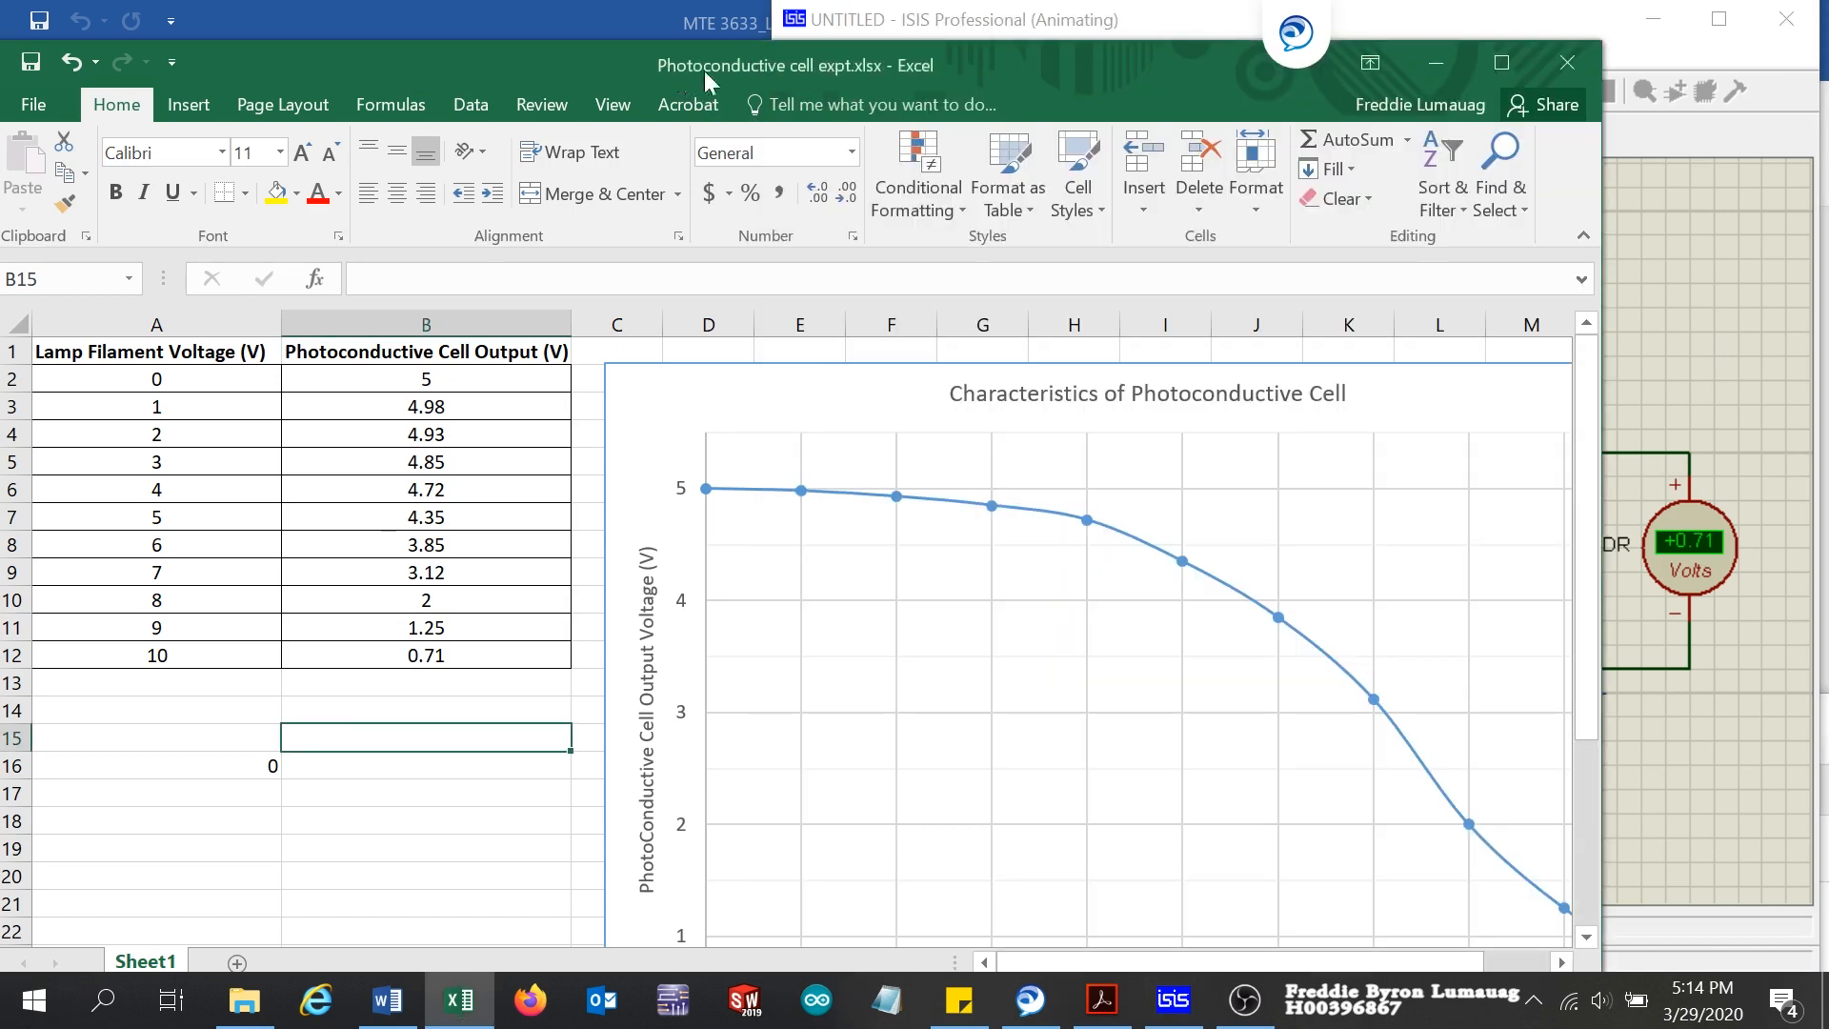
left_click(1509, 71)
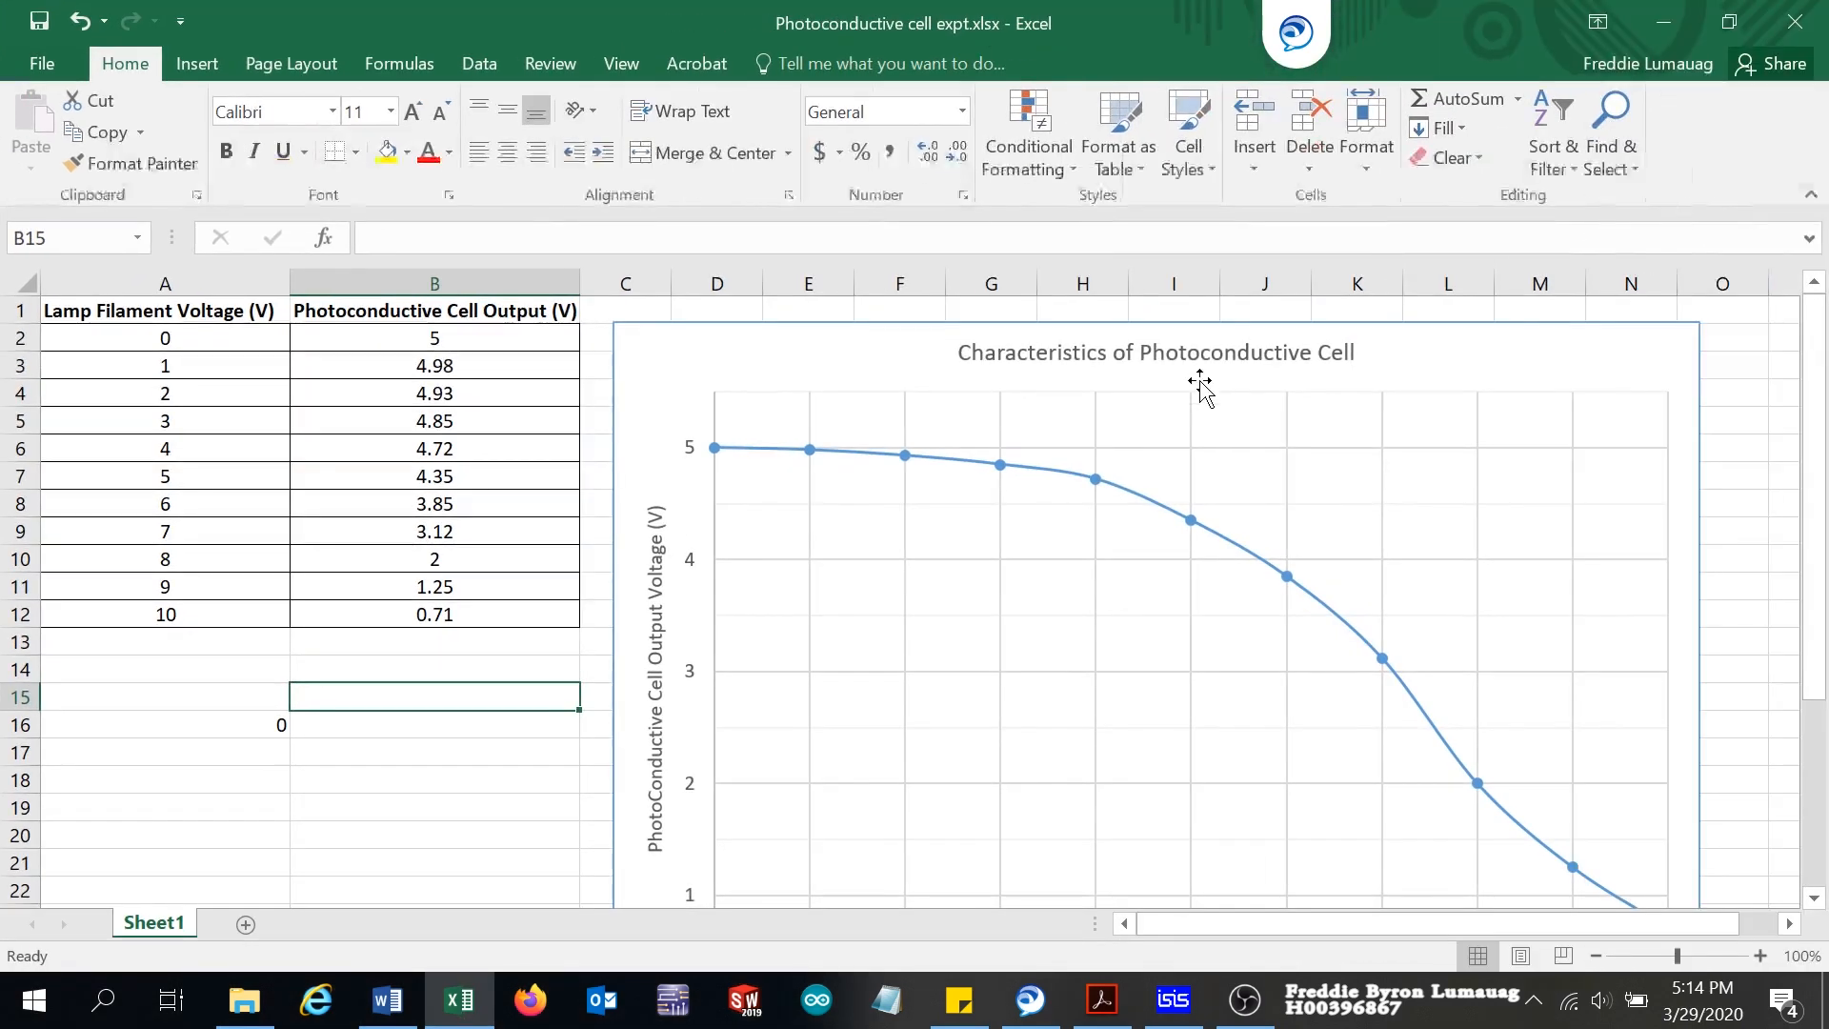
Step: Examine the whole Characteristics of Photoconductive Cell curve against its output voltage and lamp filament voltage axes
scroll(1255, 570, "down", 1)
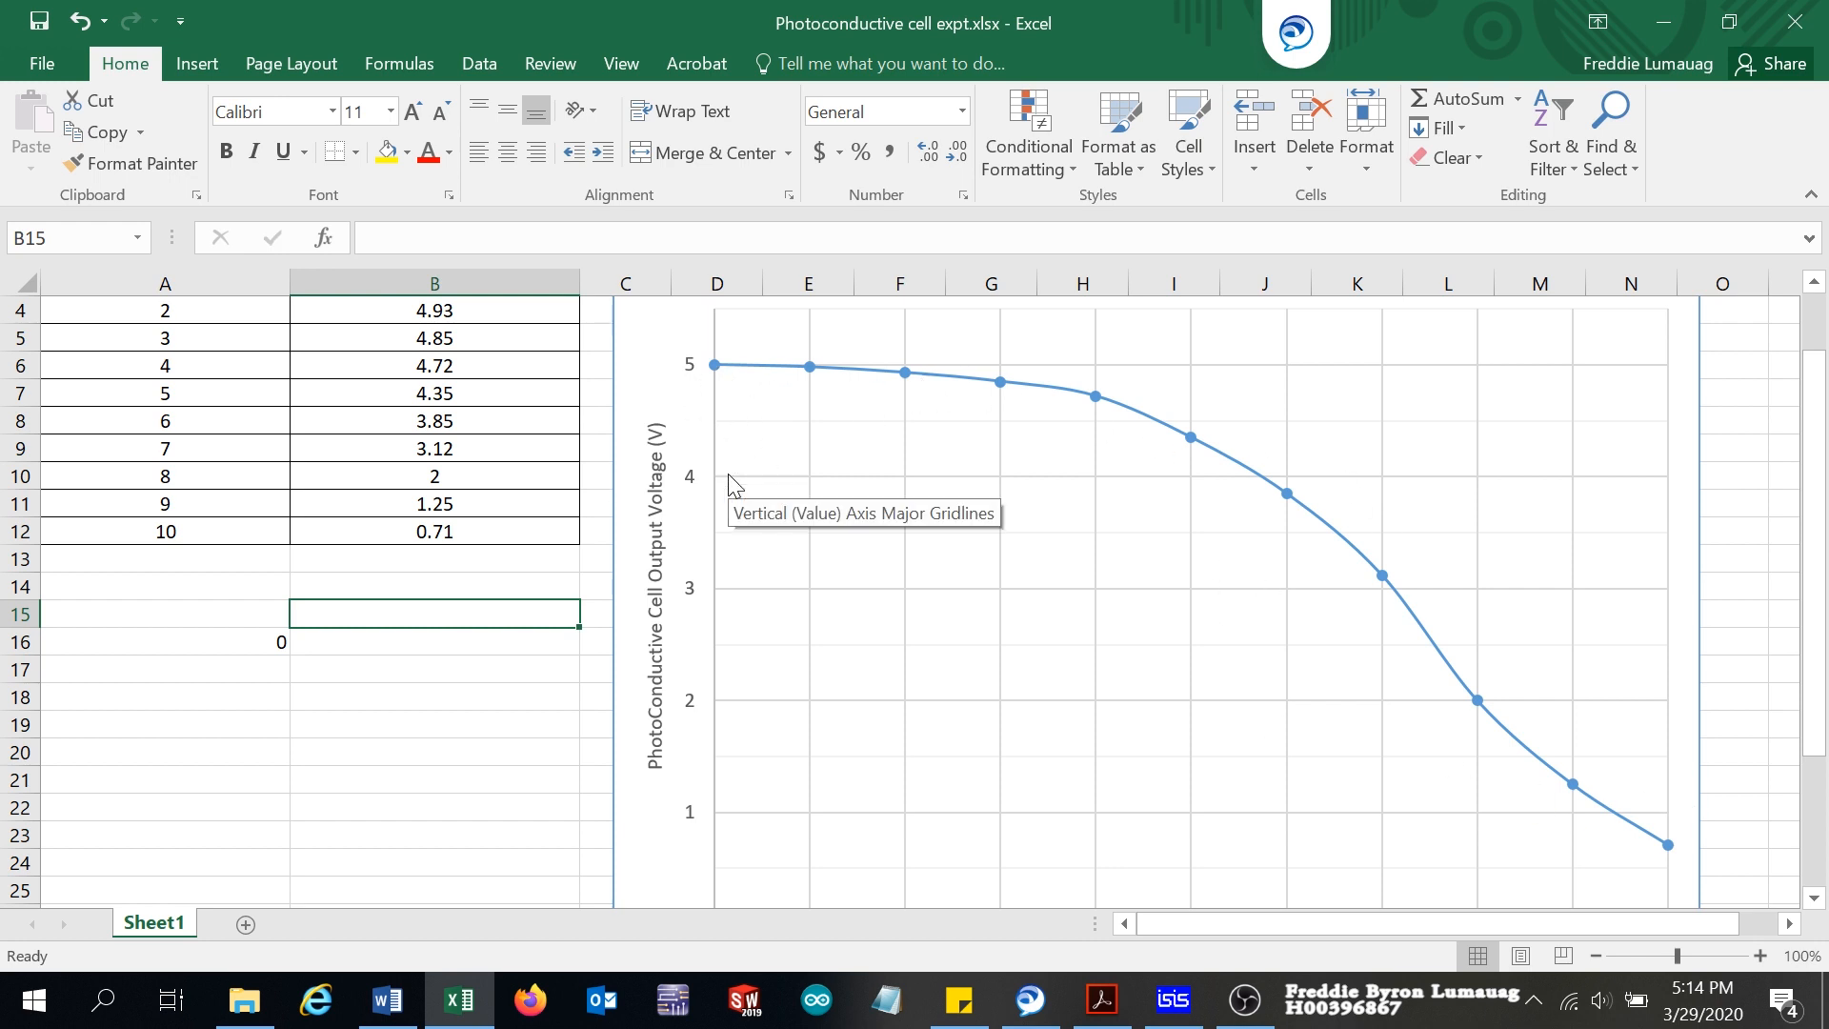
scroll(1144, 772, "down", 1)
scroll(1144, 772, "down", 1)
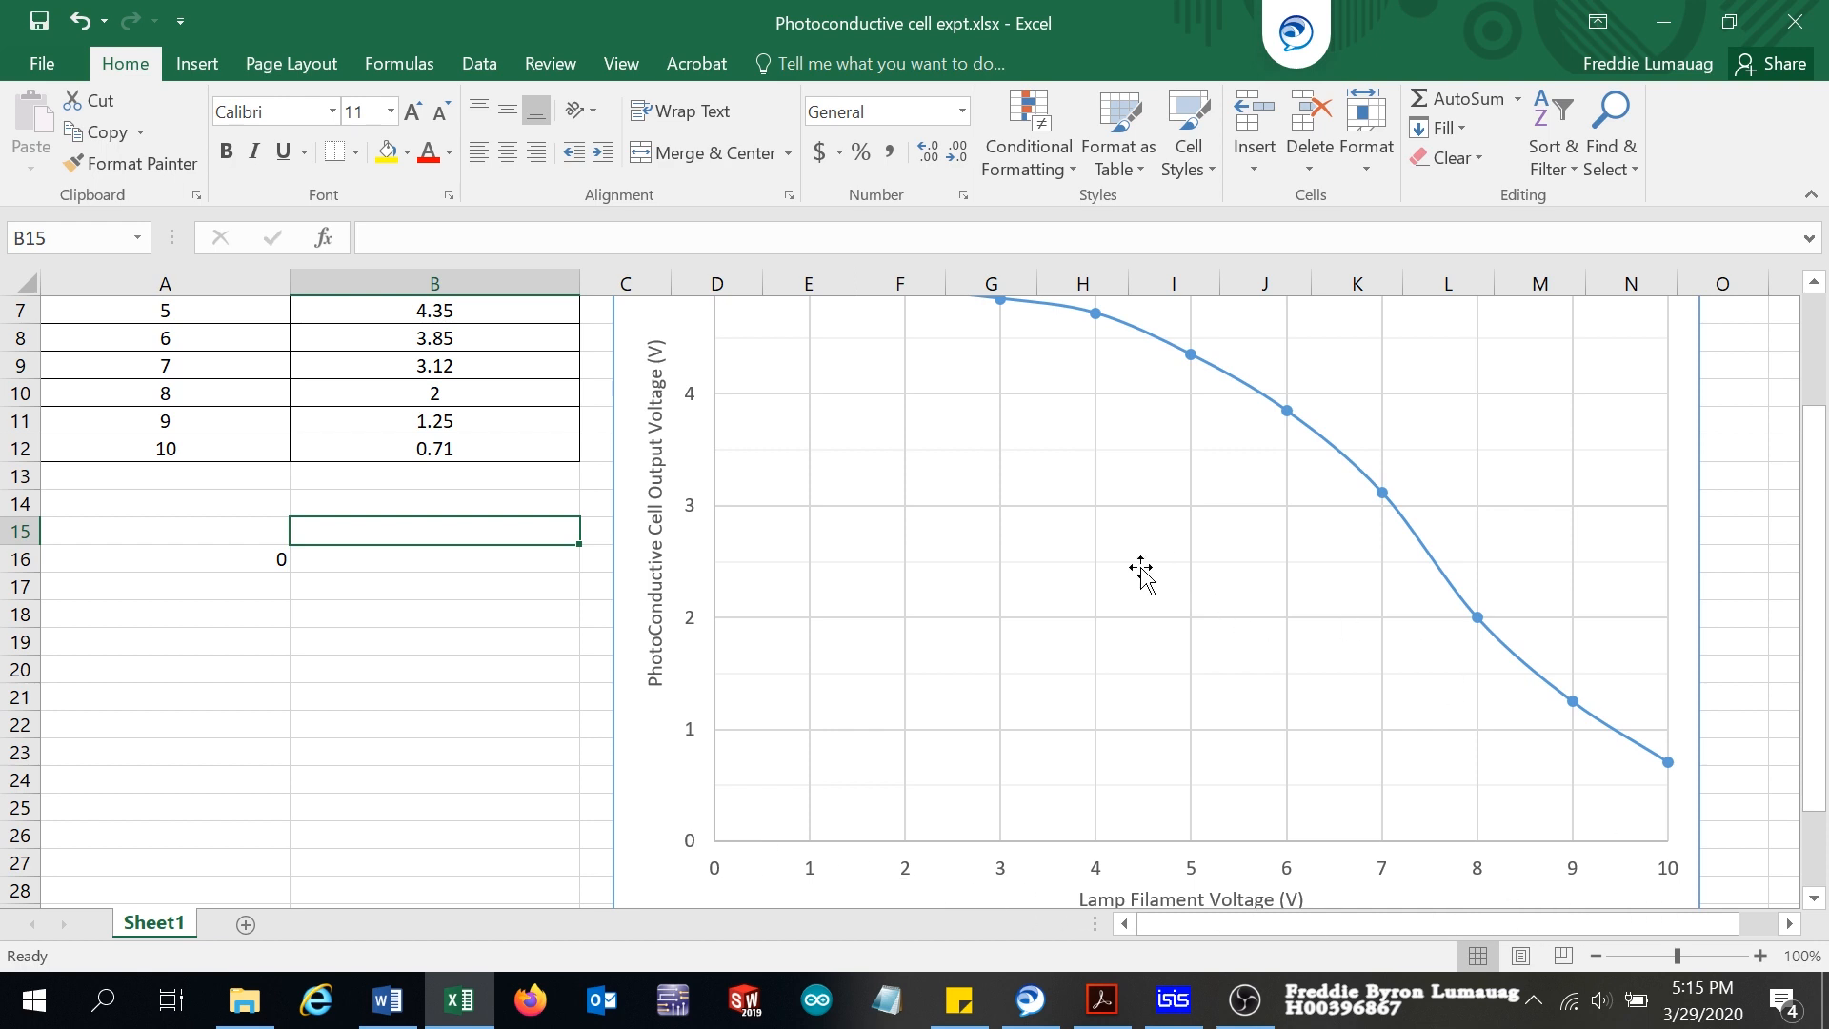
scroll(1143, 572, "up", 1)
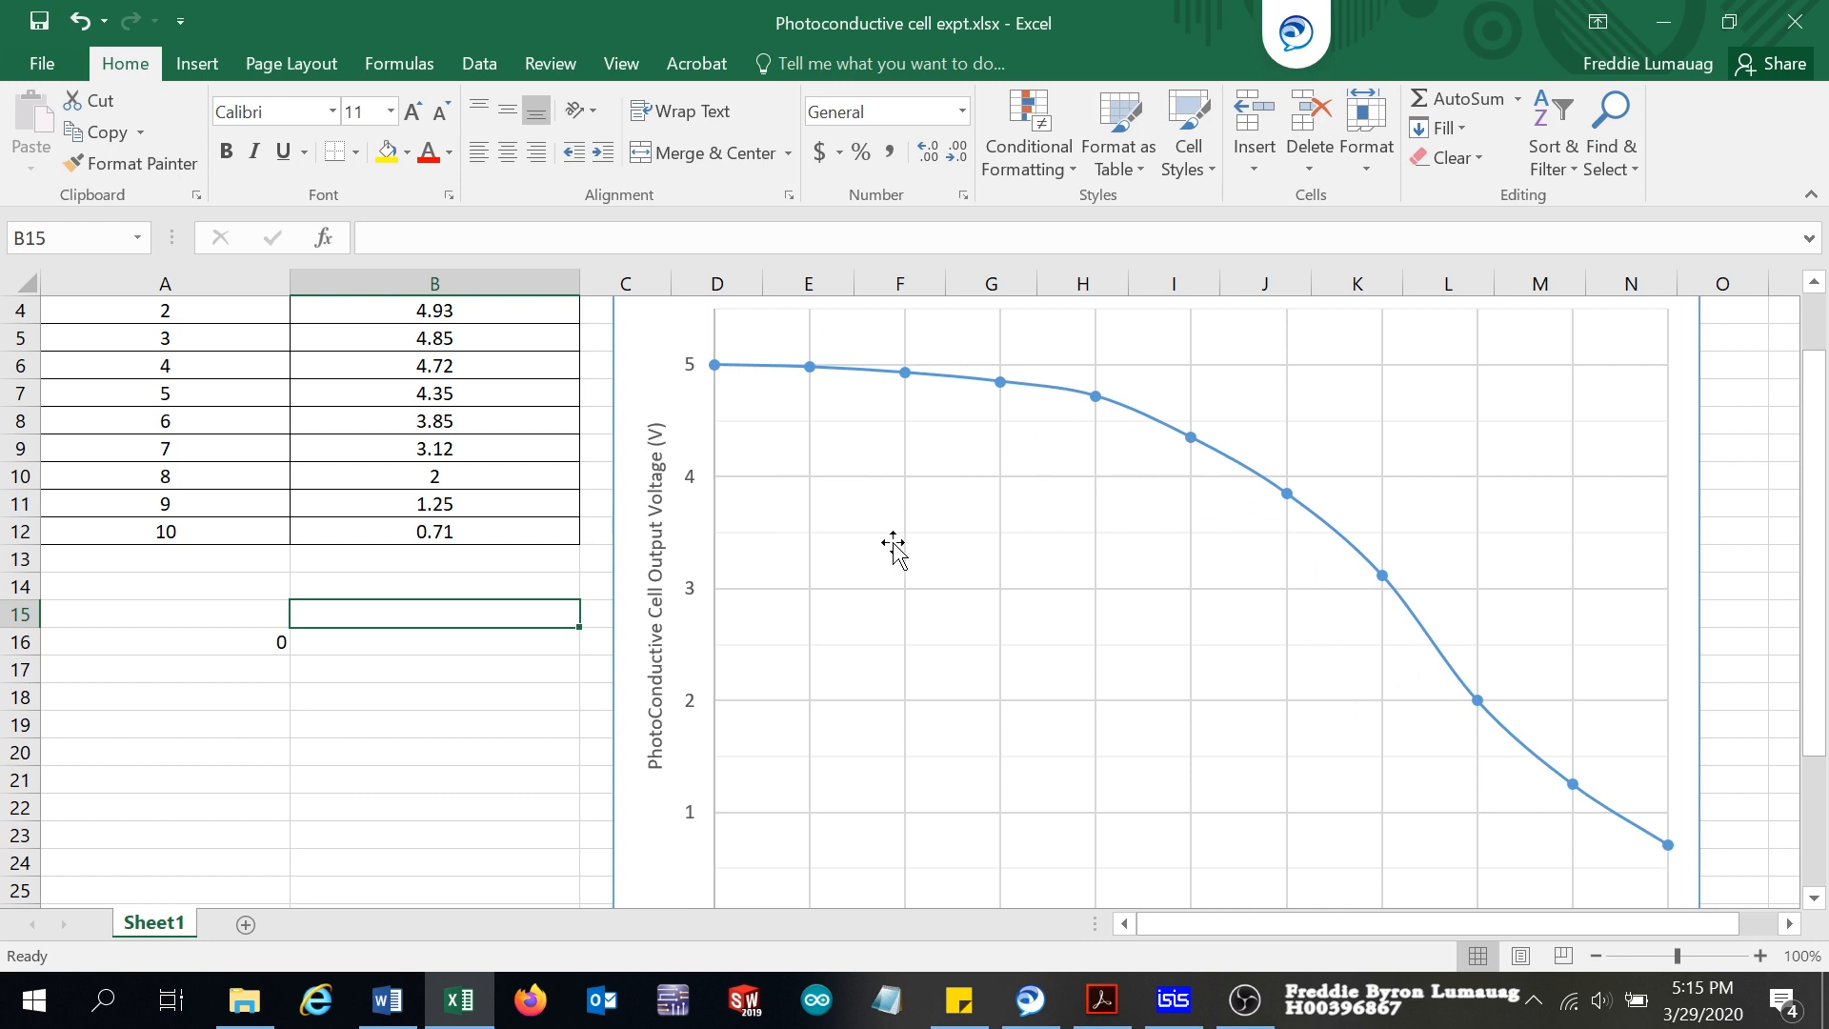
scroll(905, 567, "down", 1)
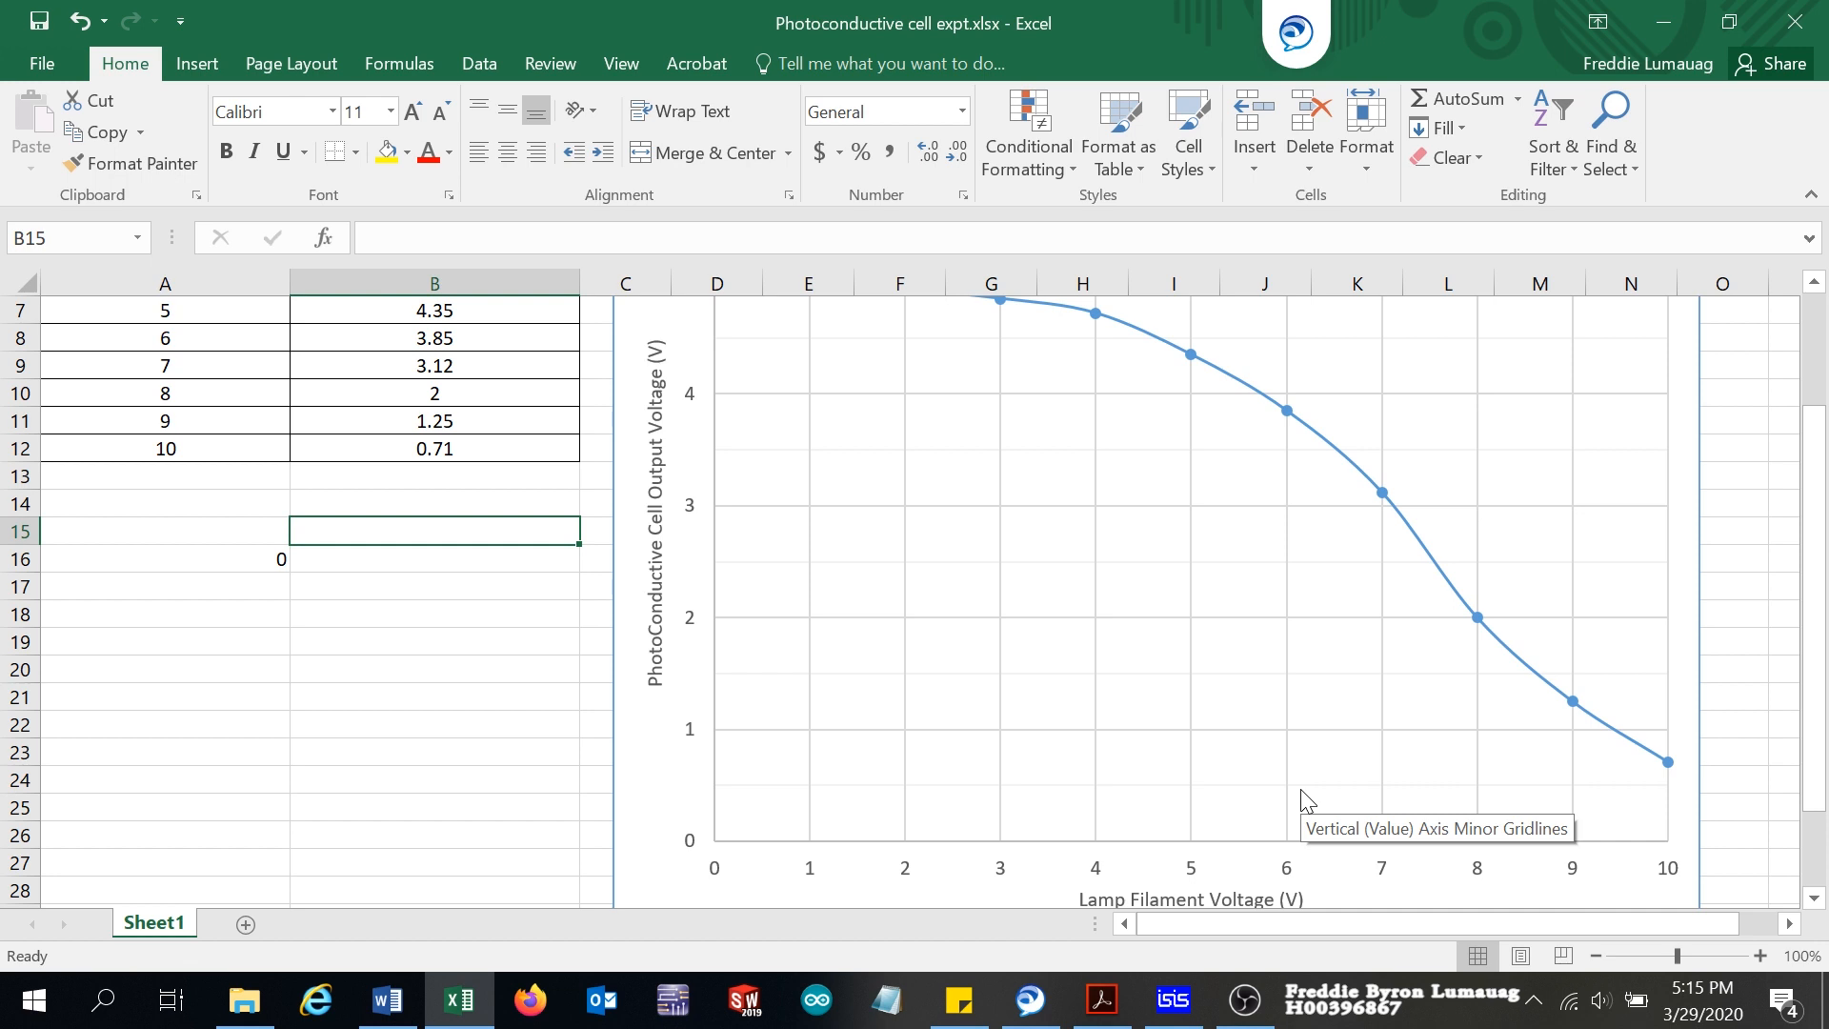
scroll(1307, 800, "up", 1)
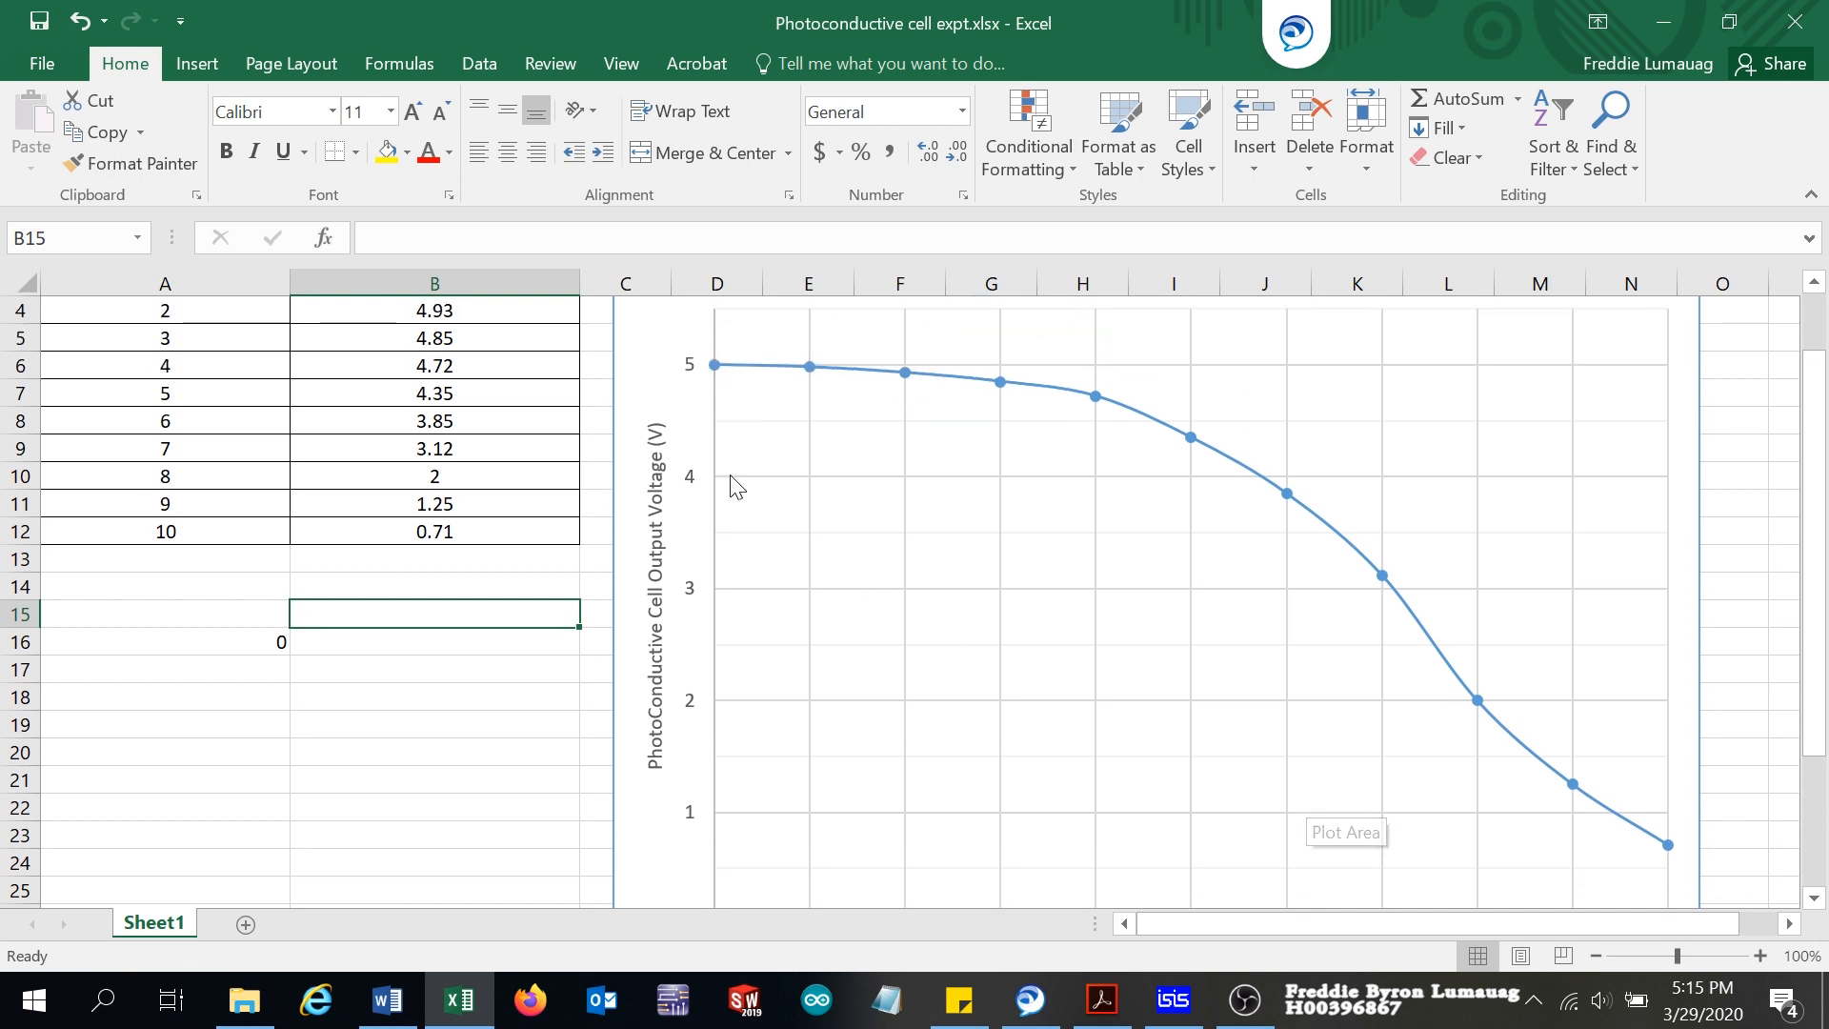
scroll(767, 667, "down", 2)
scroll(777, 680, "up", 1)
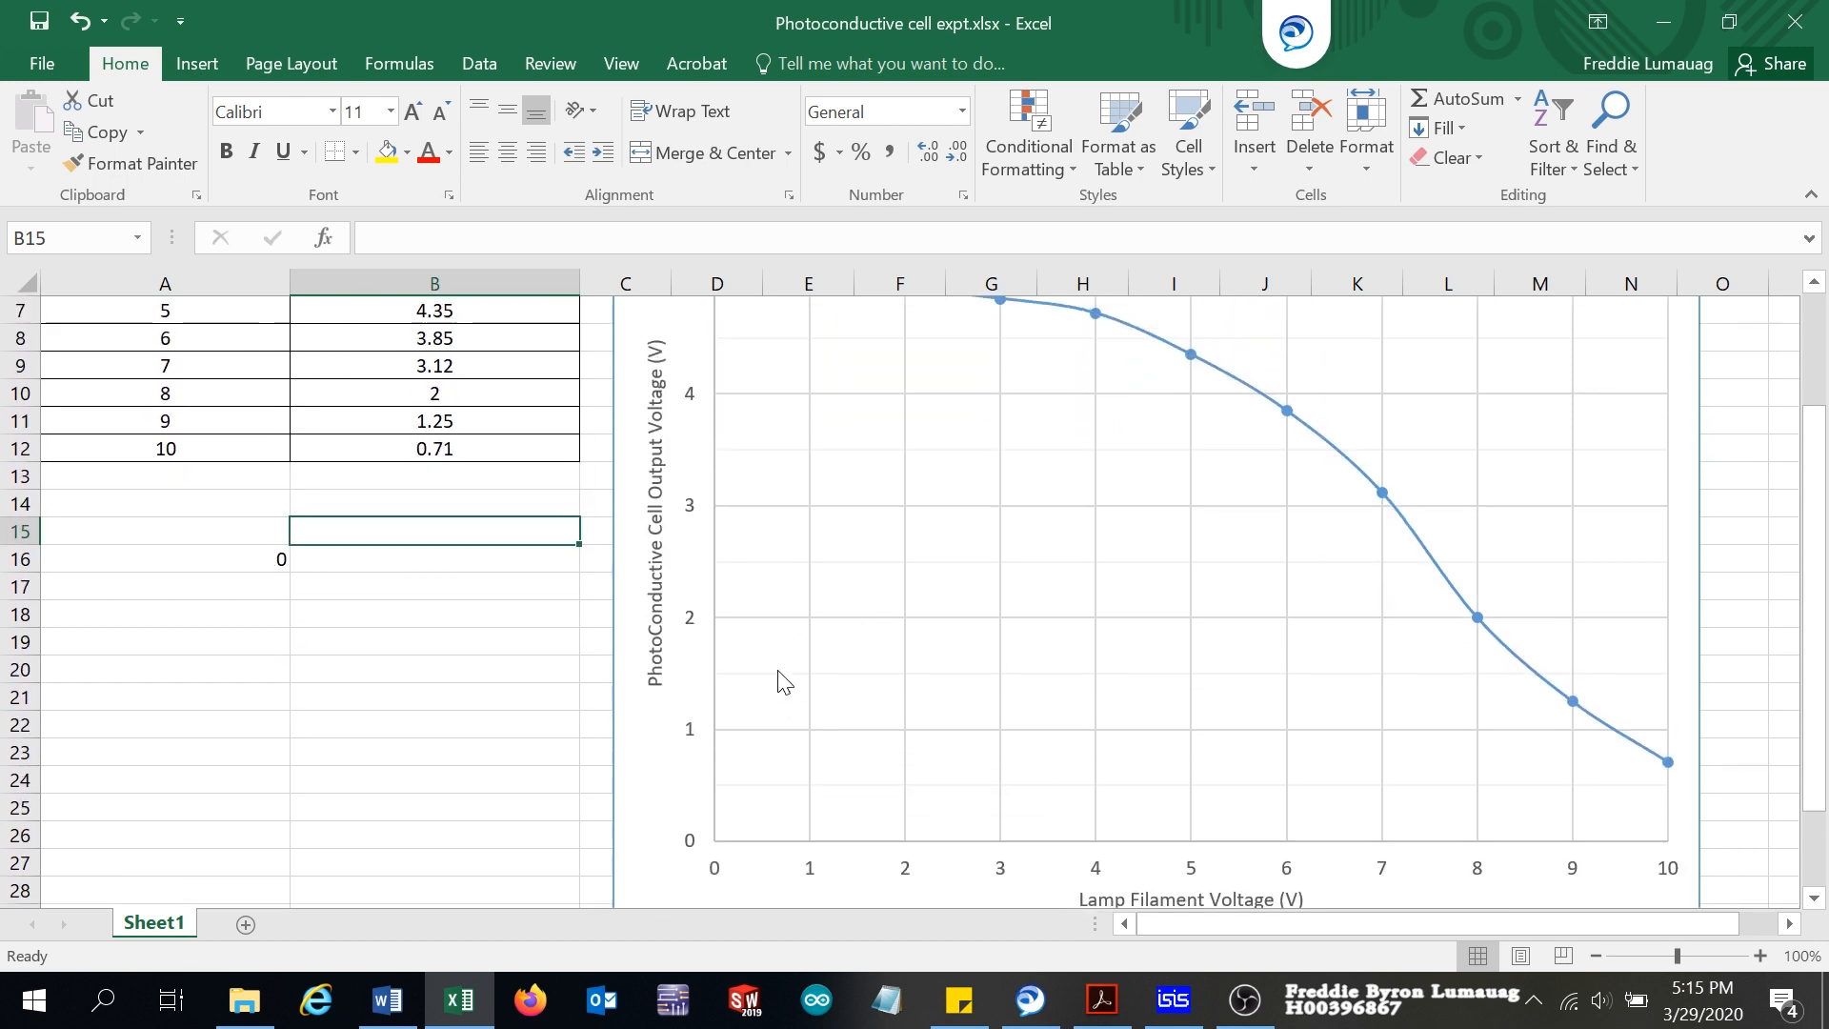
scroll(775, 674, "up", 1)
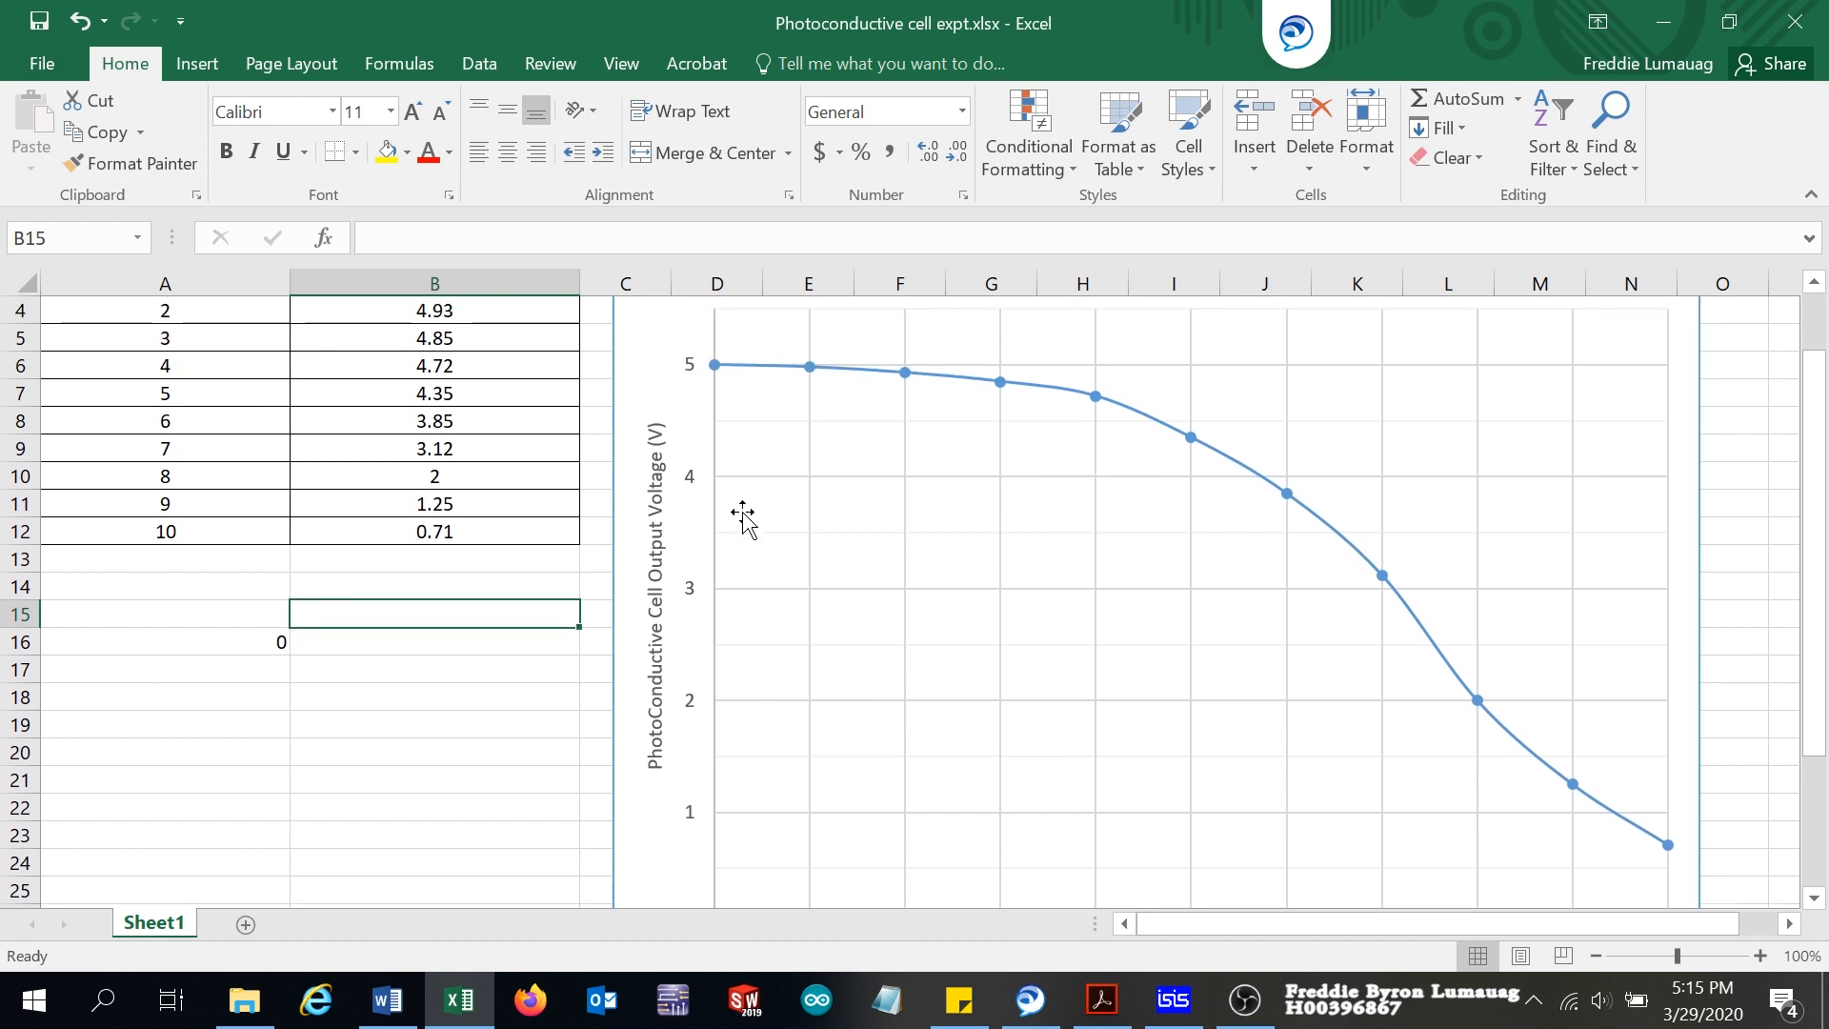
scroll(743, 519, "down", 1)
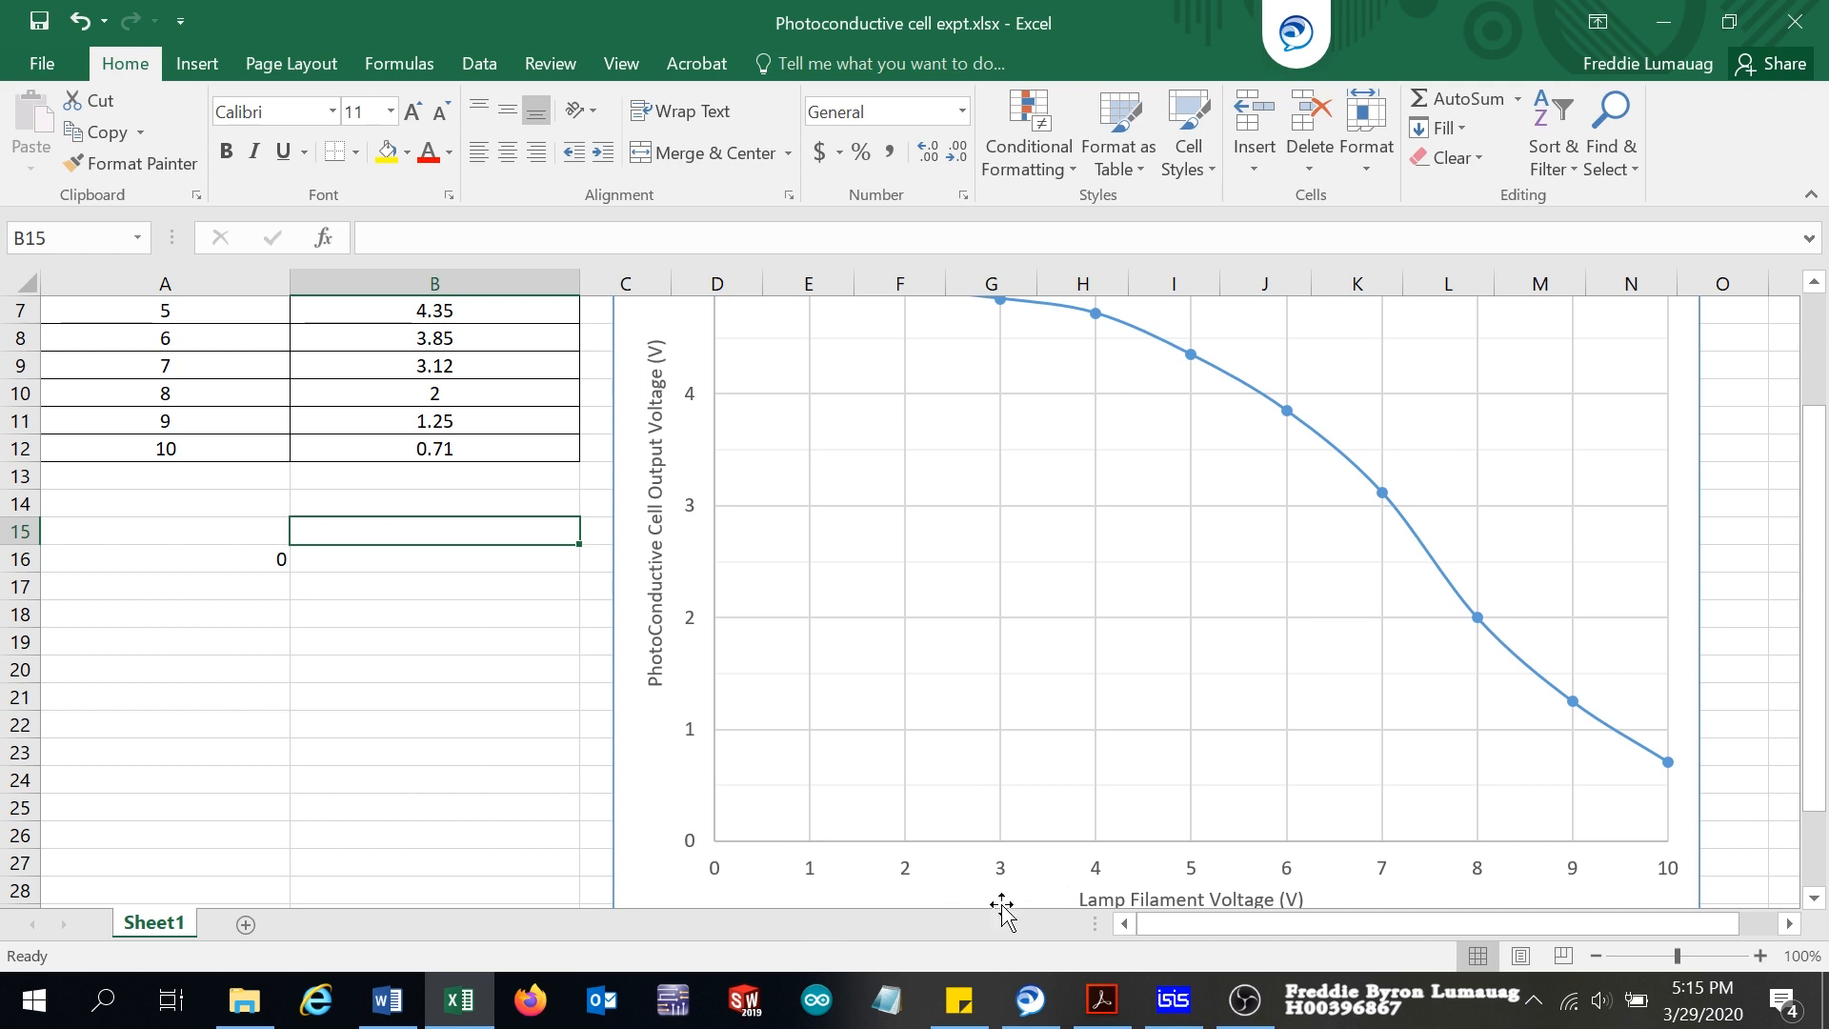
scroll(1093, 772, "up", 1)
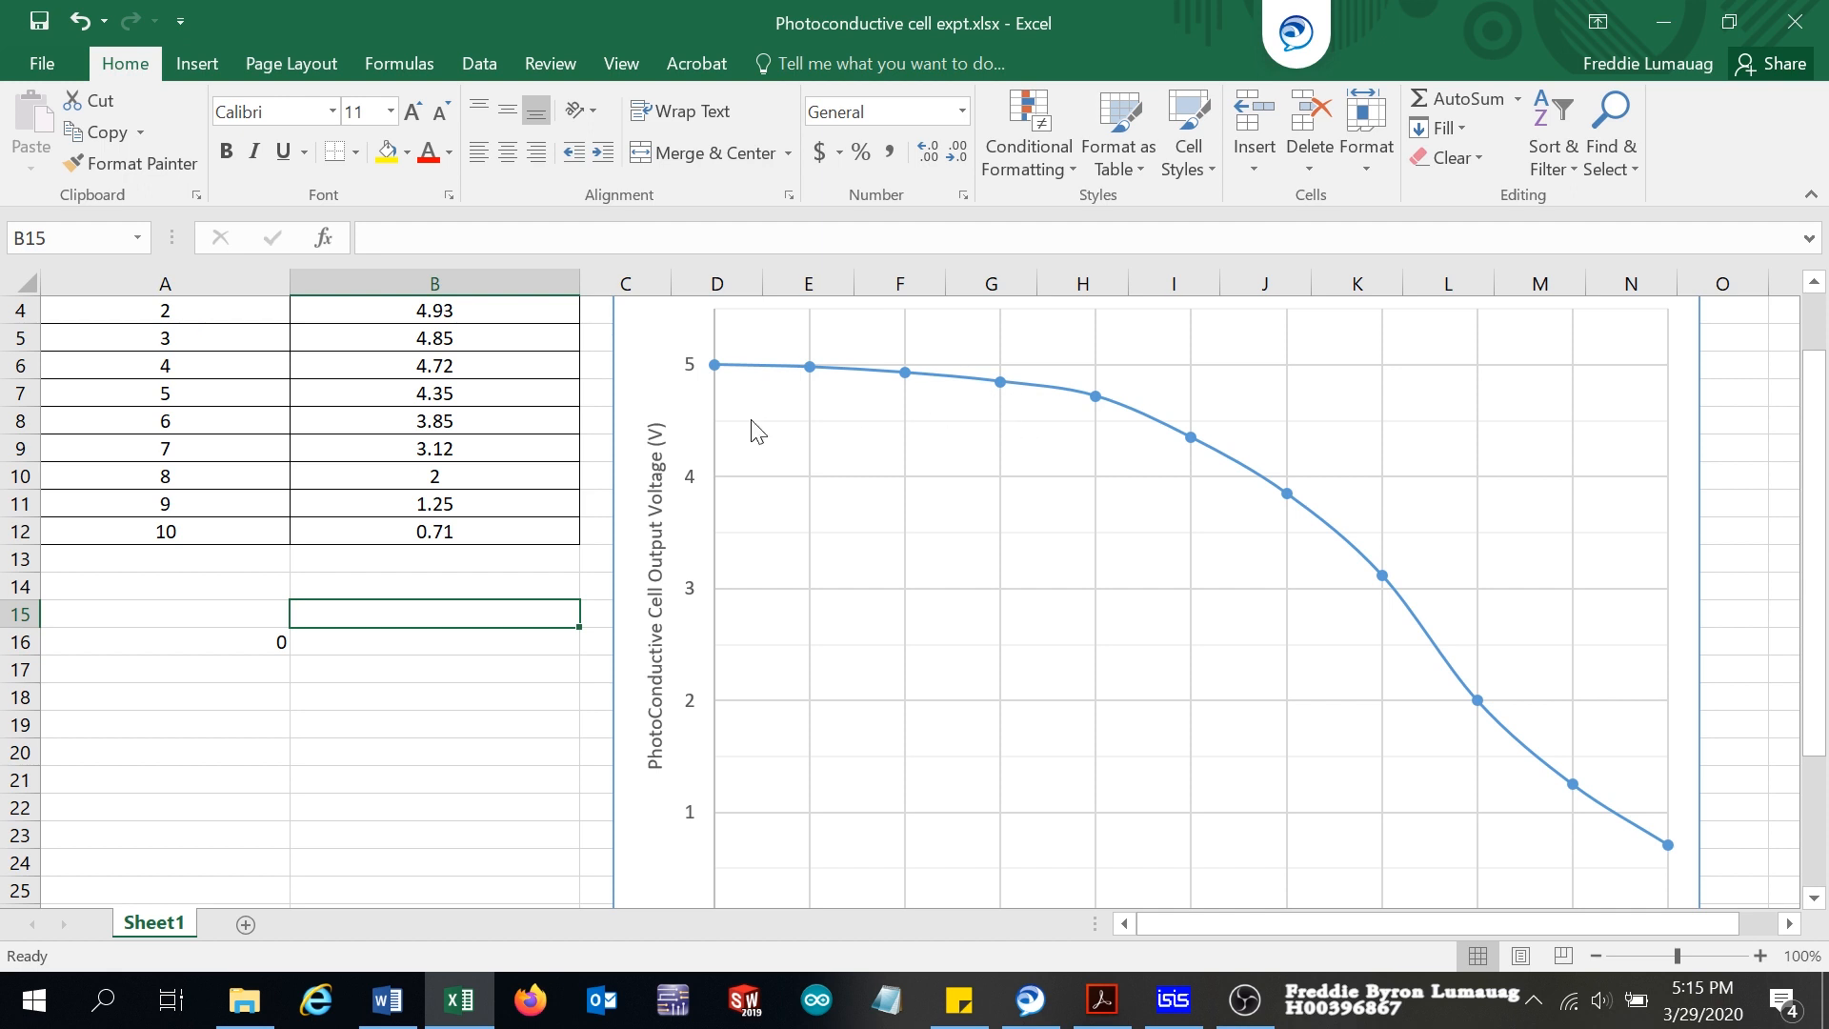
scroll(1122, 653, "down", 1)
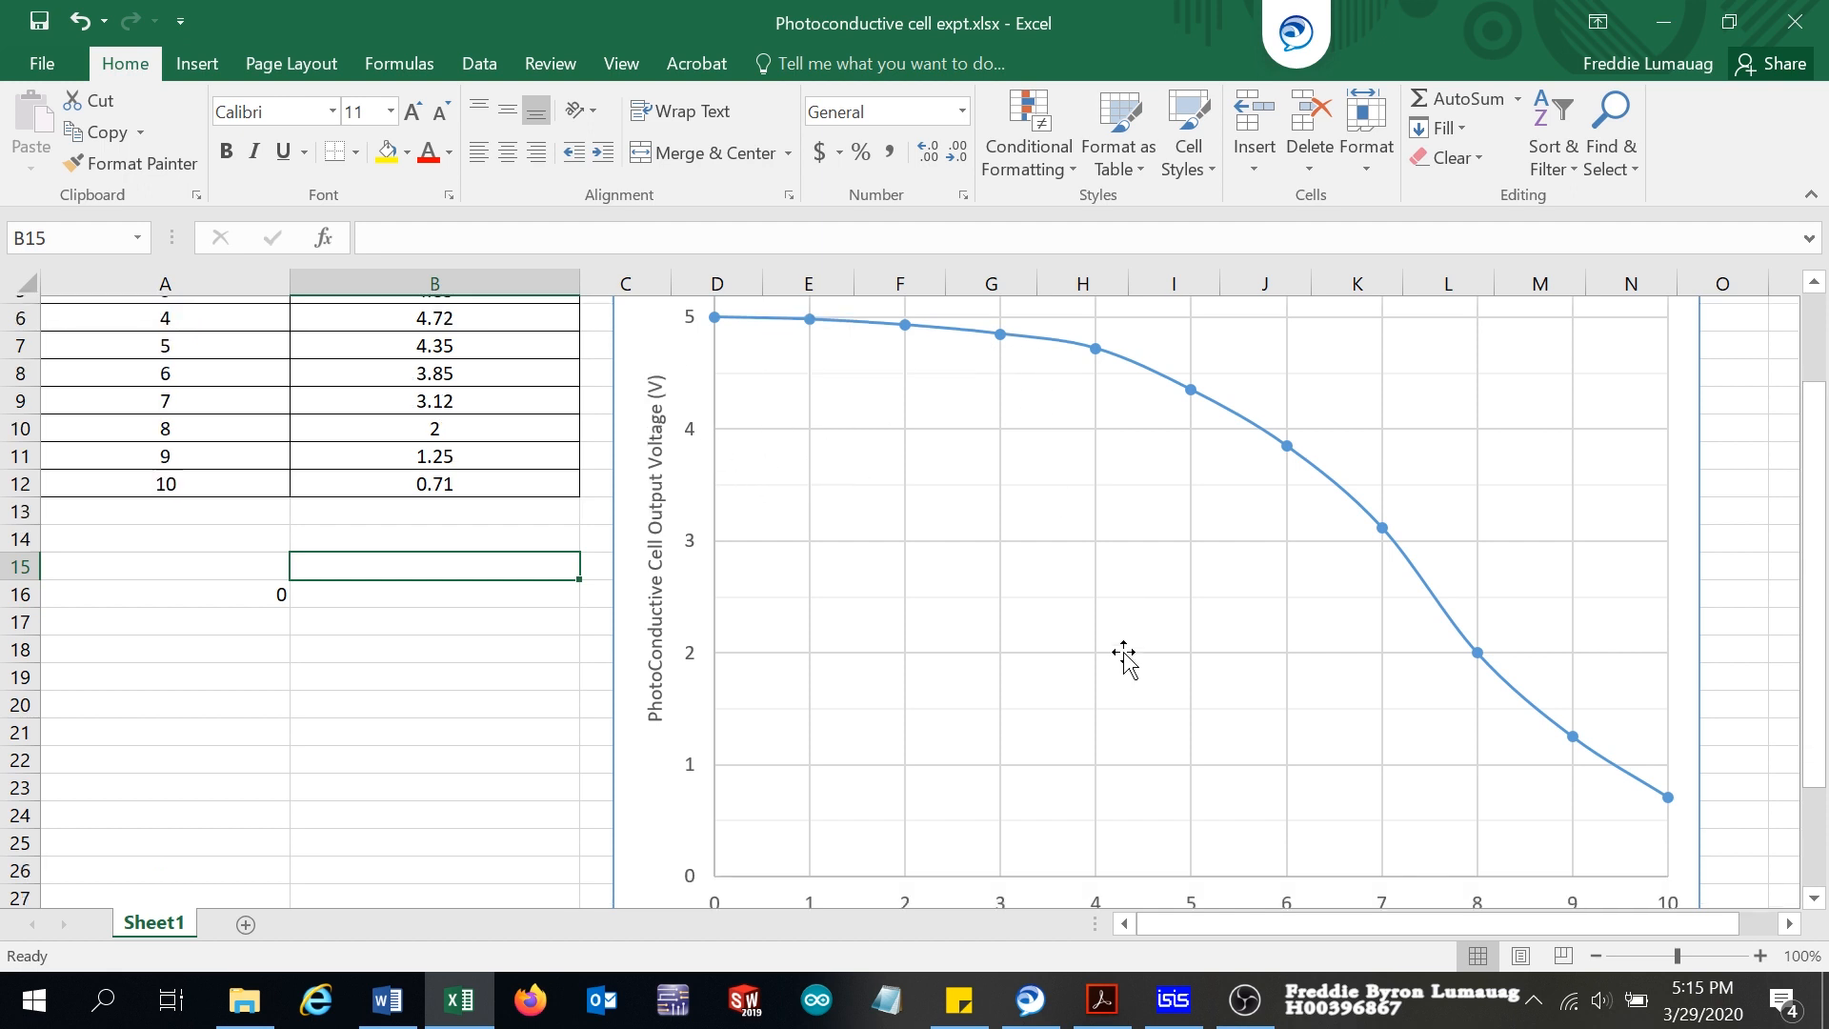